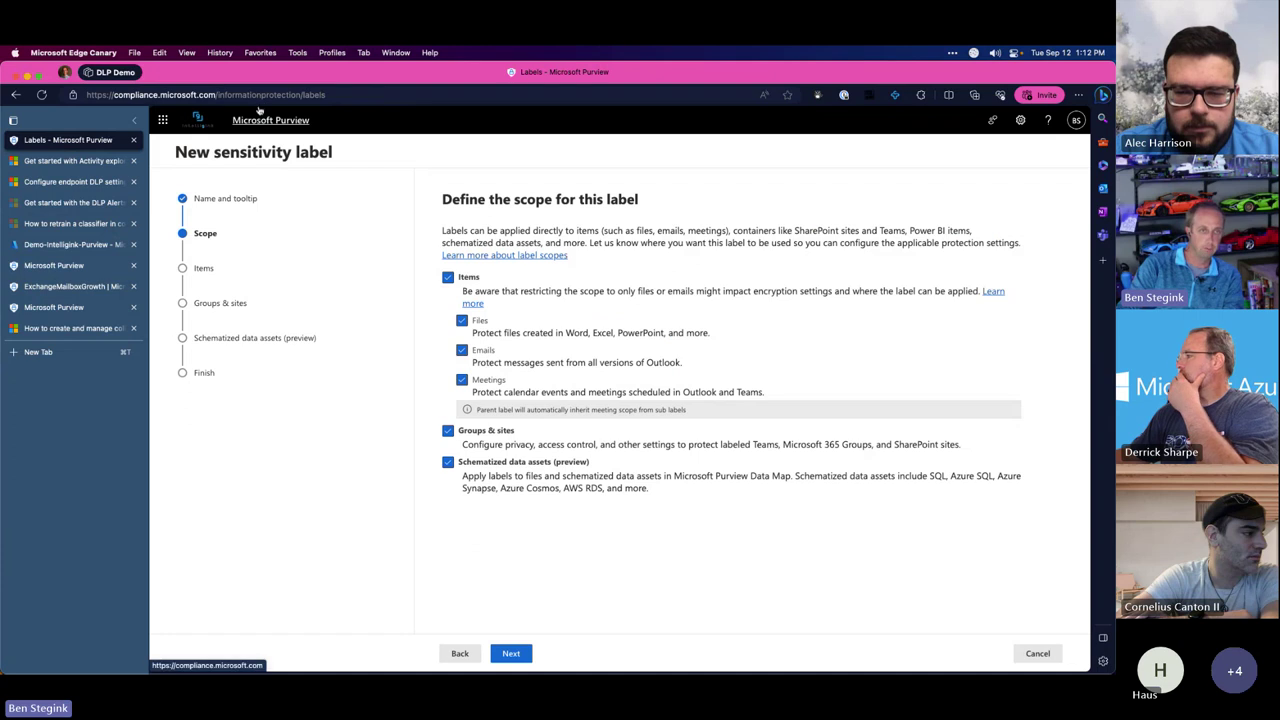
# Leave the new sensitivity label wizard for the compliance.microsoft.com home page and open the data classification overview
pyautogui.moveTo(219, 94); pyautogui.dragTo(384, 97)
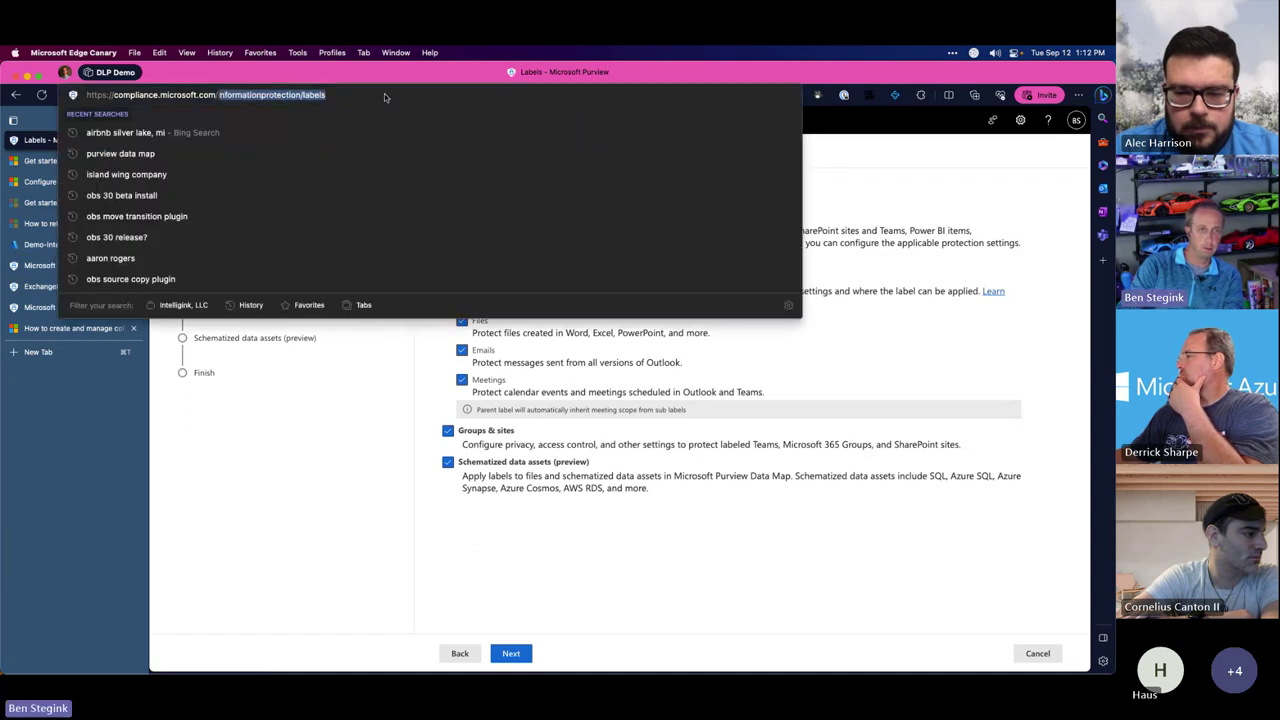
pyautogui.press('BackSpace')
pyautogui.press('Return')
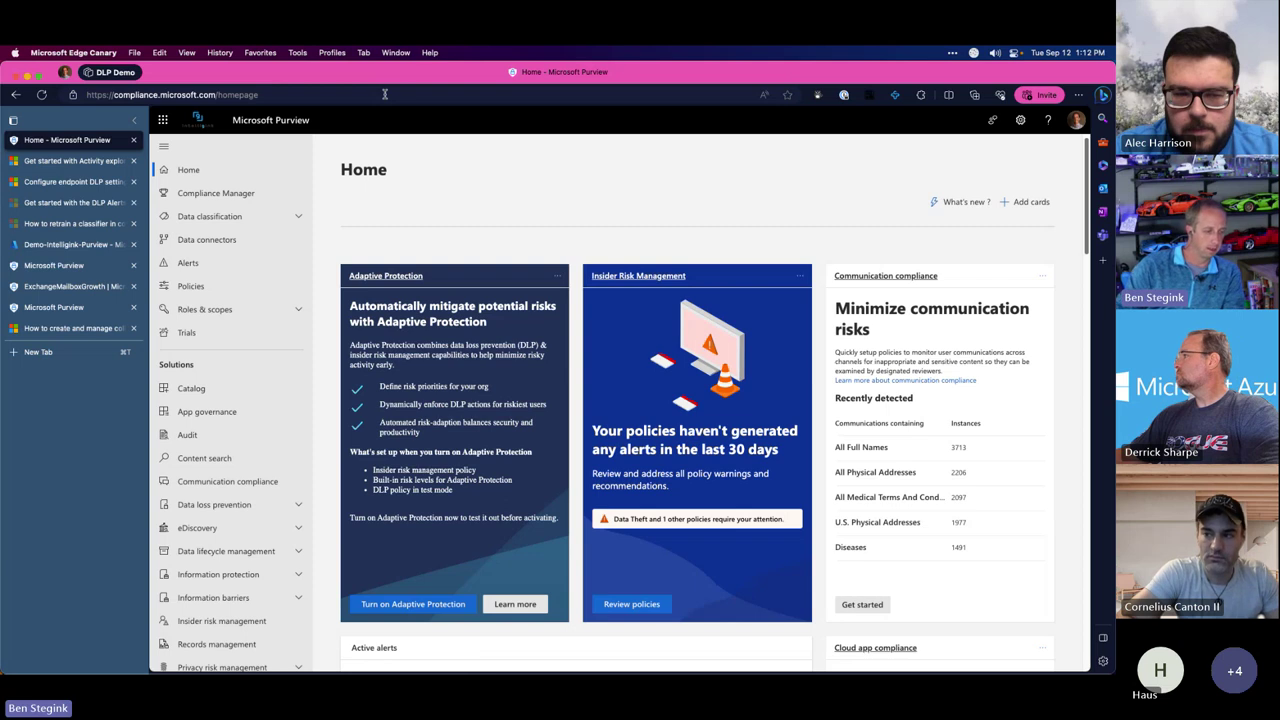
pyautogui.click(262, 216)
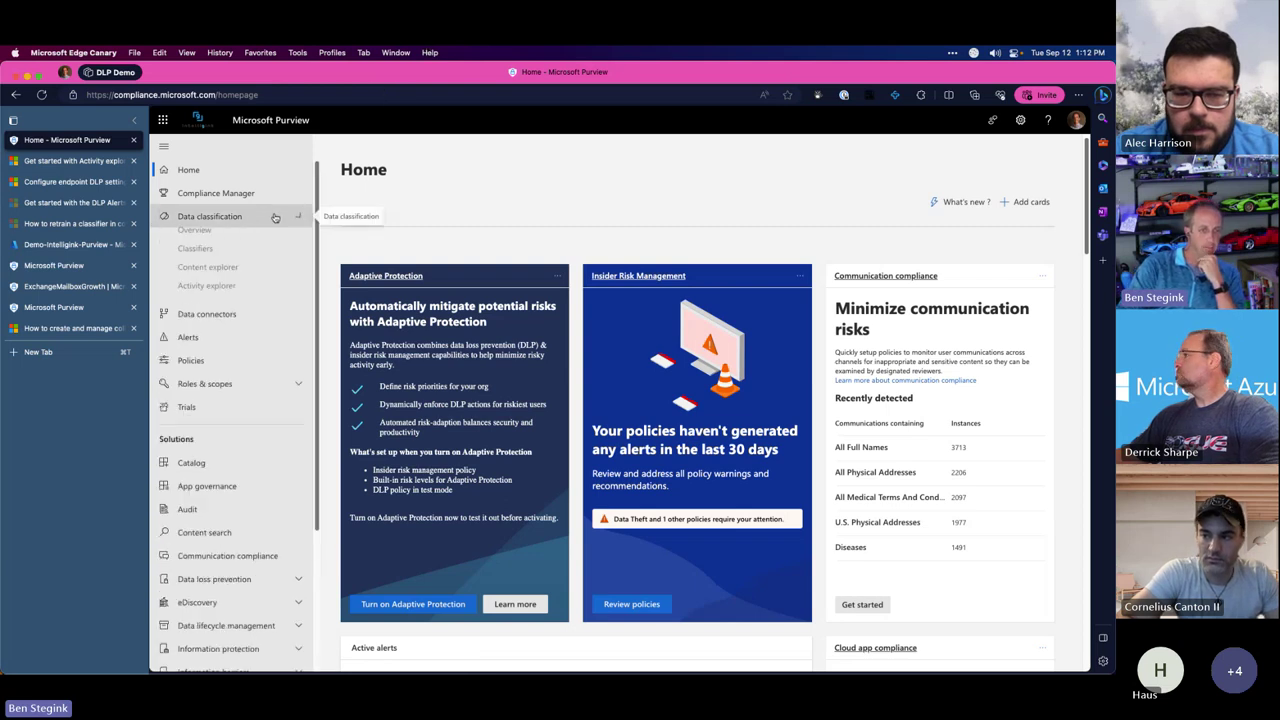
pyautogui.click(255, 237)
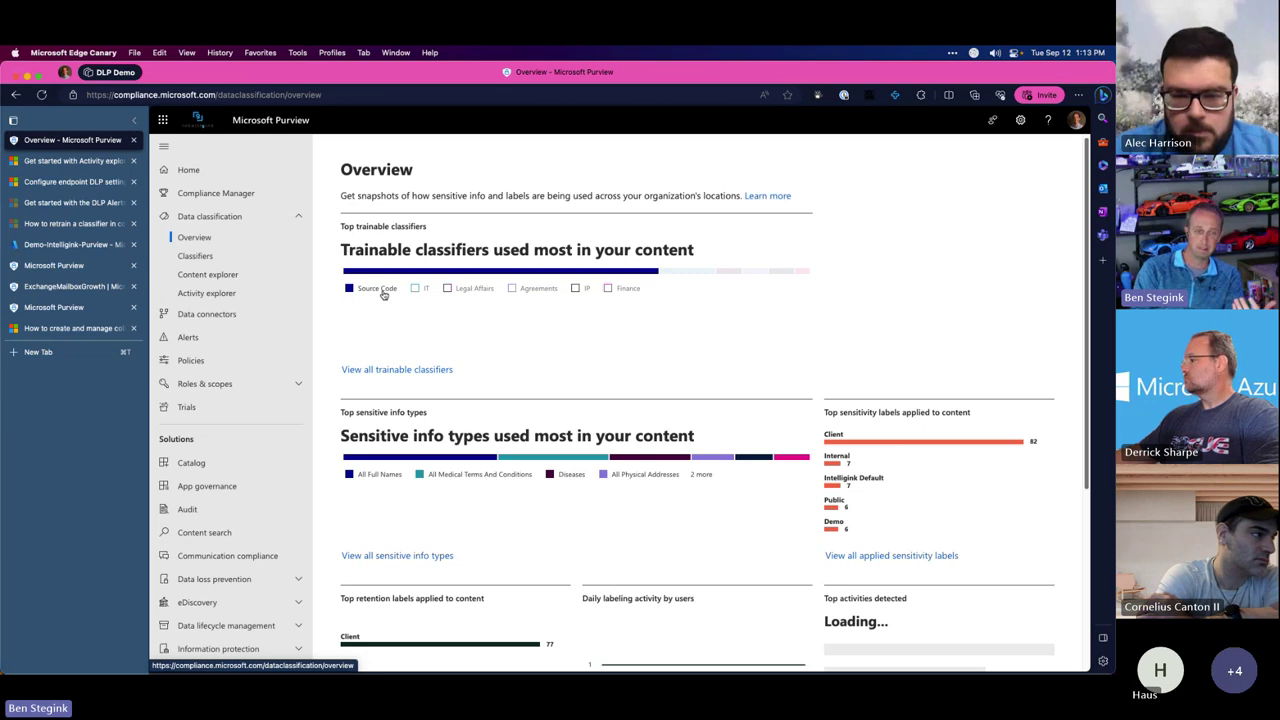
# Examine the overview's top trainable classifiers, sensitive info types, applied labels, detected activities and the locations where labels are applied
pyautogui.click(426, 289)
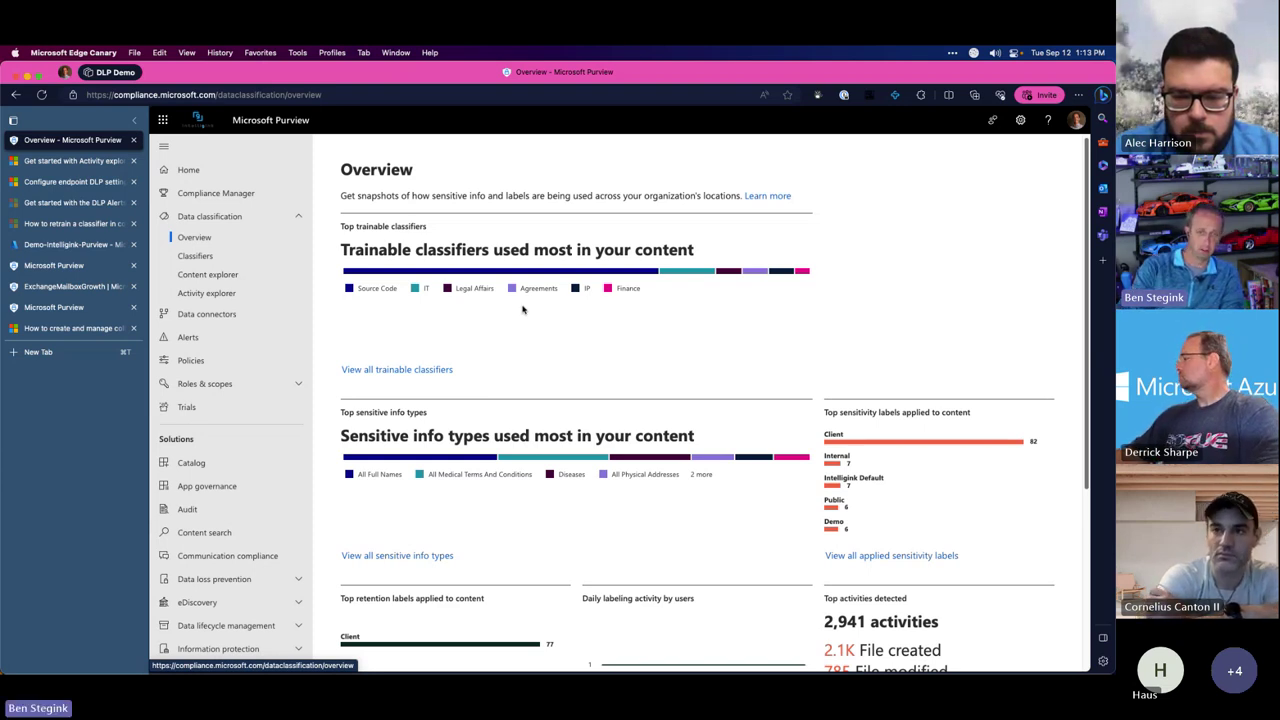
pyautogui.scroll(-1, 541, 338)
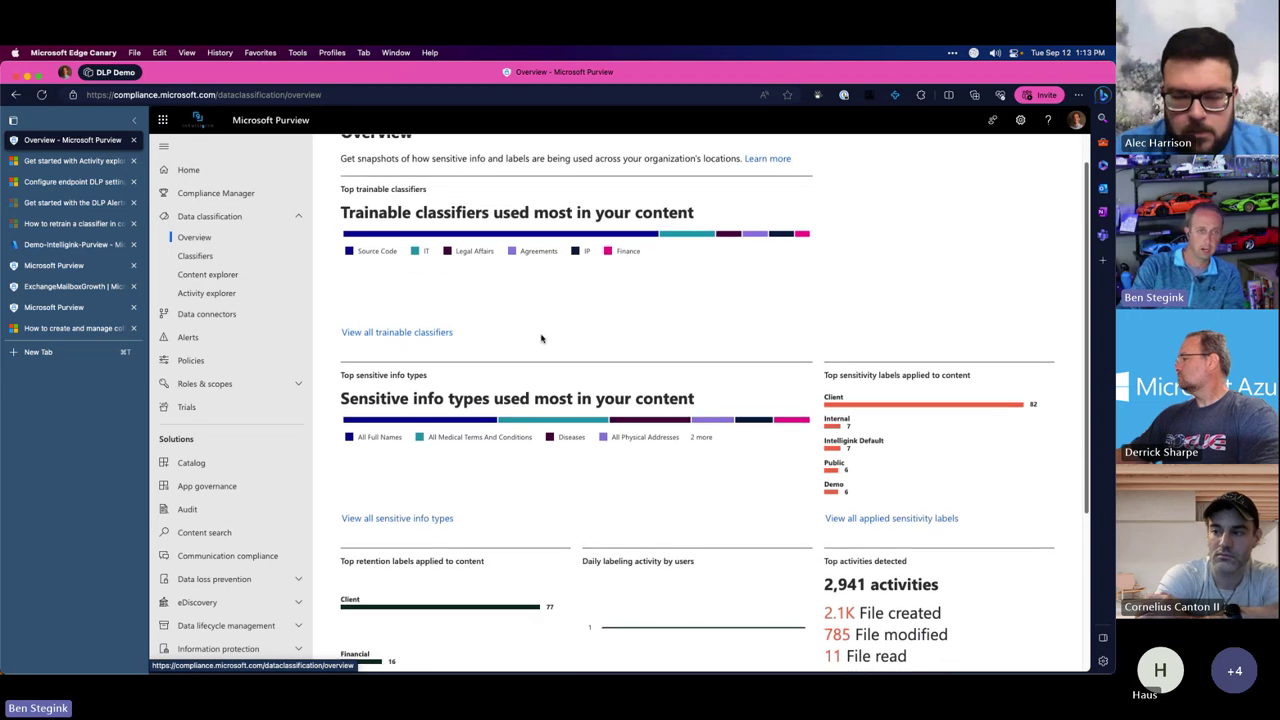
pyautogui.scroll(-1, 541, 338)
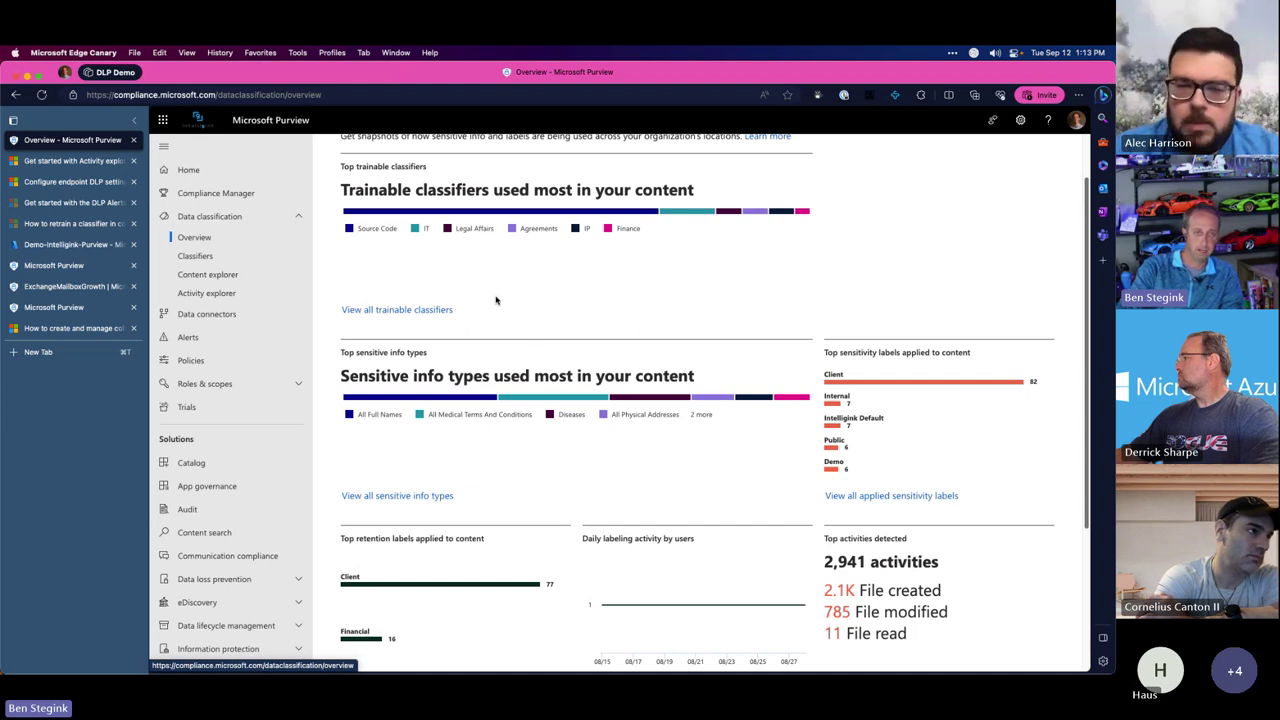
pyautogui.scroll(-2, 494, 297)
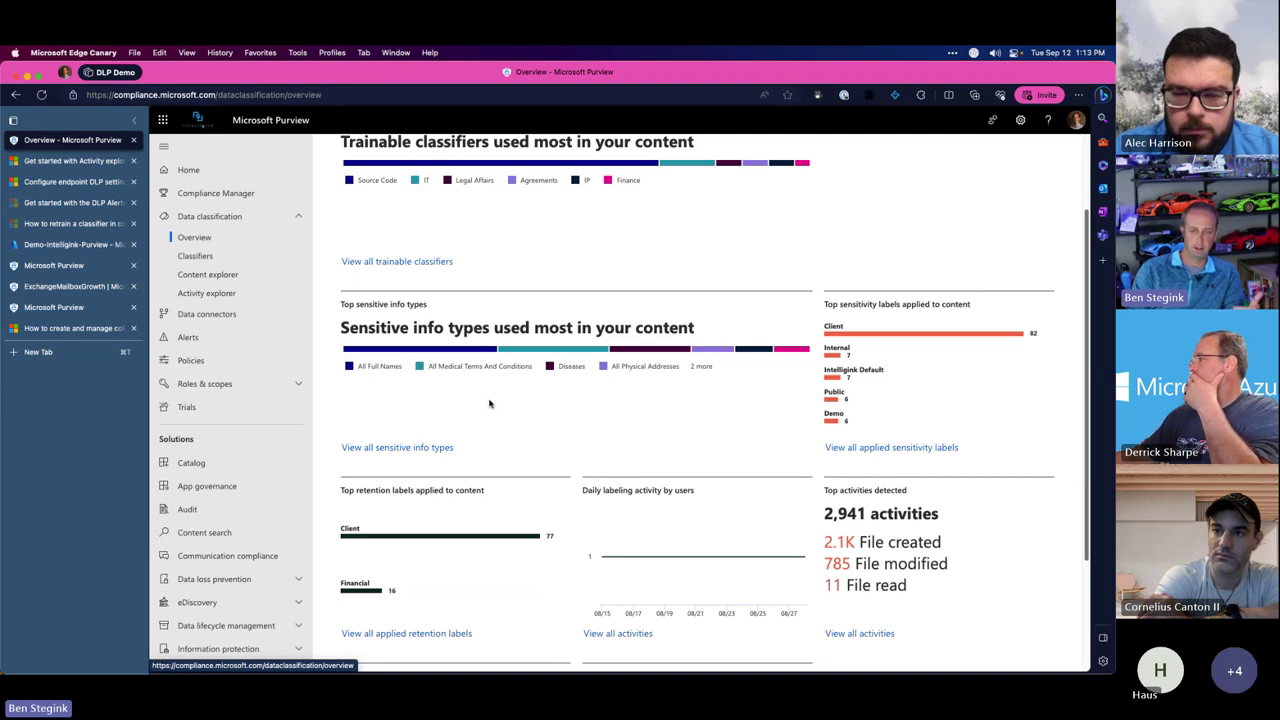
pyautogui.scroll(-5, 586, 418)
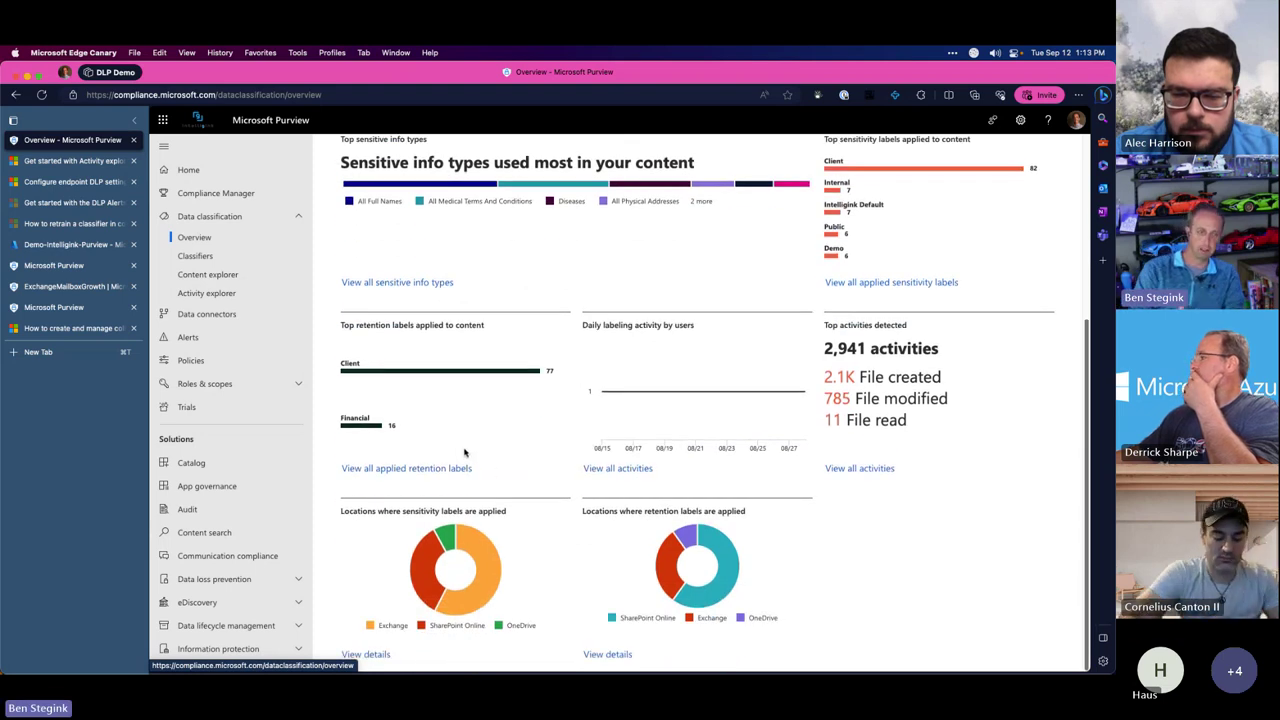
pyautogui.moveTo(466, 563)
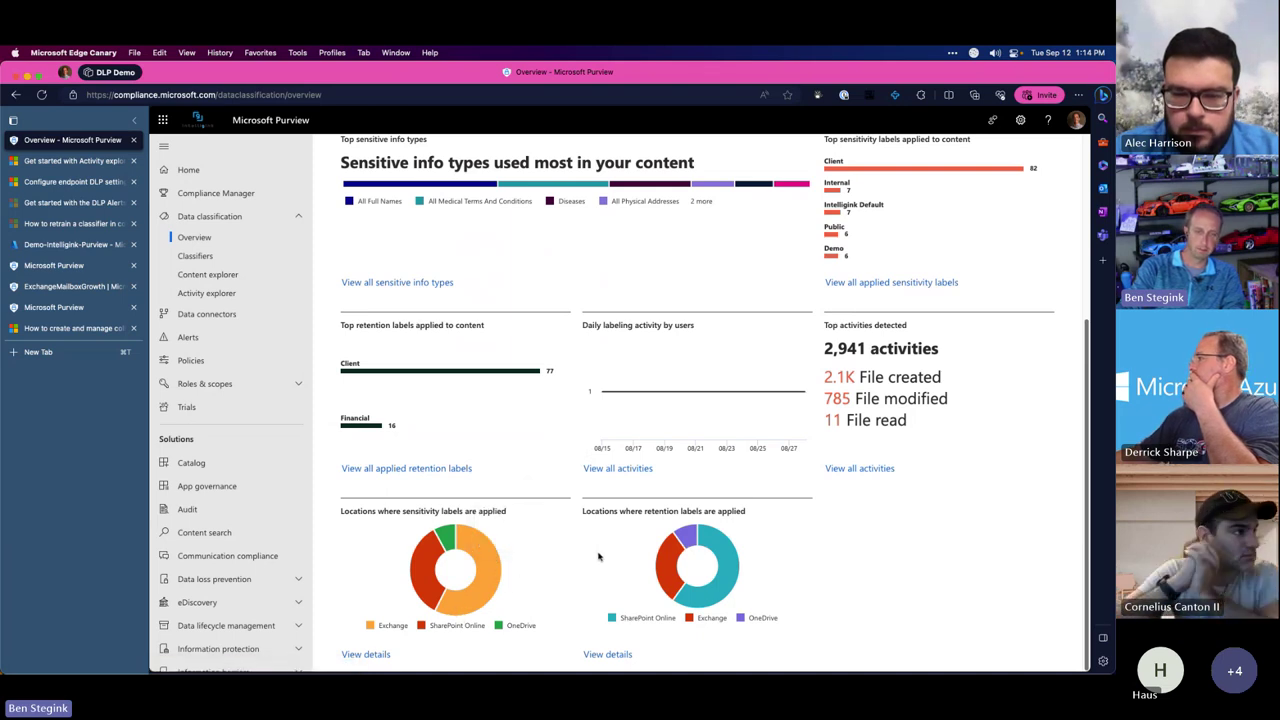
pyautogui.moveTo(425, 592)
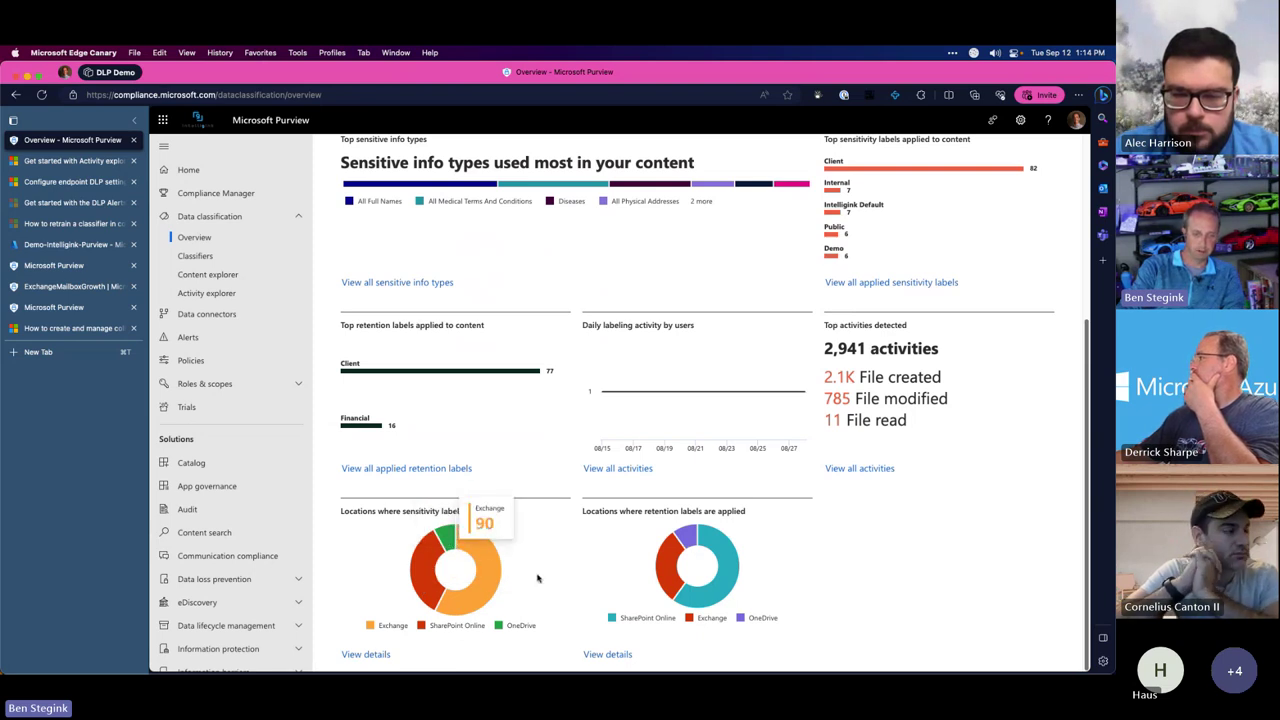
pyautogui.scroll(5, 550, 565)
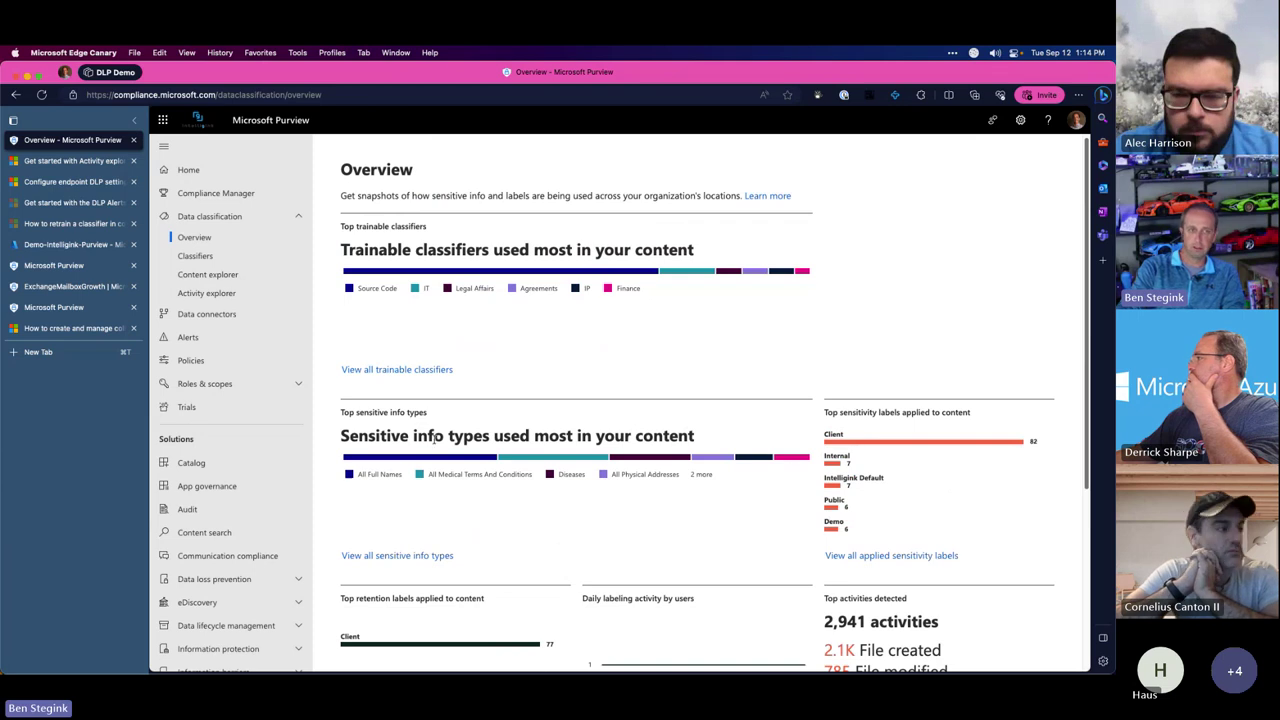
# Open the data classification classifiers and look through the list of published built-in trainable classifiers
pyautogui.click(196, 256)
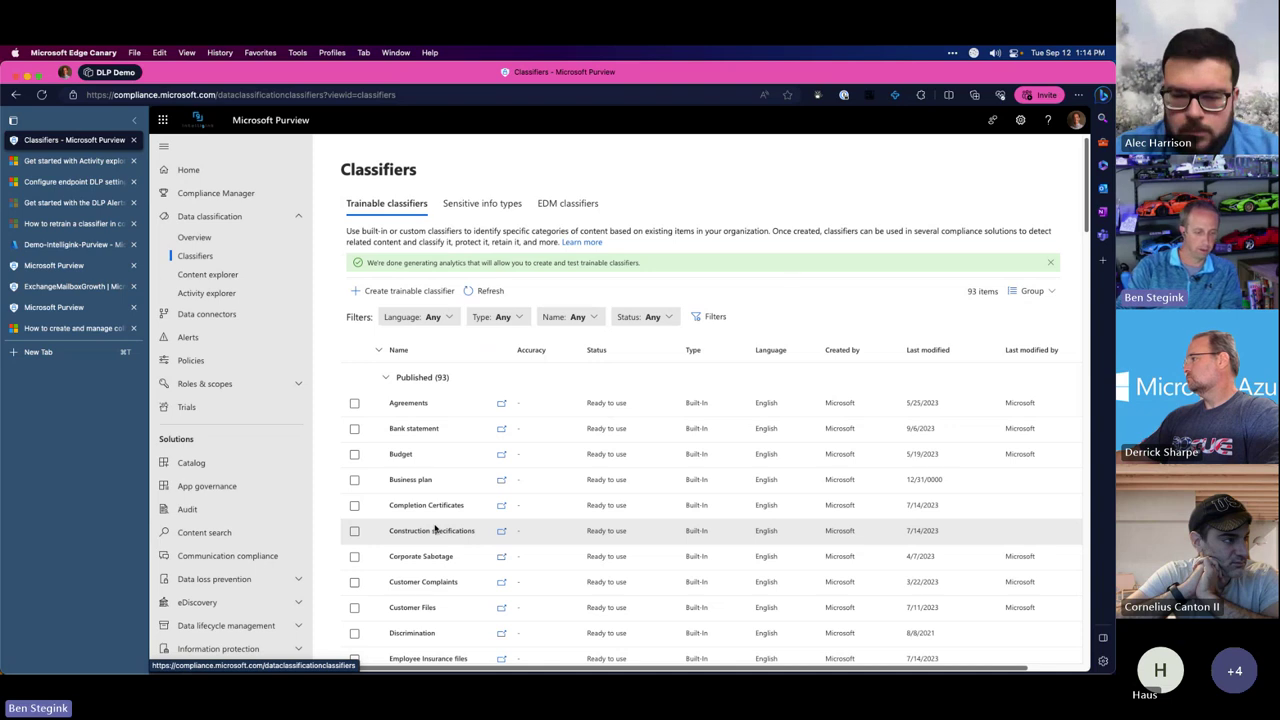
pyautogui.scroll(-5, 462, 561)
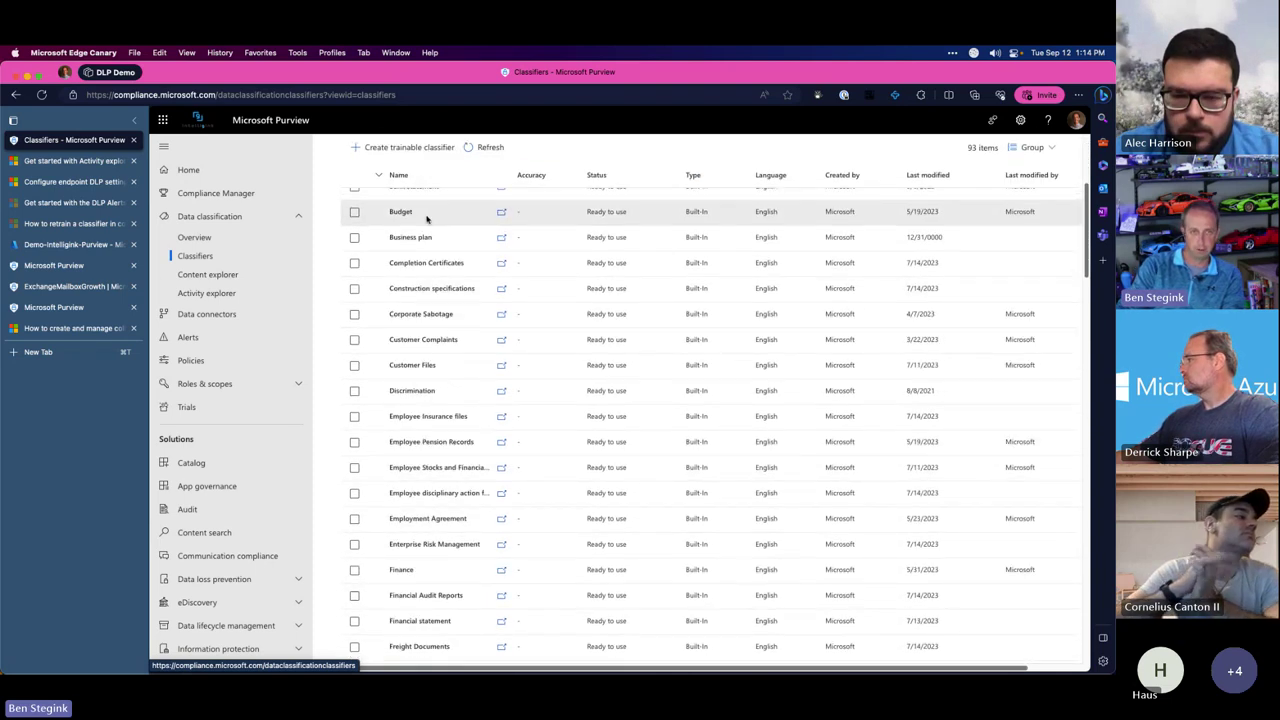
pyautogui.scroll(5, 426, 214)
pyautogui.scroll(-7, 432, 446)
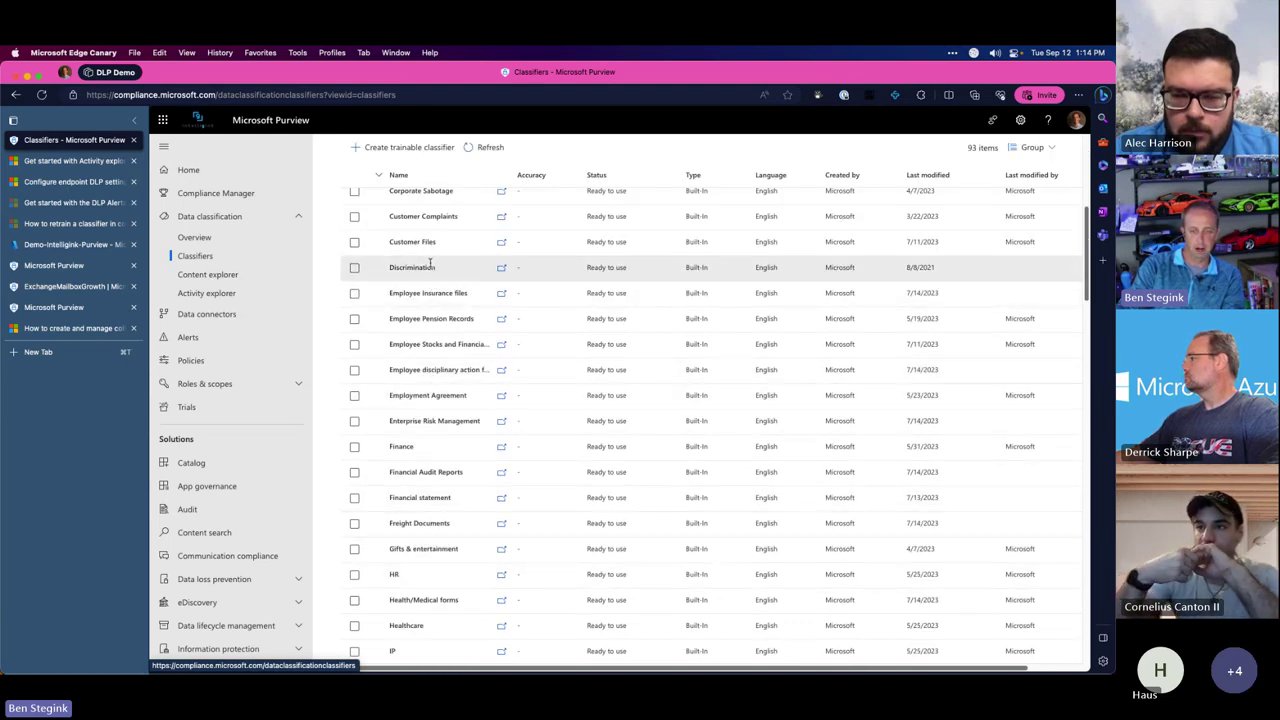
pyautogui.scroll(1, 420, 258)
pyautogui.scroll(2, 419, 257)
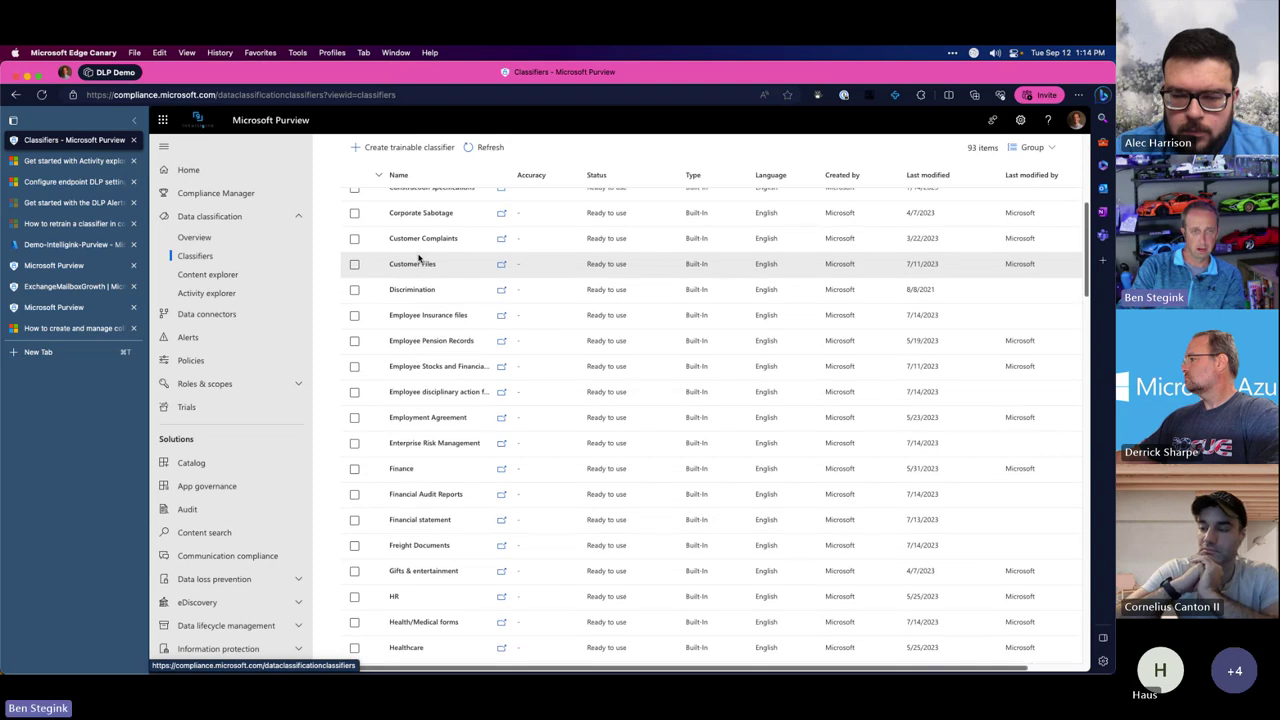
pyautogui.scroll(4, 419, 275)
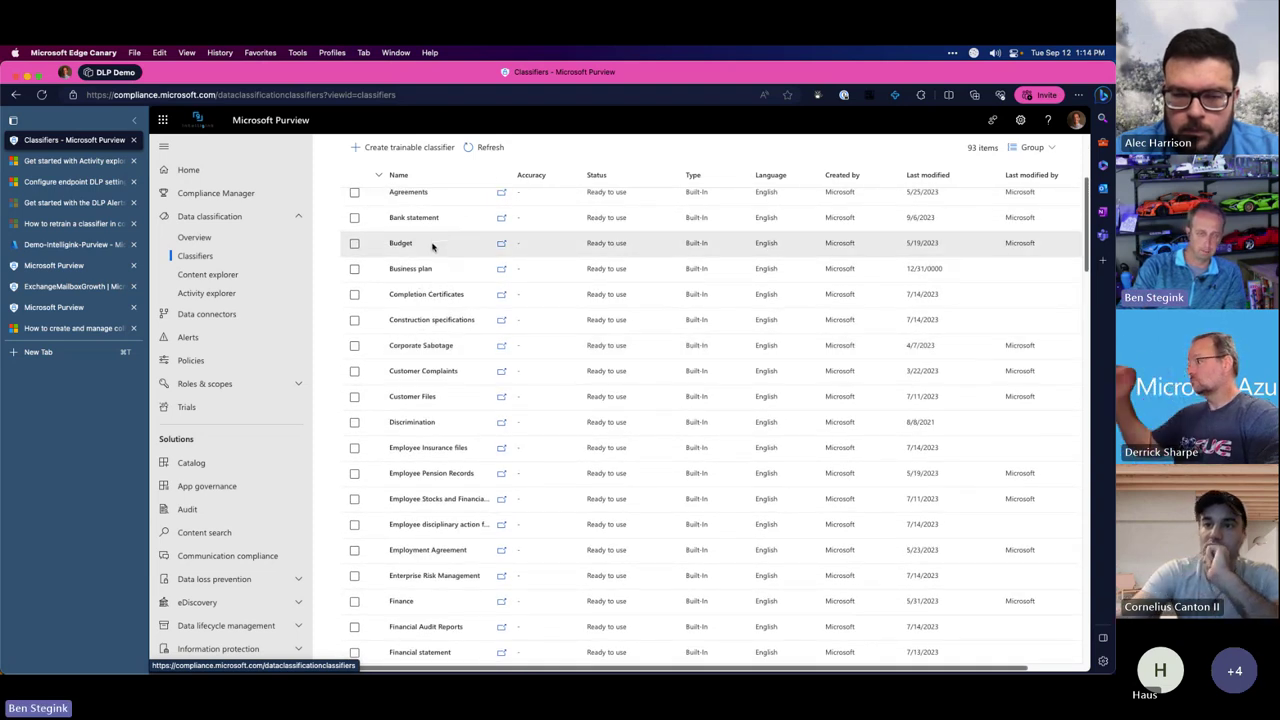
pyautogui.scroll(1, 438, 243)
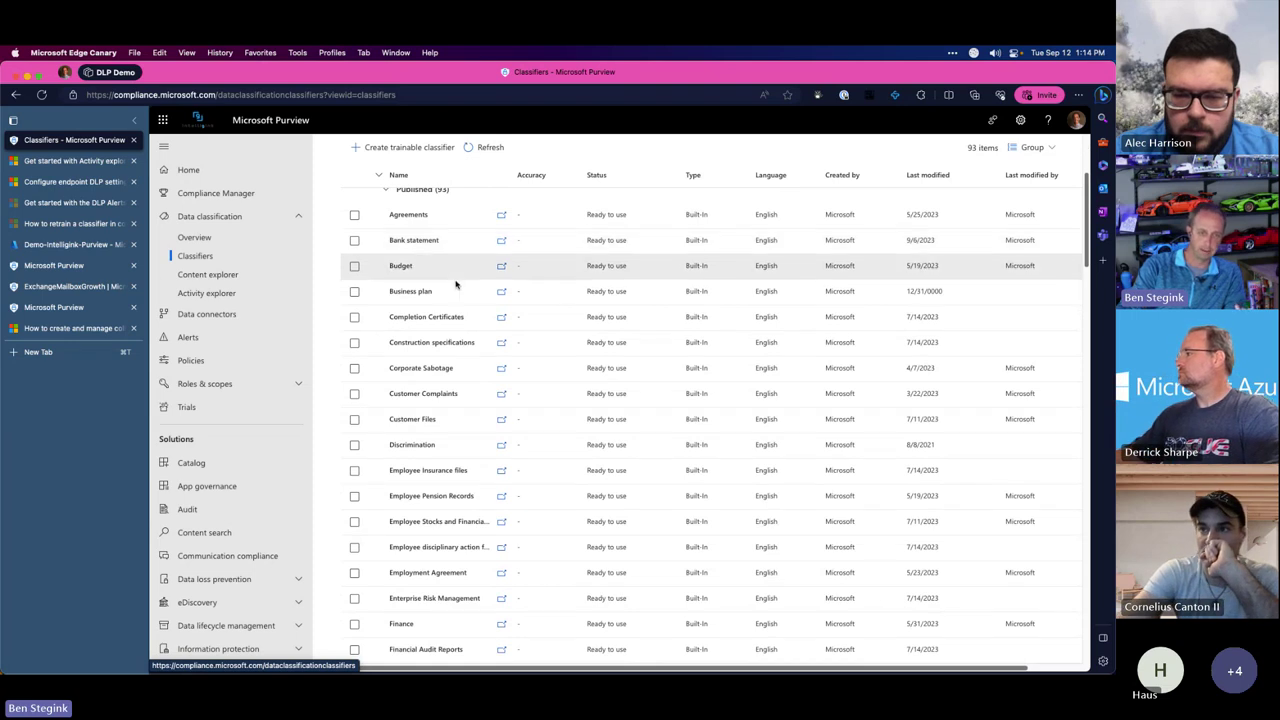
pyautogui.scroll(-4, 455, 300)
pyautogui.scroll(-5, 455, 465)
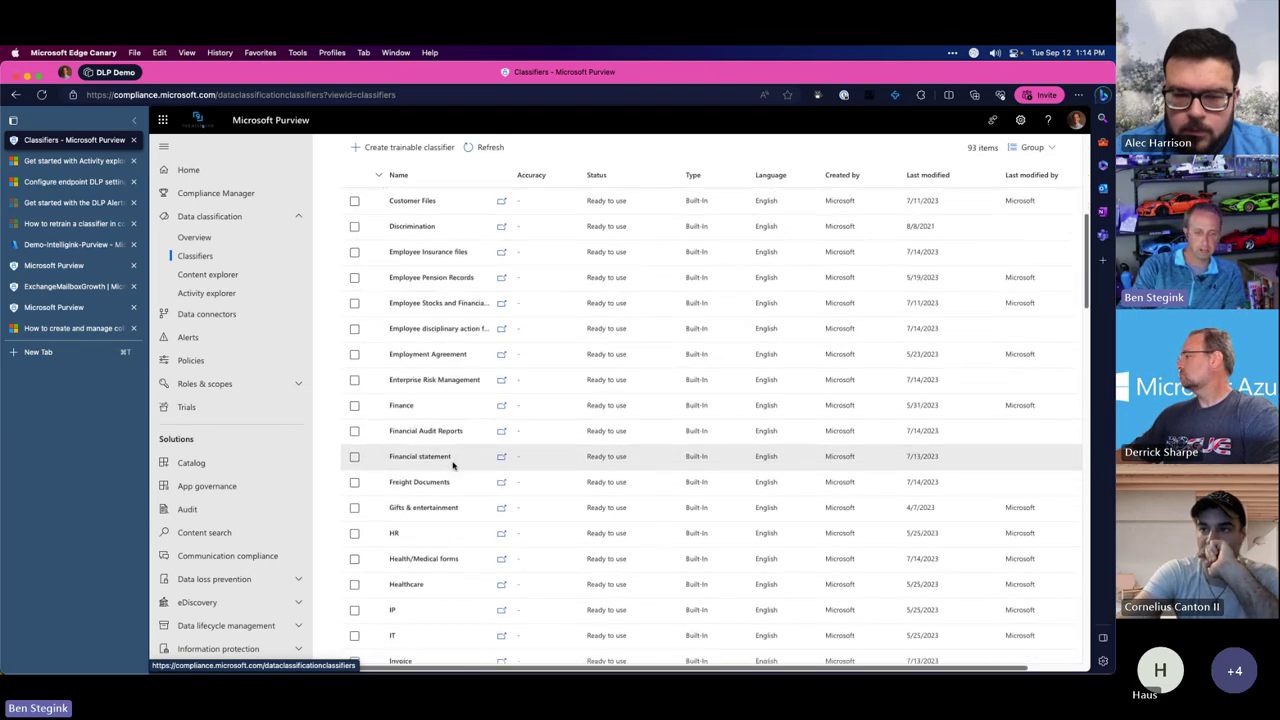
# Open the IP trainable classifier and drill down through its SharePoint matched items to the T_0002 site
pyautogui.click(397, 610)
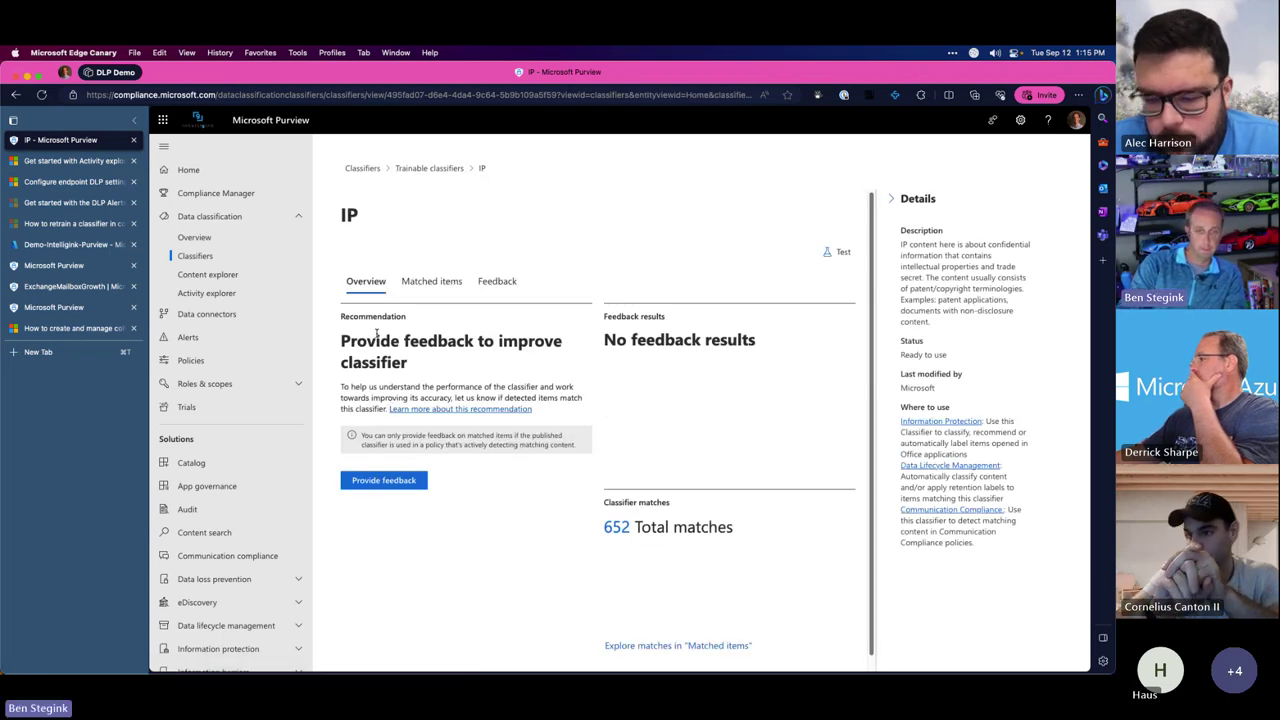
pyautogui.scroll(-1, 621, 535)
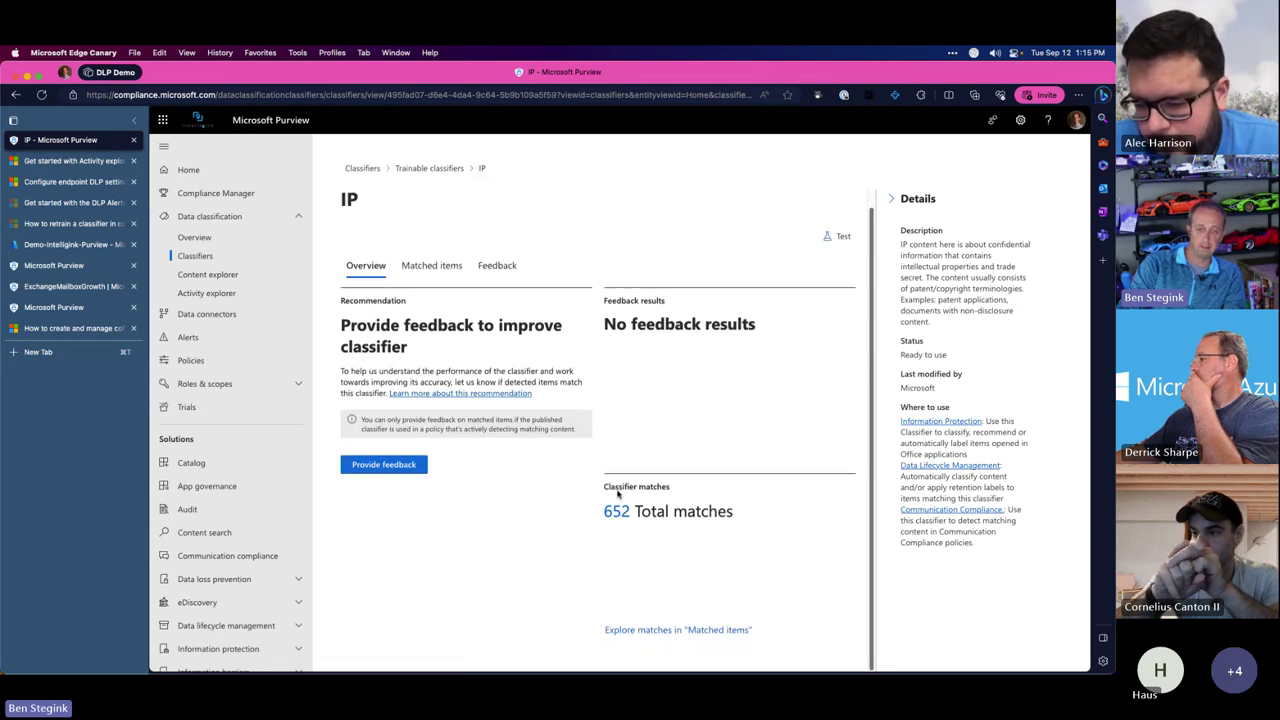
pyautogui.click(429, 262)
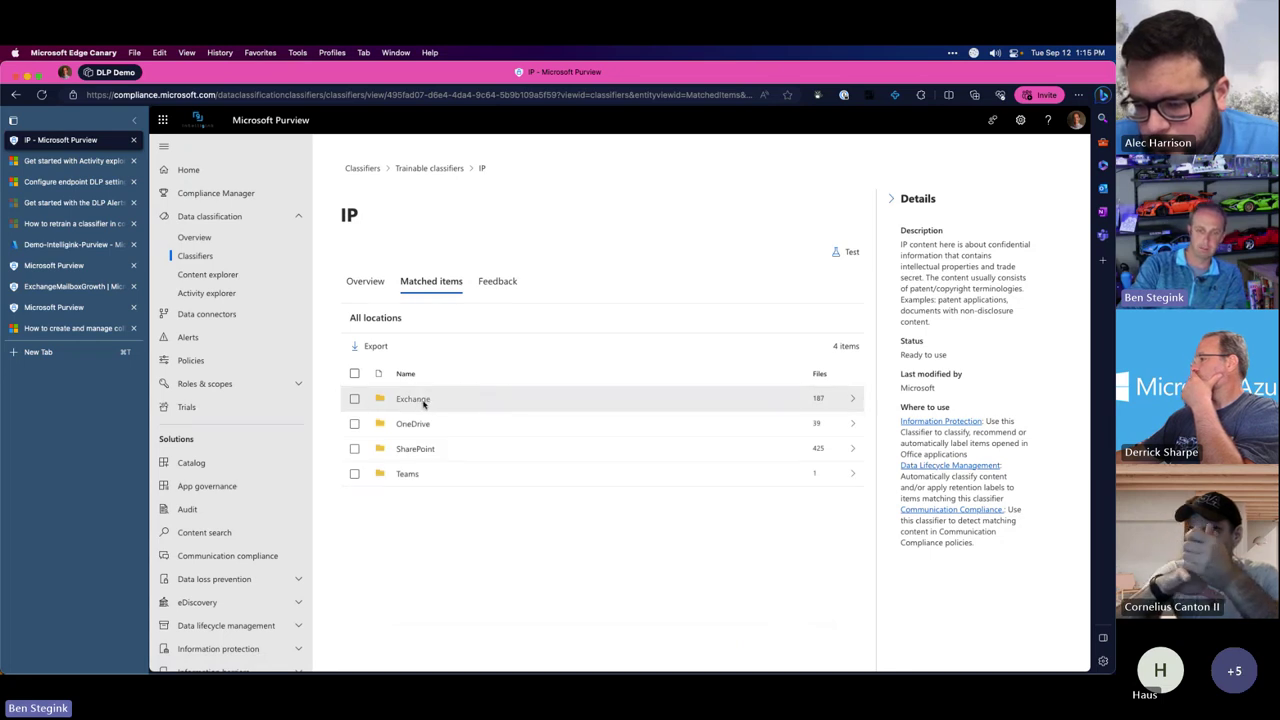
pyautogui.click(416, 450)
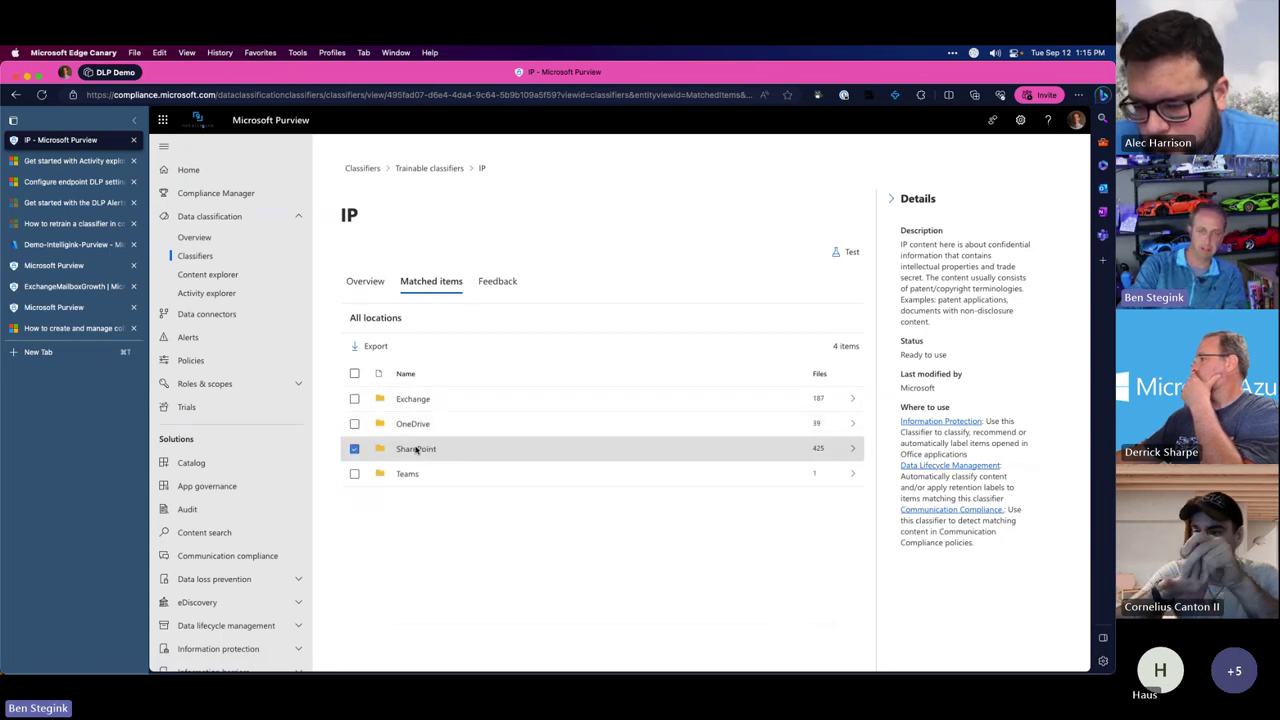
pyautogui.click(671, 455)
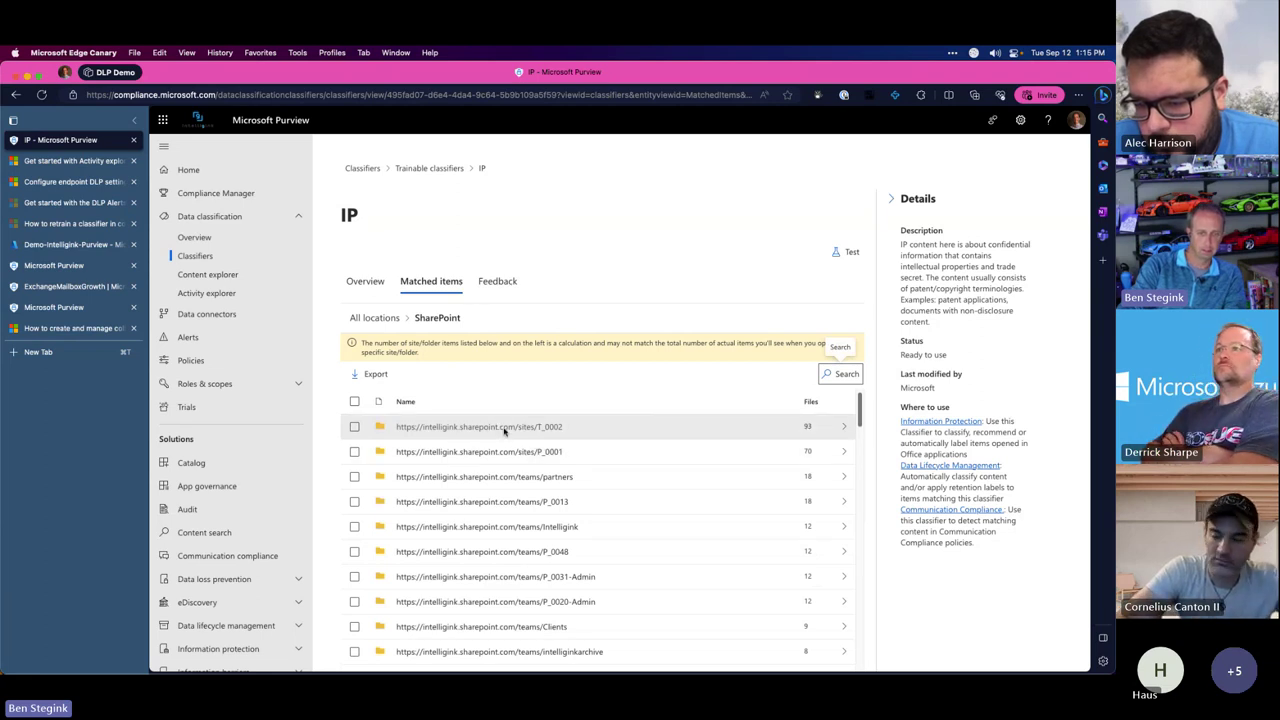
pyautogui.click(504, 428)
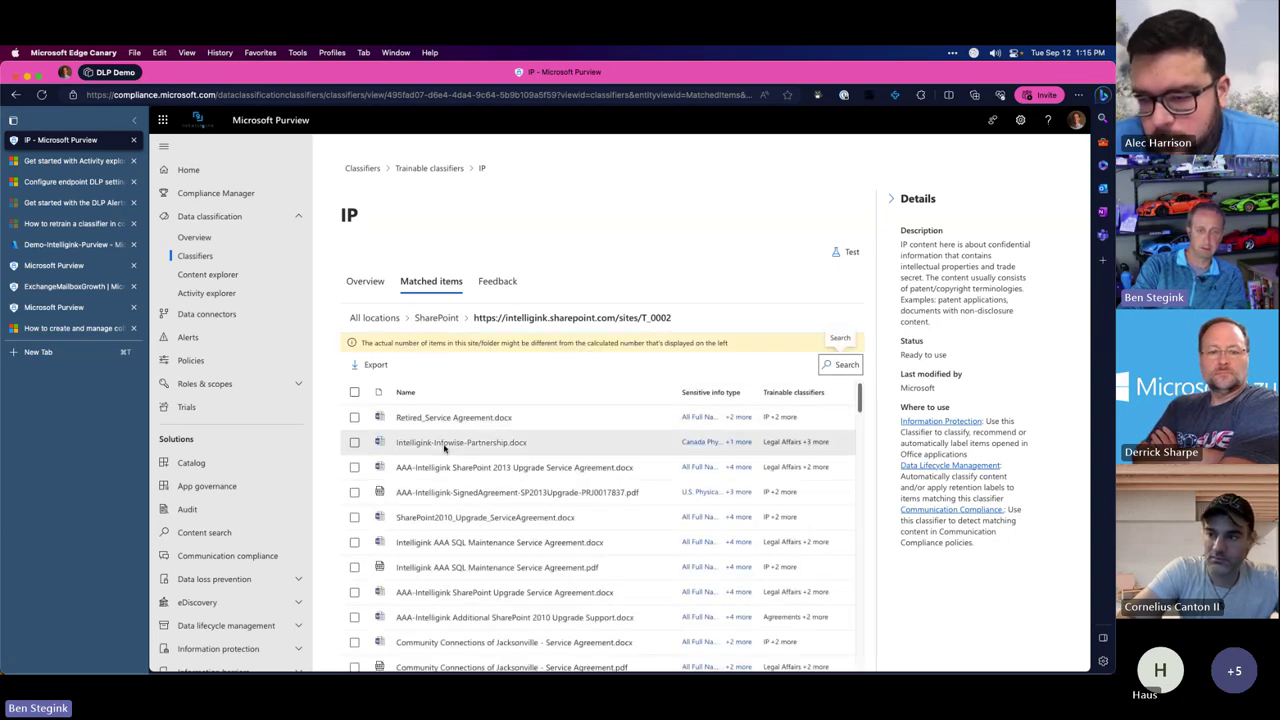
# Review the matched documents in the T_0002 site and return to the IP classifier's overview
pyautogui.scroll(-5, 460, 470)
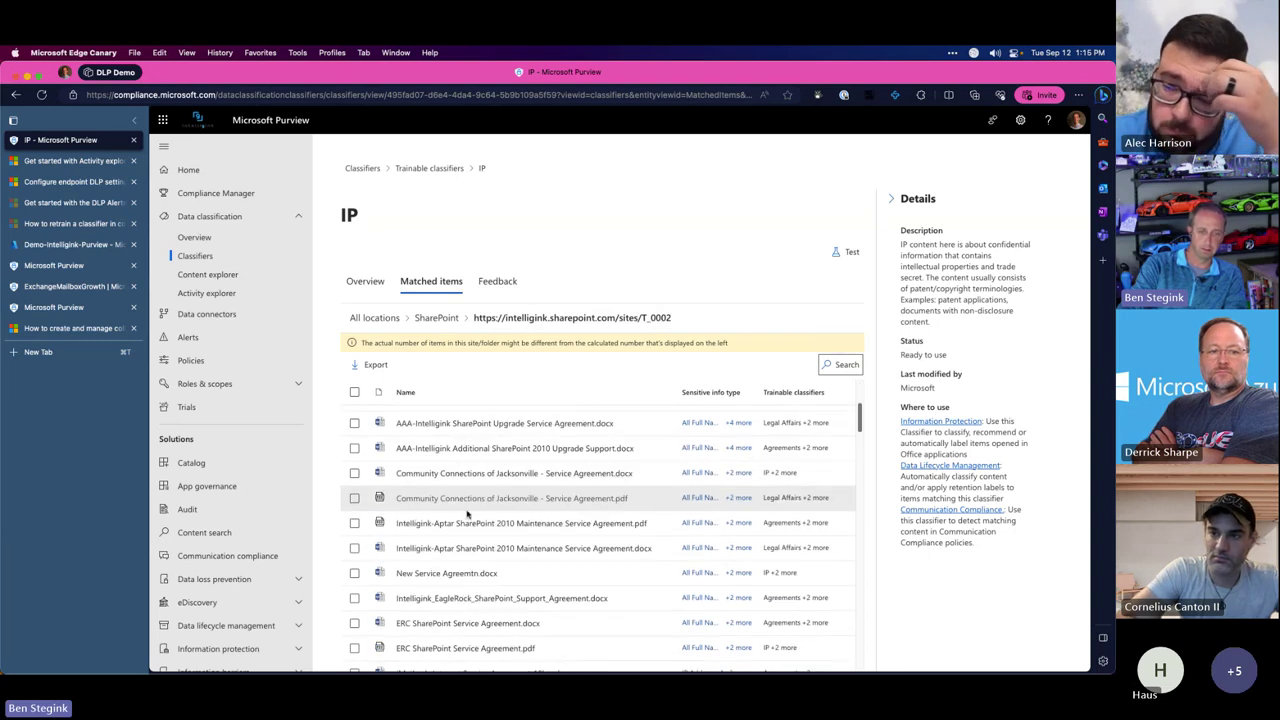
pyautogui.scroll(-1, 468, 514)
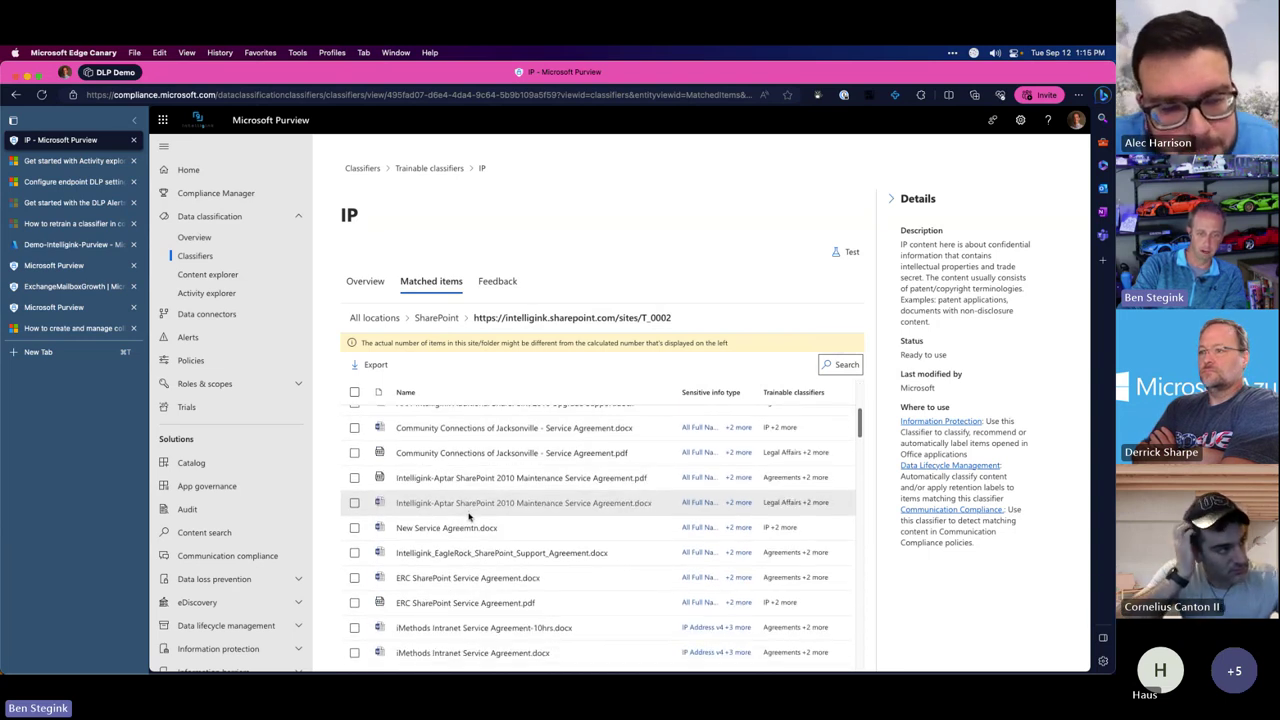
pyautogui.scroll(-2, 468, 514)
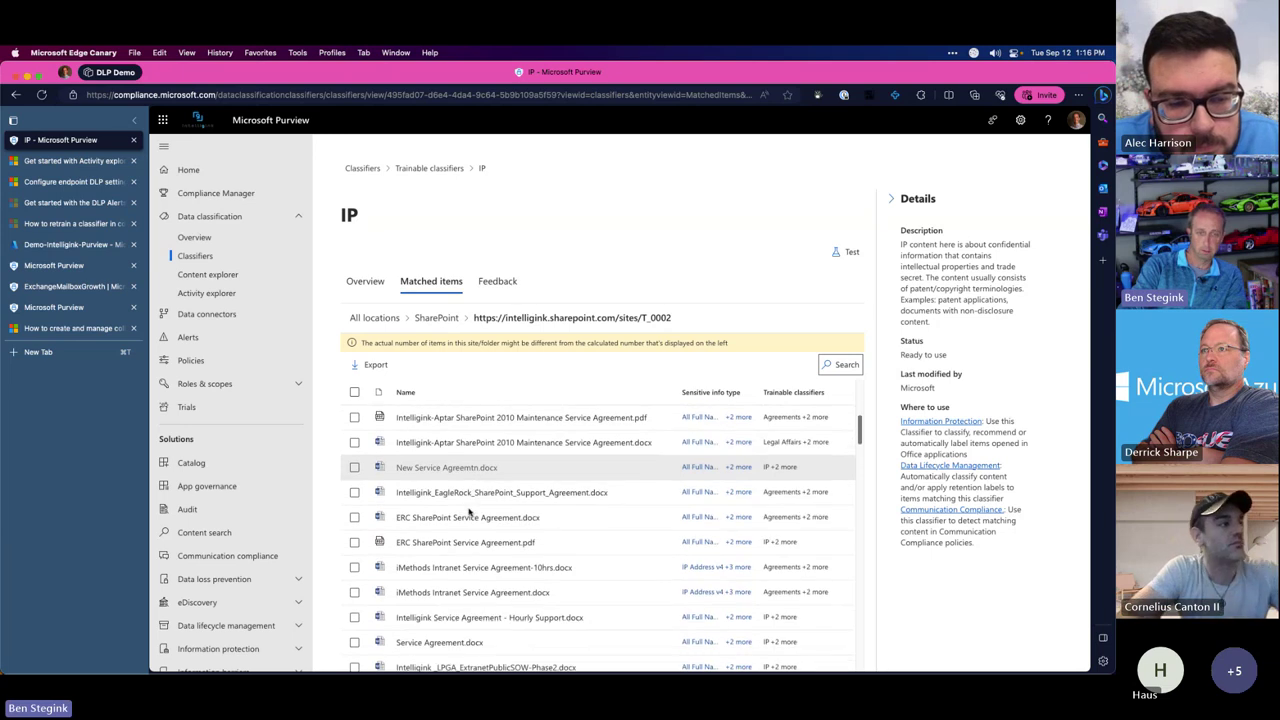
pyautogui.scroll(-7, 470, 508)
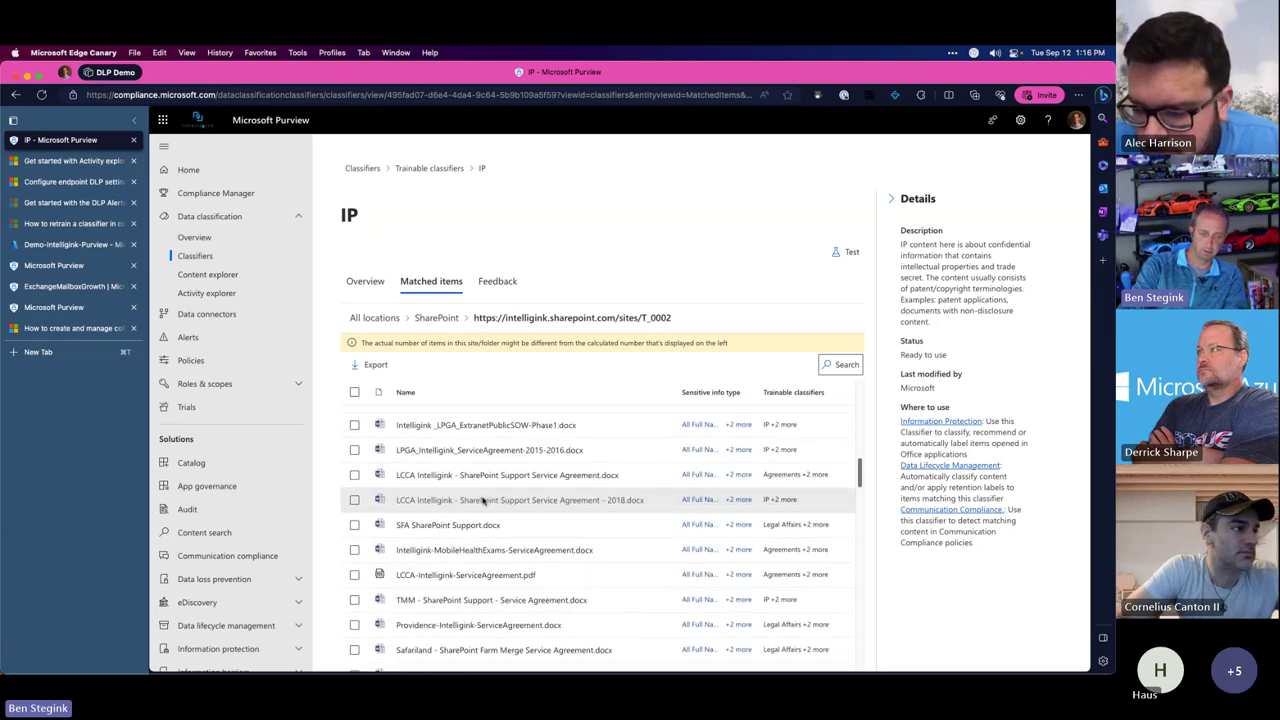
pyautogui.scroll(12, 482, 502)
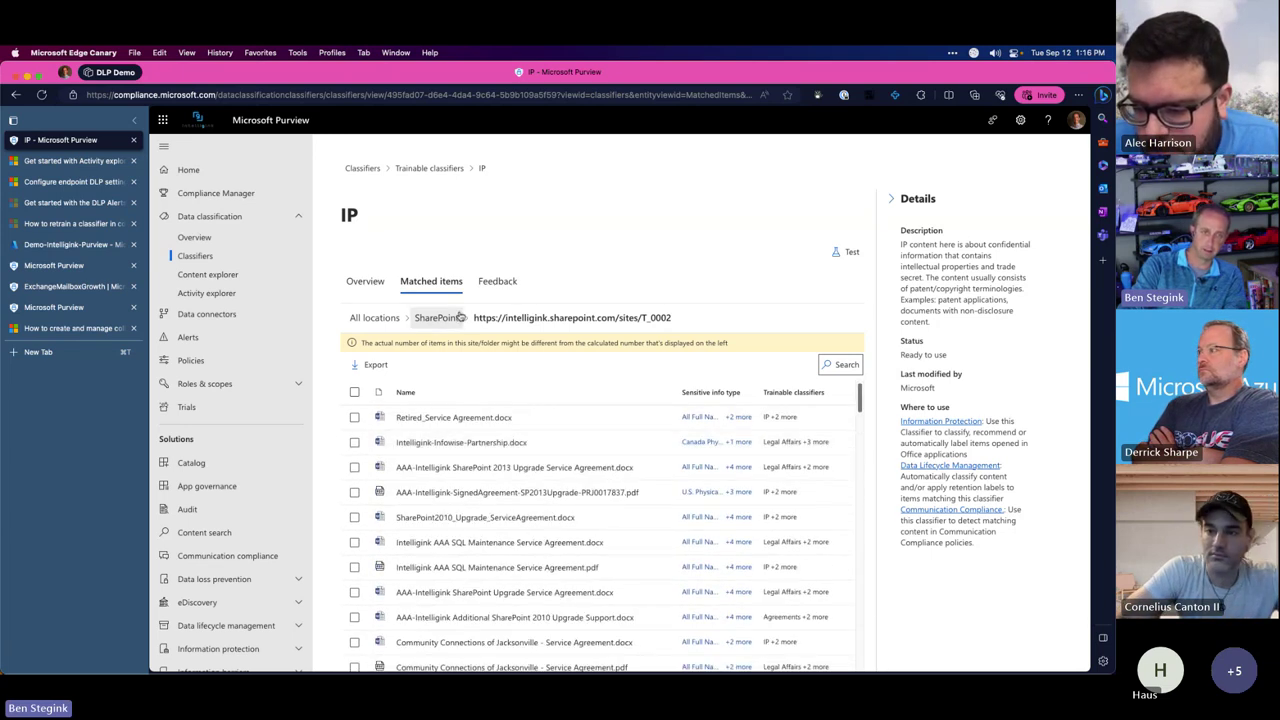
pyautogui.click(365, 281)
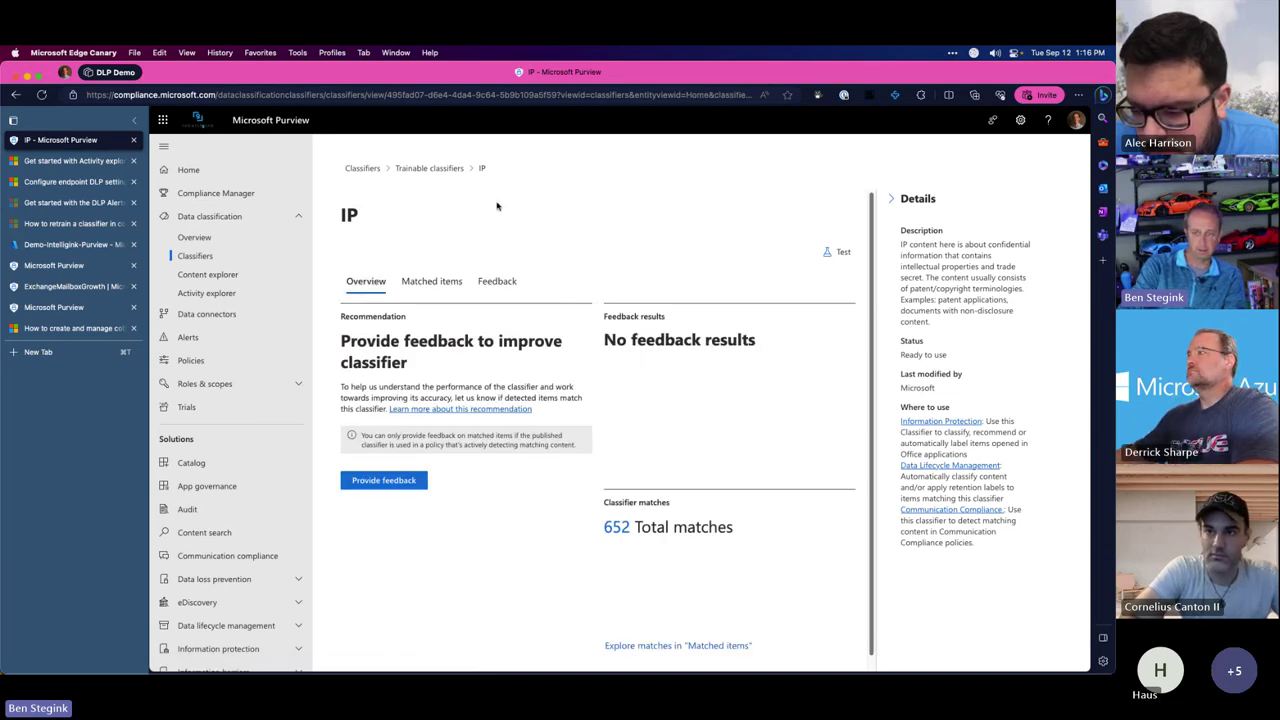
# Go back to the trainable classifiers list and browse further down past the Profanity entries to the project and source code classifiers
pyautogui.click(435, 169)
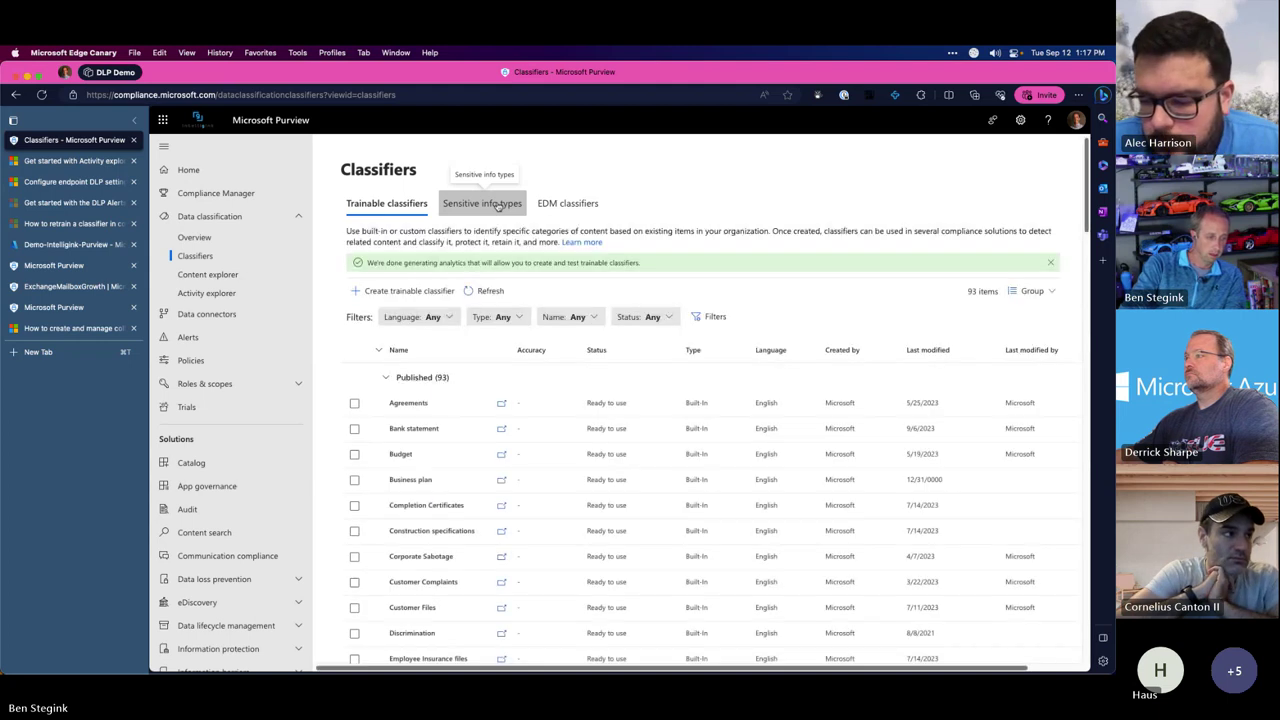
pyautogui.scroll(-10, 537, 545)
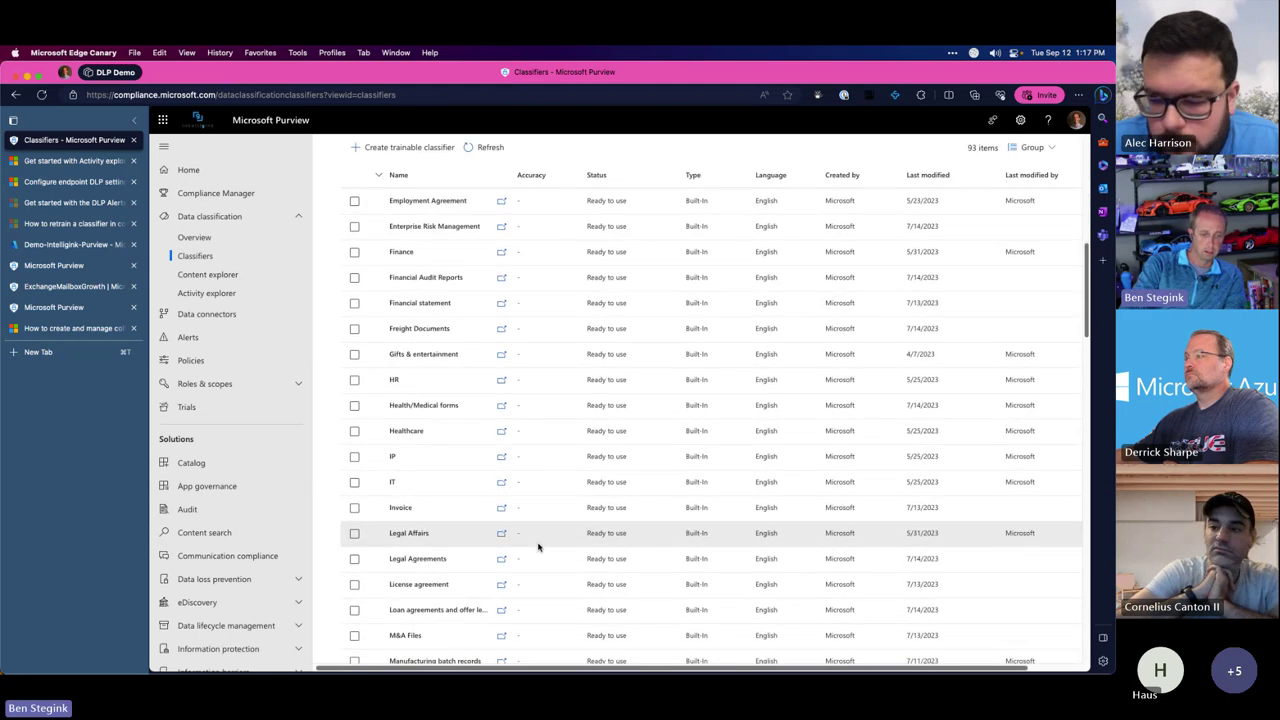
pyautogui.scroll(-4, 533, 555)
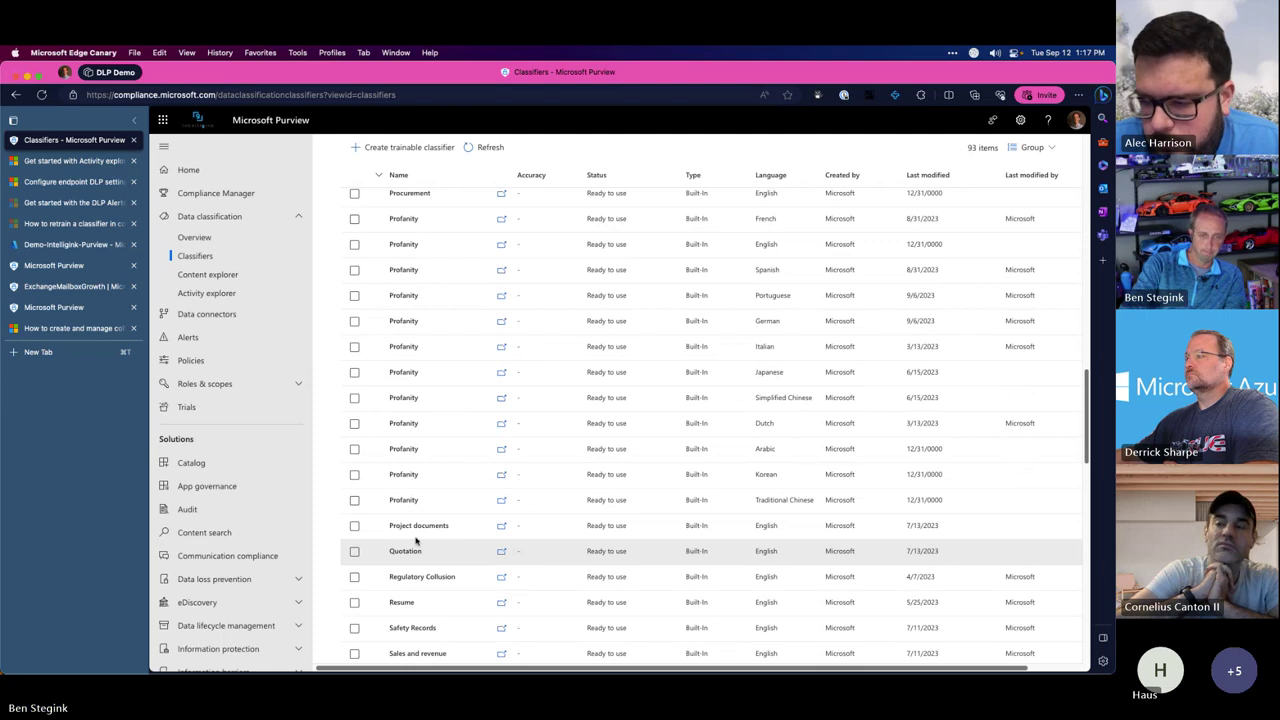
pyautogui.scroll(-2, 435, 467)
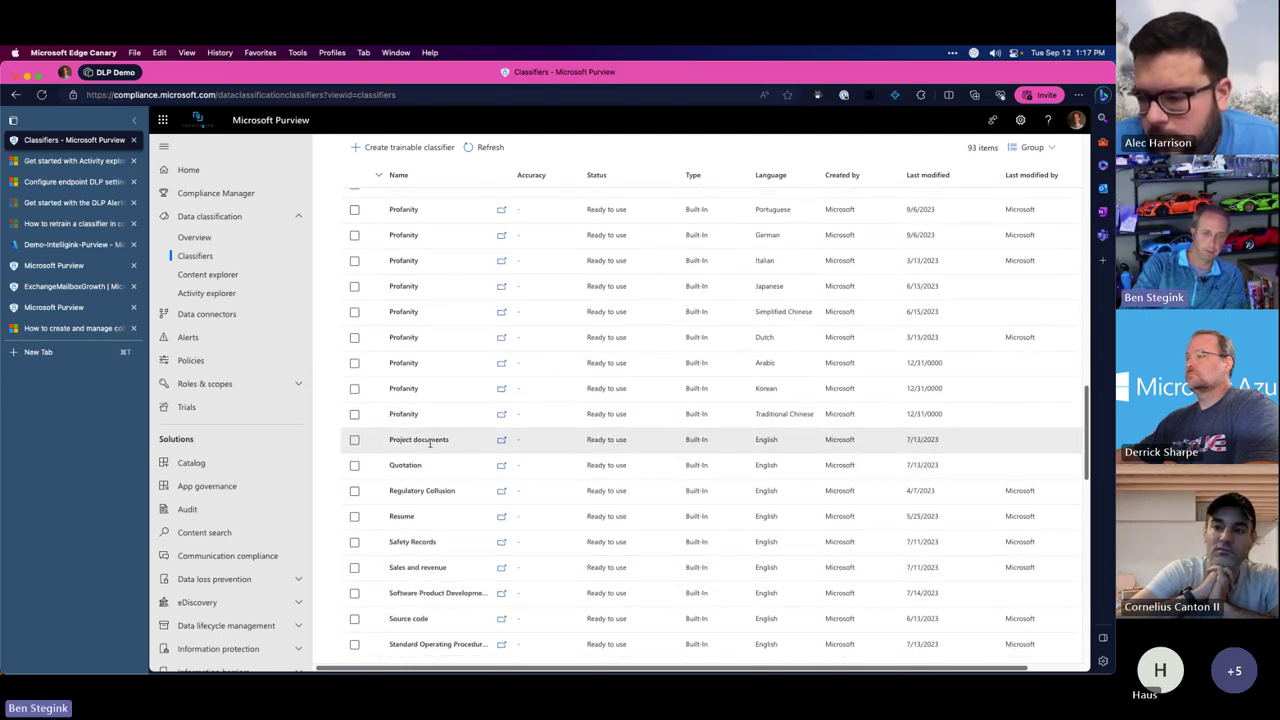
# Look through the built-in trainable classifiers from Invoice to Targeted Harassment and return to the start of the list
pyautogui.scroll(-1, 430, 447)
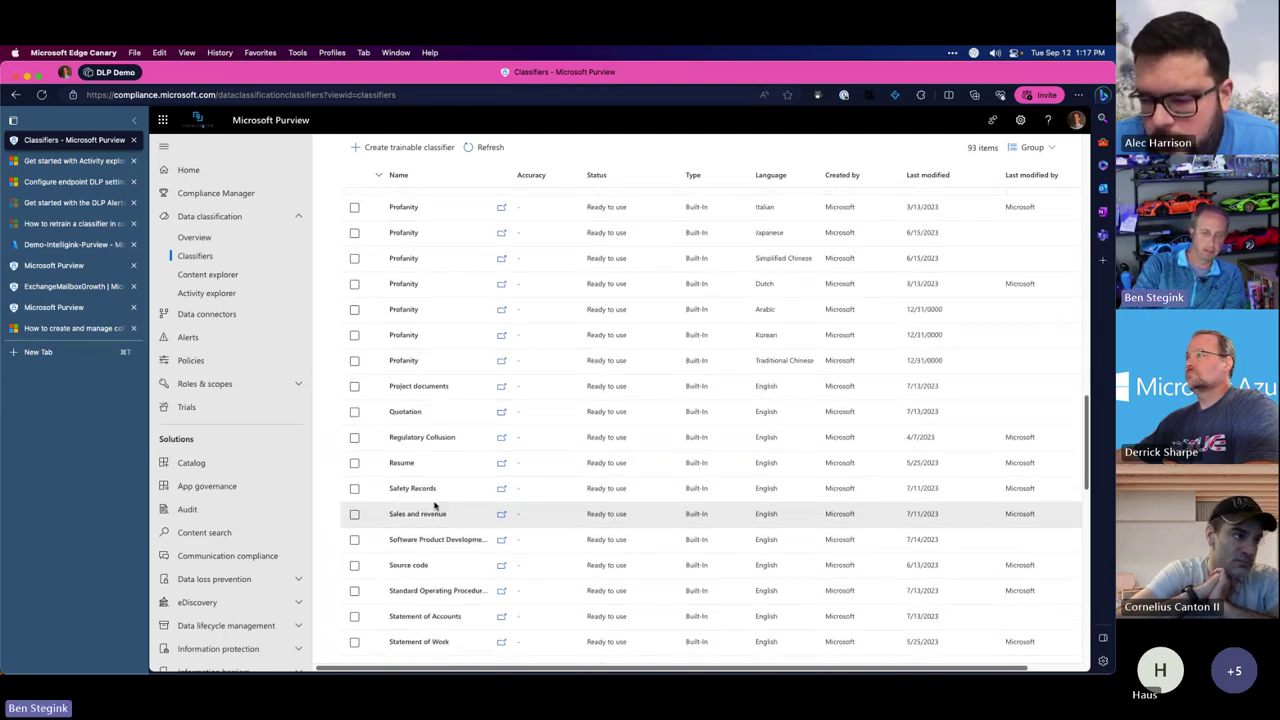
pyautogui.scroll(-5, 436, 492)
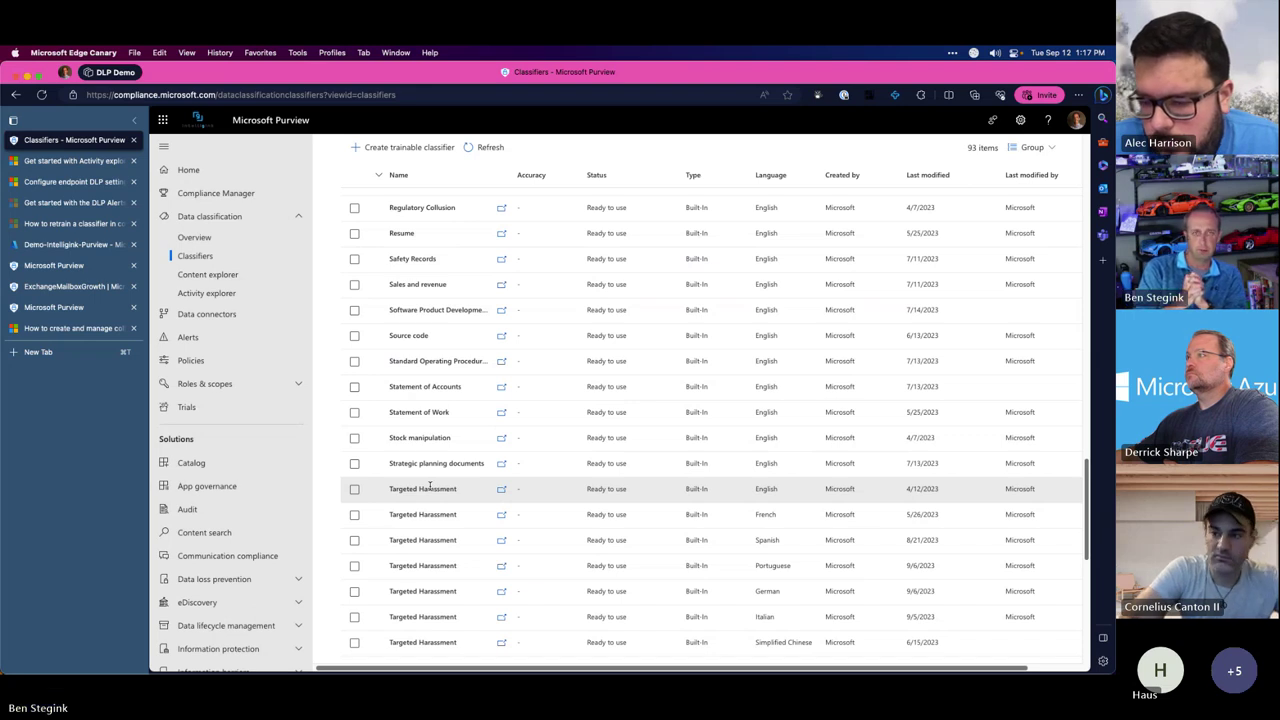
pyautogui.scroll(10, 430, 485)
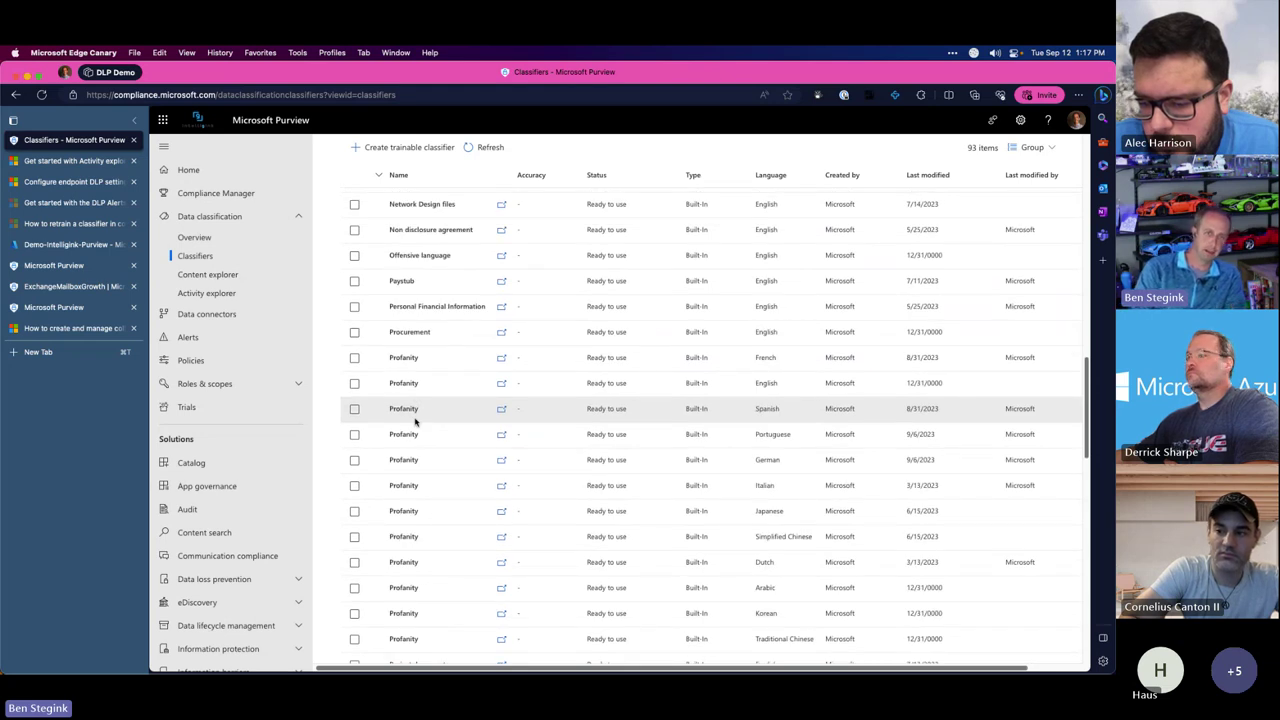
pyautogui.scroll(1, 474, 297)
pyautogui.scroll(2, 474, 297)
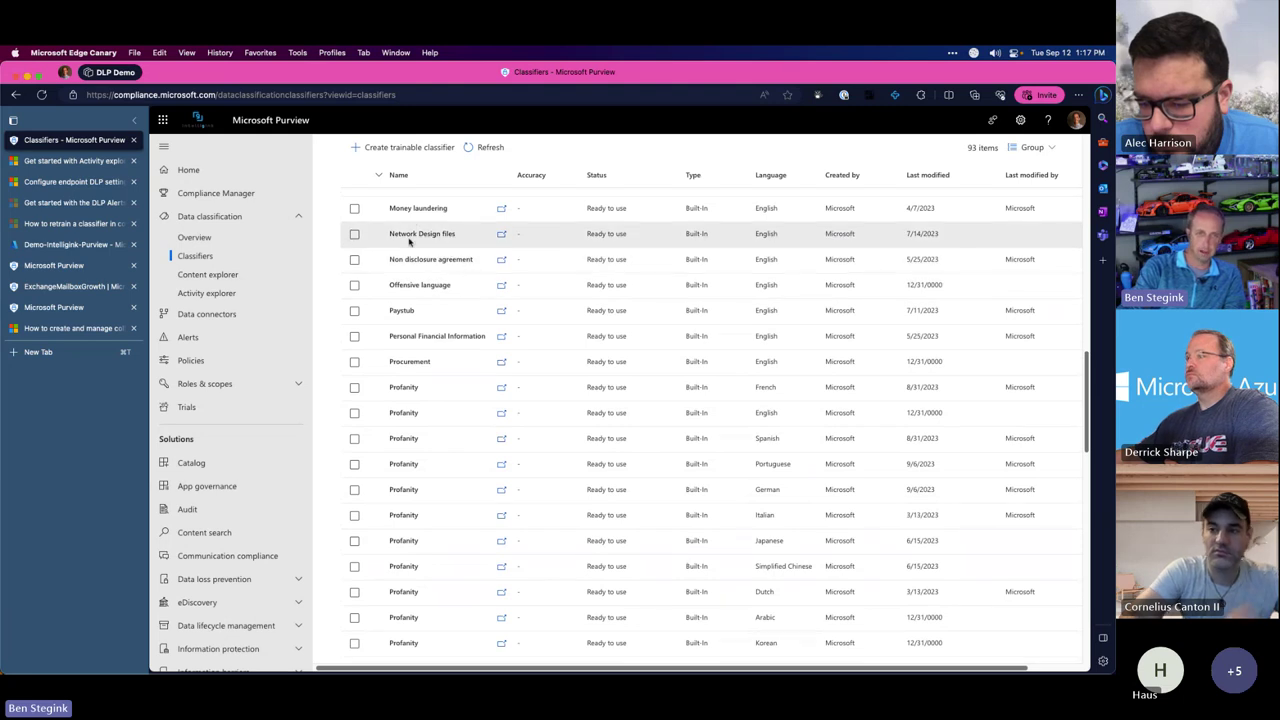
pyautogui.scroll(3, 409, 240)
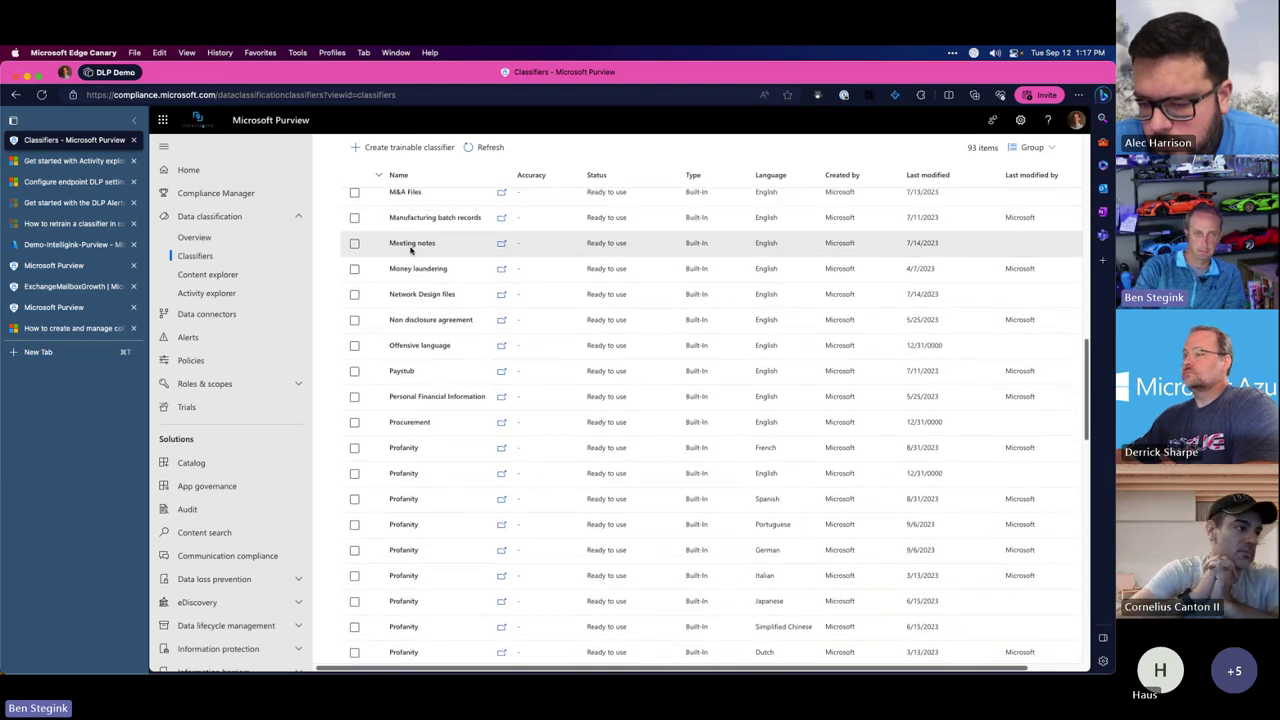
pyautogui.scroll(7, 412, 255)
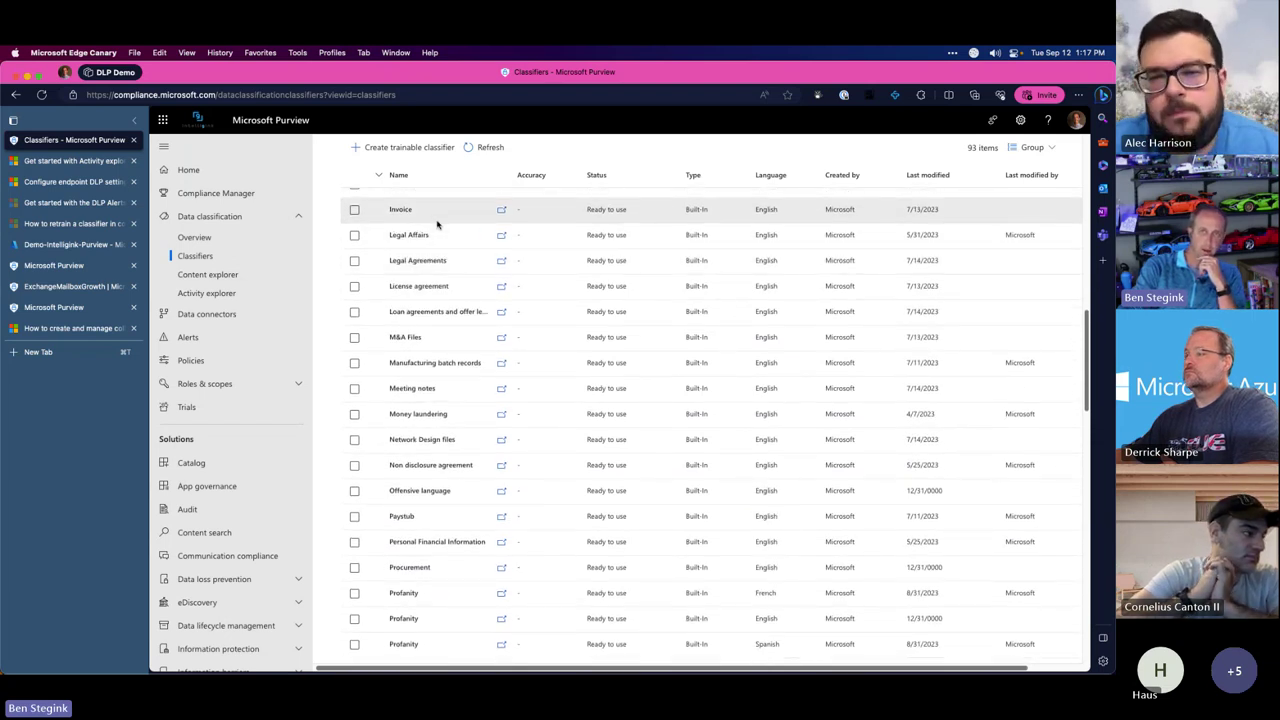
pyautogui.scroll(-20, 443, 400)
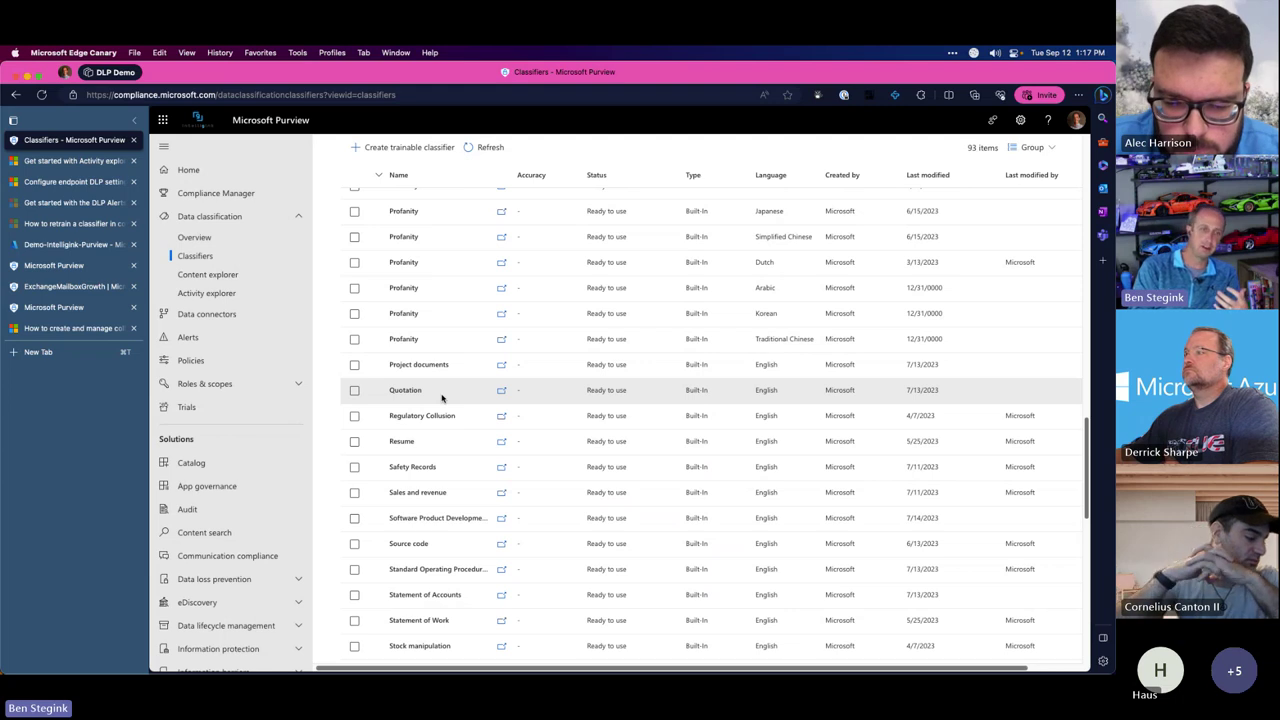
pyautogui.scroll(15, 443, 398)
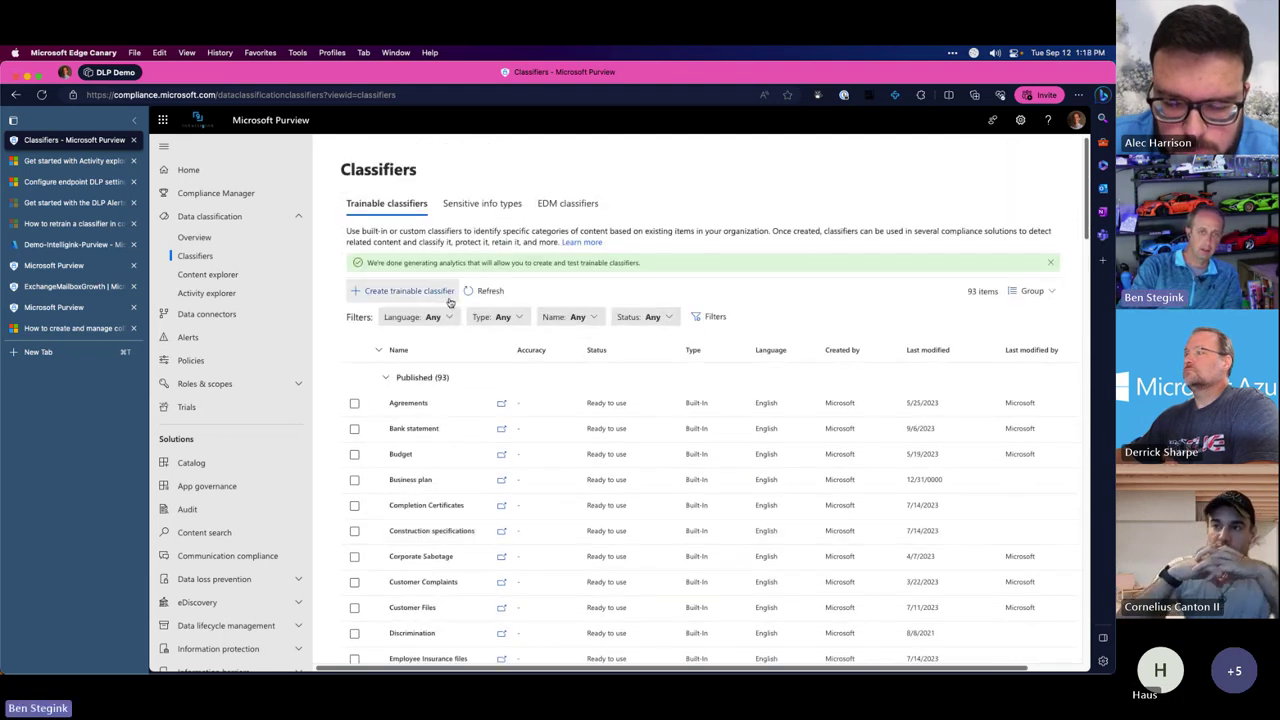
# Glance at the sensitive info types and return to the trainable classifiers to skim the list from Budget to Procurement
pyautogui.click(459, 212)
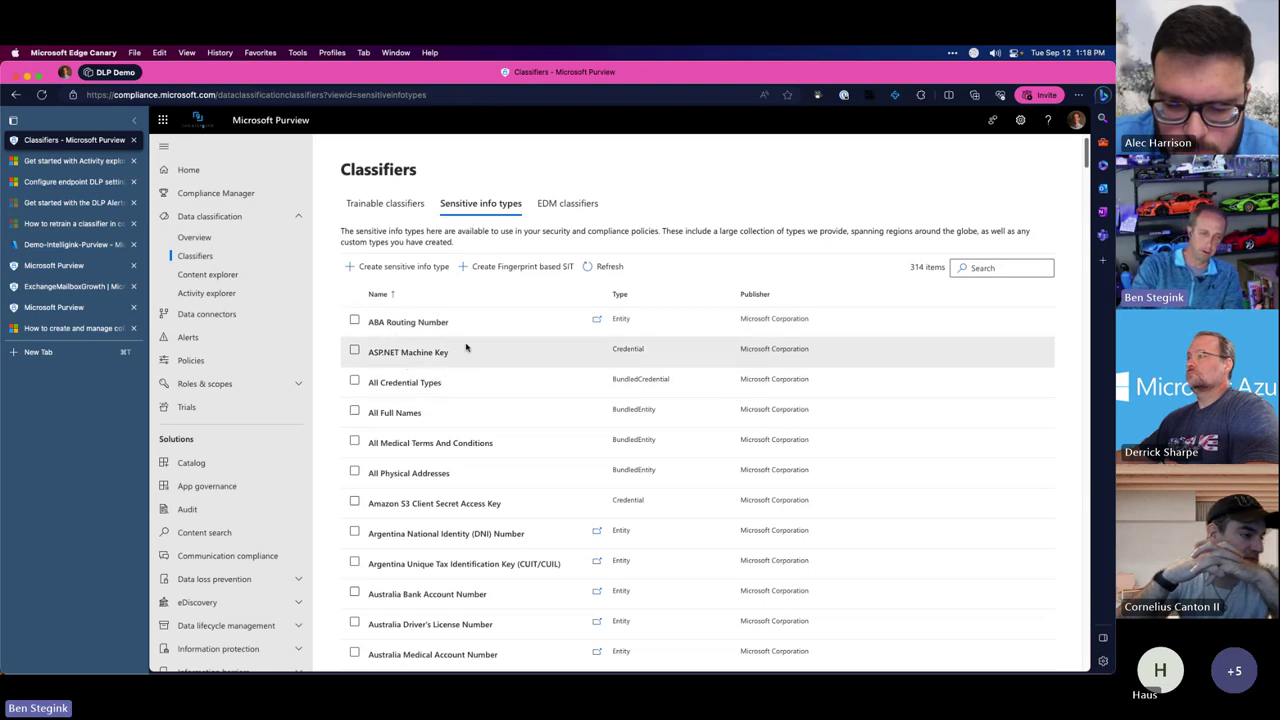
pyautogui.click(386, 203)
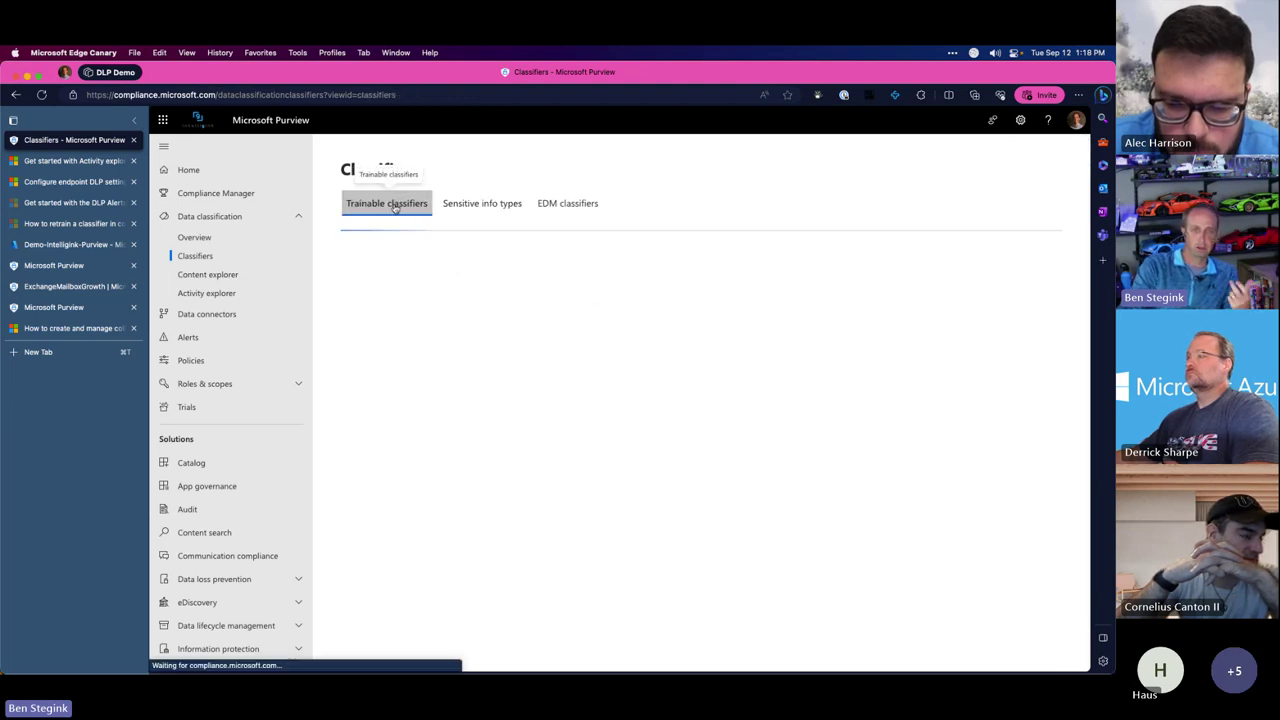
pyautogui.scroll(-10, 431, 475)
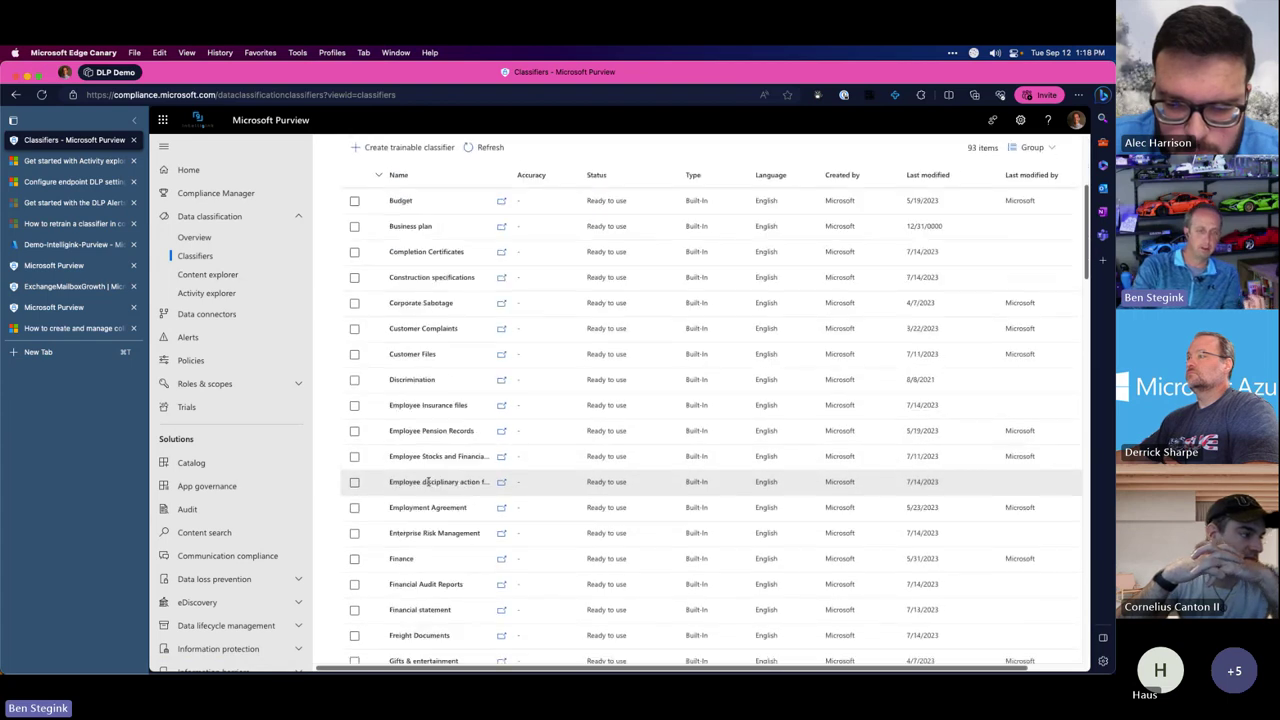
pyautogui.scroll(-3, 430, 494)
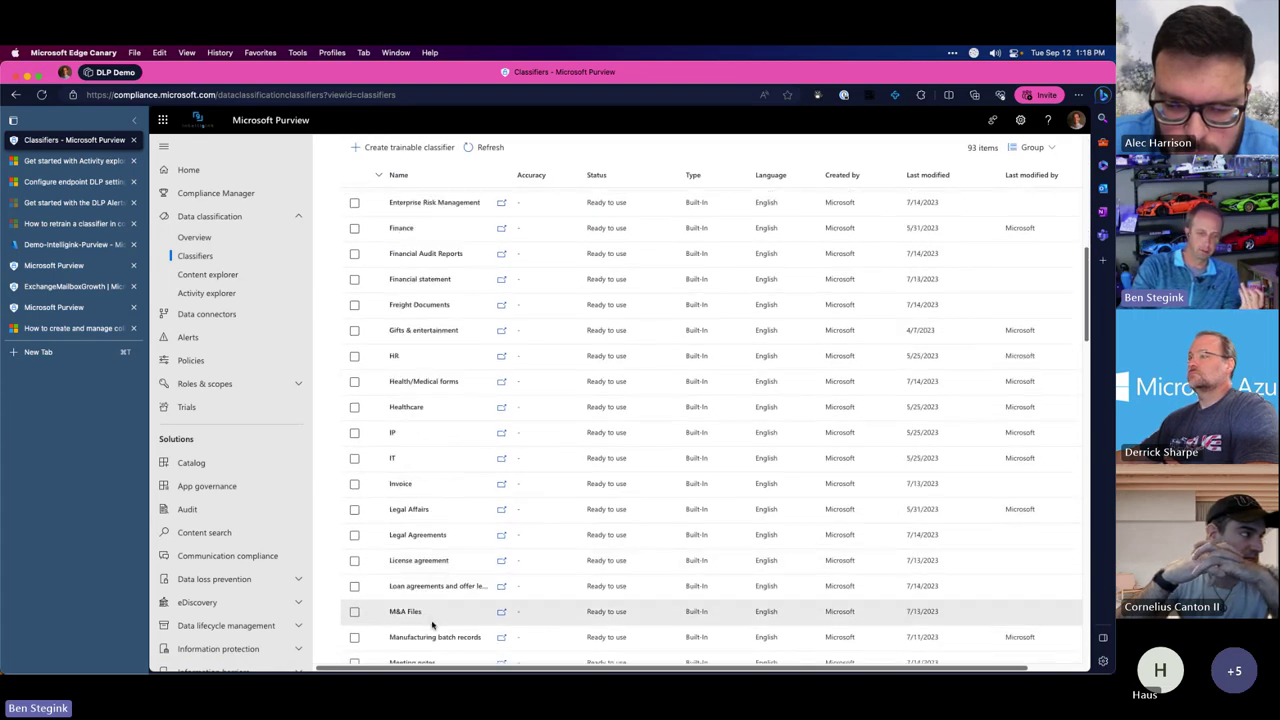
pyautogui.scroll(-7, 445, 540)
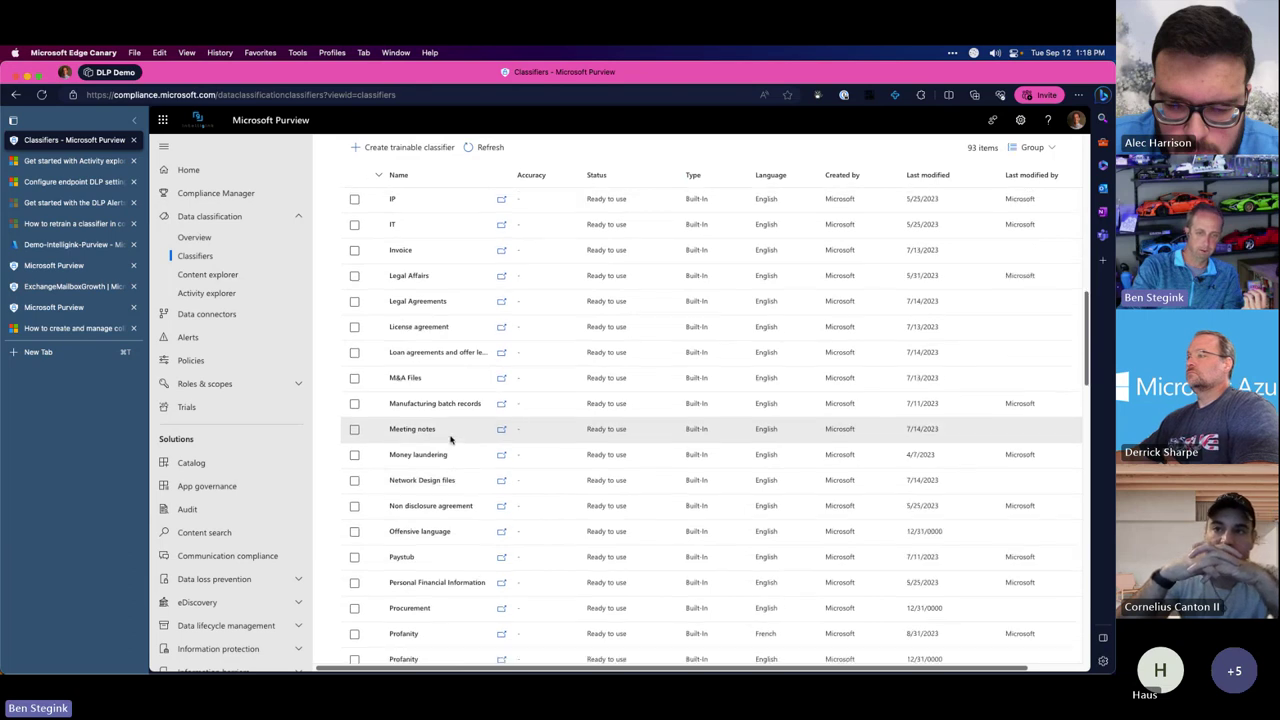
pyautogui.scroll(20, 449, 434)
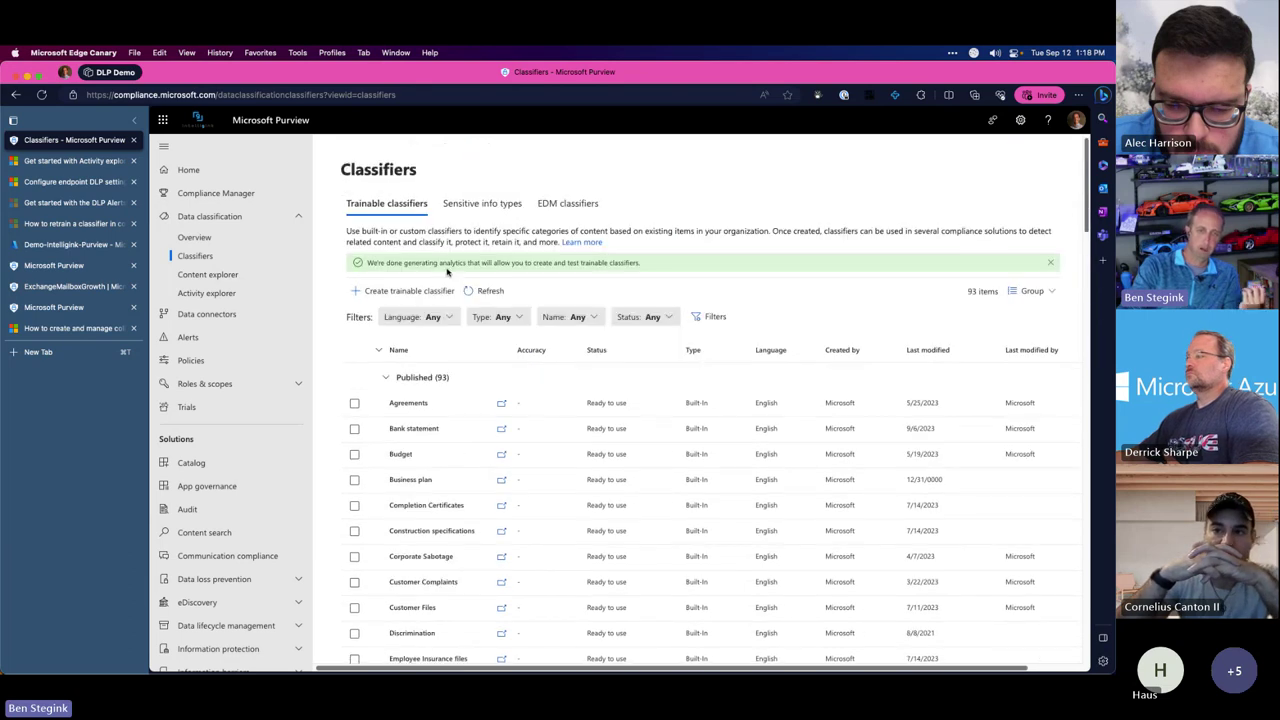
# Search the sensitive info types for "ip add" and clear the search
pyautogui.click(482, 203)
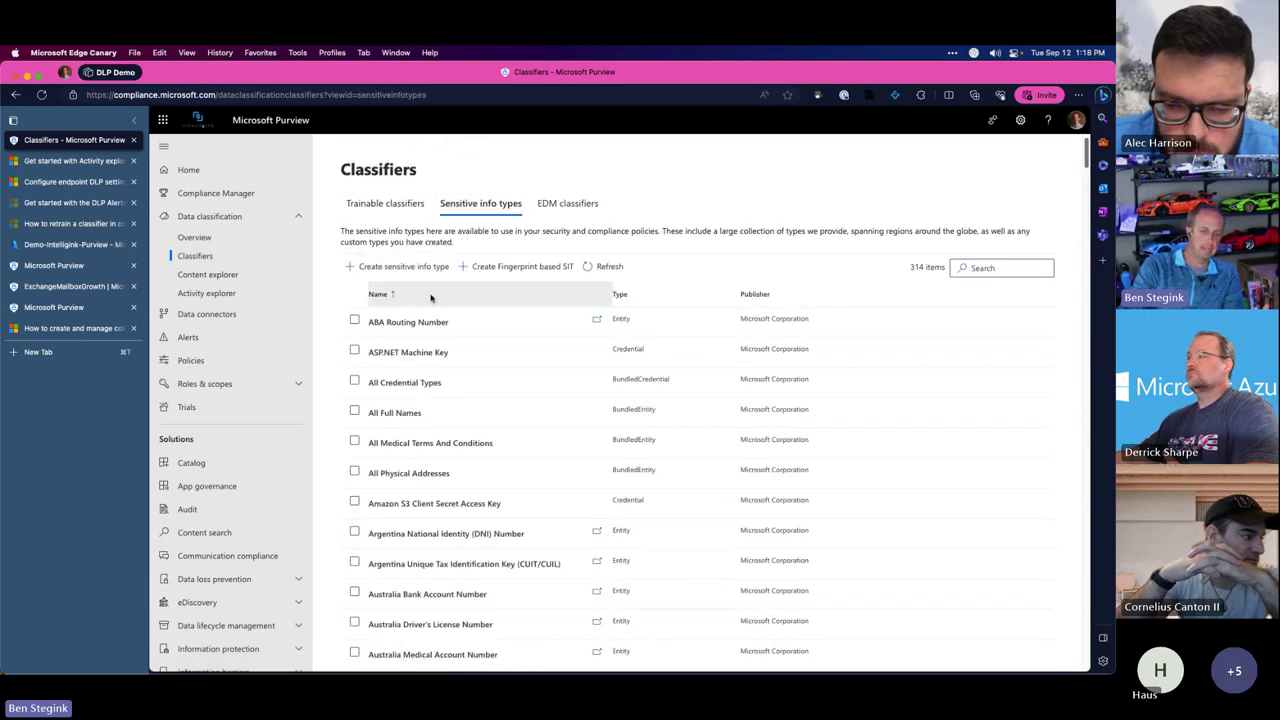
pyautogui.click(1008, 274)
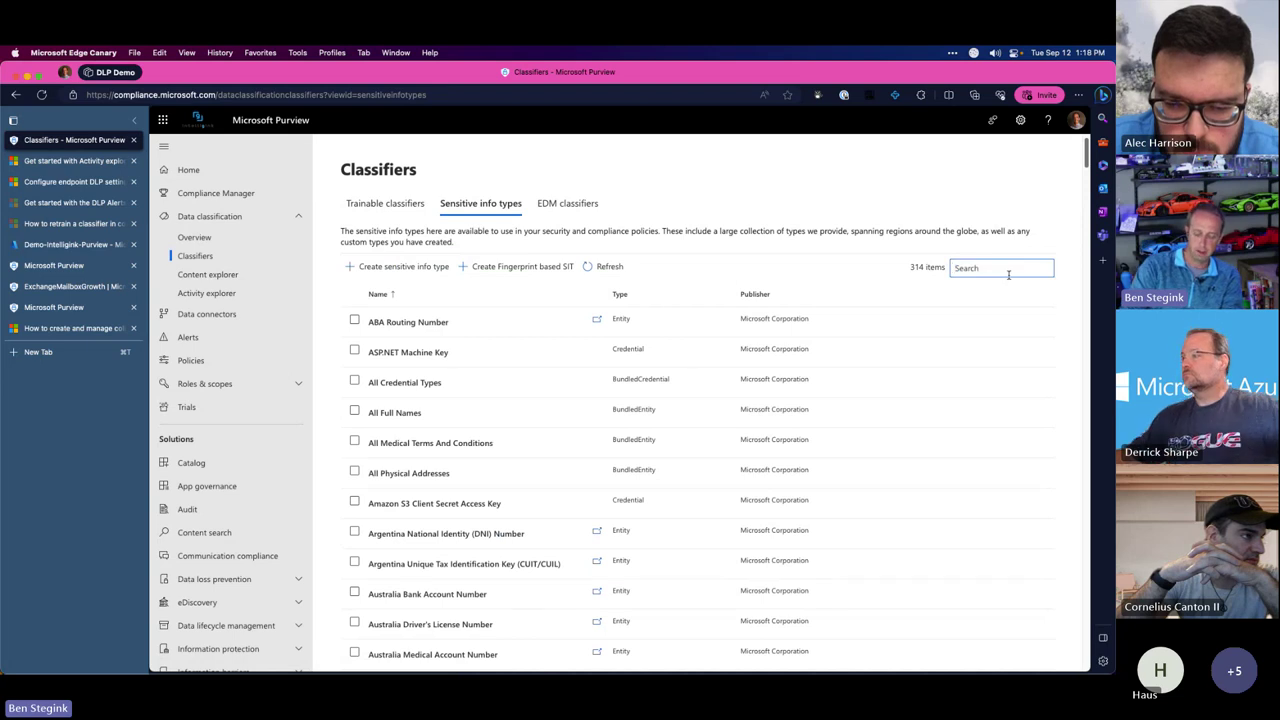
pyautogui.write('ip add')
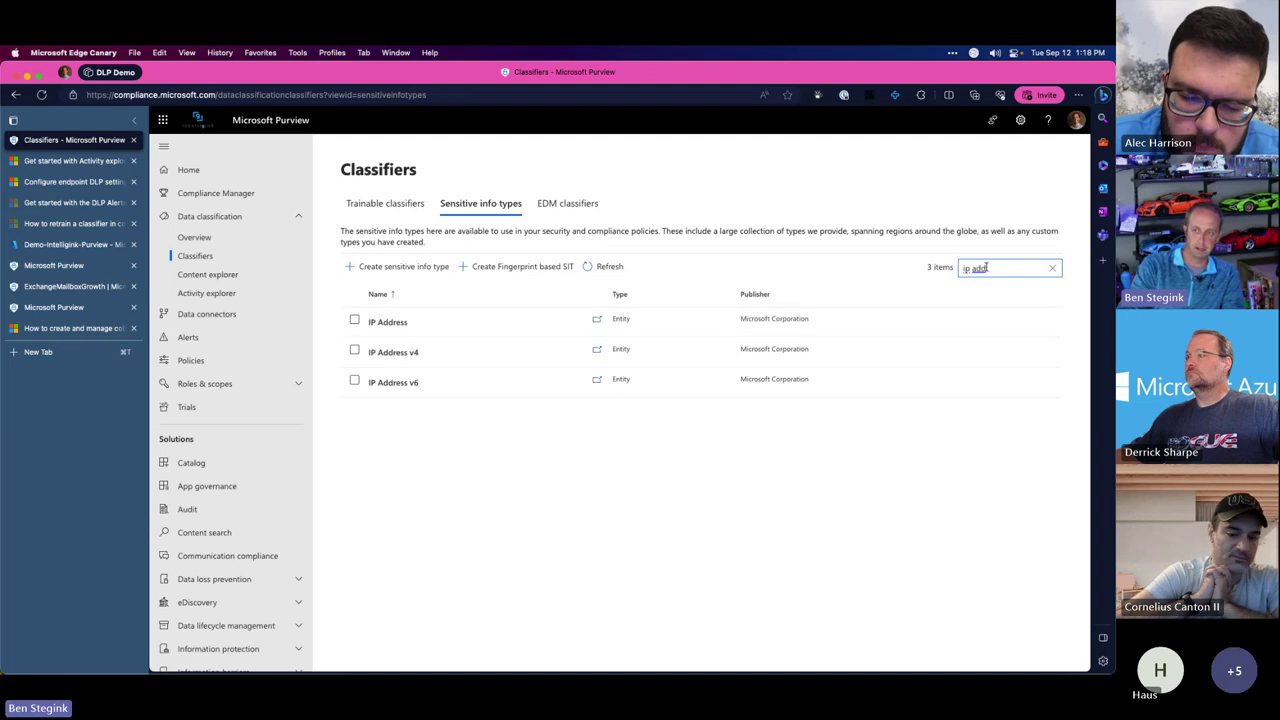
pyautogui.click(1052, 268)
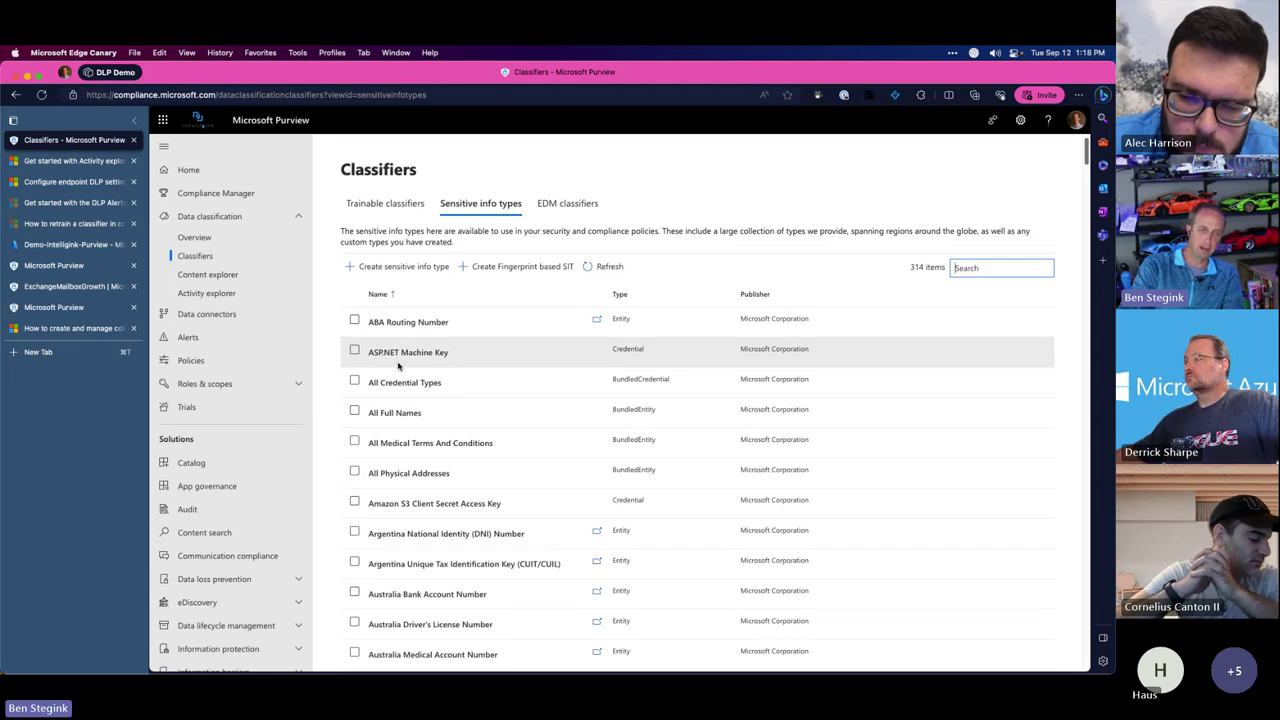
# Search the sensitive info types for "storage"
pyautogui.click(996, 268)
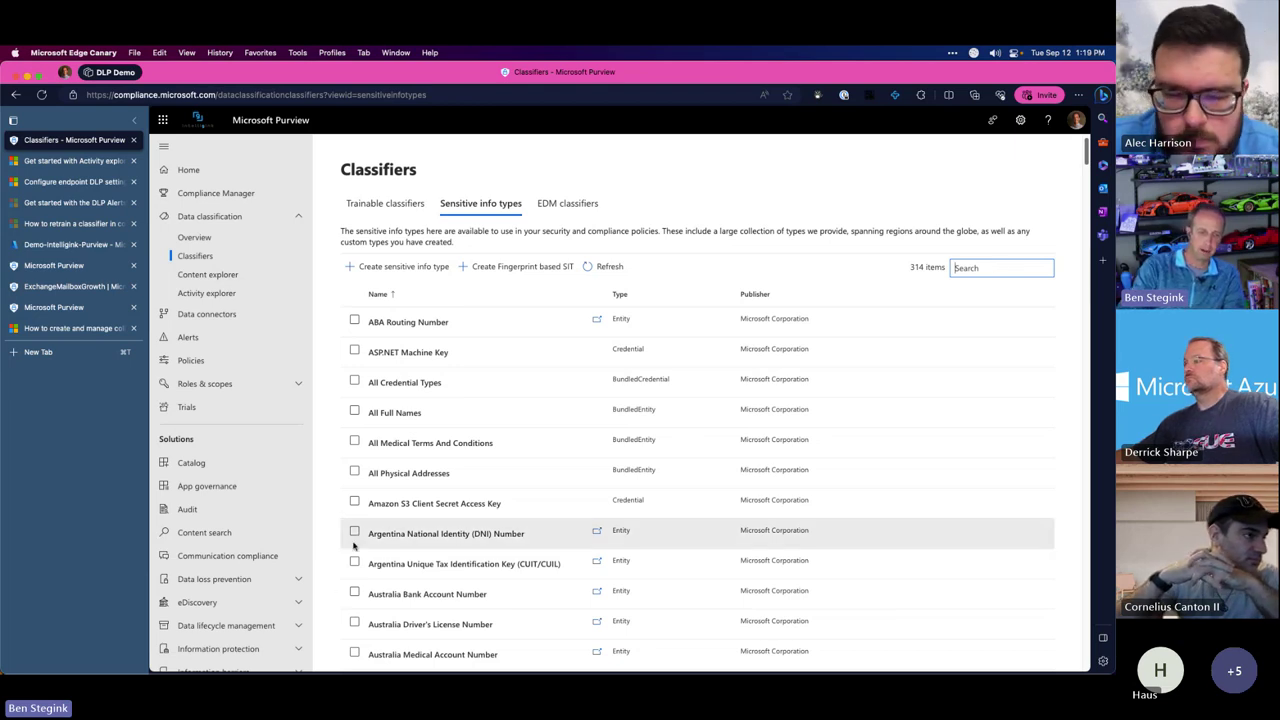
pyautogui.write('s')
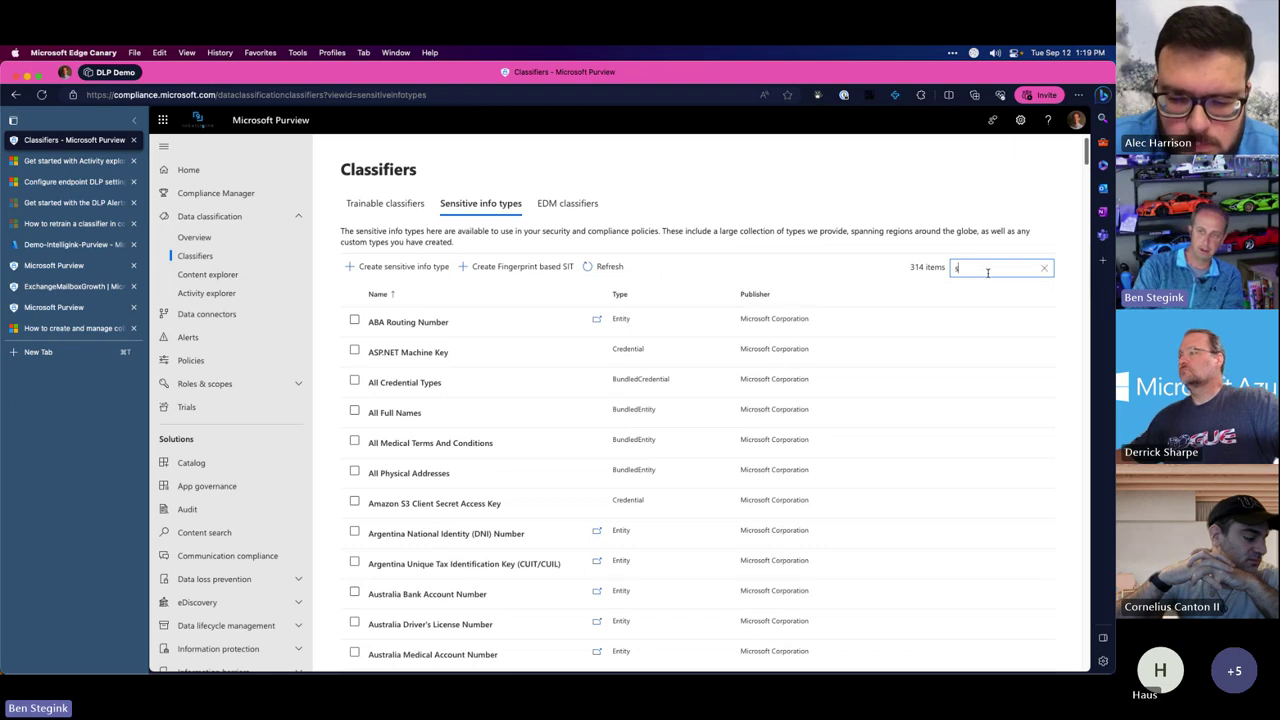
pyautogui.write('torage')
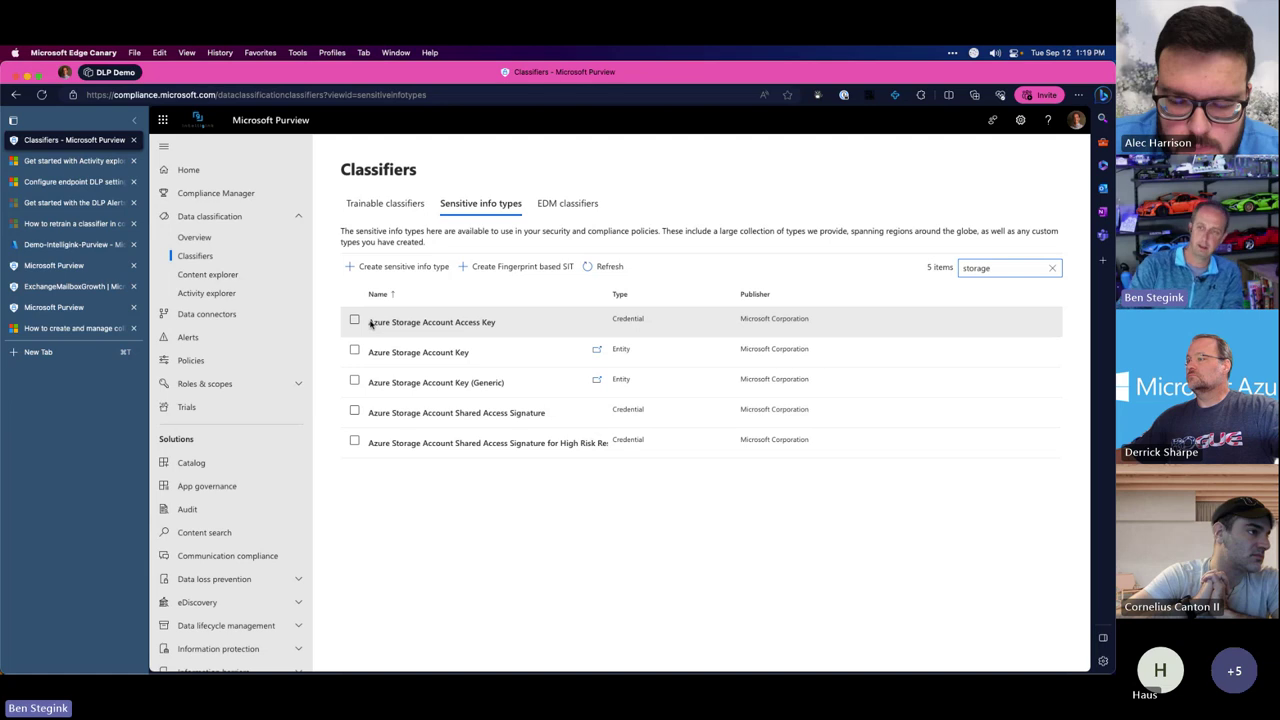
# Replace the sensitive info type search term with "credentials"
pyautogui.doubleClick(1017, 272)
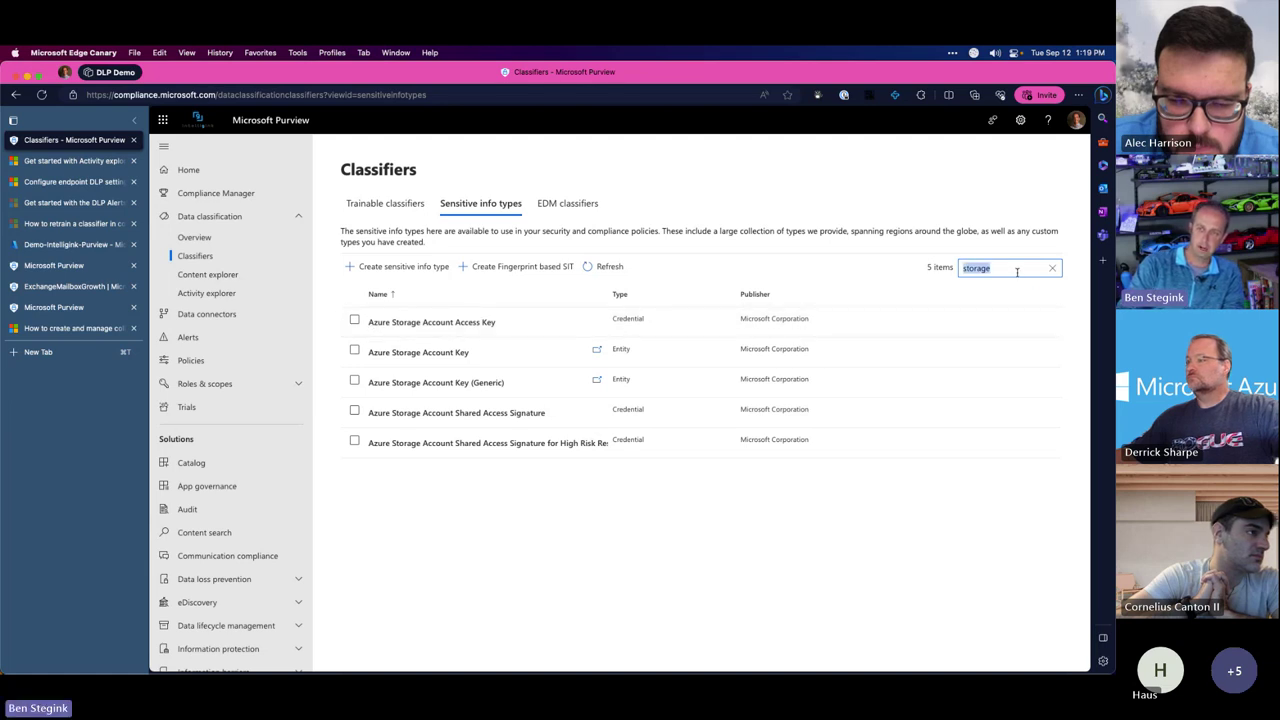
pyautogui.write('credin')
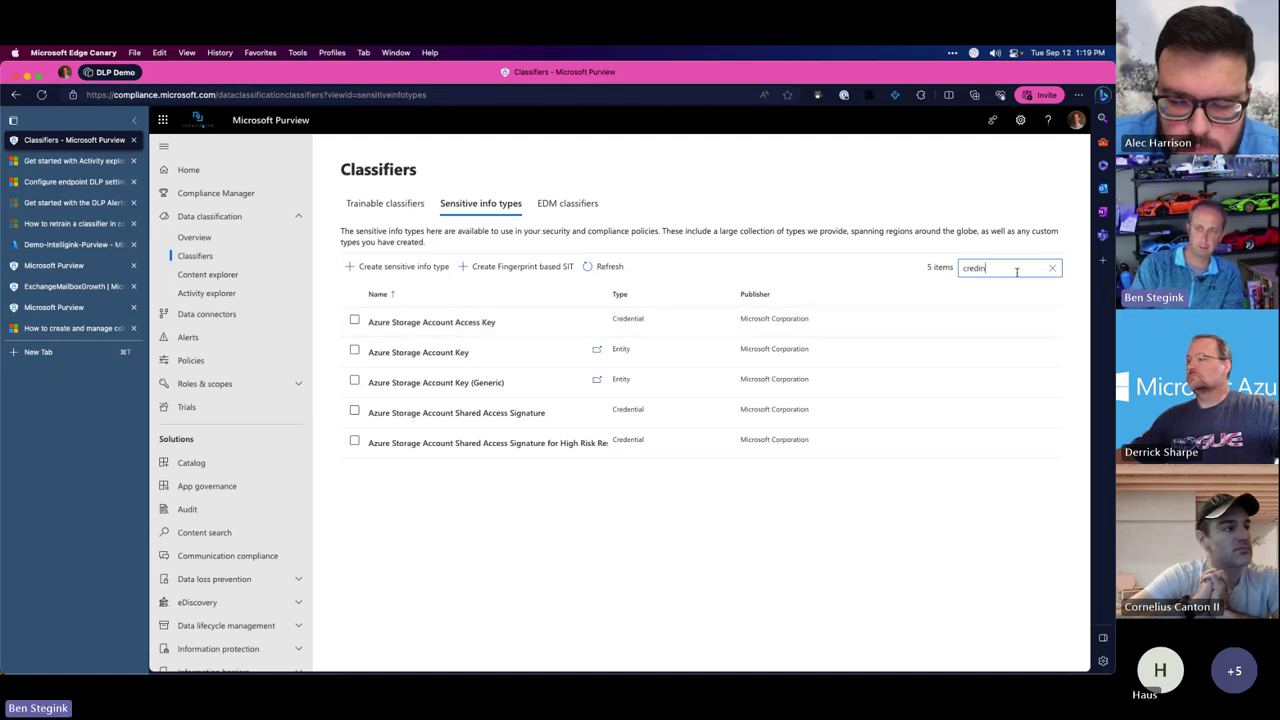
pyautogui.press('BackSpace')
pyautogui.press('BackSpace')
pyautogui.write('e')
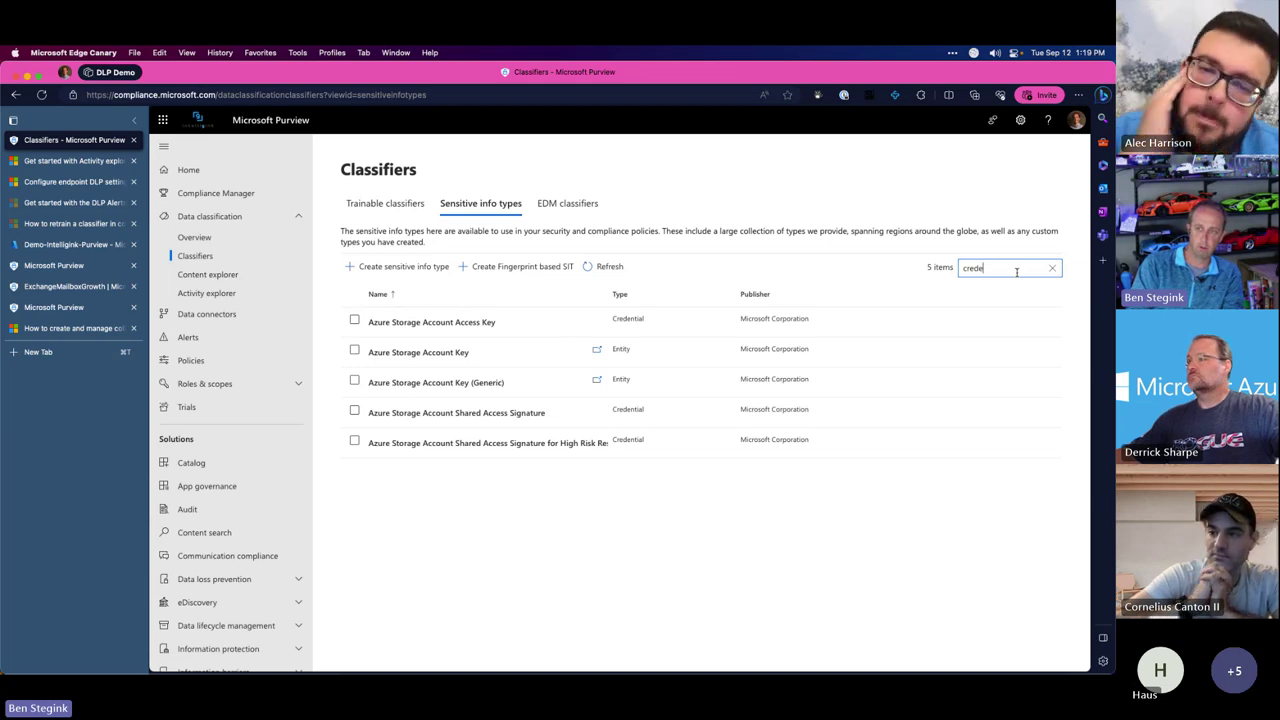
pyautogui.write('ntials')
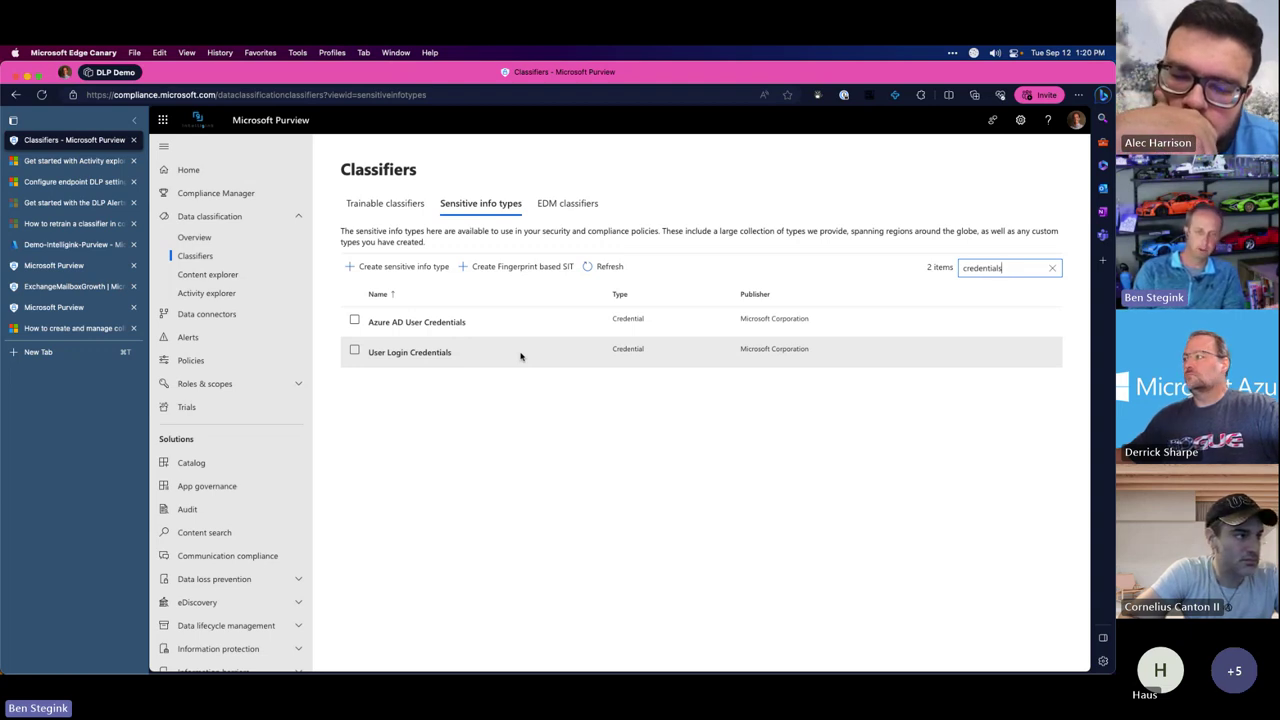
# Start a new sensitive info type named "Demo Information Type" with the description "demo" and continue to its patterns
pyautogui.click(417, 400)
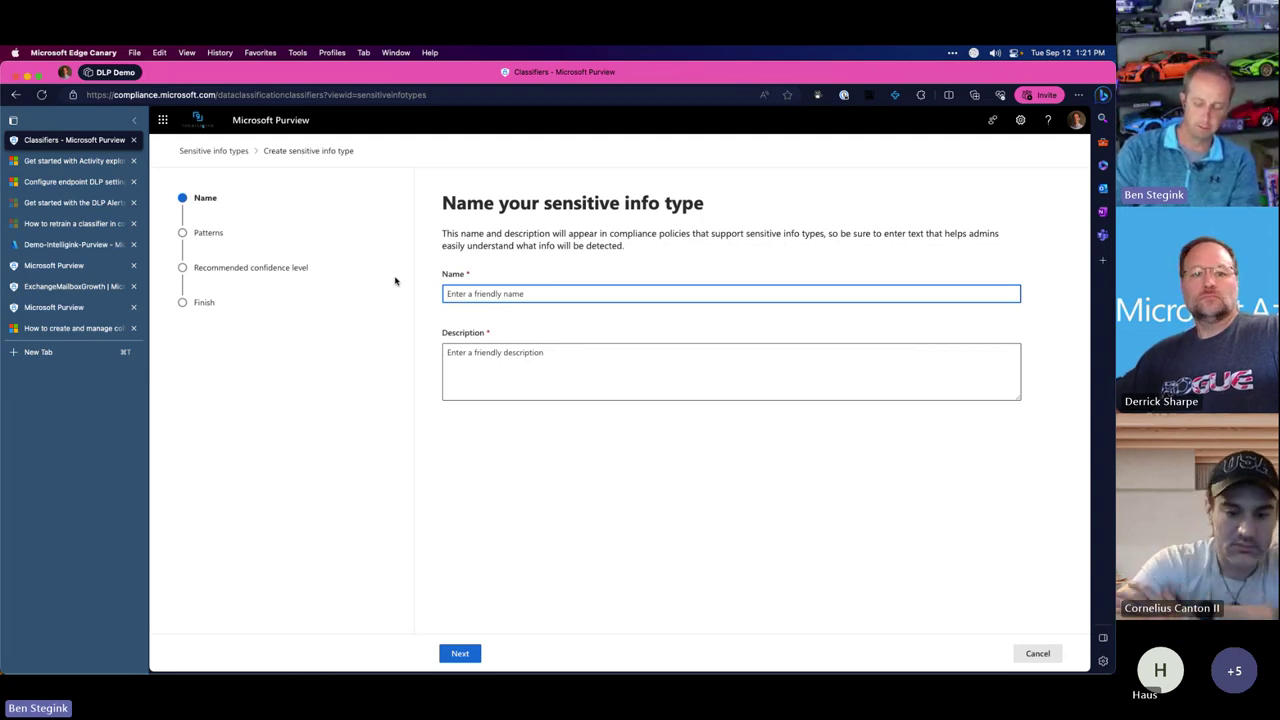
pyautogui.write('Demo ')
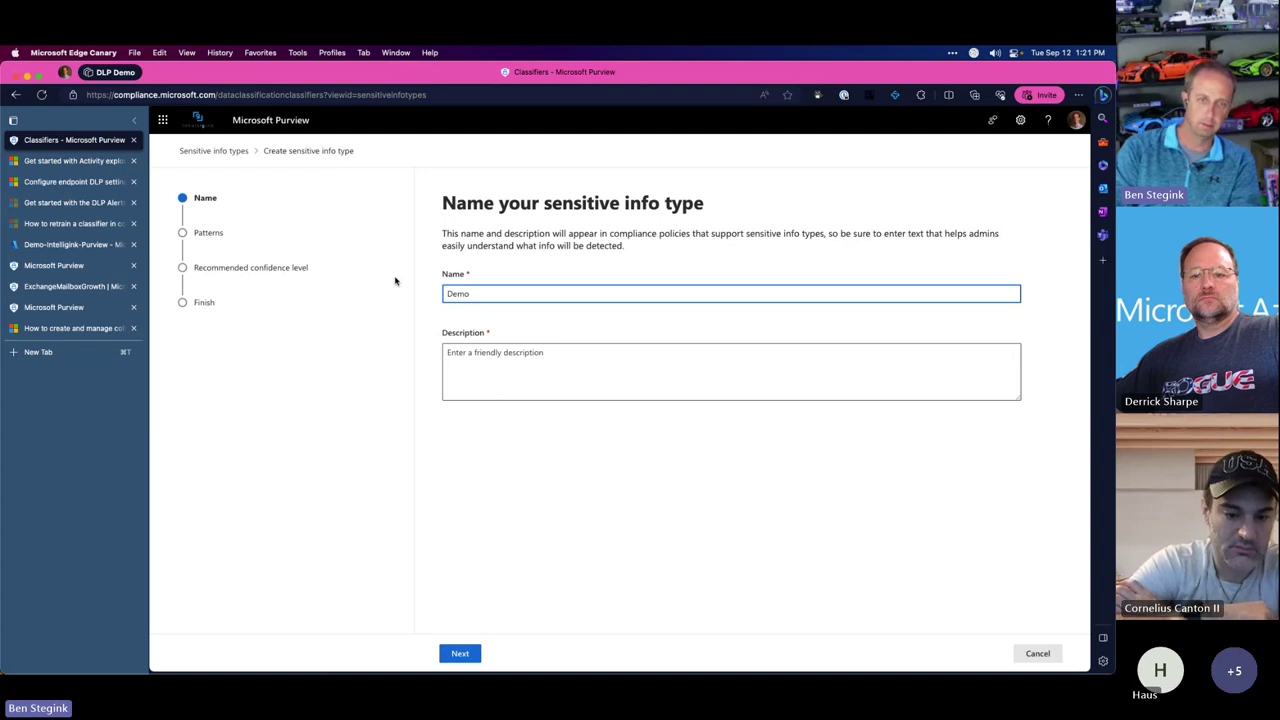
pyautogui.write('Information Type')
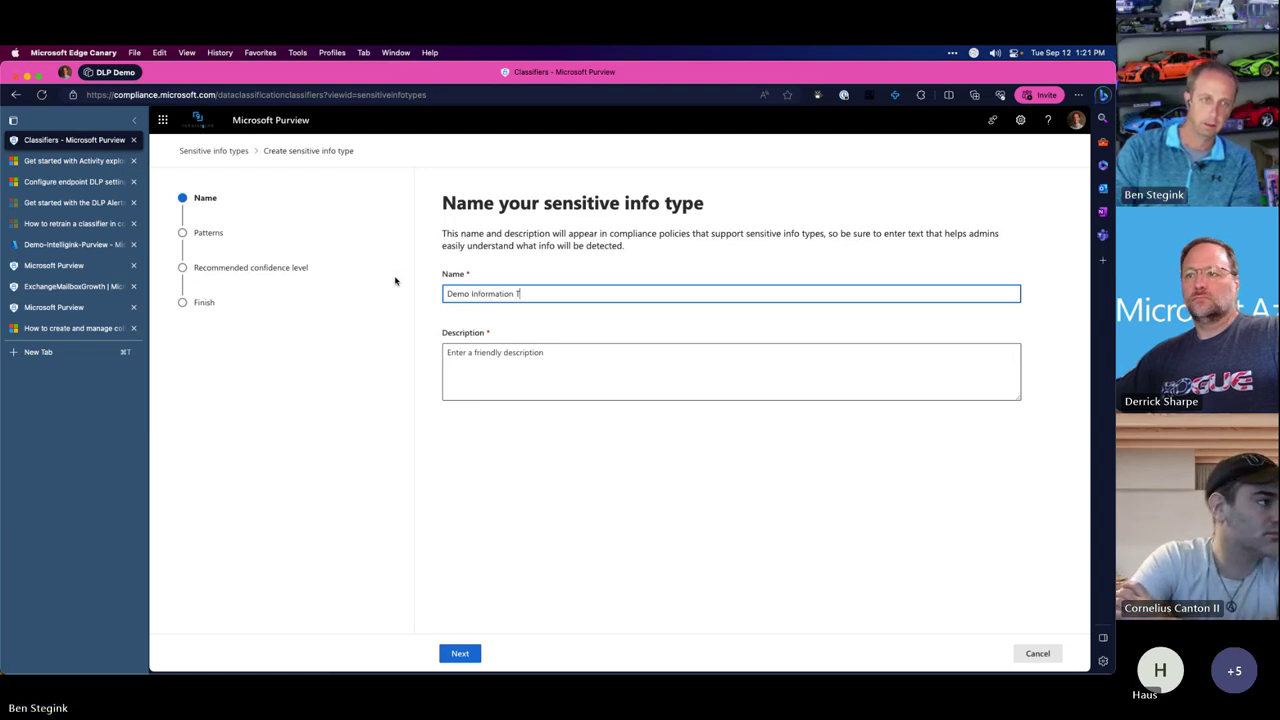
pyautogui.click(482, 654)
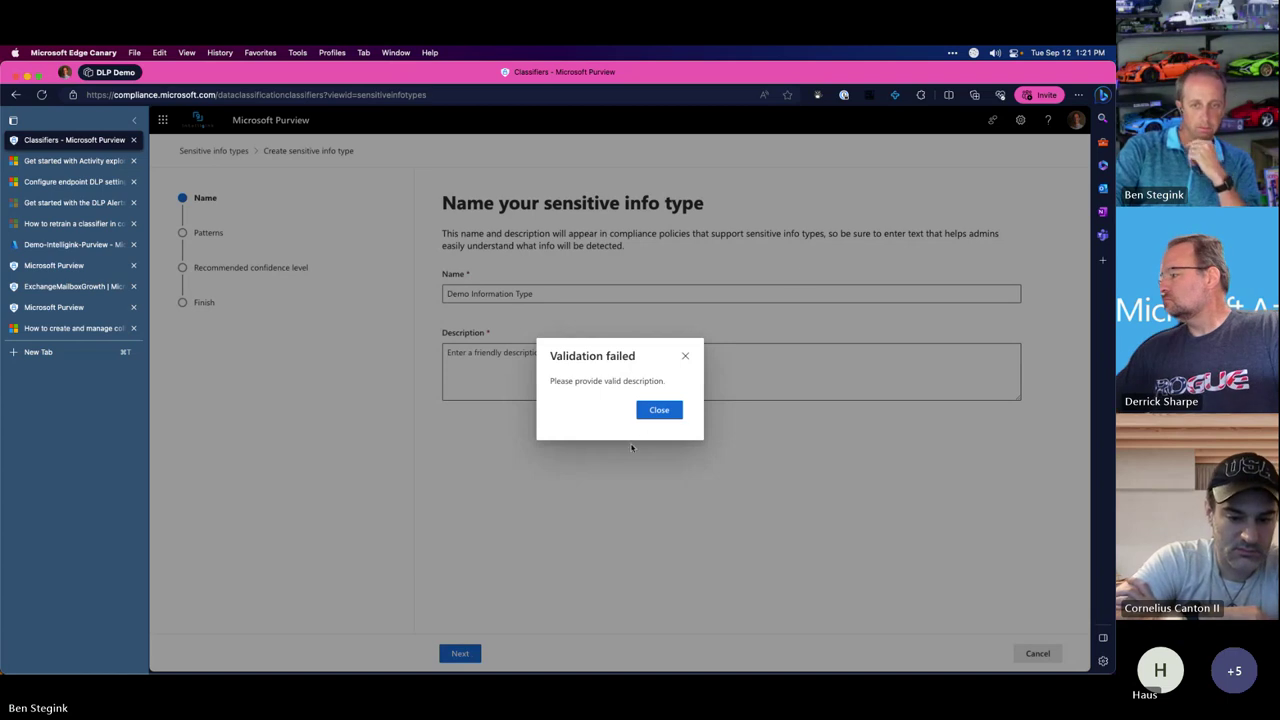
pyautogui.click(672, 410)
pyautogui.write('demo')
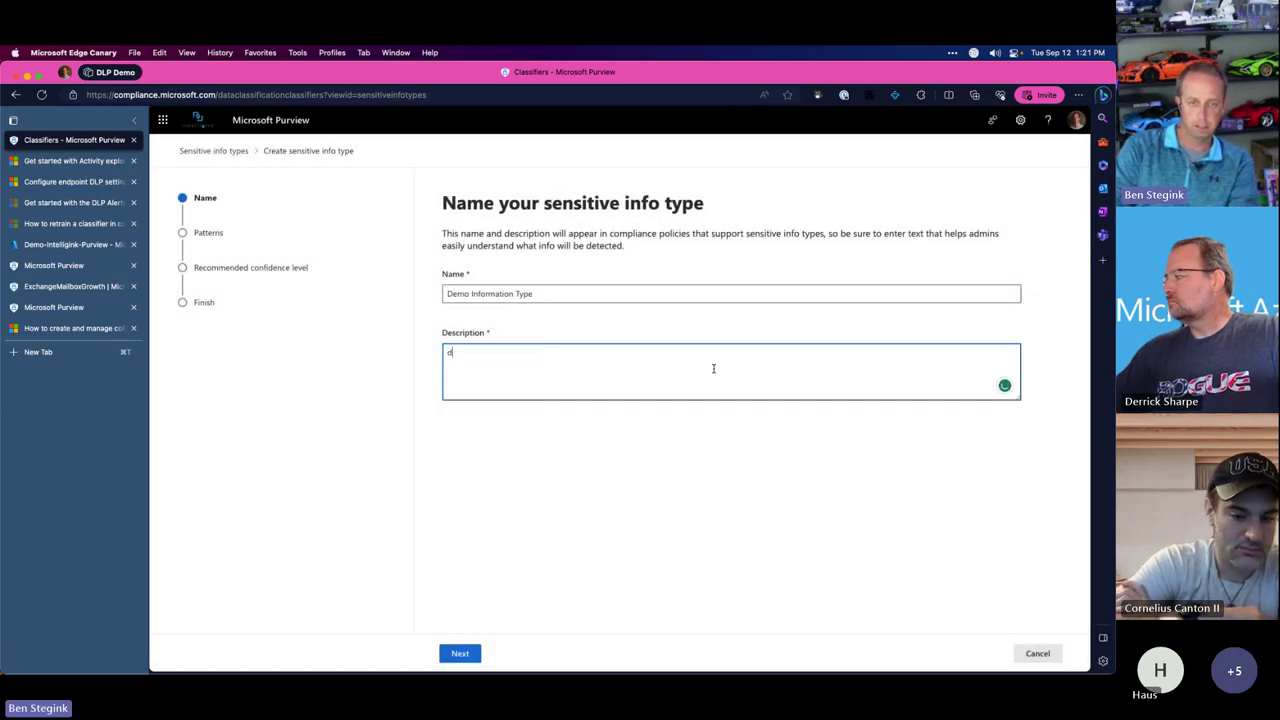
pyautogui.moveTo(412, 667)
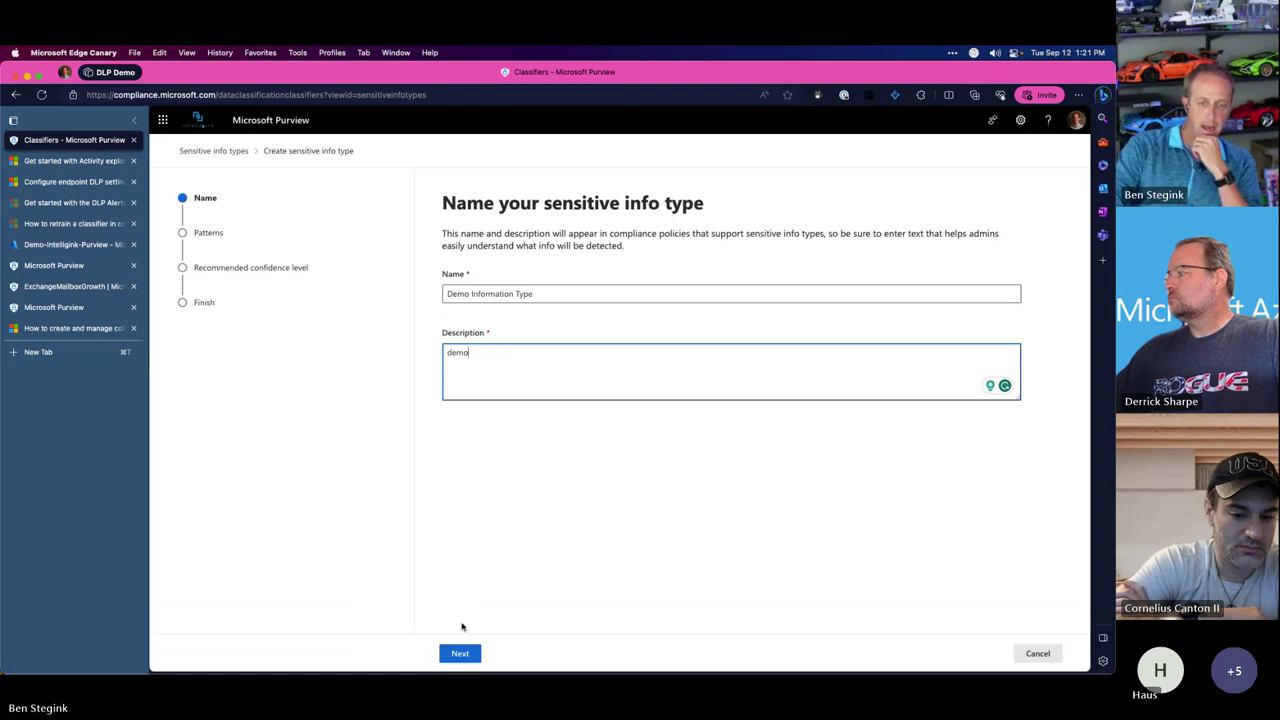
pyautogui.click(472, 653)
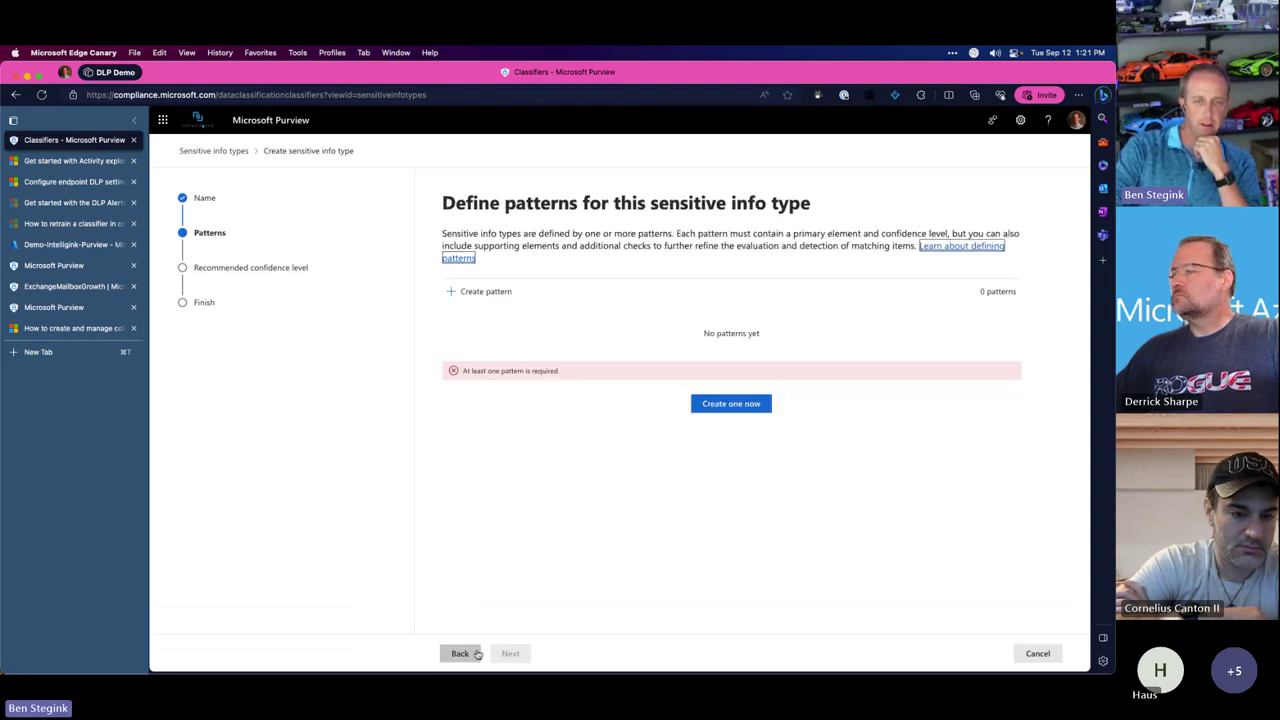
# Start a new pattern and review its primary element types, the function option and the anywhere-in-the-document proximity setting
pyautogui.click(489, 297)
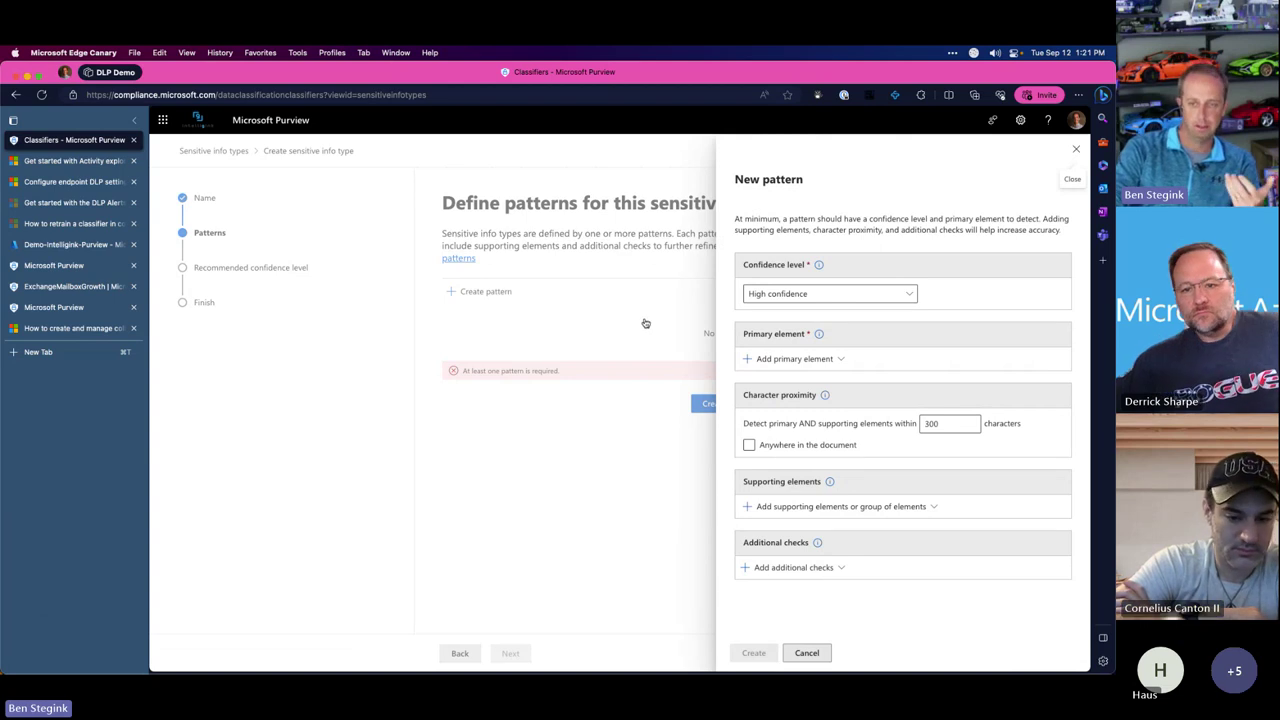
pyautogui.click(826, 363)
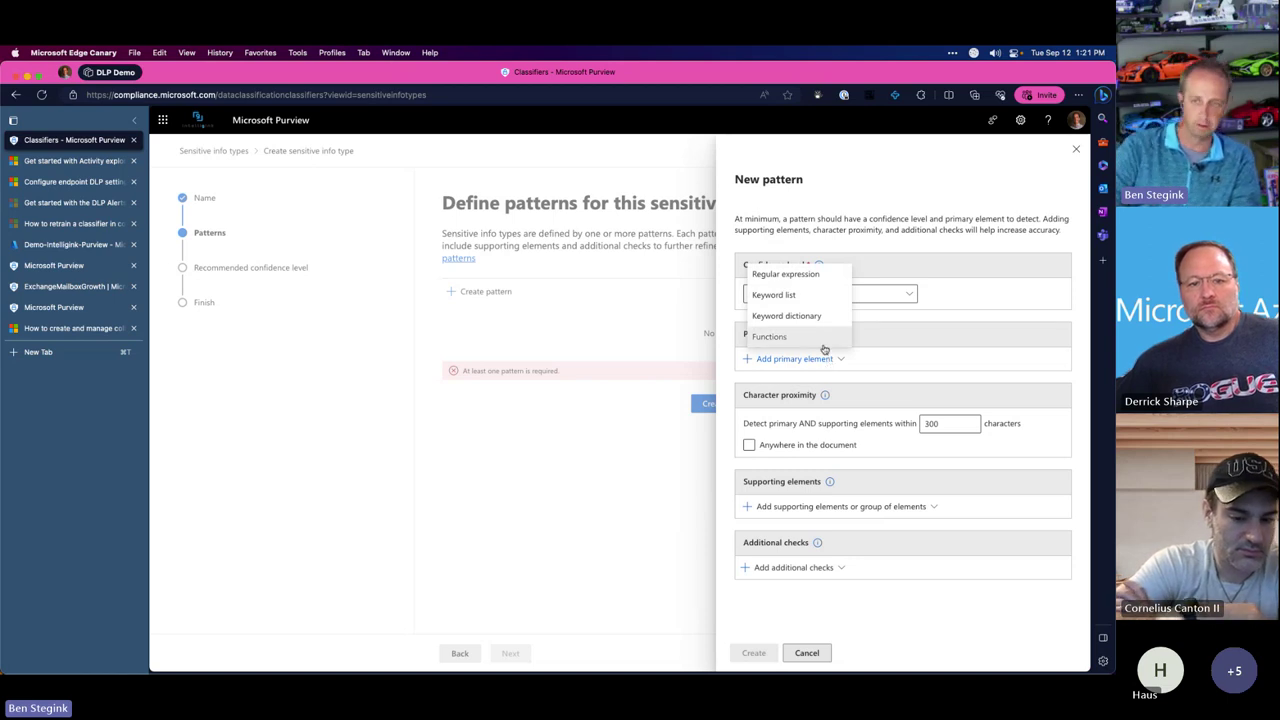
pyautogui.click(824, 346)
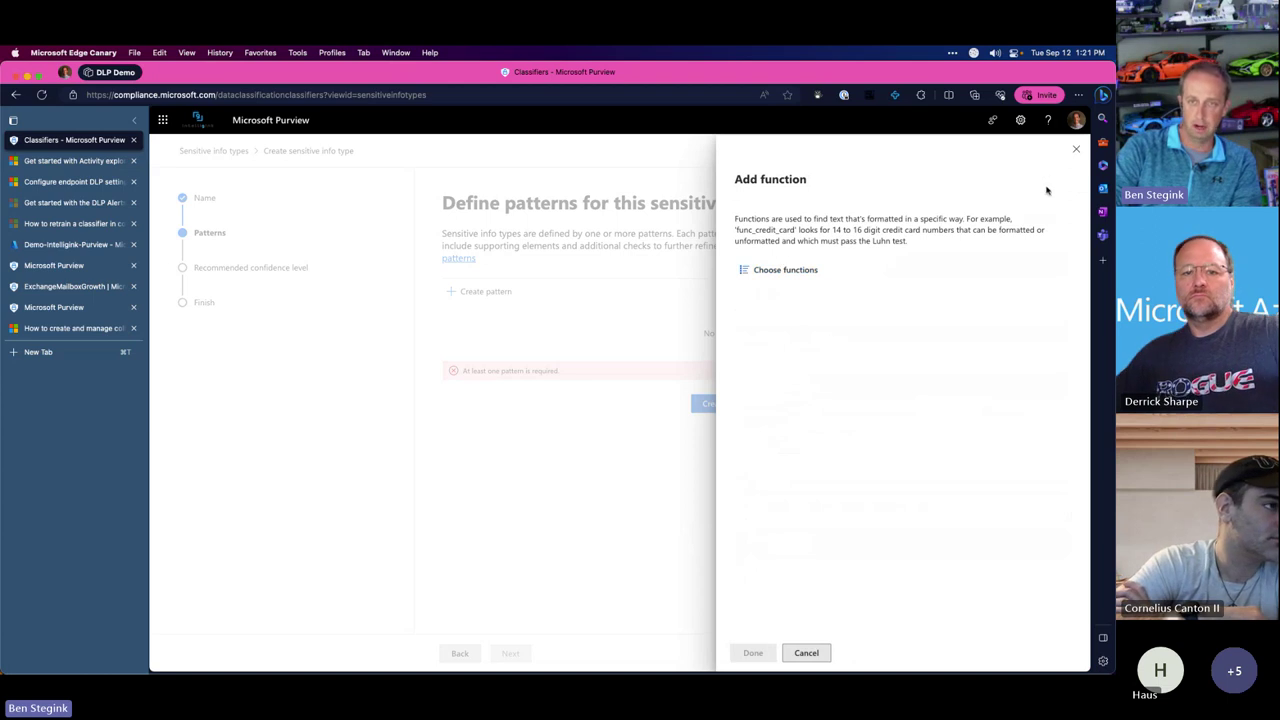
pyautogui.click(1076, 149)
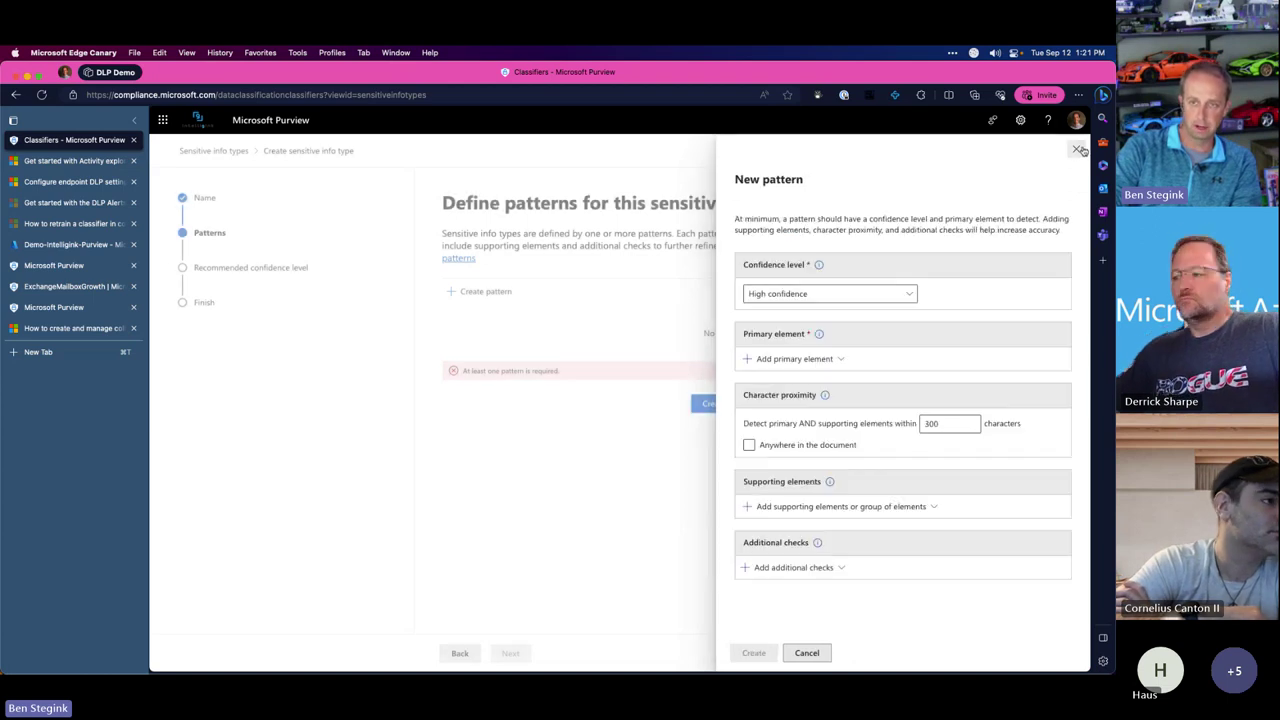
pyautogui.click(805, 362)
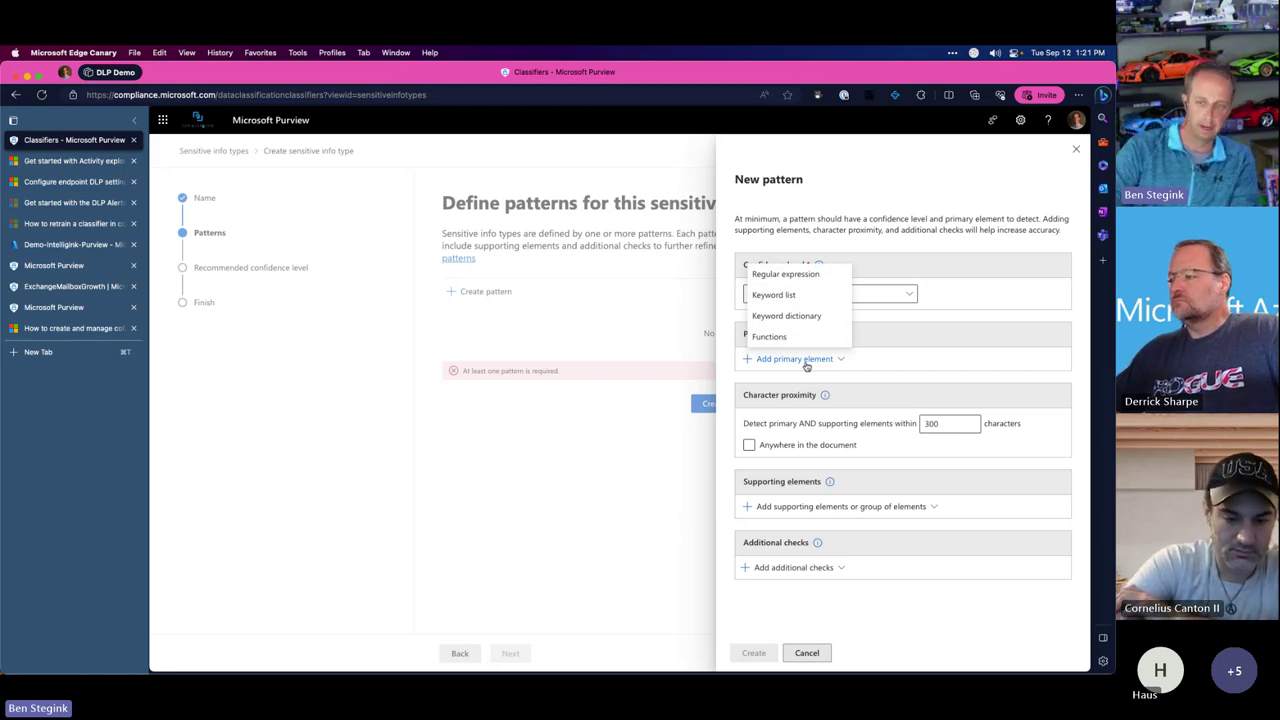
pyautogui.click(916, 366)
pyautogui.click(828, 447)
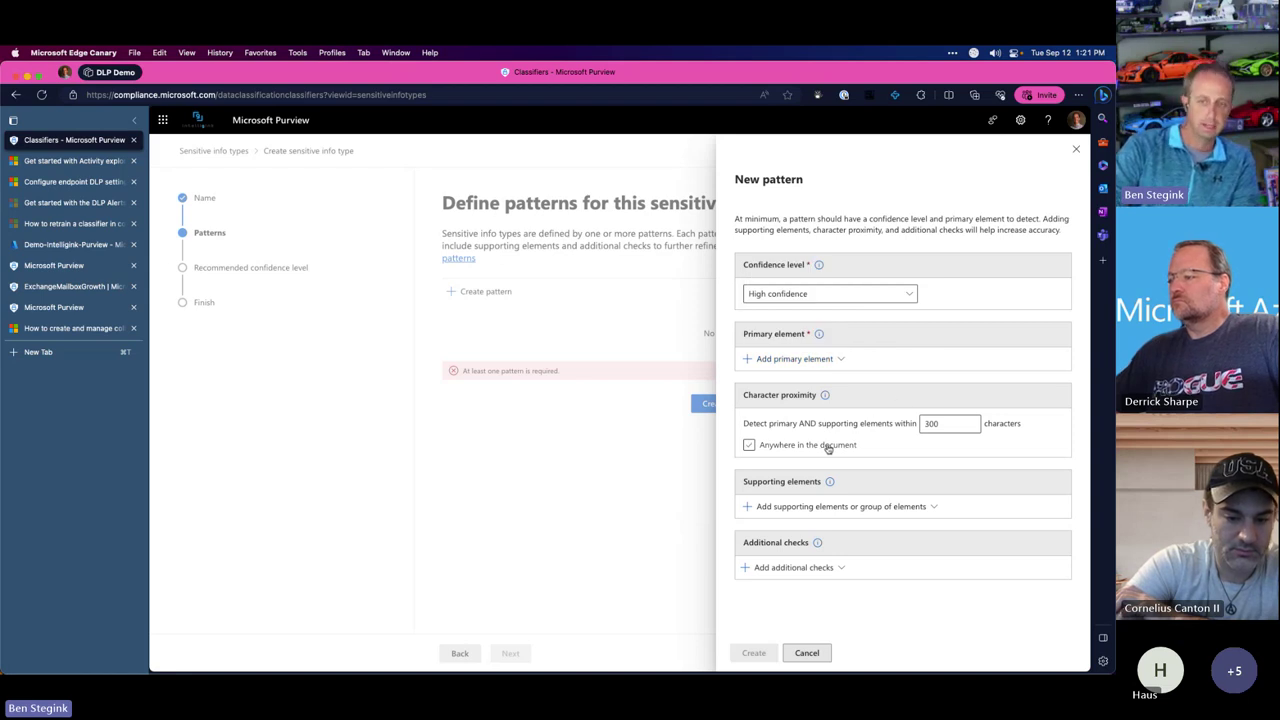
pyautogui.click(828, 447)
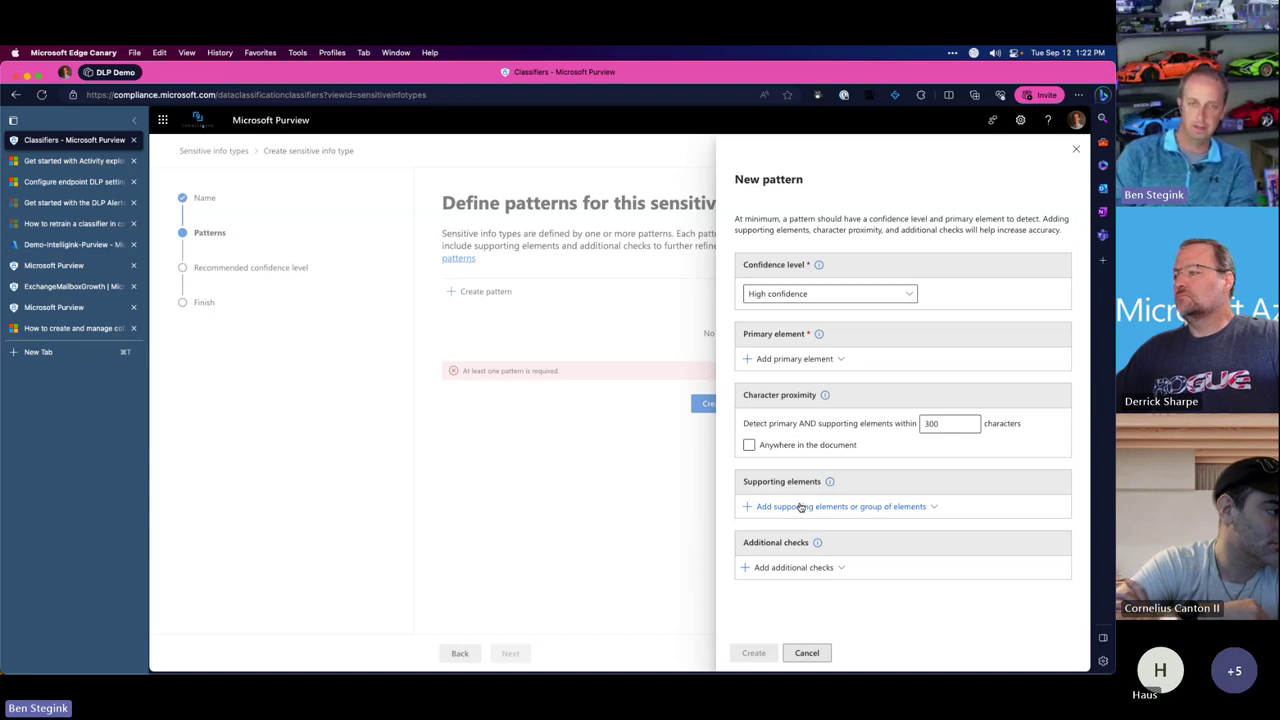
# Discard the new pattern and cancel the creation of the sensitive info type without saving
pyautogui.click(807, 653)
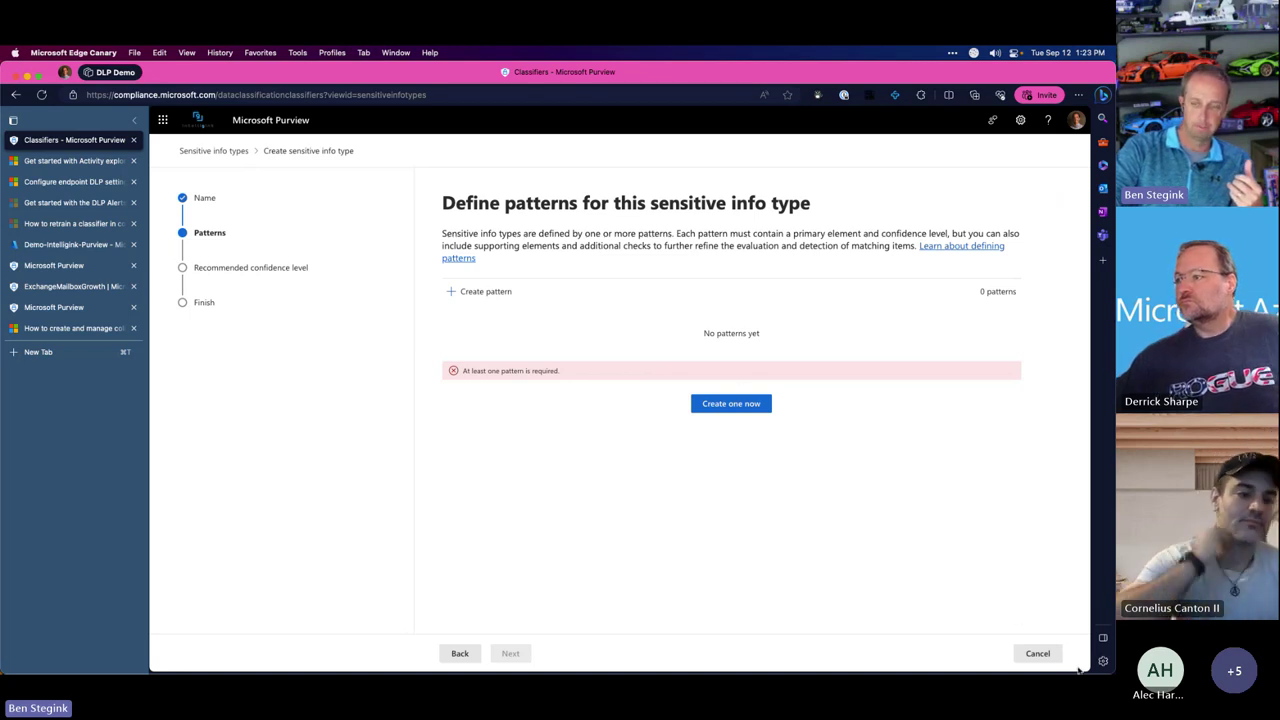
pyautogui.click(1037, 653)
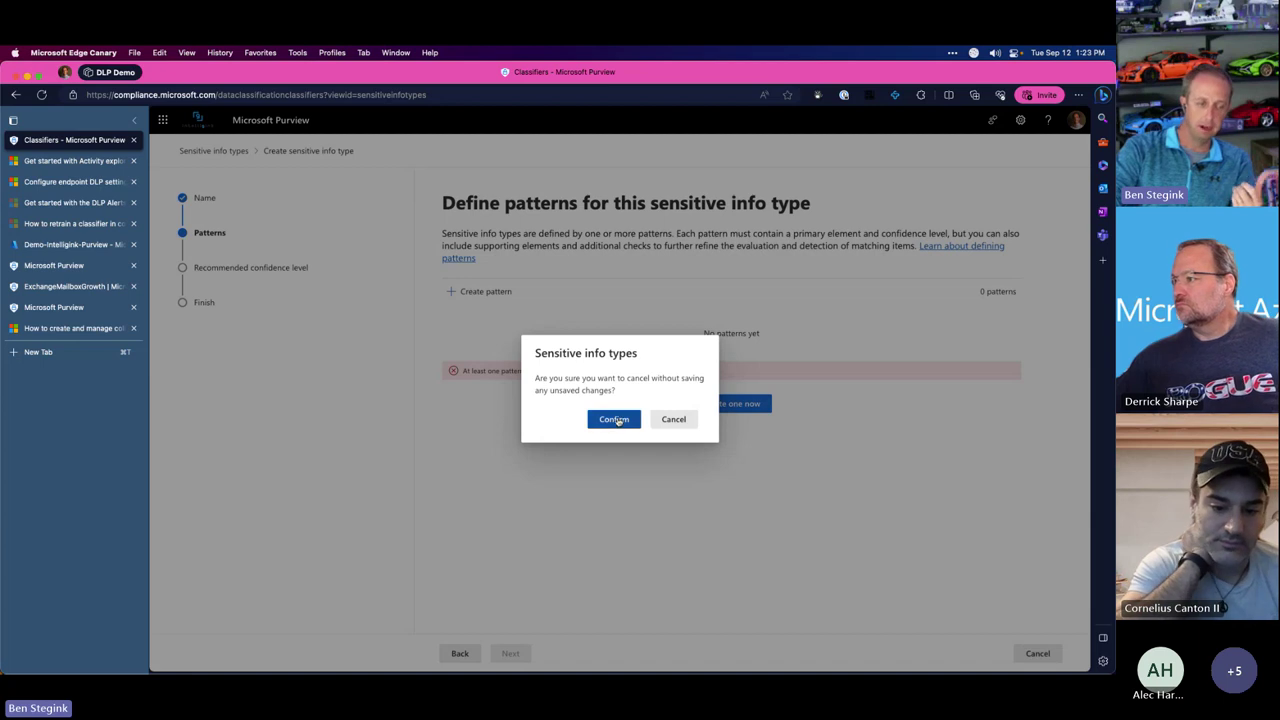
pyautogui.click(614, 419)
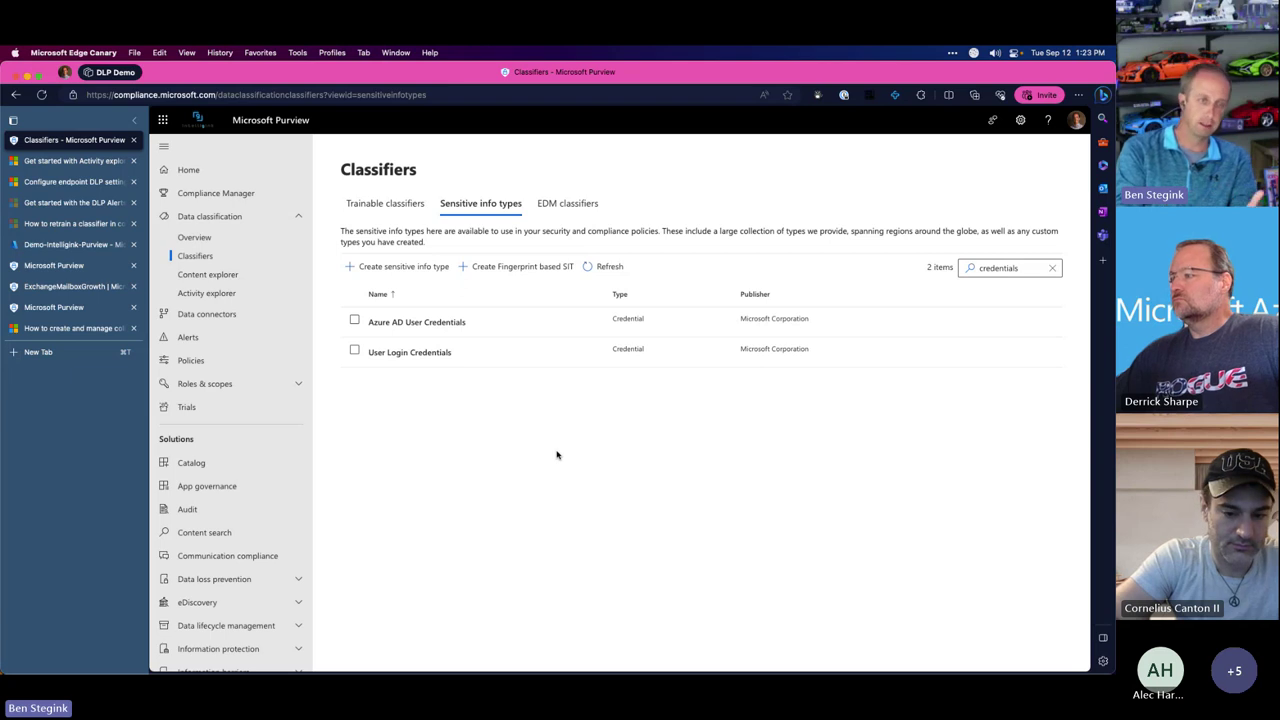
# Switch to the Data Catalog and browse the Azure subscriptions to the Demos-DoNotDelete resource group in Demo Resources Subscription
pyautogui.click(60, 308)
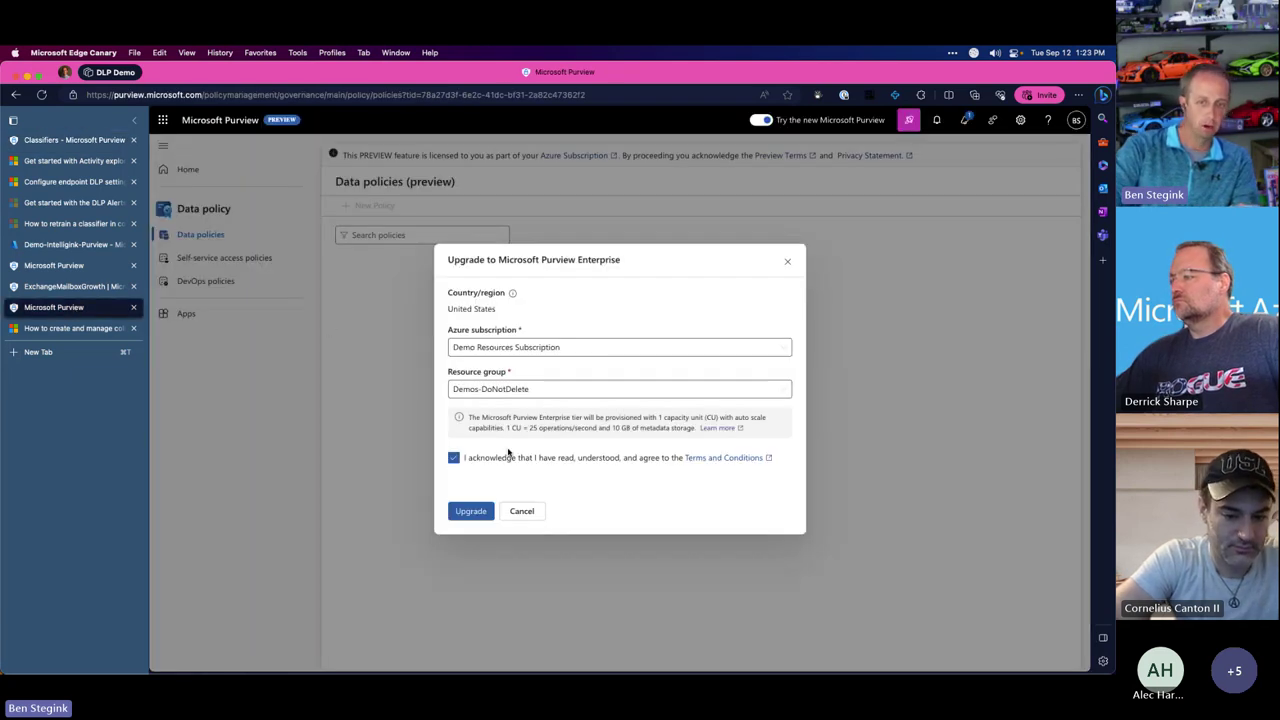
pyautogui.click(66, 267)
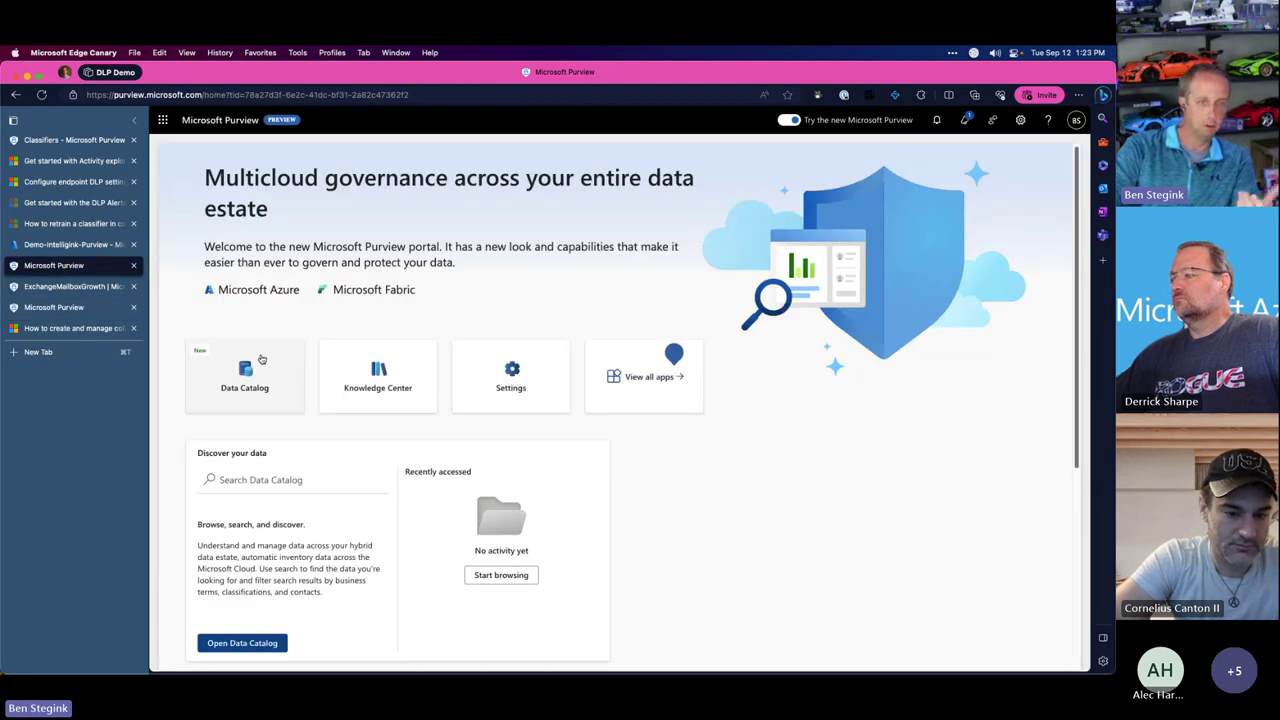
pyautogui.click(91, 287)
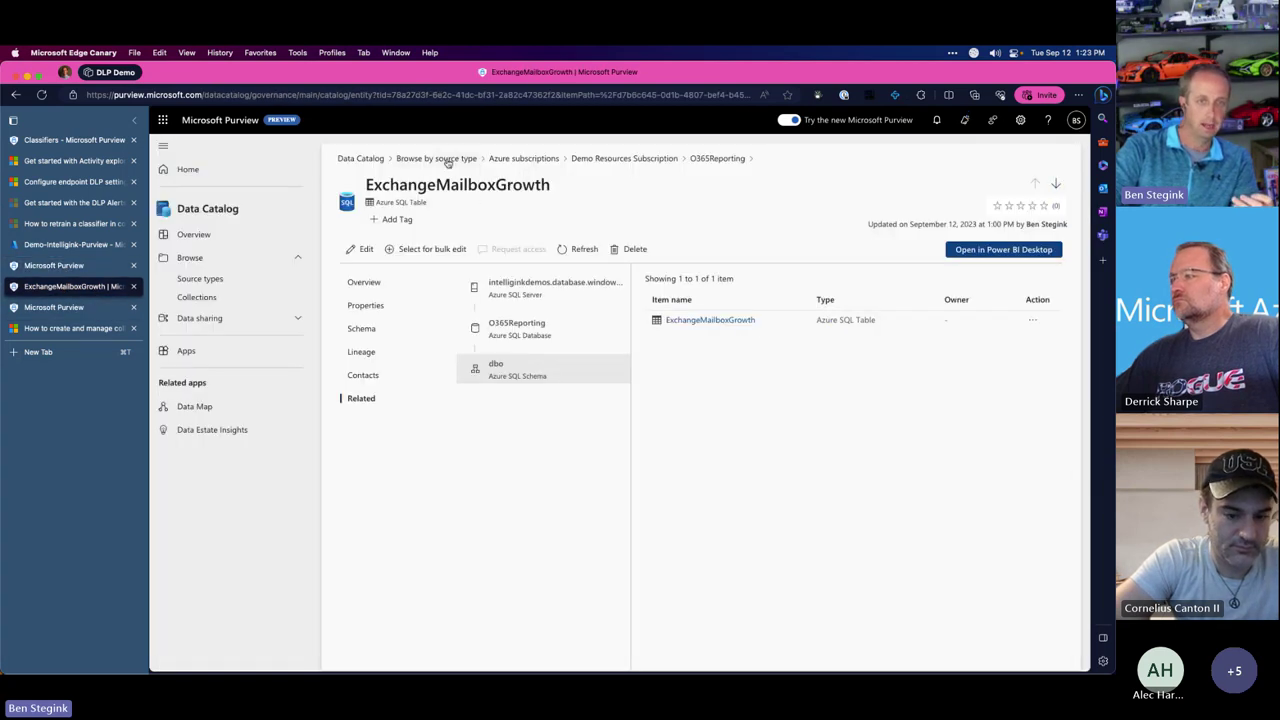
pyautogui.click(525, 159)
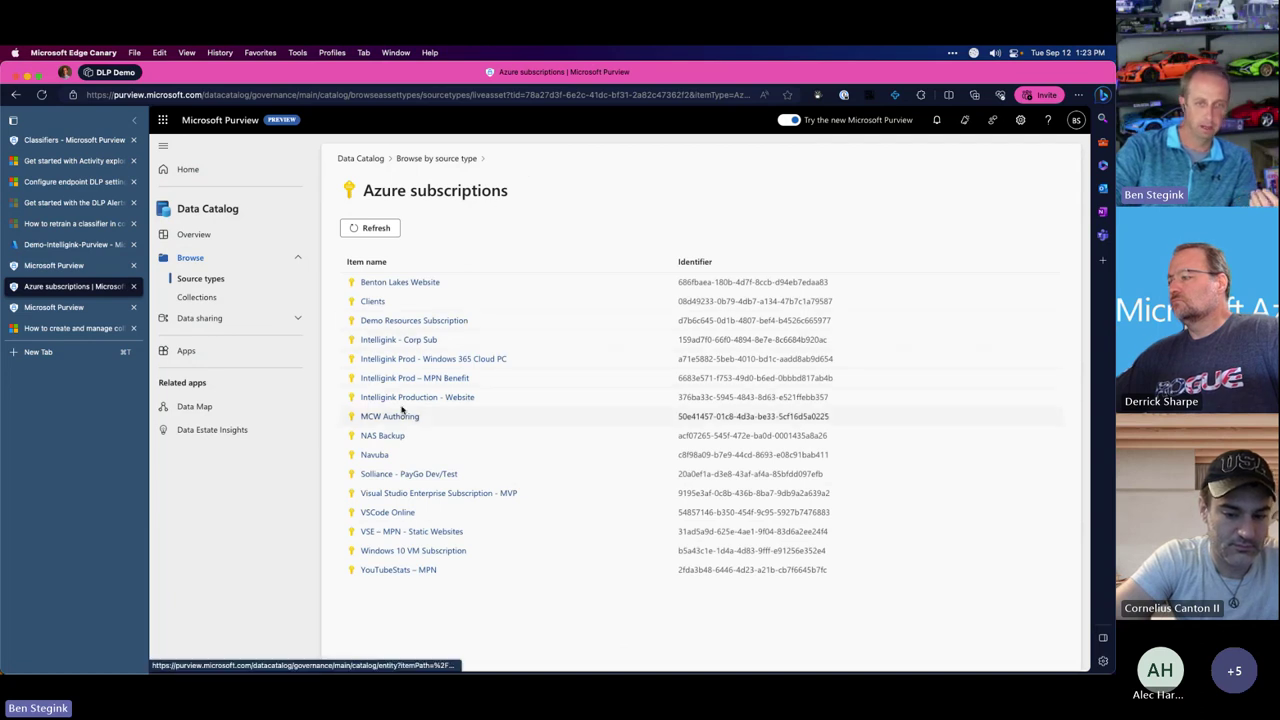
pyautogui.click(437, 319)
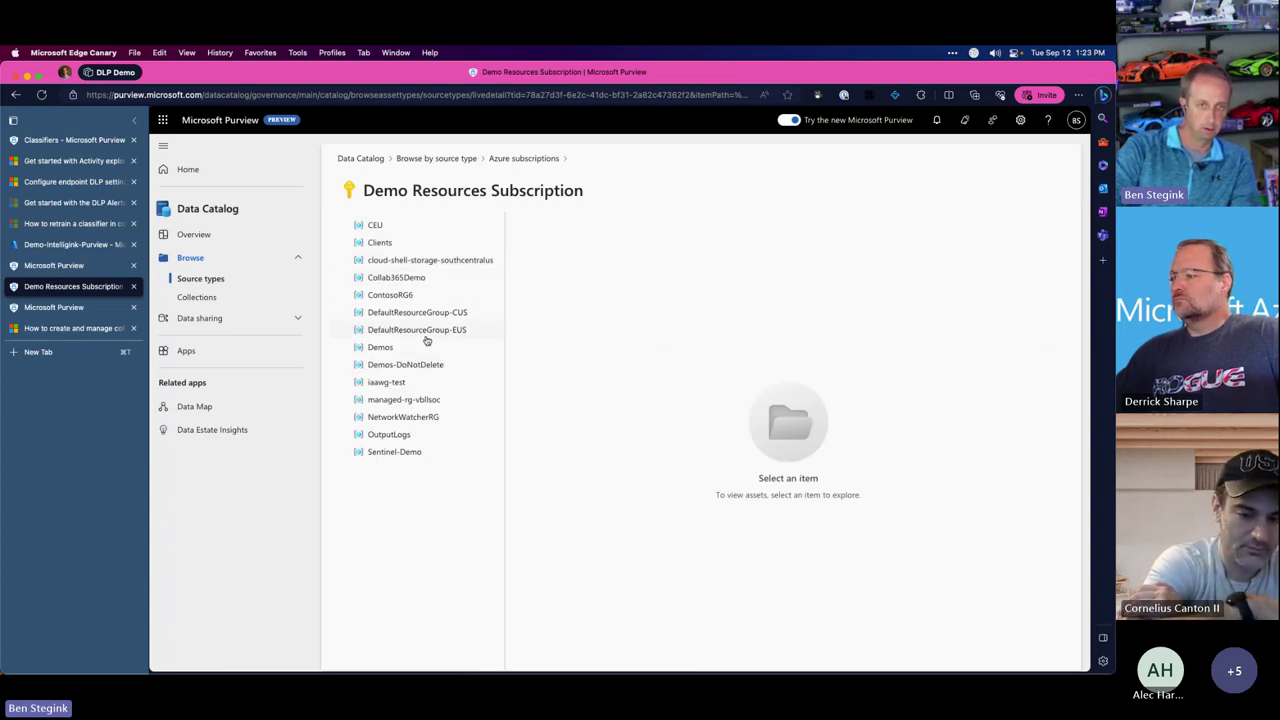
pyautogui.click(415, 364)
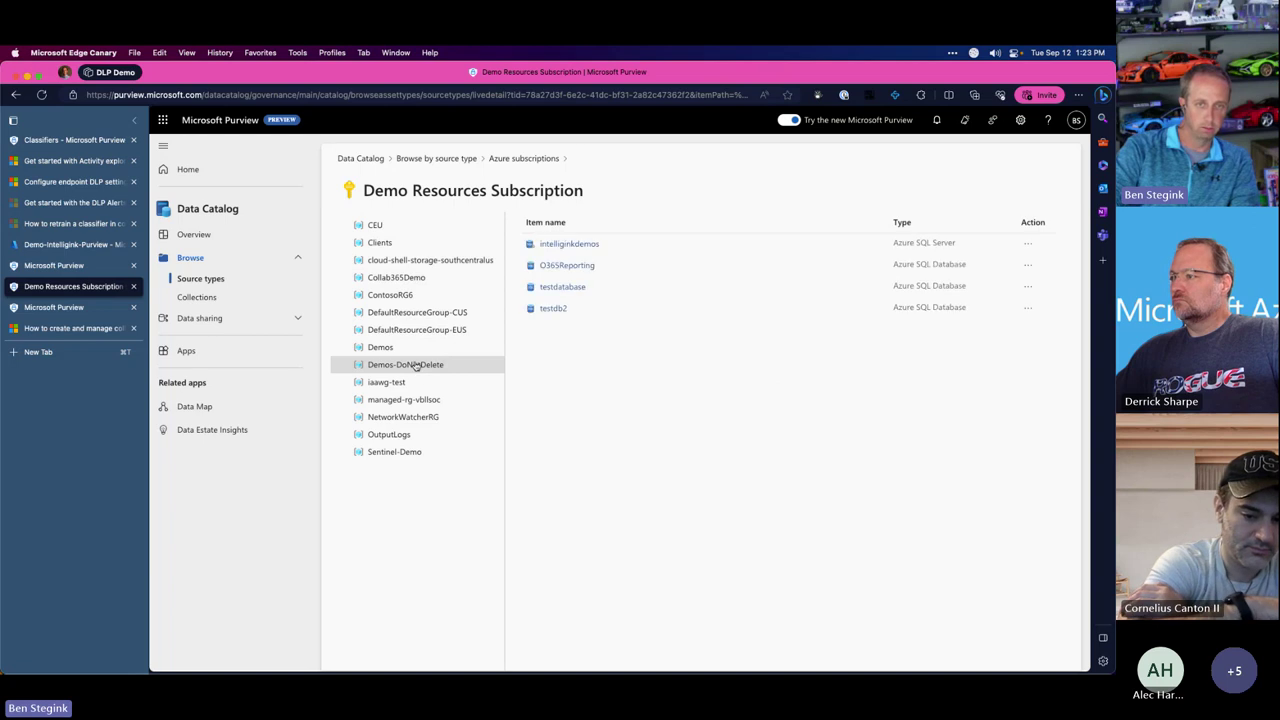
# Open the ExchangeMailboxGrowth table under the O365Reporting database's dbo schema and show its column schema
pyautogui.click(563, 266)
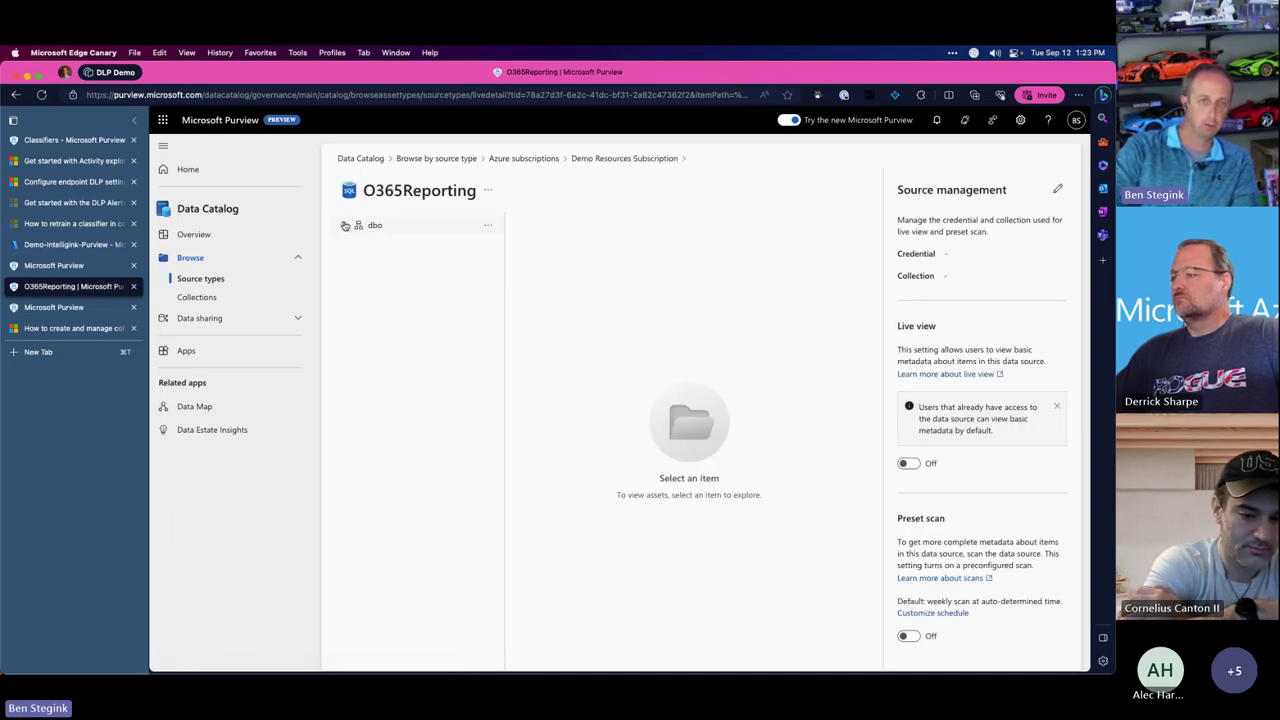
pyautogui.click(345, 225)
pyautogui.click(389, 261)
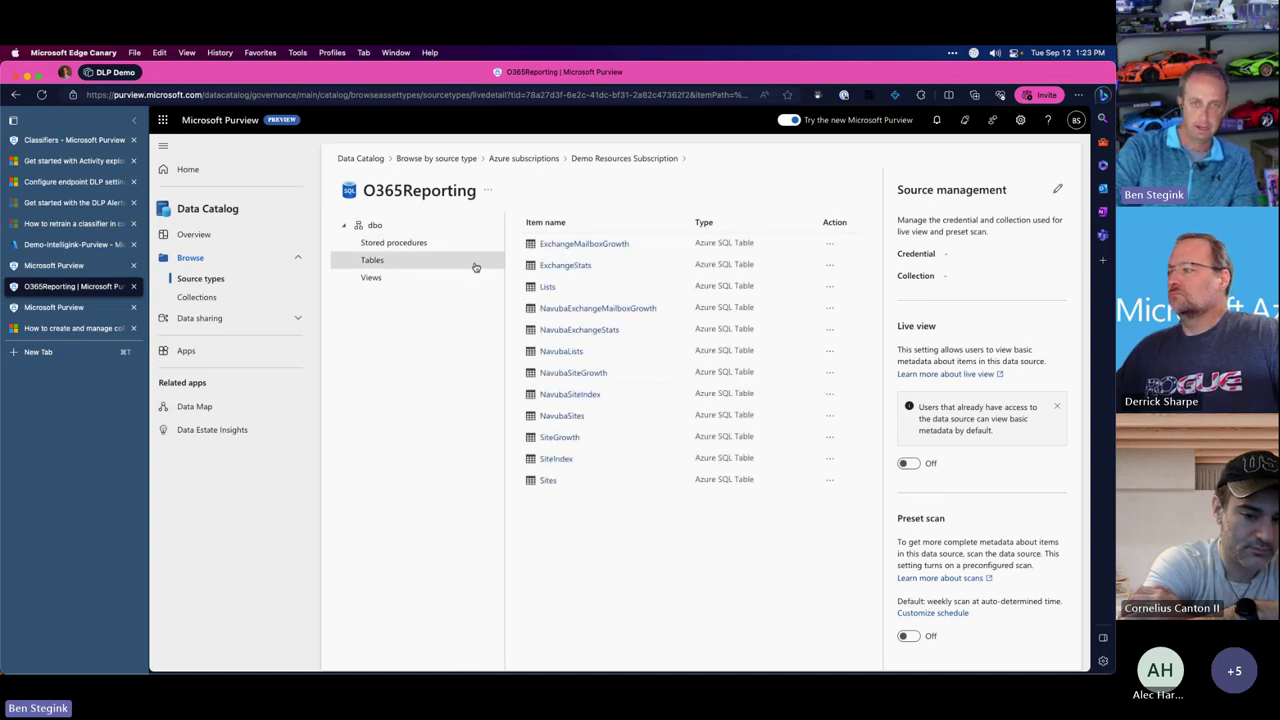
pyautogui.click(604, 244)
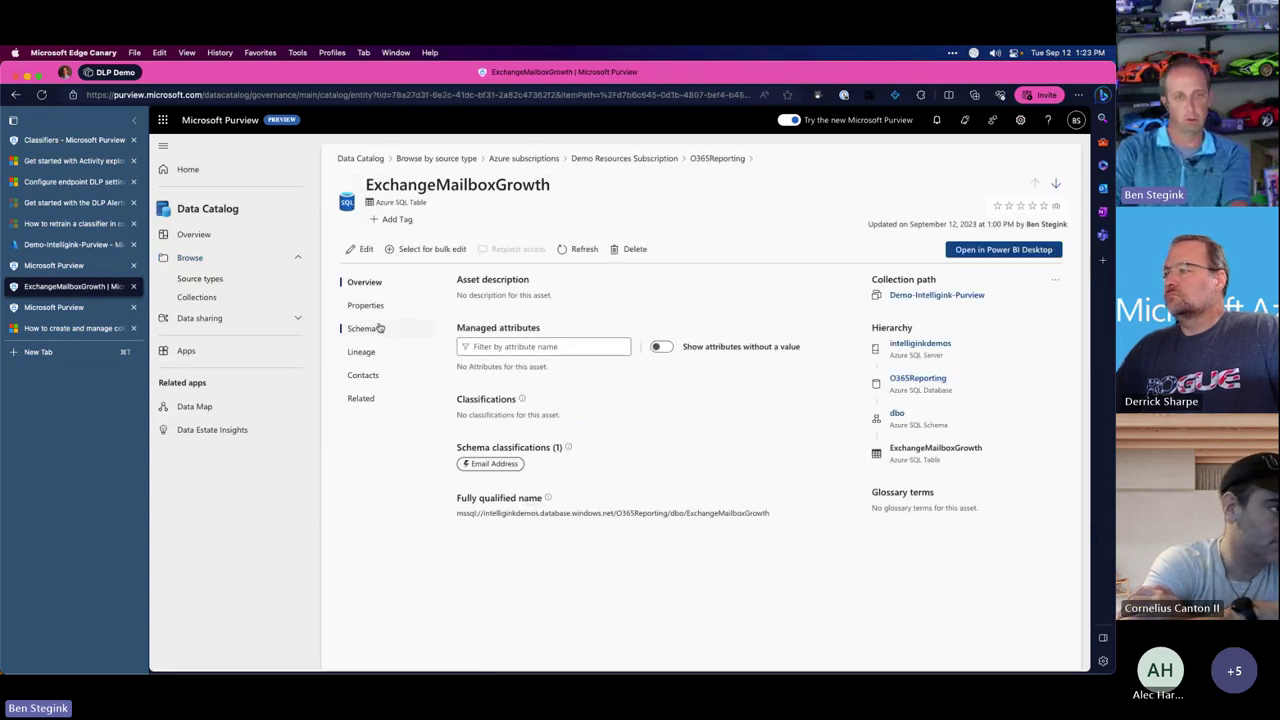
pyautogui.click(374, 330)
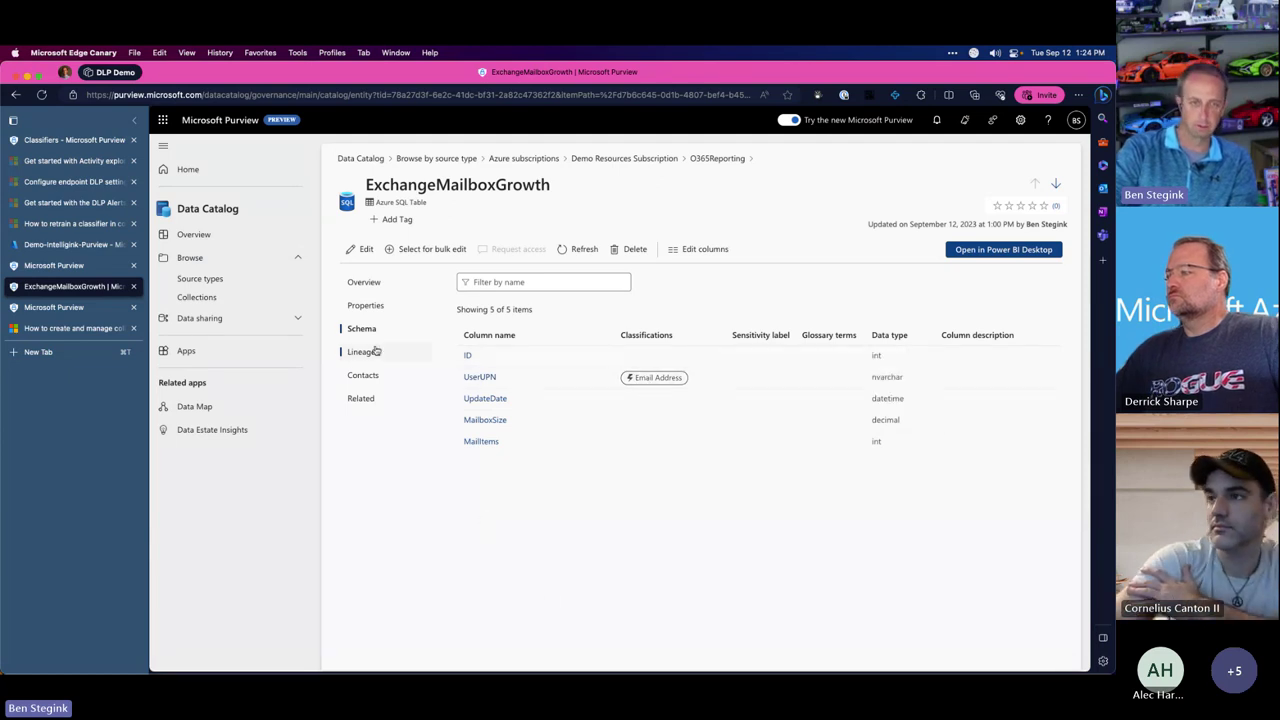
# Open the table's schema for editing and search the ID column's classifications for "sto" and "account"
pyautogui.click(362, 249)
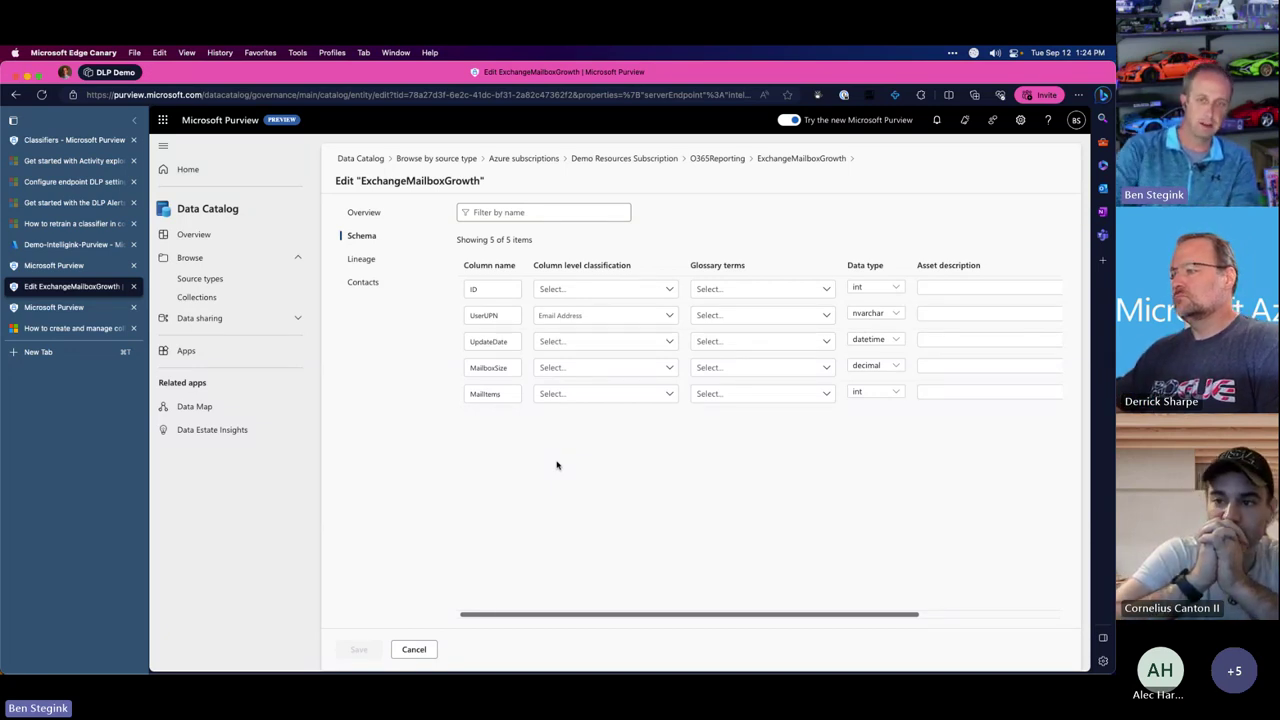
pyautogui.click(602, 290)
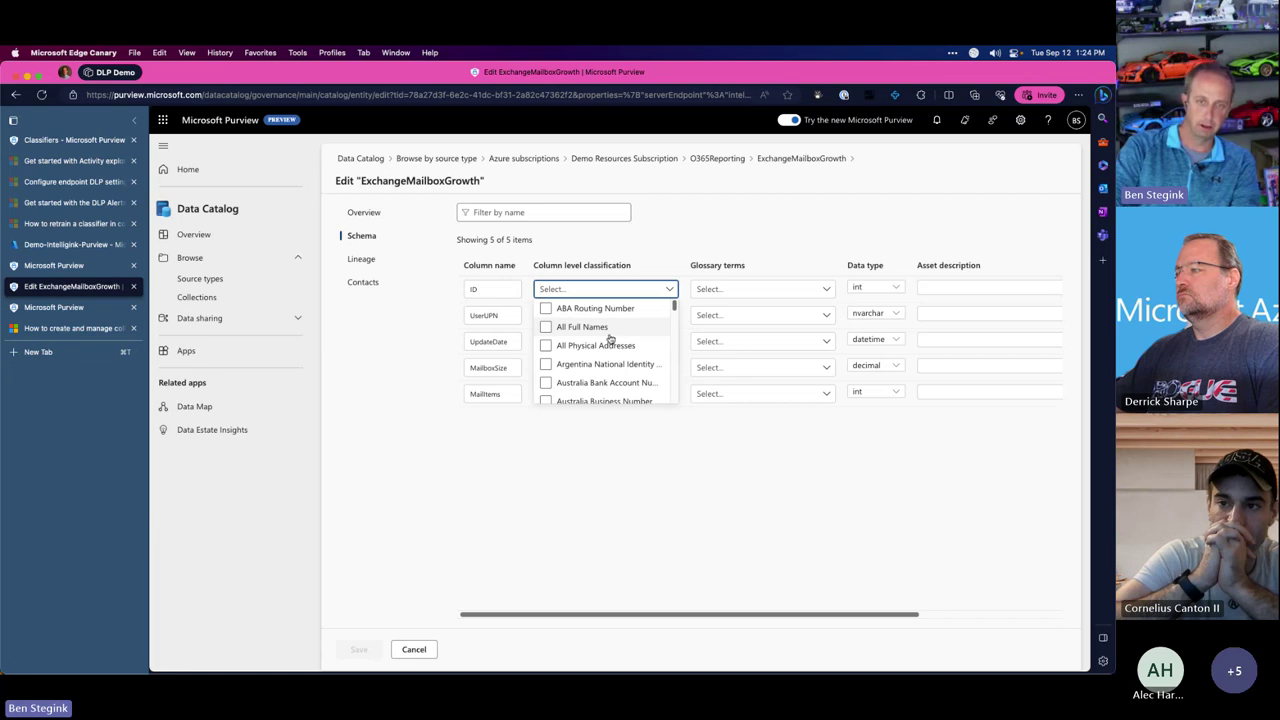
pyautogui.scroll(-2, 614, 334)
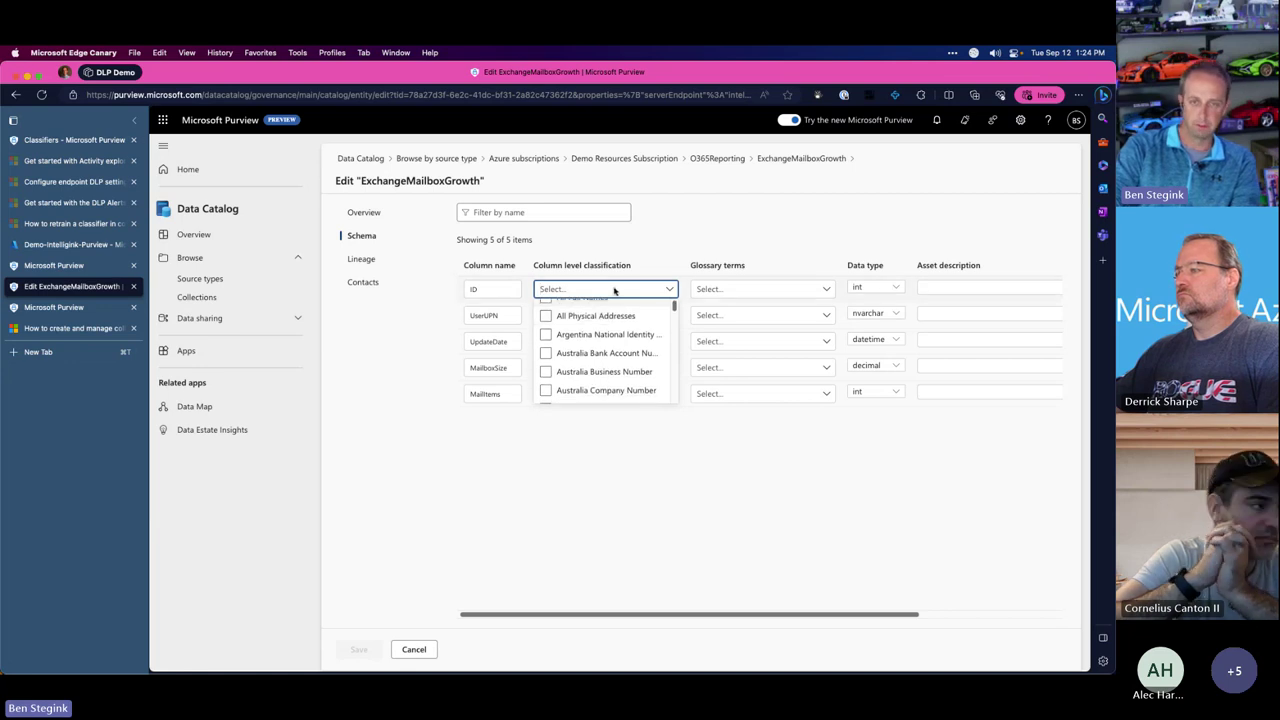
pyautogui.write('sto')
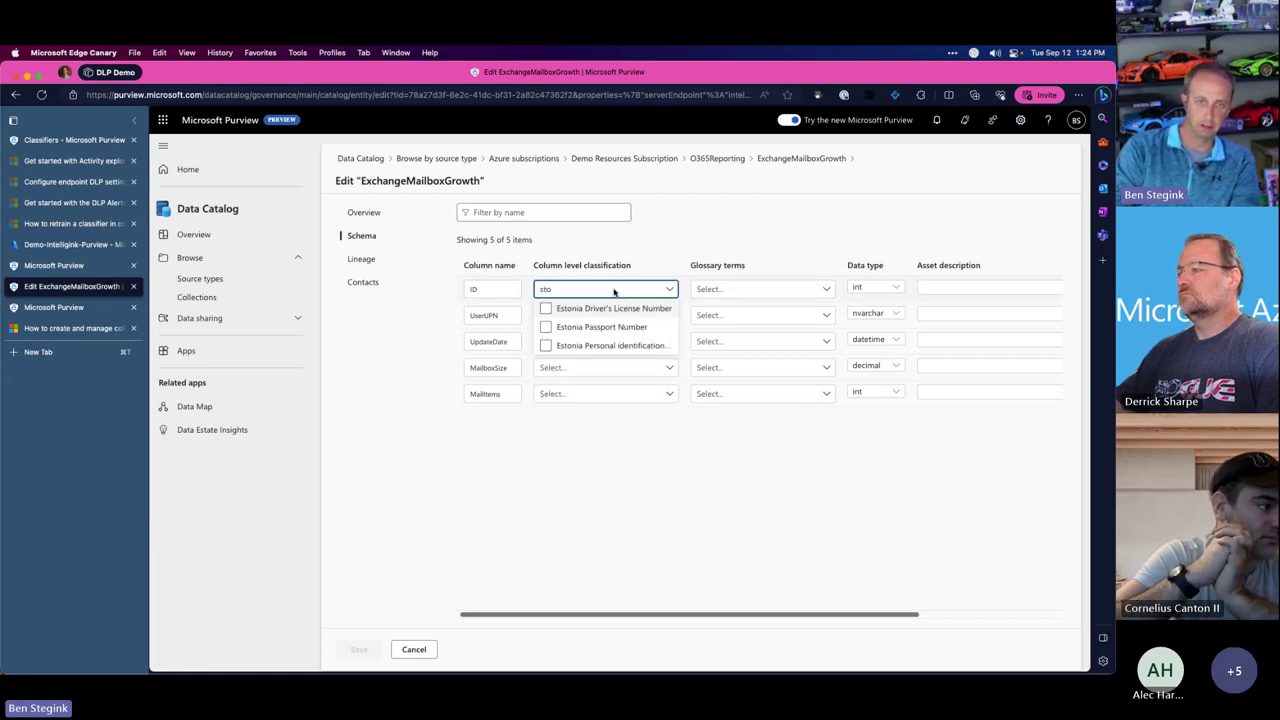
pyautogui.write('ccount')
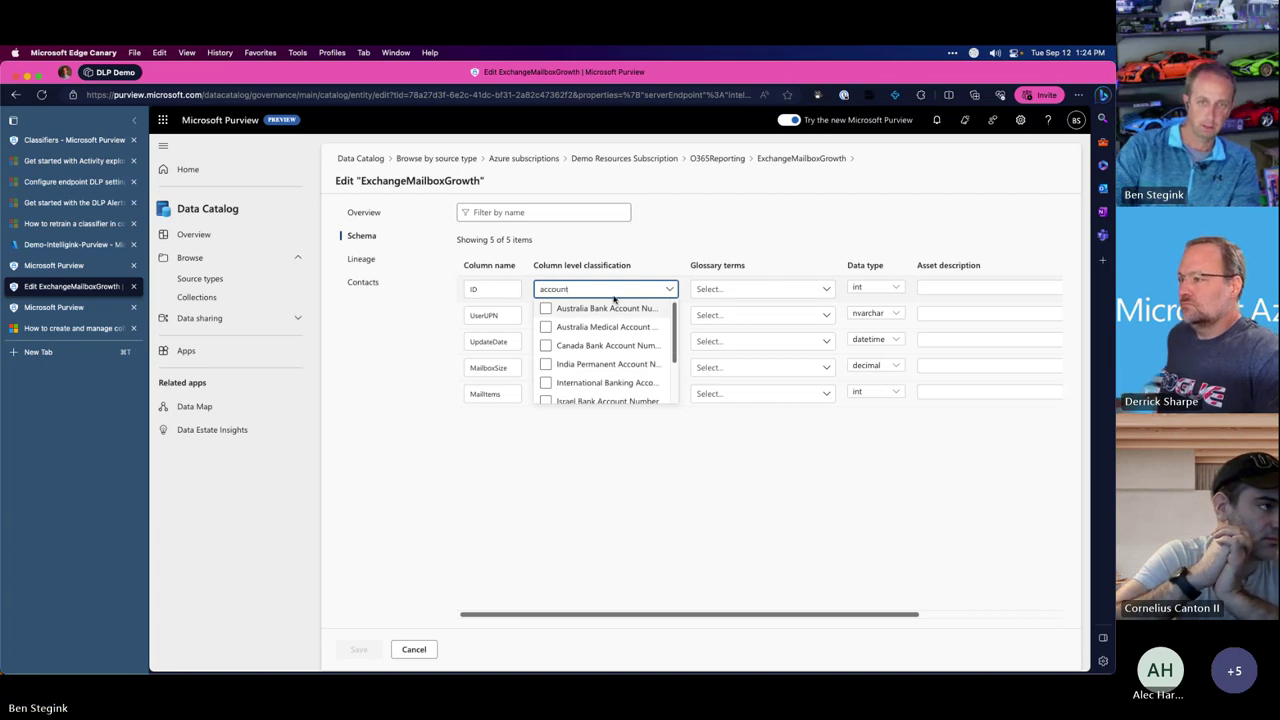
pyautogui.scroll(-3, 614, 315)
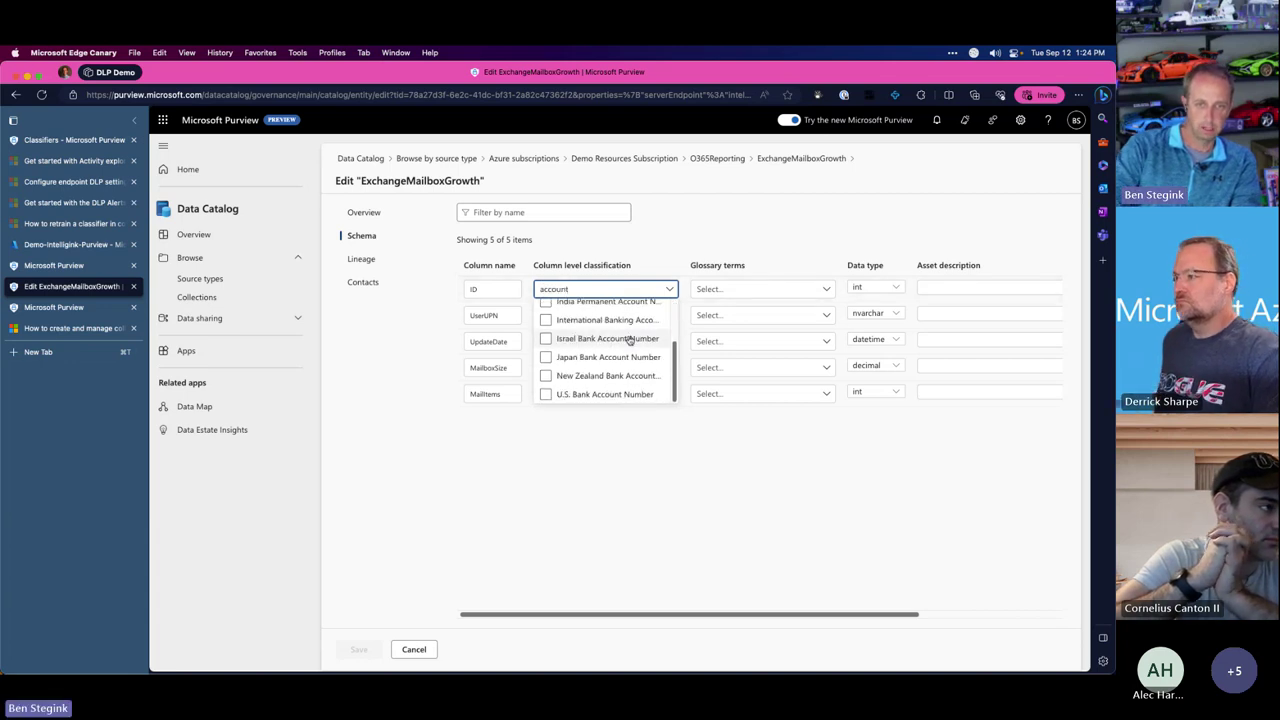
pyautogui.scroll(3, 590, 370)
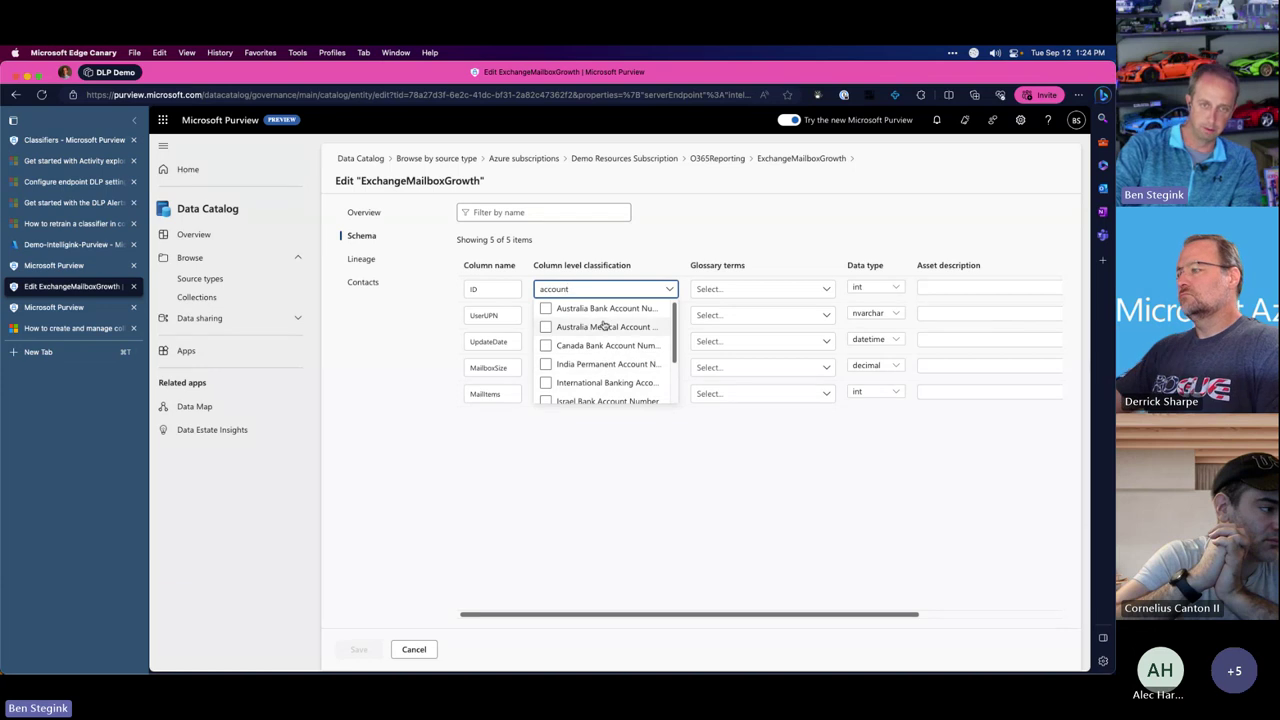
# Search the ID column's classifications for "azure" and close the list without choosing one
pyautogui.click(601, 289)
pyautogui.click(601, 289)
pyautogui.write('a')
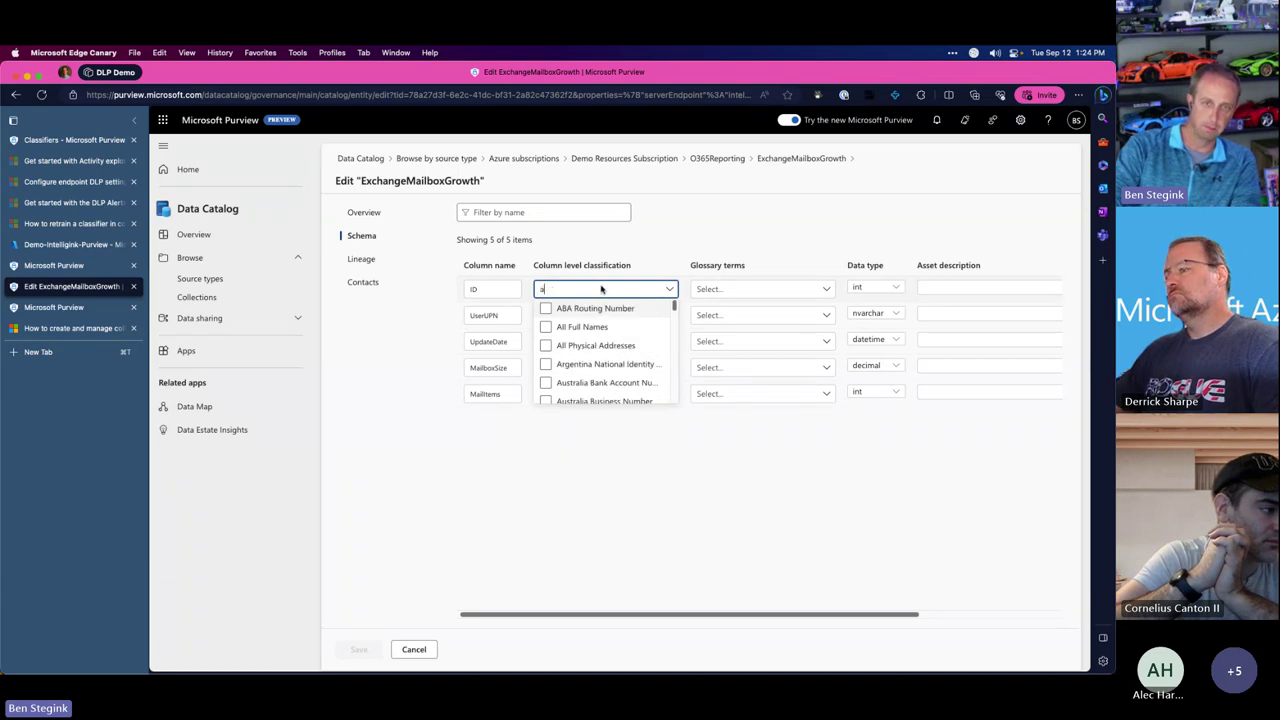
pyautogui.write('zure')
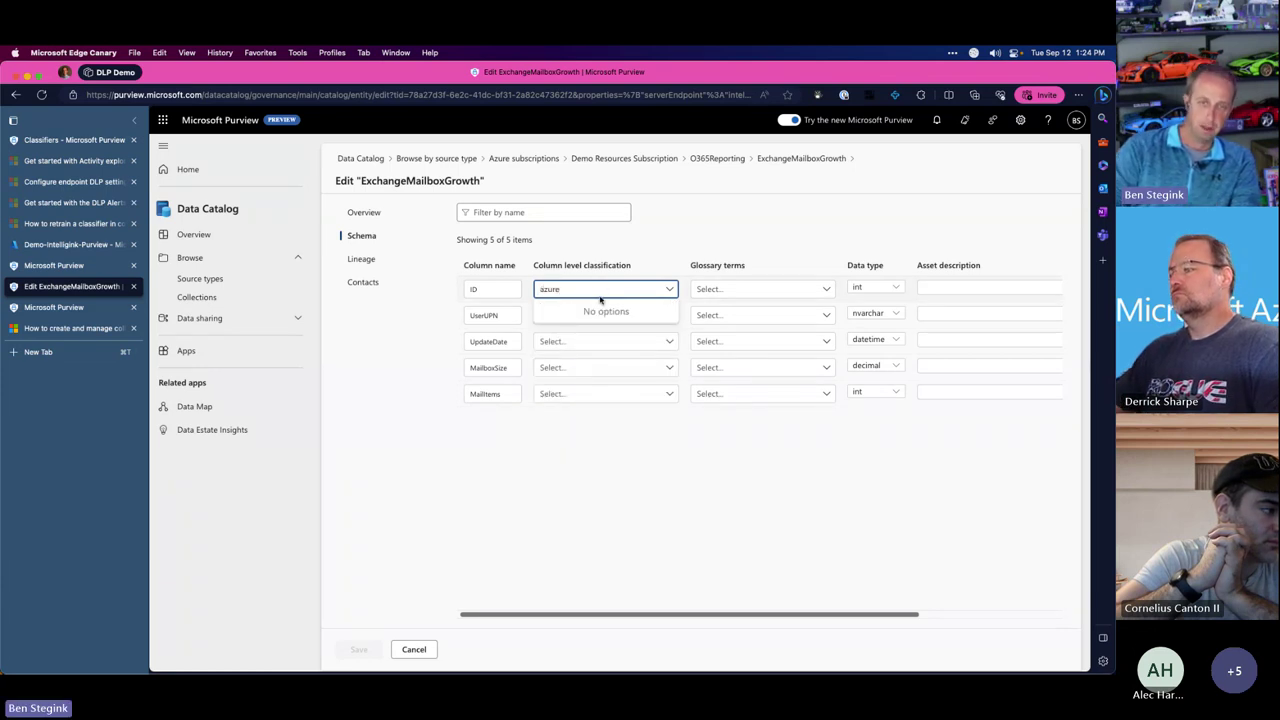
pyautogui.press('BackSpace')
pyautogui.press('BackSpace')
pyautogui.press('BackSpace')
pyautogui.press('BackSpace')
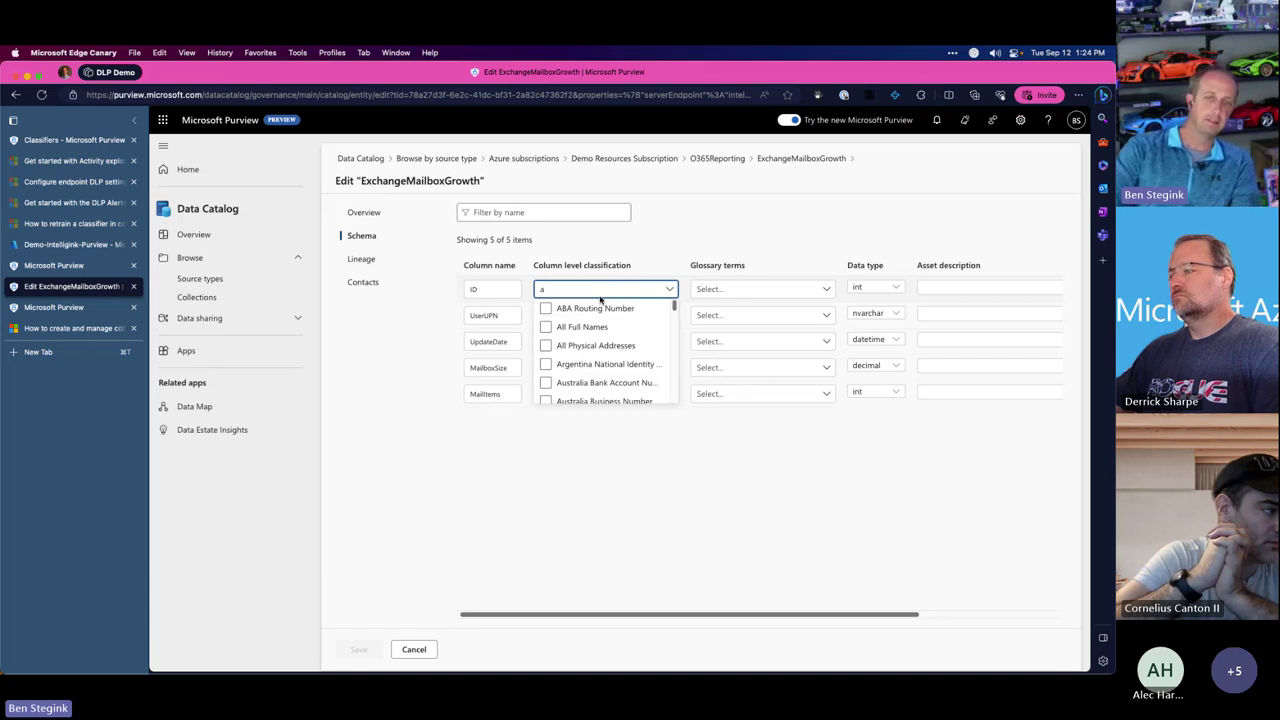
pyautogui.click(547, 495)
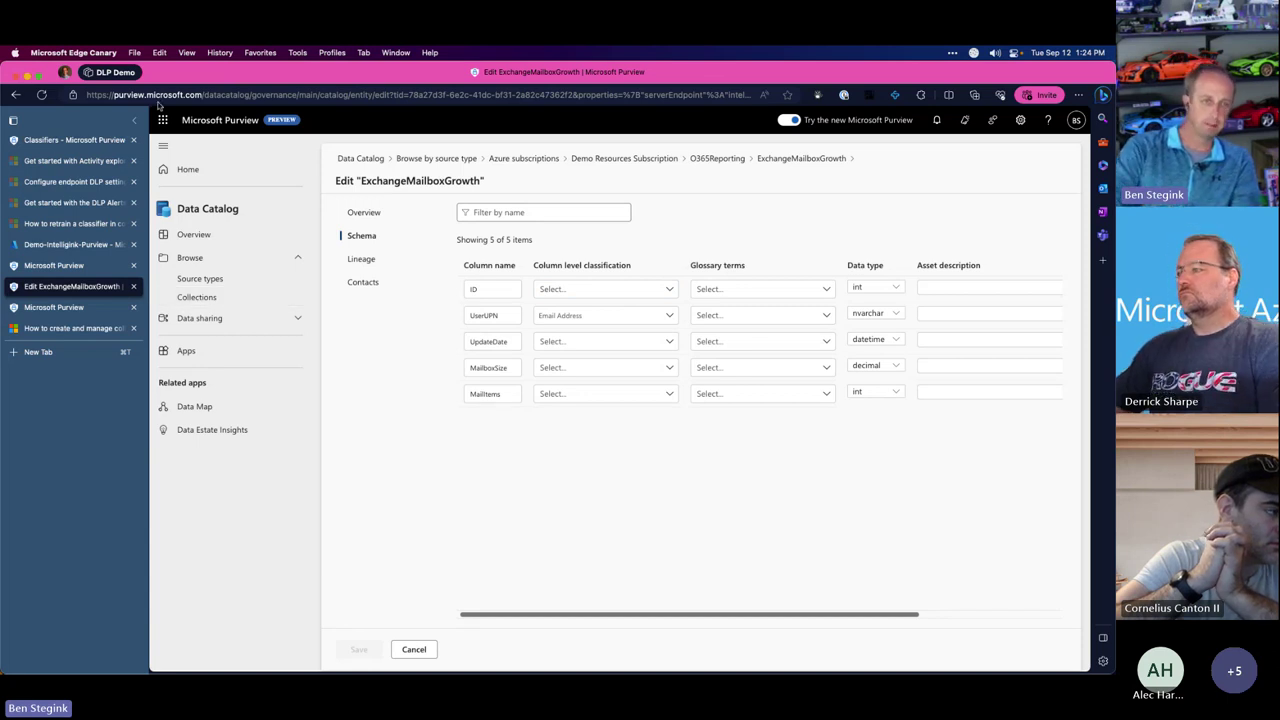
# Leave the schema edit for the new Purview portal's home page and compare it with the Classifiers page and the other open portal home page
pyautogui.click(189, 165)
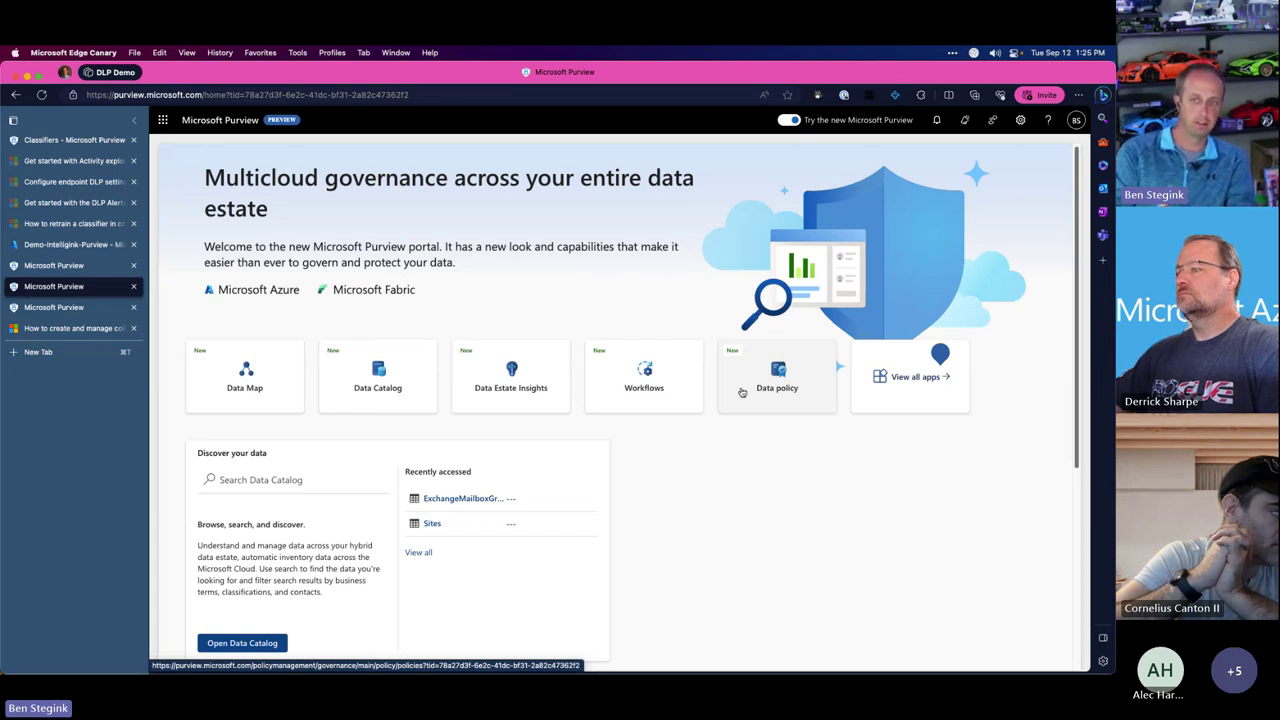
pyautogui.click(13, 141)
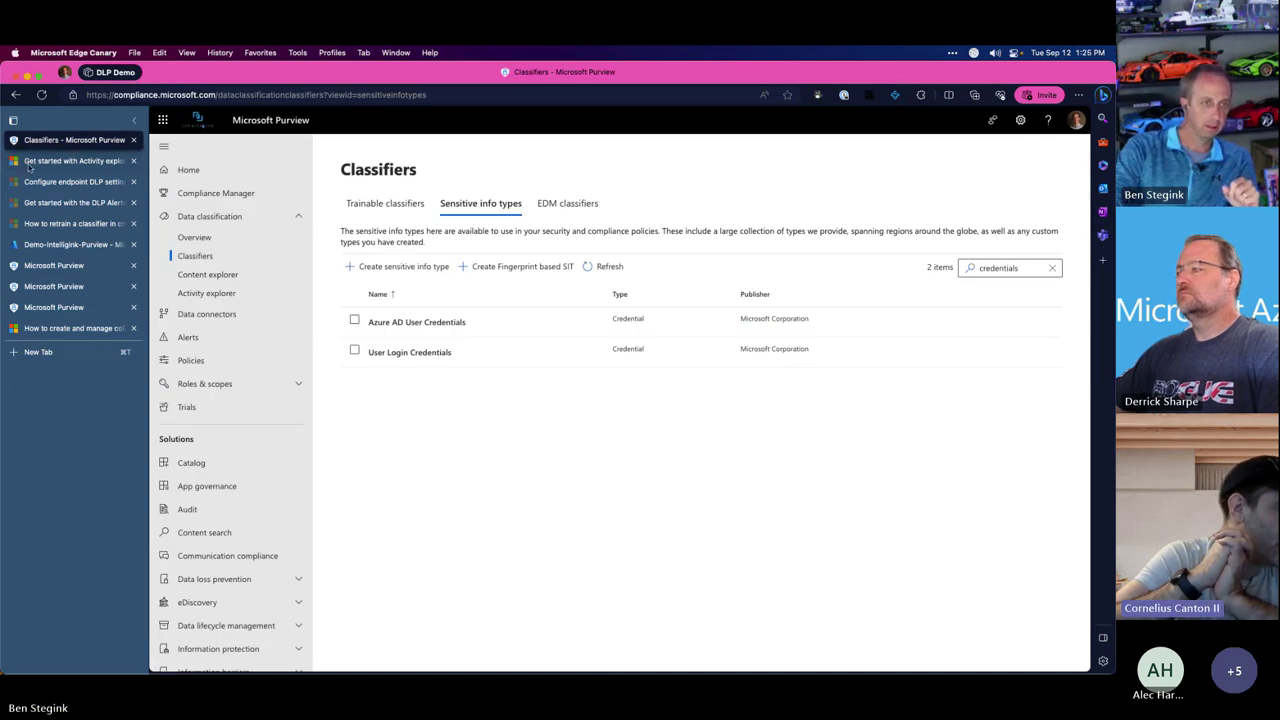
pyautogui.click(70, 266)
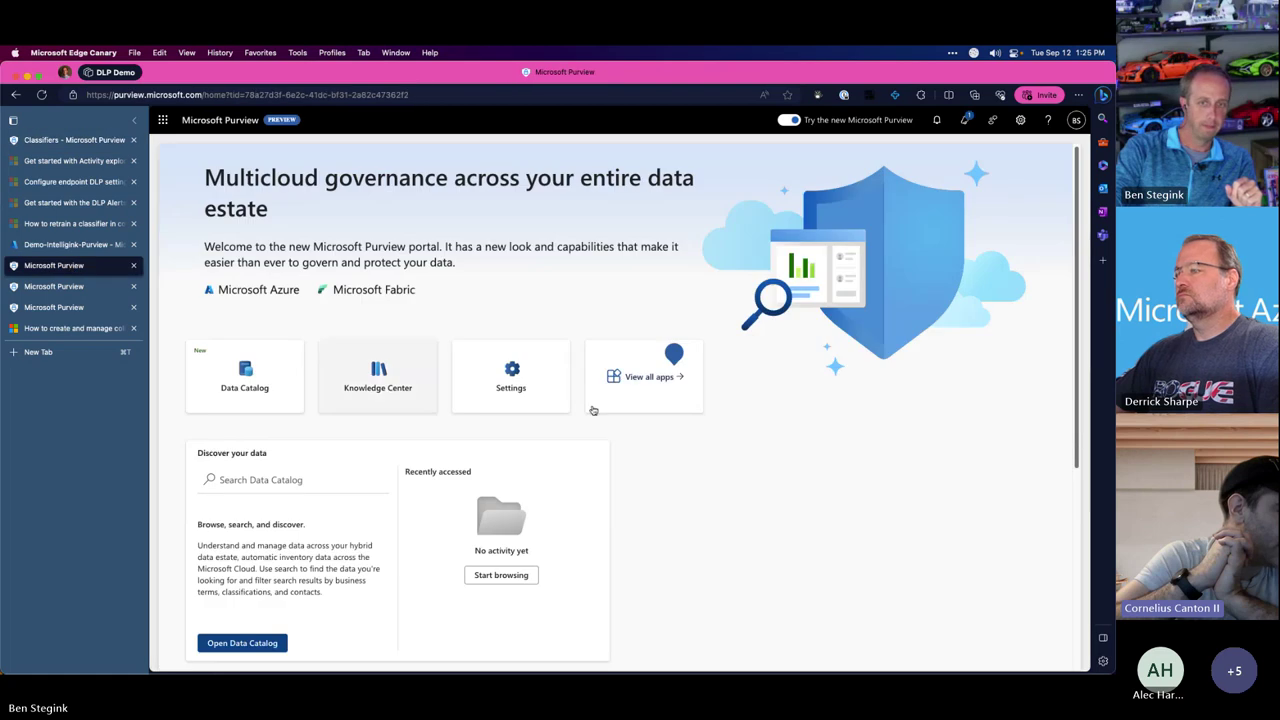
pyautogui.click(92, 288)
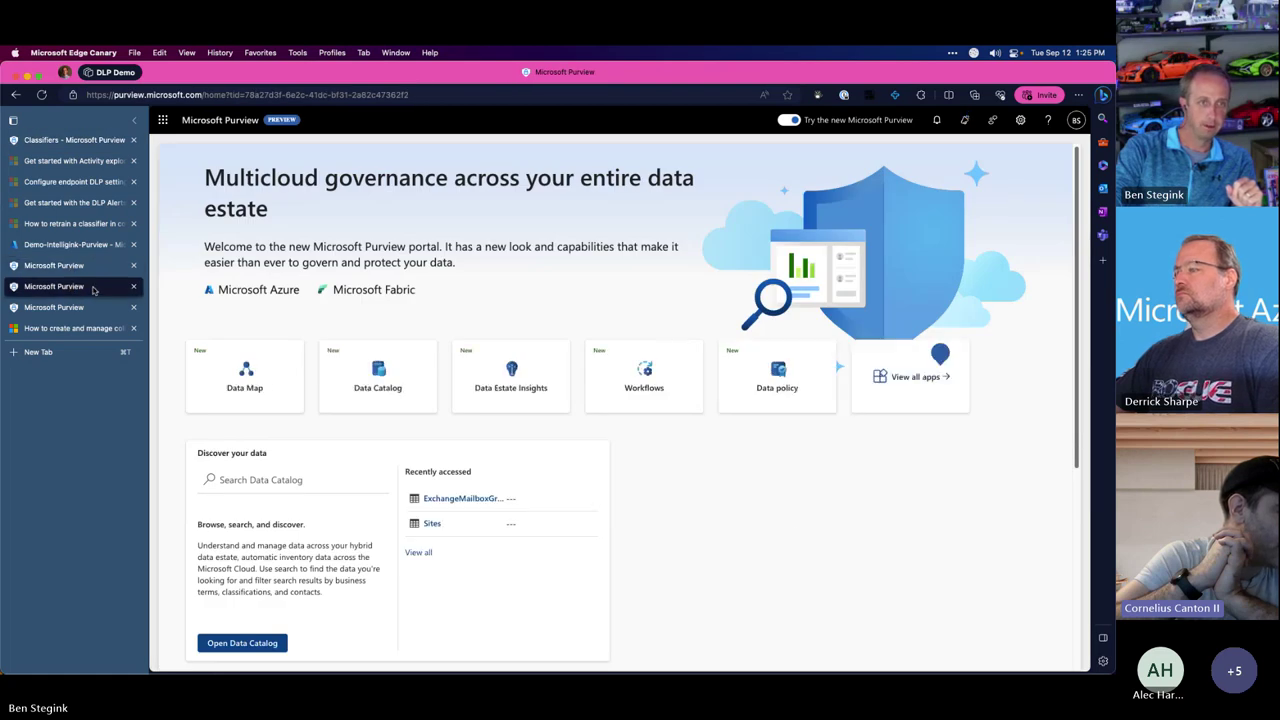
pyautogui.click(162, 120)
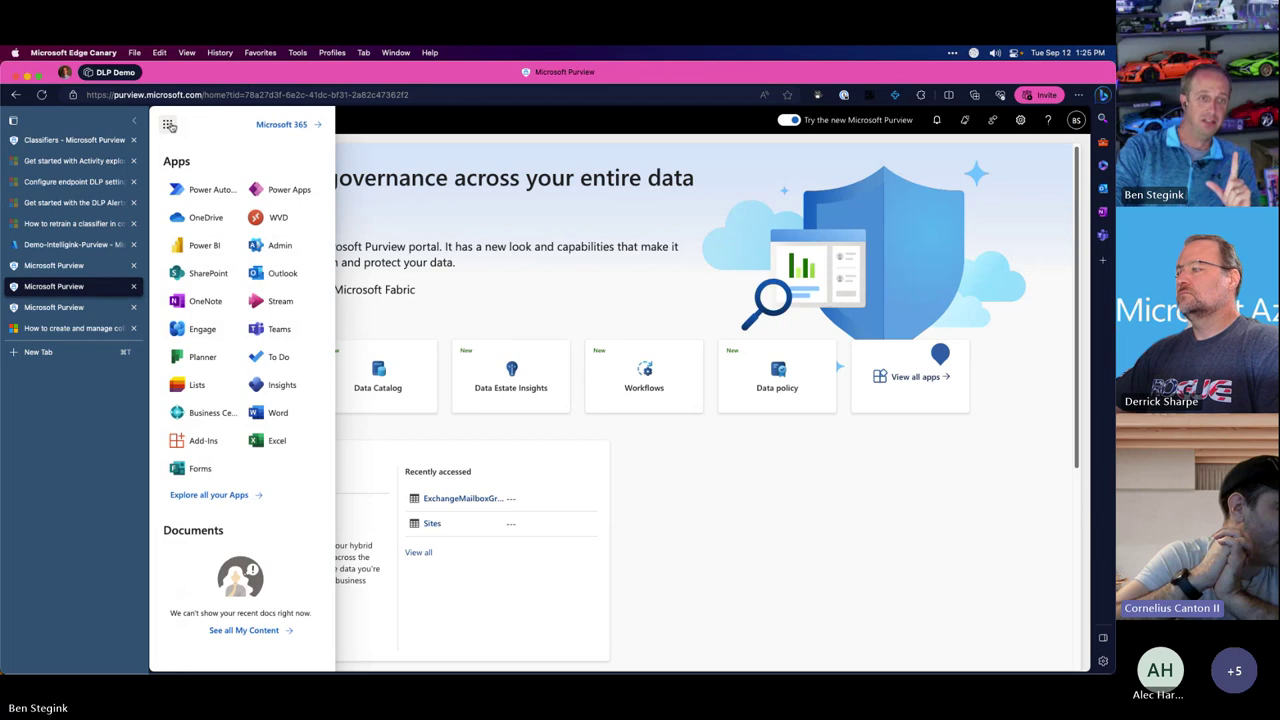
pyautogui.click(237, 94)
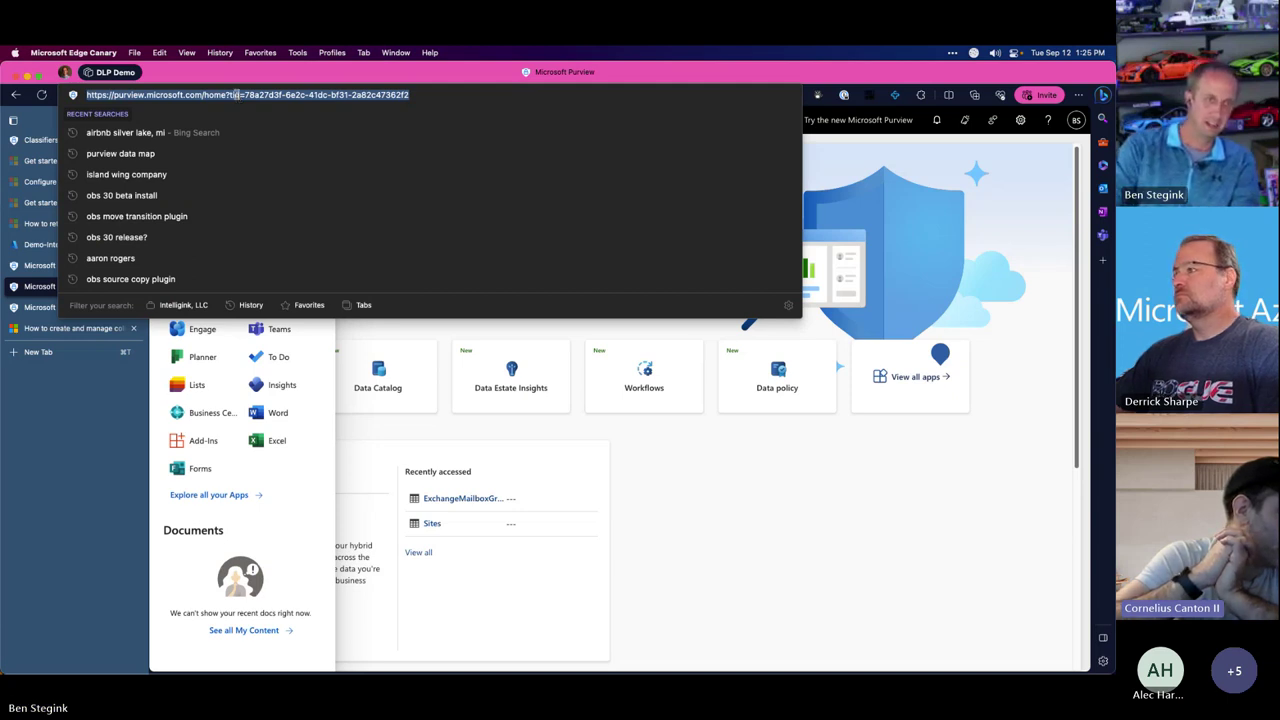
pyautogui.click(233, 95)
pyautogui.click(817, 540)
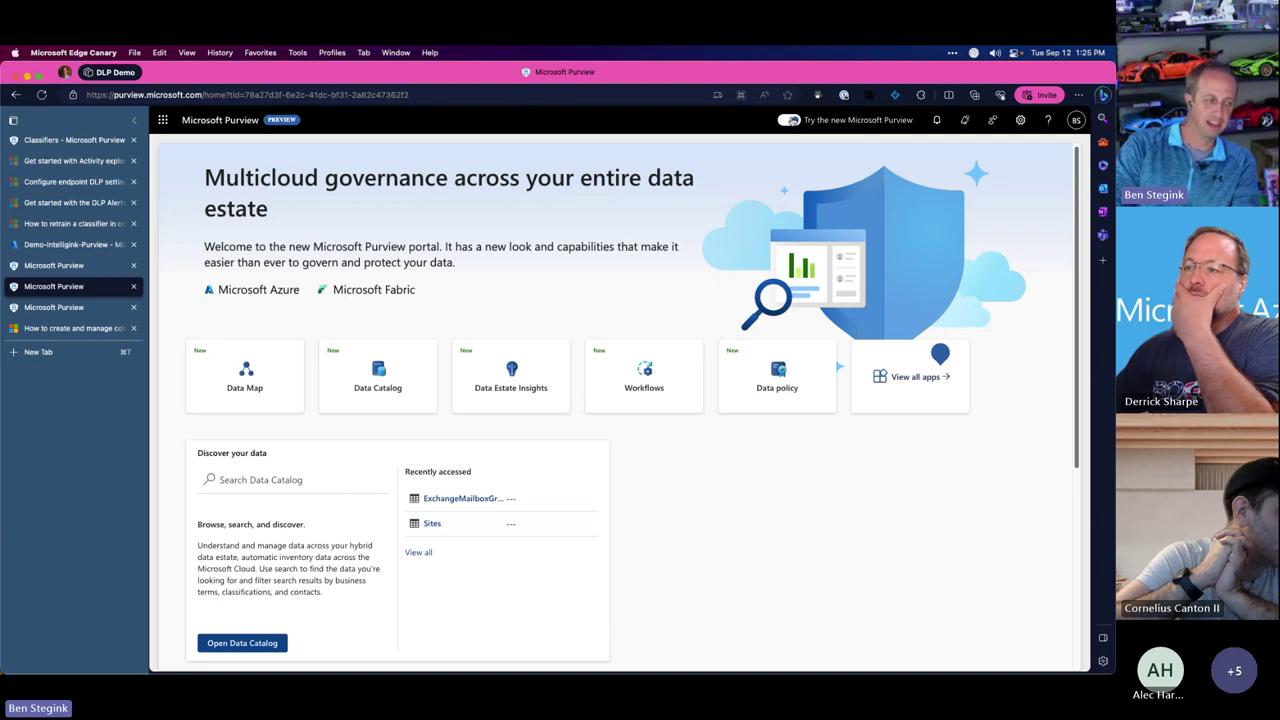
pyautogui.click(790, 121)
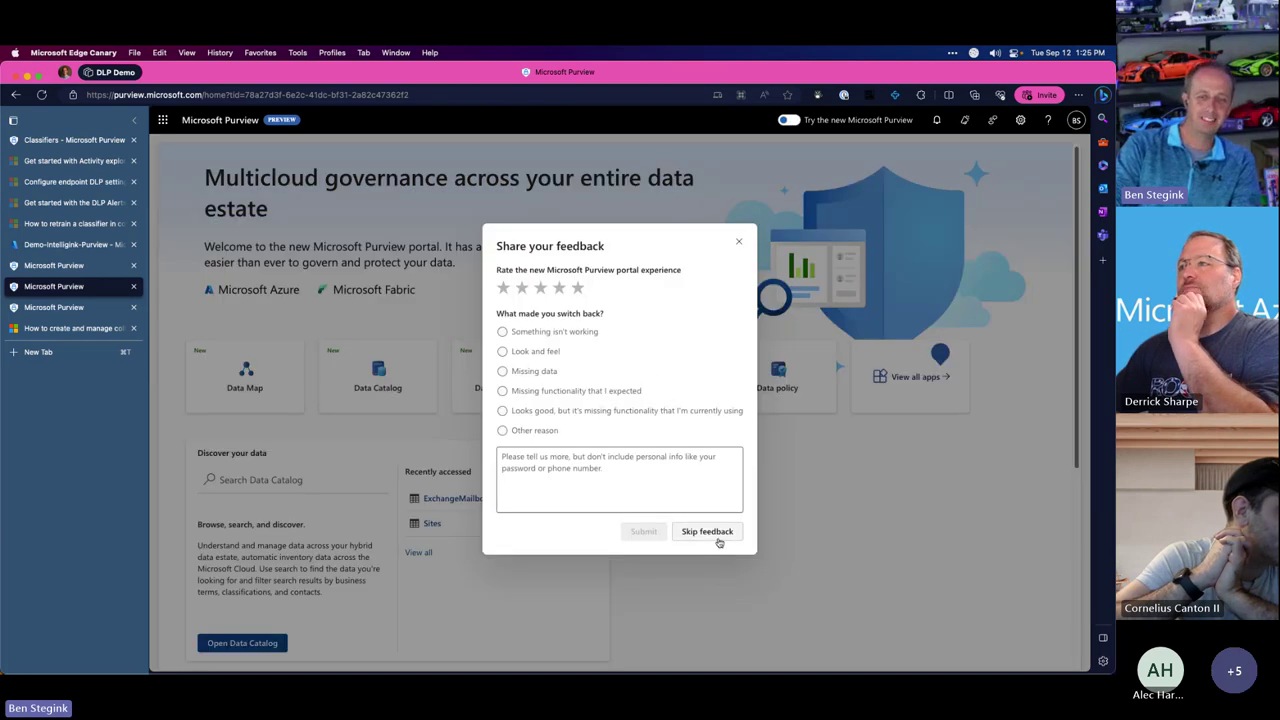
pyautogui.click(739, 241)
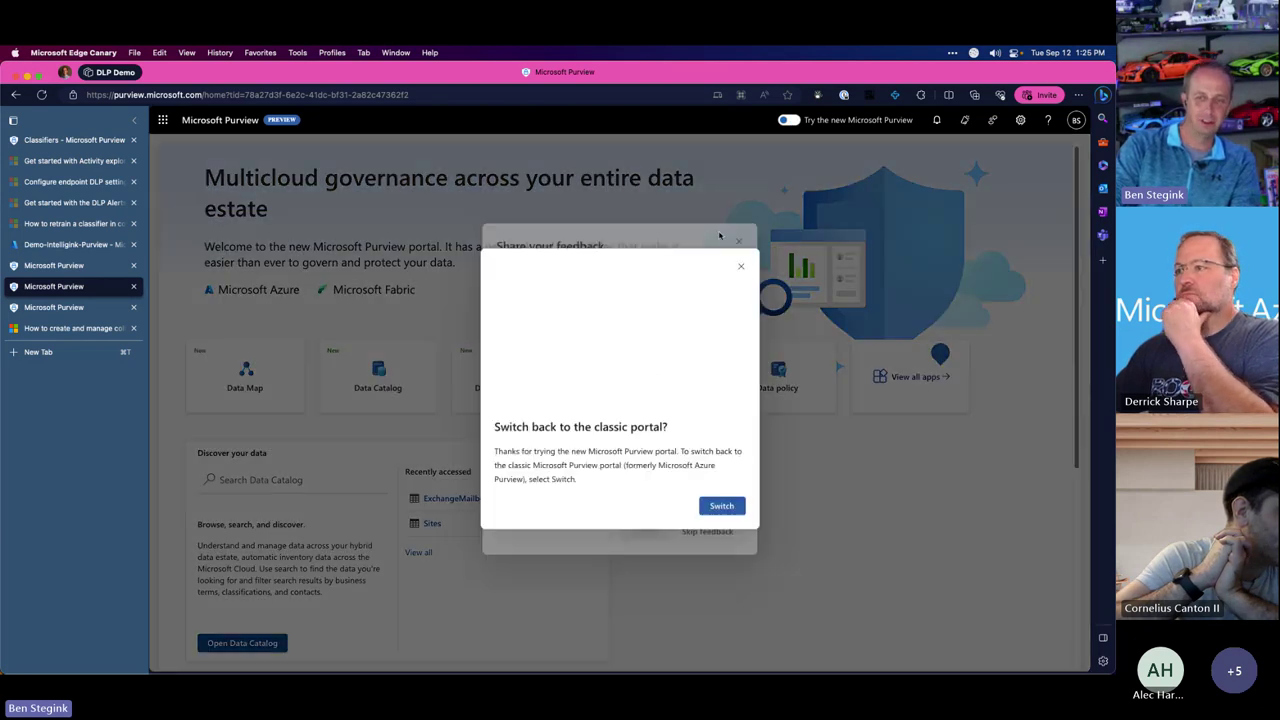
# Go to the Azure portal home page at portal.azure.com in the current browser tab
pyautogui.click(280, 95)
pyautogui.write('azure.po')
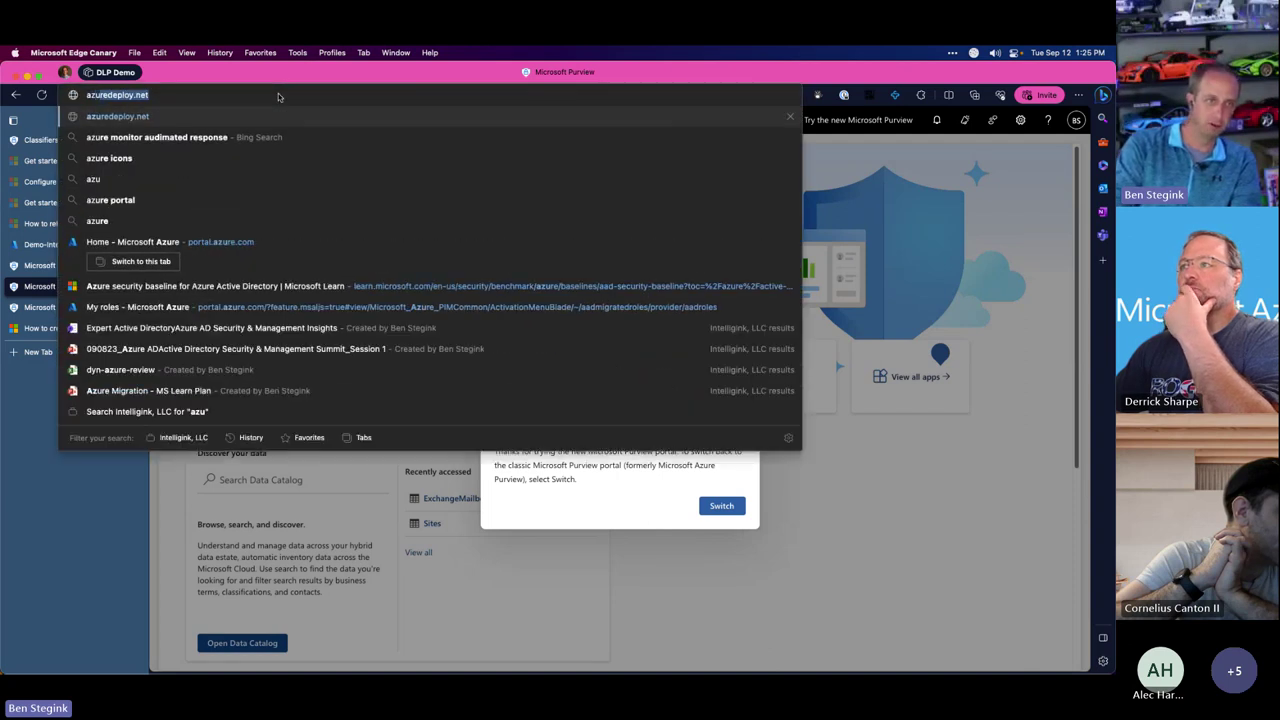
pyautogui.write('rtal.')
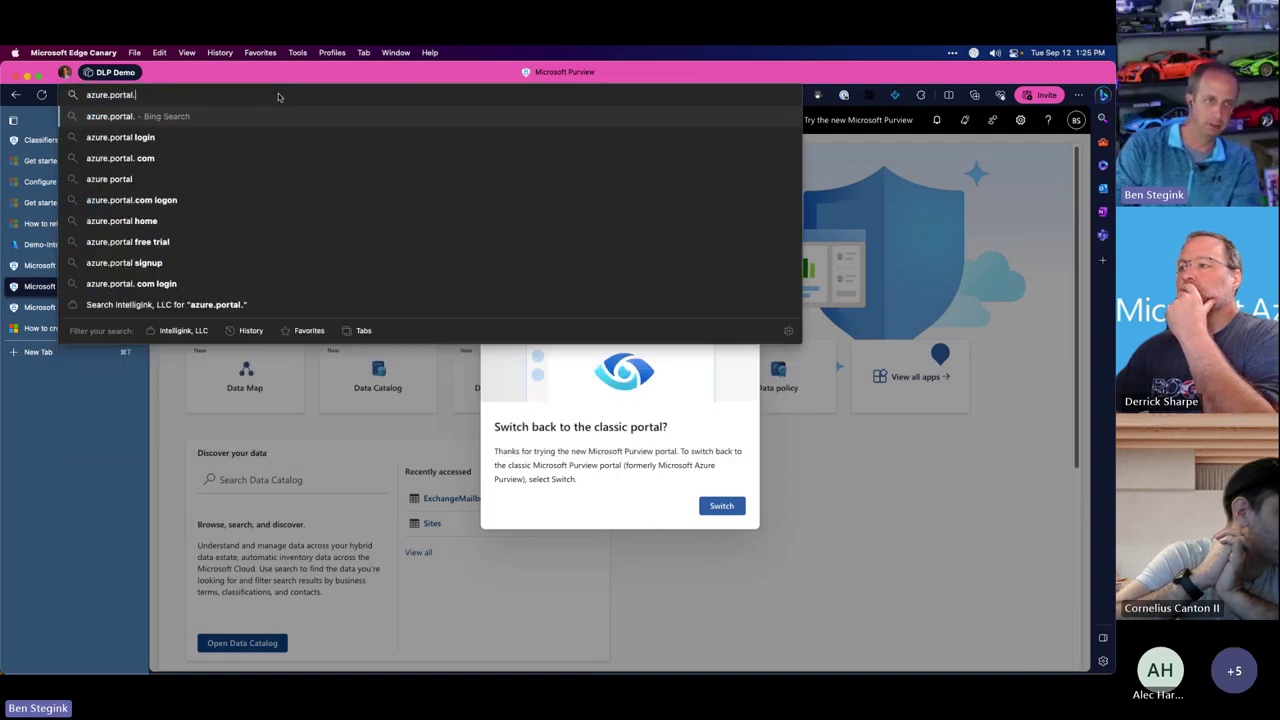
pyautogui.press('BackSpace')
pyautogui.press('BackSpace')
pyautogui.press('BackSpace')
pyautogui.press('BackSpace')
pyautogui.press('BackSpace')
pyautogui.press('BackSpace')
pyautogui.press('BackSpace')
pyautogui.press('BackSpace')
pyautogui.press('BackSpace')
pyautogui.press('BackSpace')
pyautogui.press('BackSpace')
pyautogui.press('BackSpace')
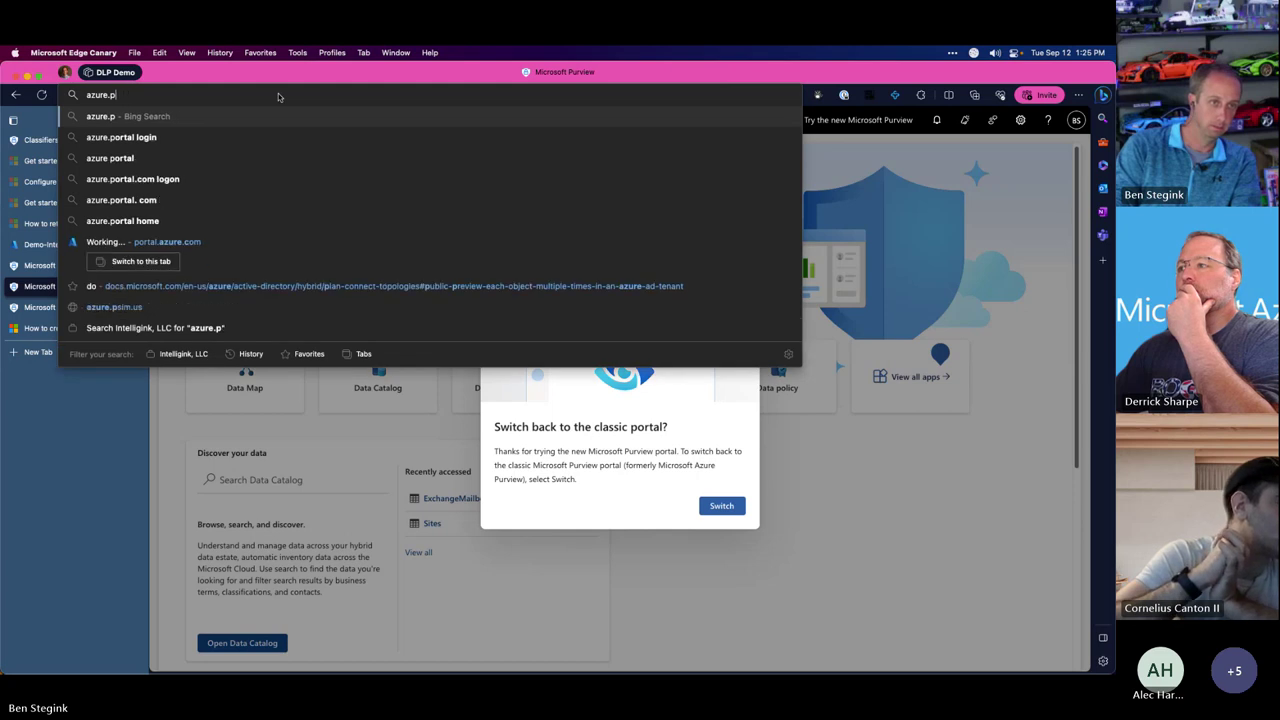
pyautogui.press('BackSpace')
pyautogui.write('porta')
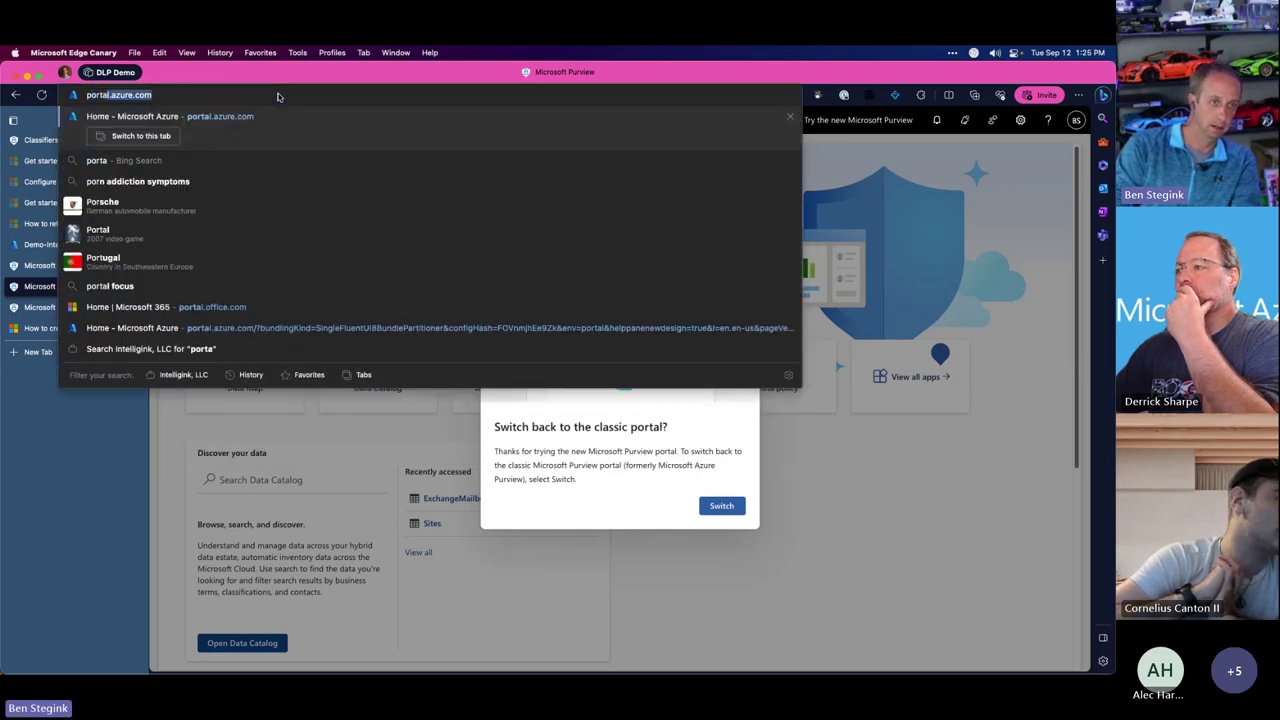
pyautogui.press('Return')
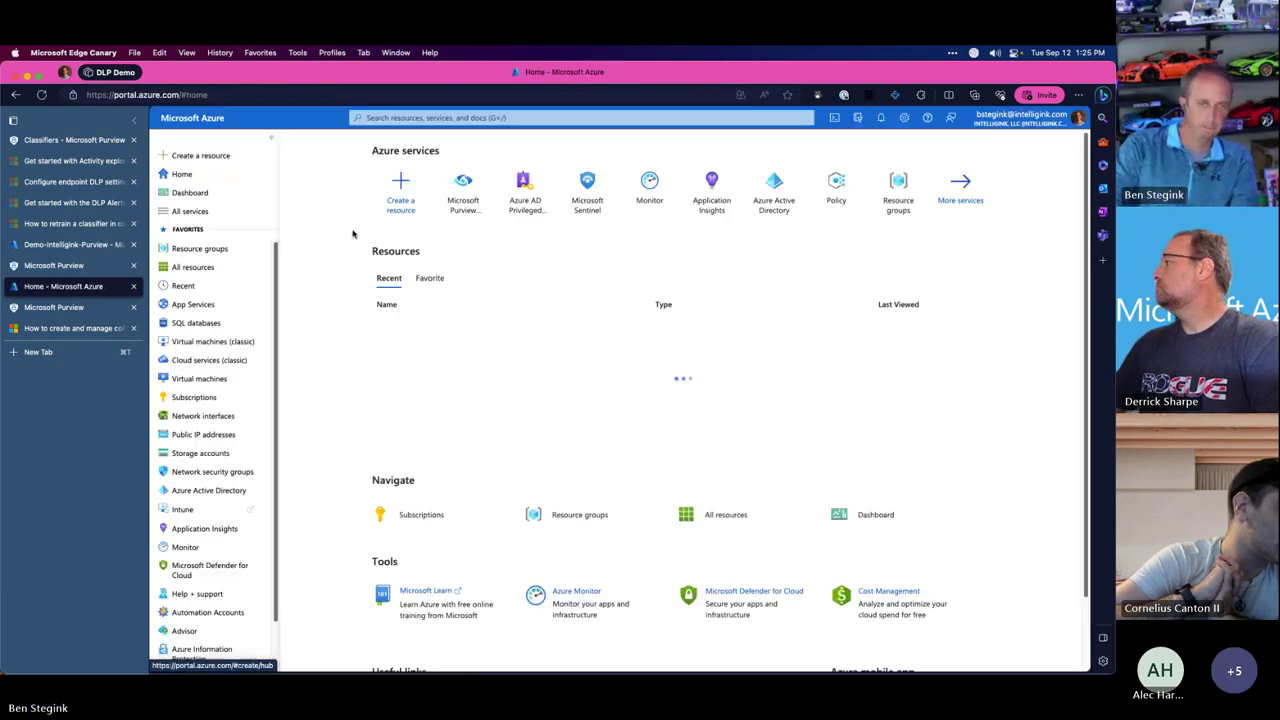
# Search Azure for "purview", list the Microsoft Purview accounts, and check the new portal linked from the release notice before returning to the list
pyautogui.click(464, 118)
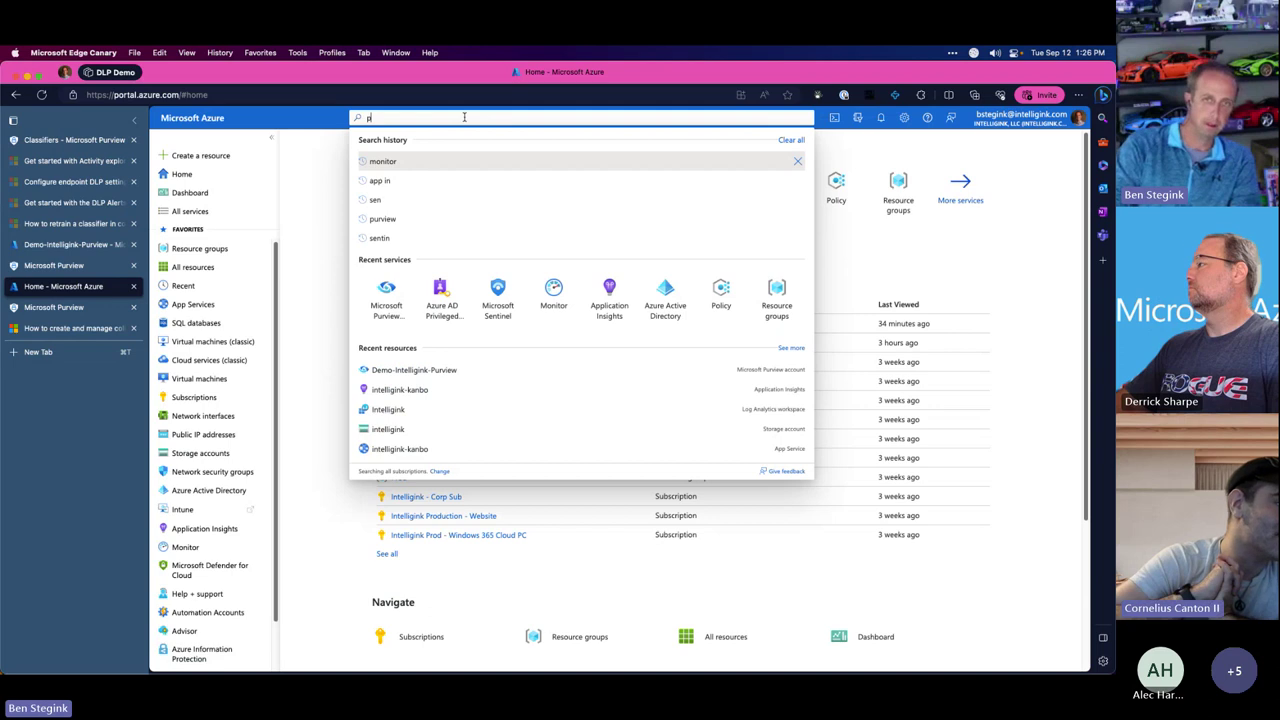
pyautogui.write('purview')
pyautogui.press('Return')
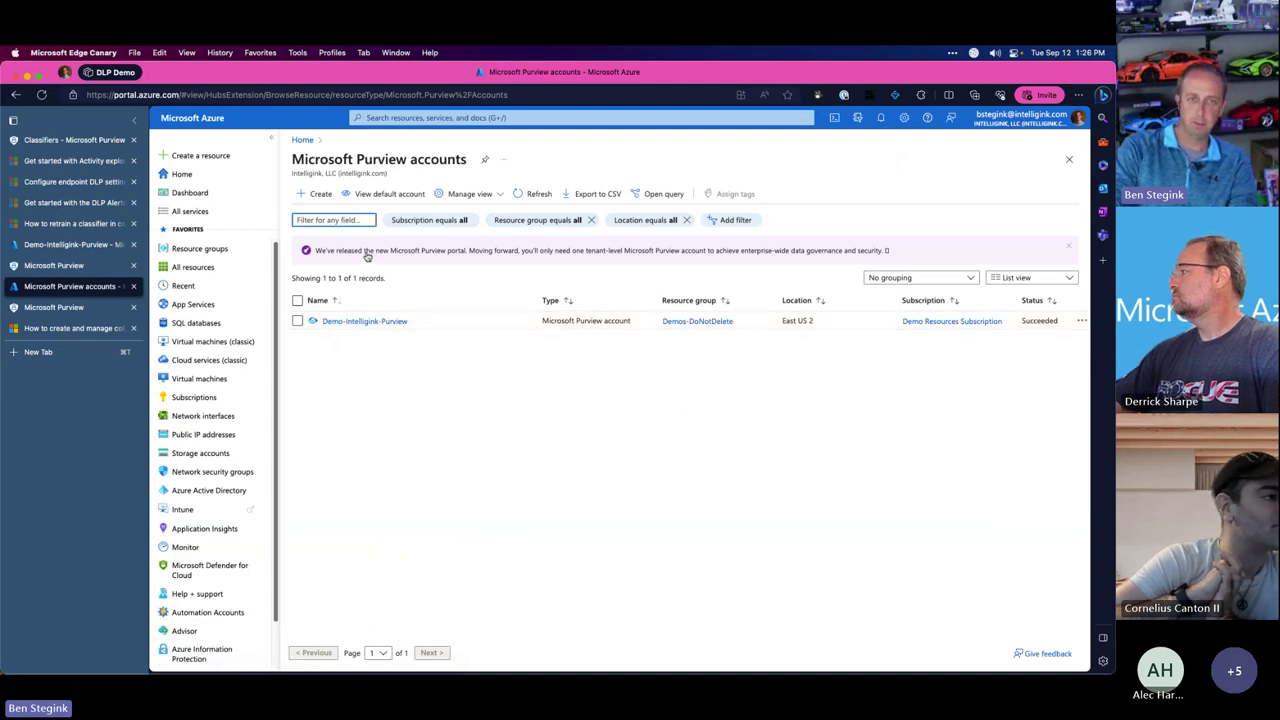
pyautogui.click(686, 251)
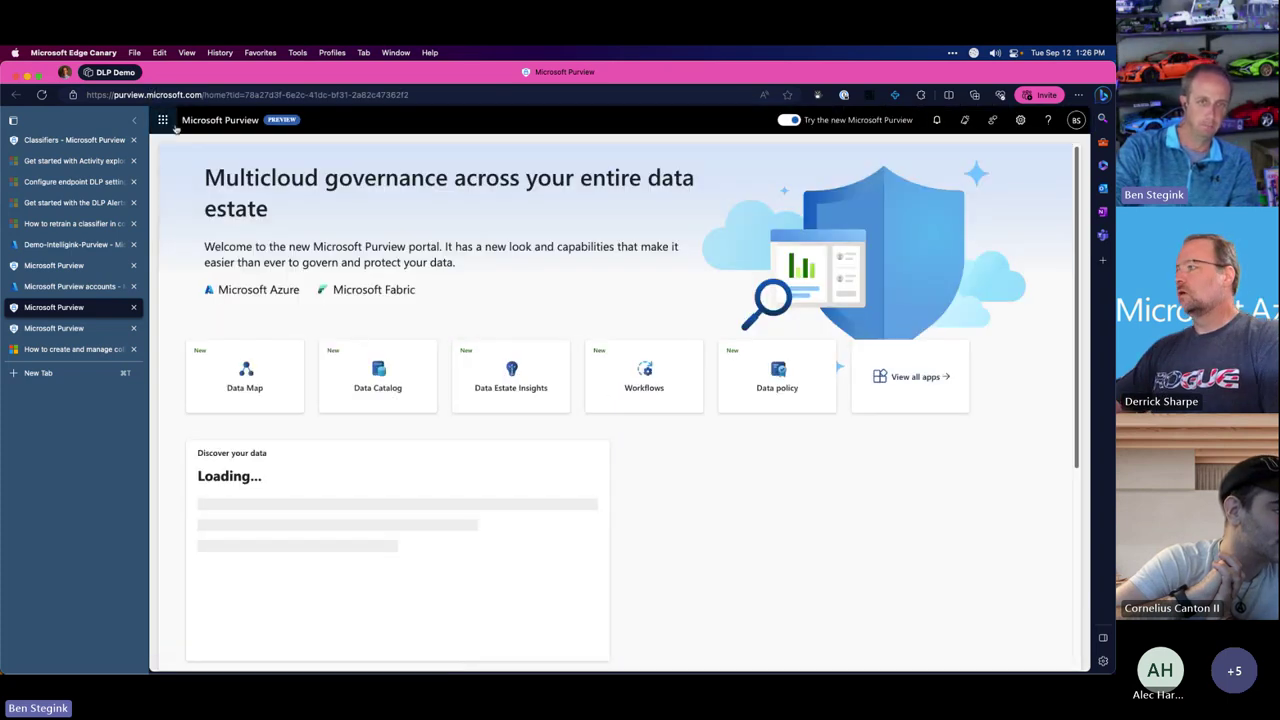
pyautogui.click(61, 288)
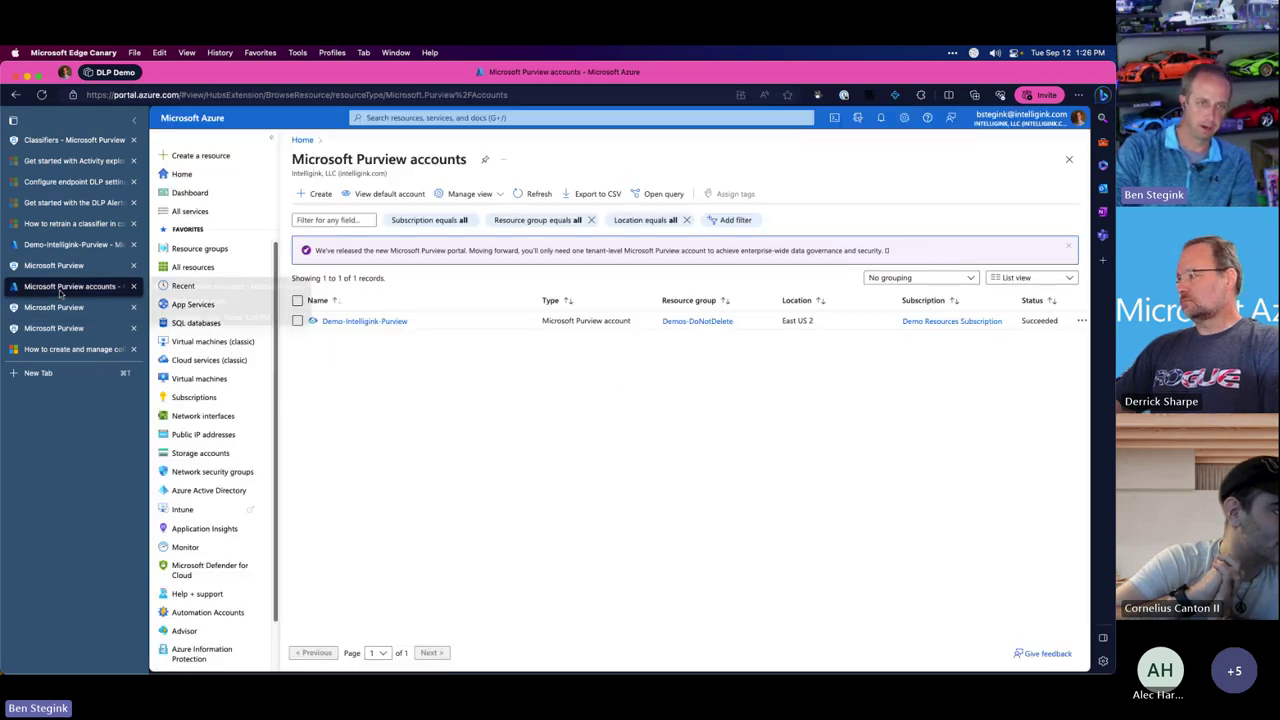
# Inspect the managed resources of the Demo-Intelligink-Purview account and return to the already open Purview portal home page
pyautogui.click(368, 321)
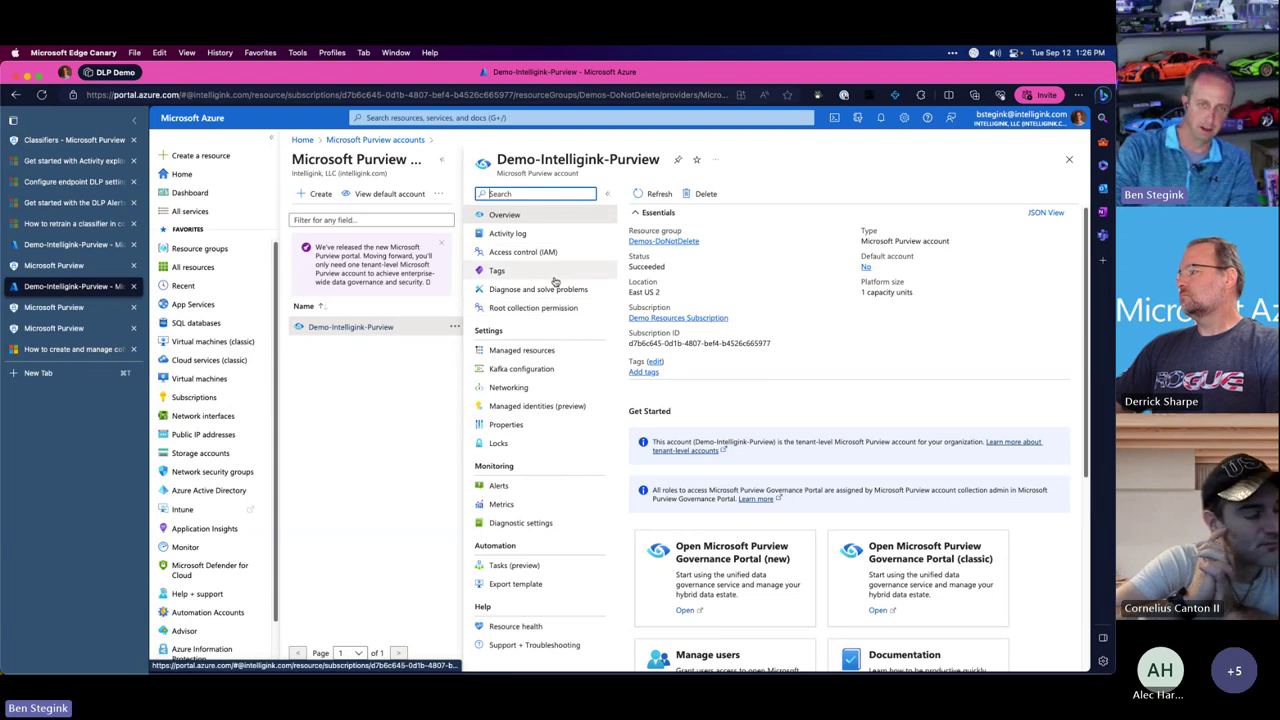
pyautogui.click(547, 352)
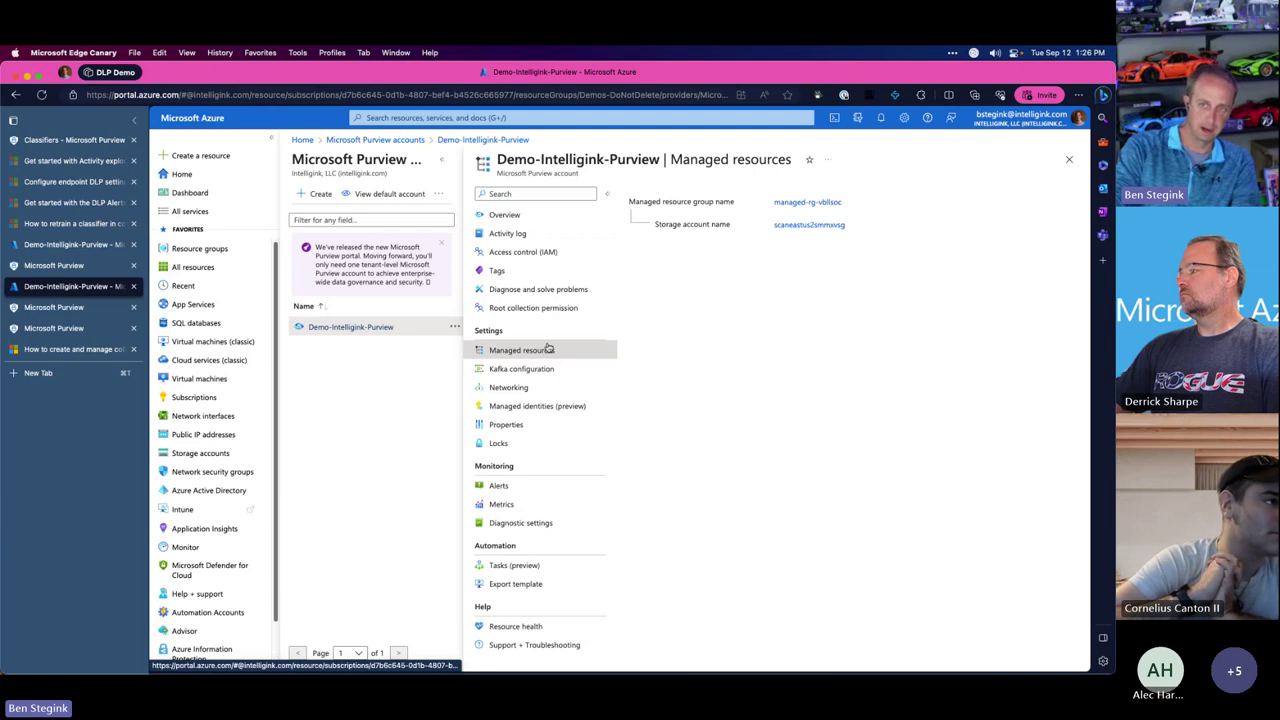
pyautogui.click(52, 265)
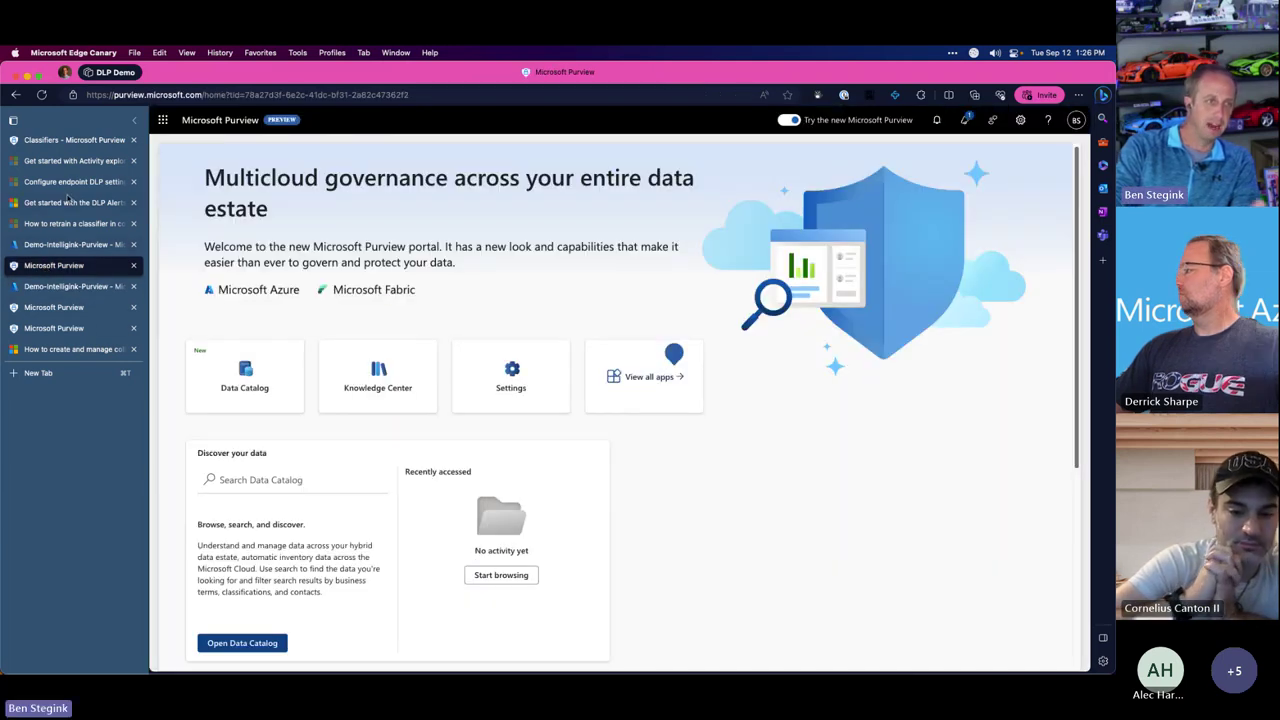
# Return to the compliance portal's Data classification area and view Content explorer and Overview, ending on Content explorer
pyautogui.click(76, 141)
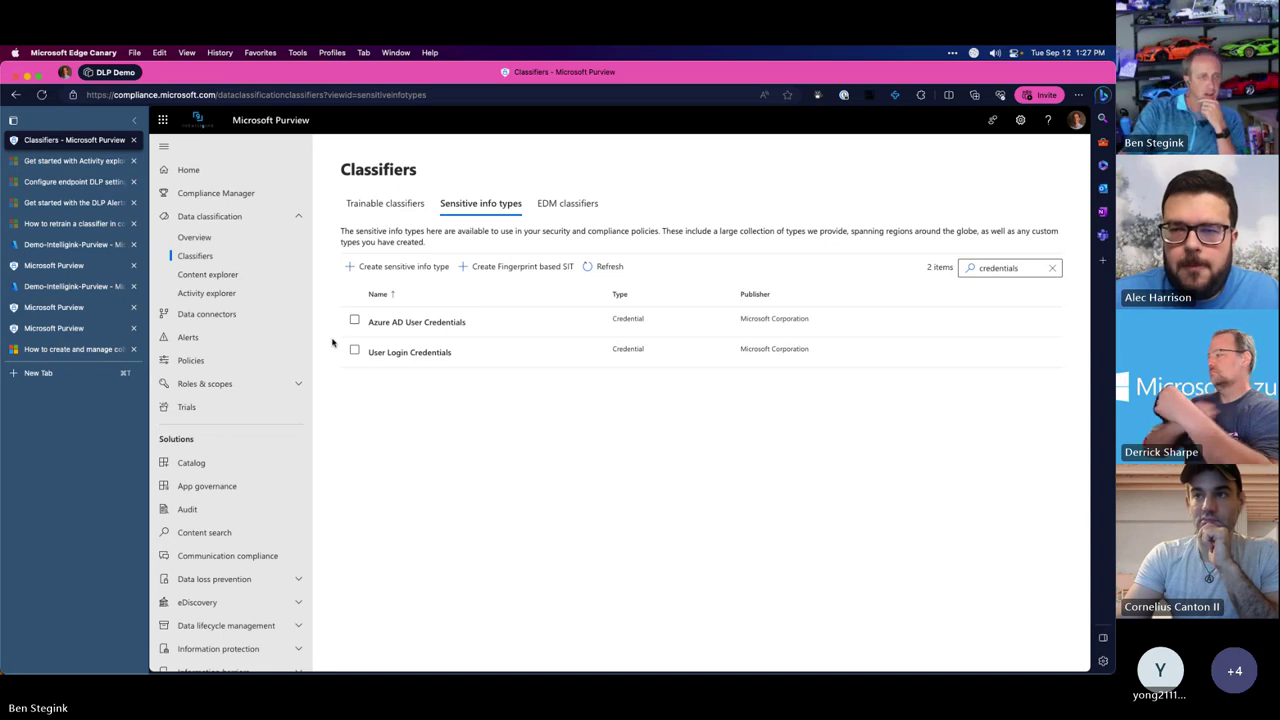
pyautogui.click(220, 280)
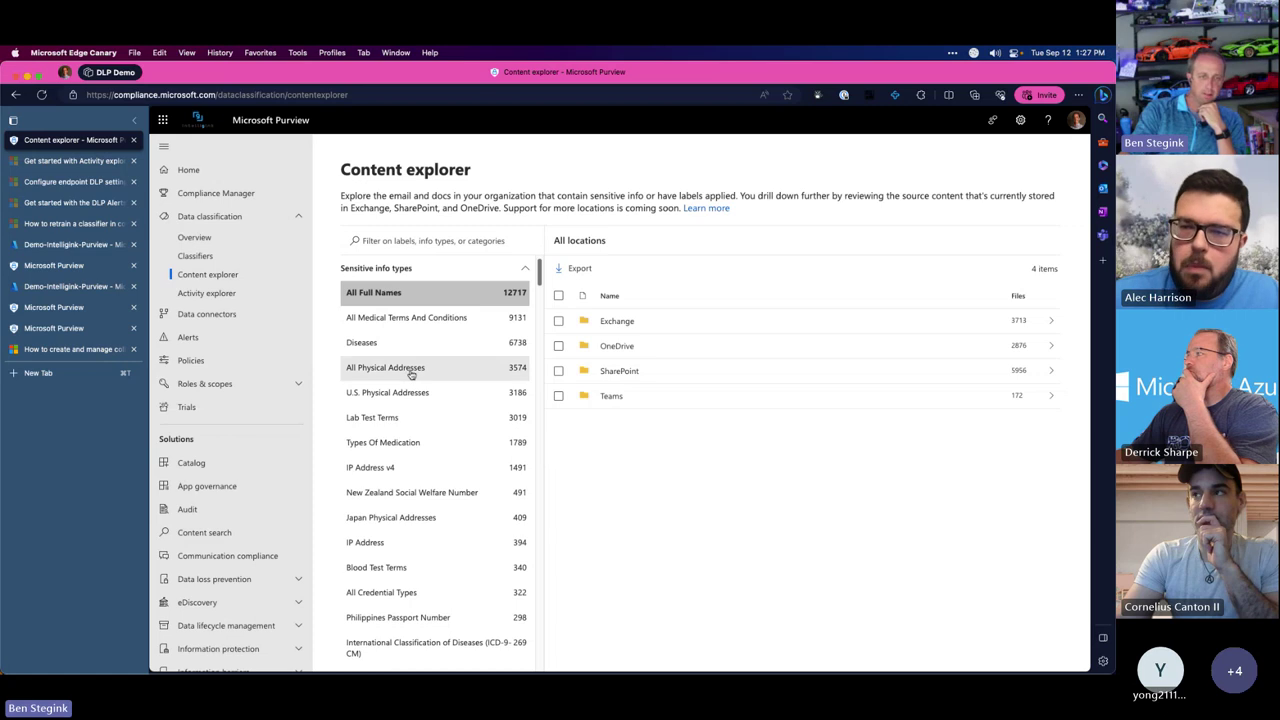
pyautogui.click(195, 238)
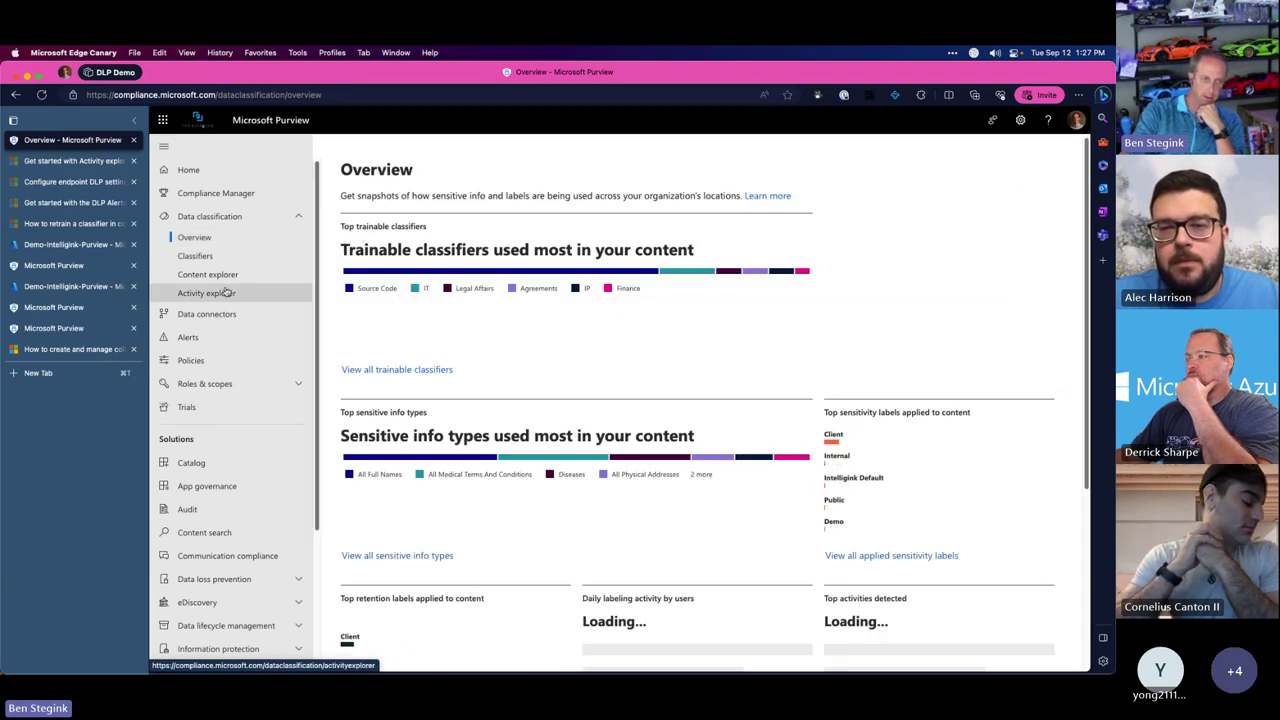
pyautogui.click(207, 274)
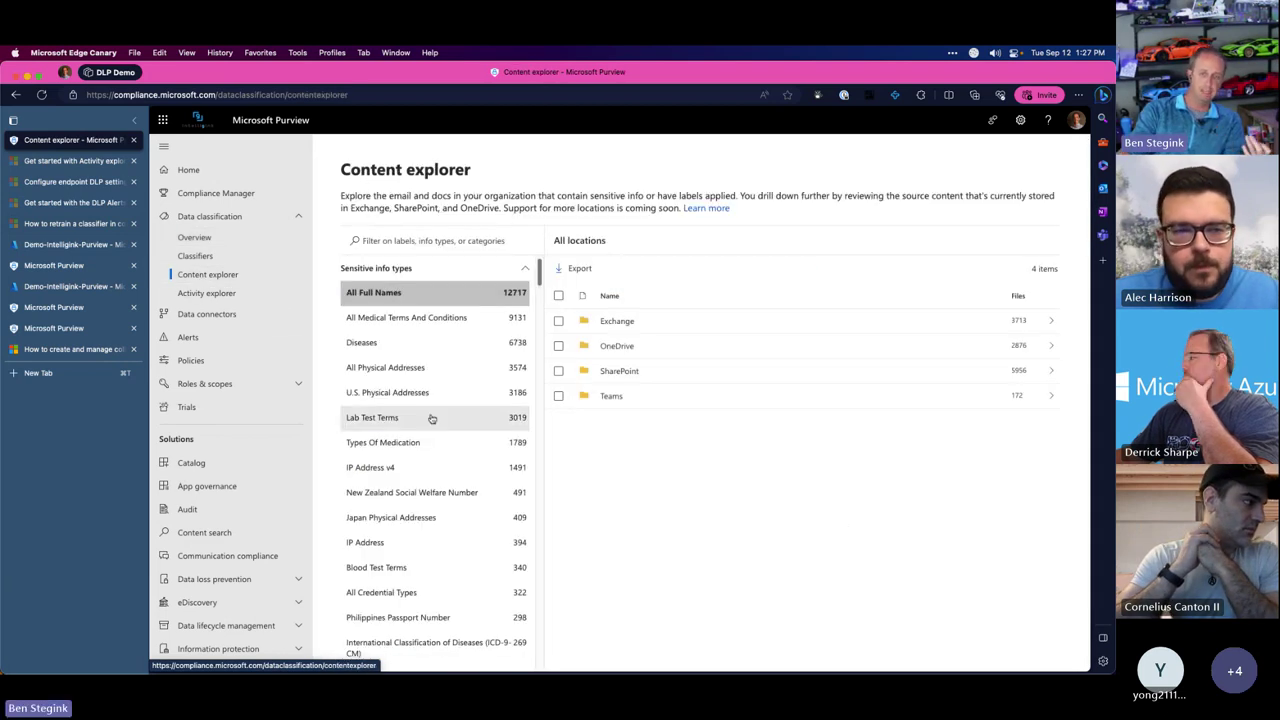
# Try to drill into the first Exchange mailbox's items for the IP Address v4 sensitive info type, dismissing any error dialog
pyautogui.click(420, 470)
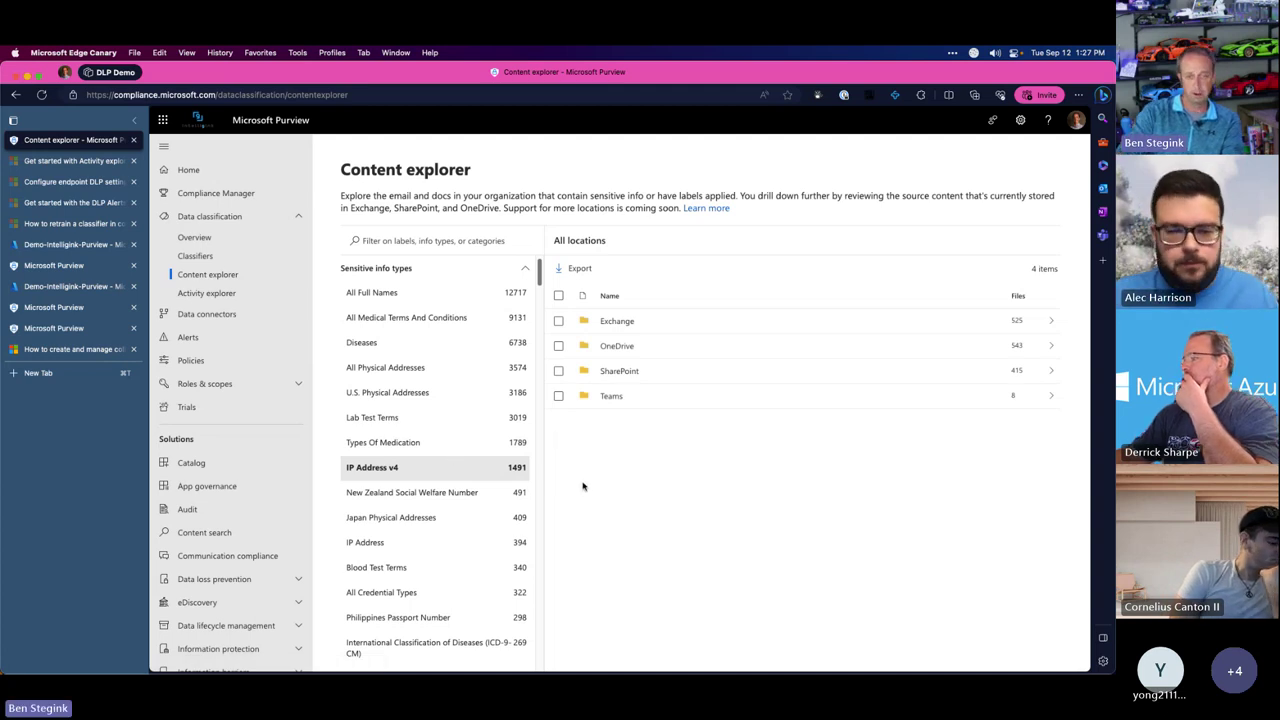
pyautogui.click(630, 325)
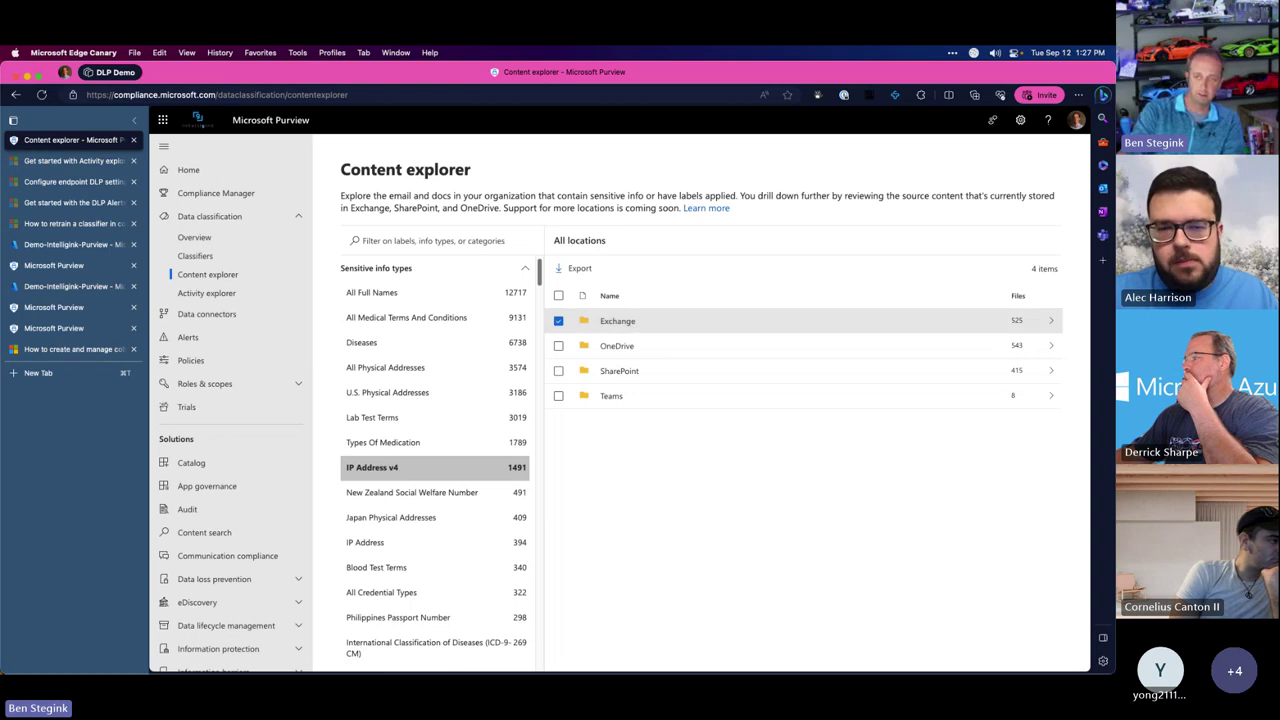
pyautogui.doubleClick(810, 320)
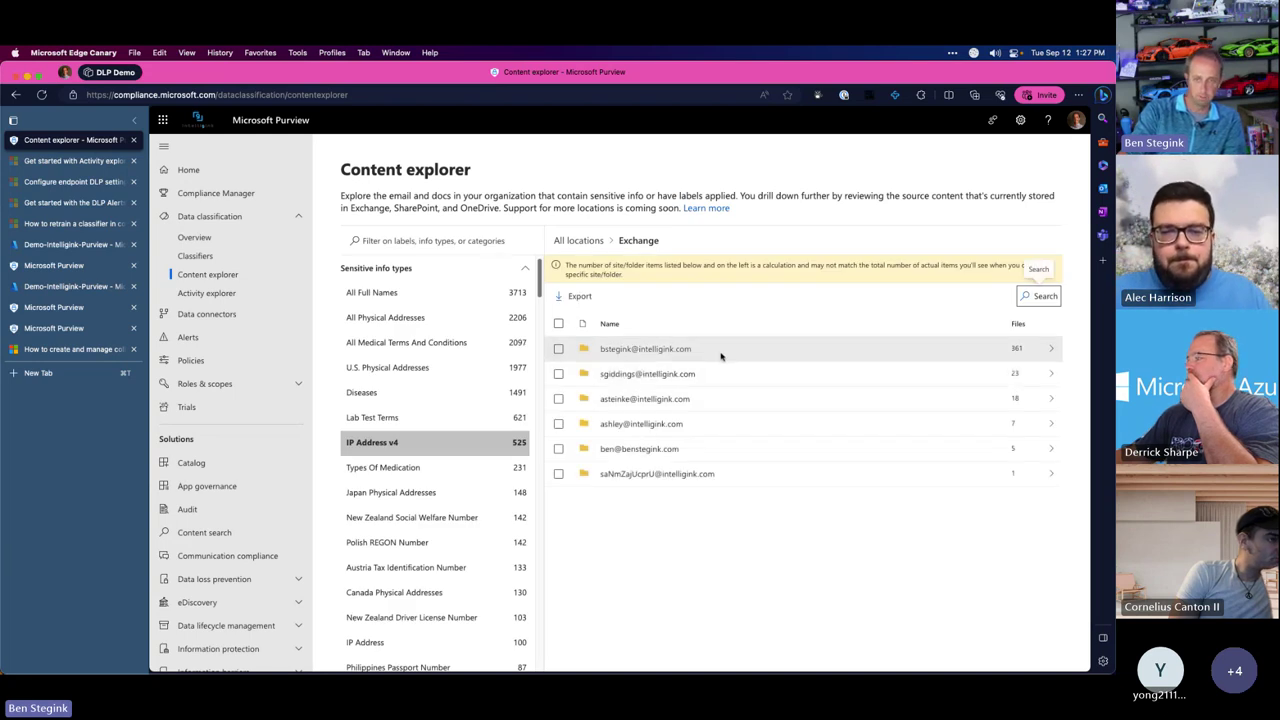
pyautogui.click(722, 356)
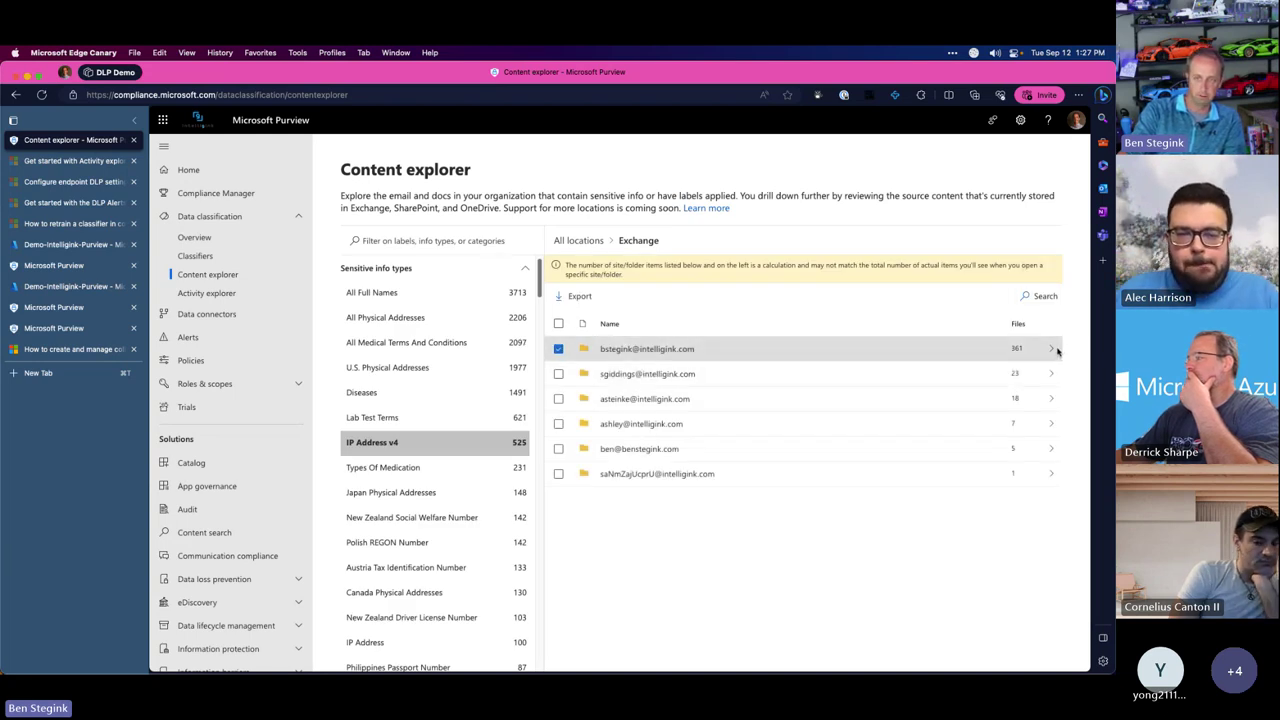
pyautogui.click(1052, 349)
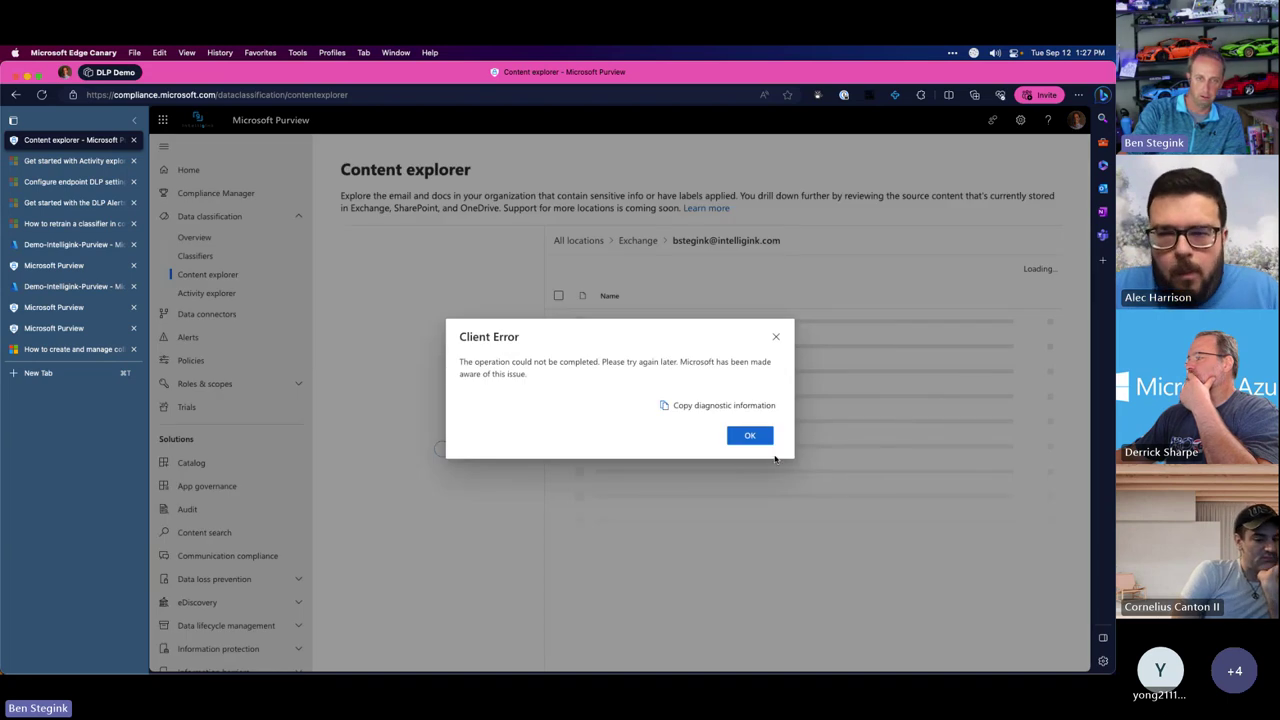
pyautogui.click(748, 435)
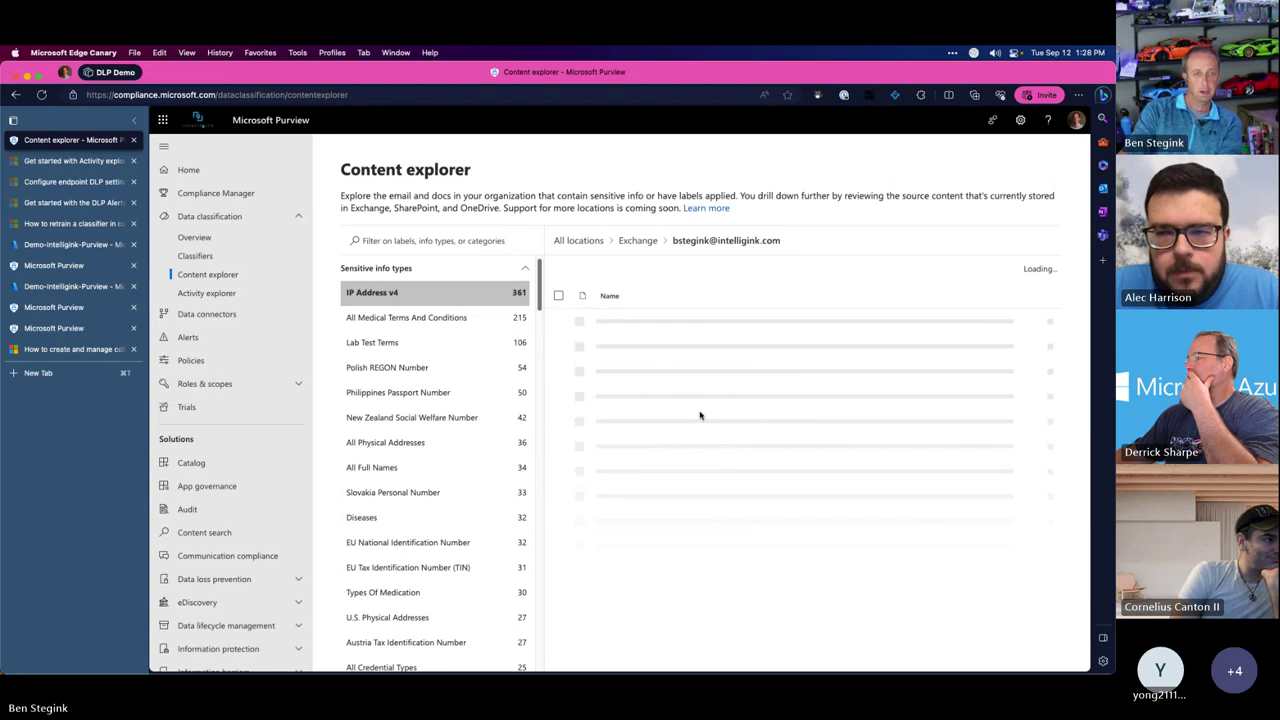
pyautogui.click(450, 303)
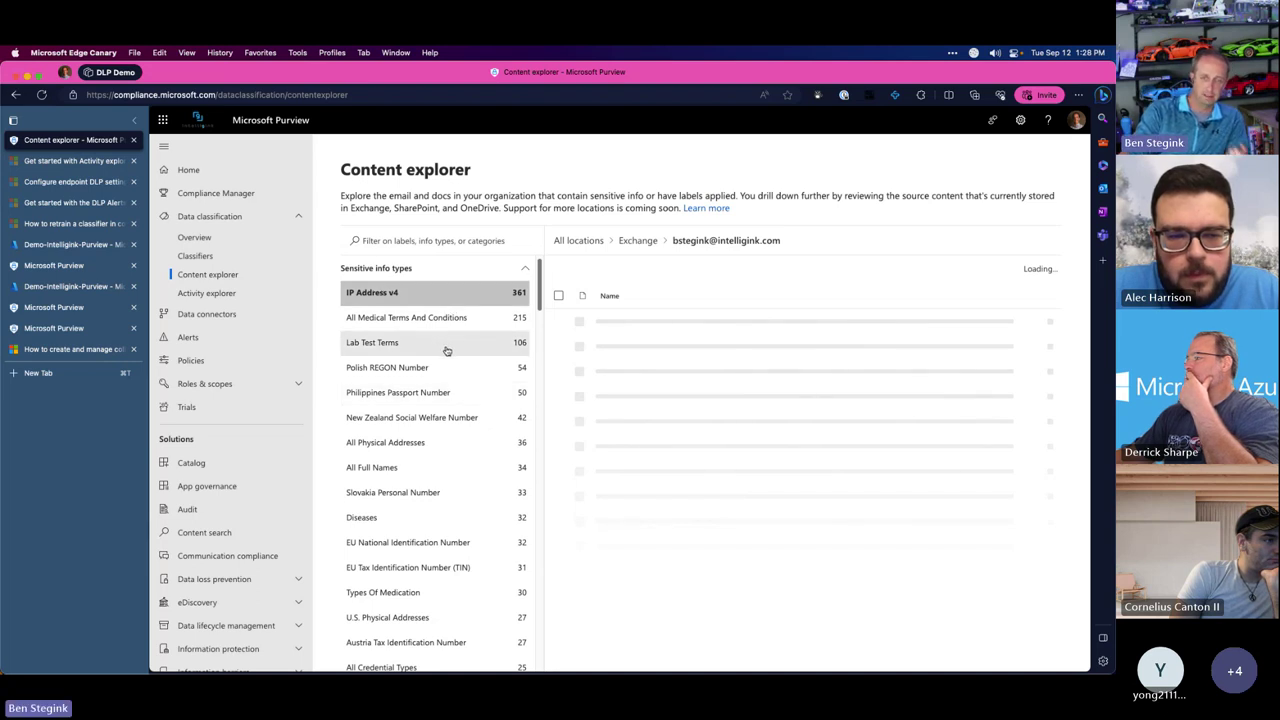
# Go back to all locations and list the SharePoint sites containing IP Address v4 matches
pyautogui.click(576, 241)
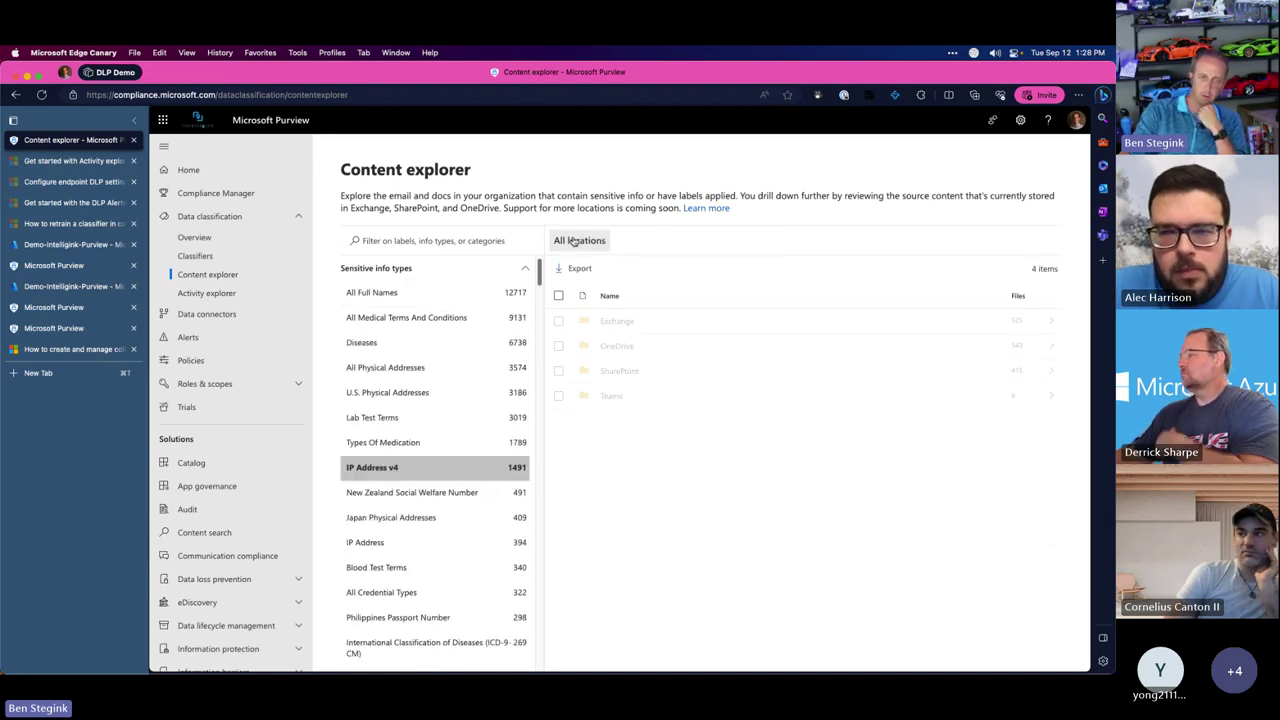
pyautogui.click(619, 371)
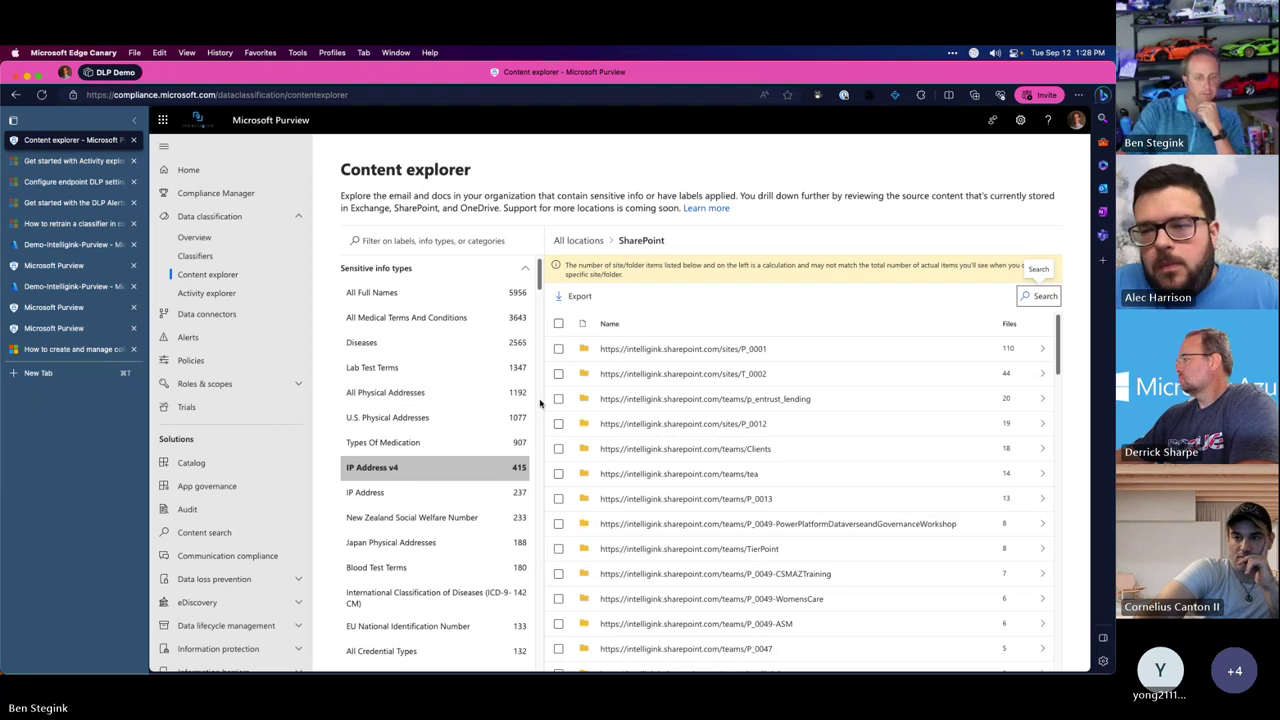
pyautogui.scroll(-1, 420, 331)
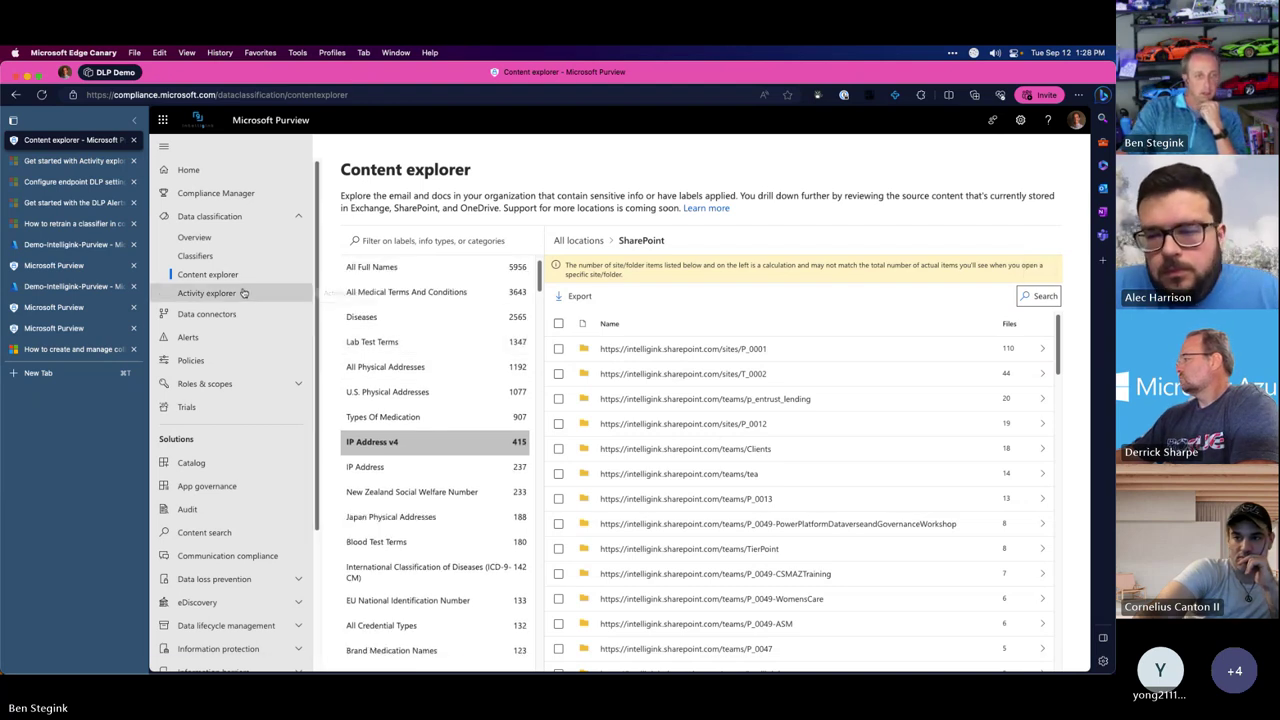
# Open Activity explorer and apply the built-in filter "Files containing sensitive info types"
pyautogui.click(243, 292)
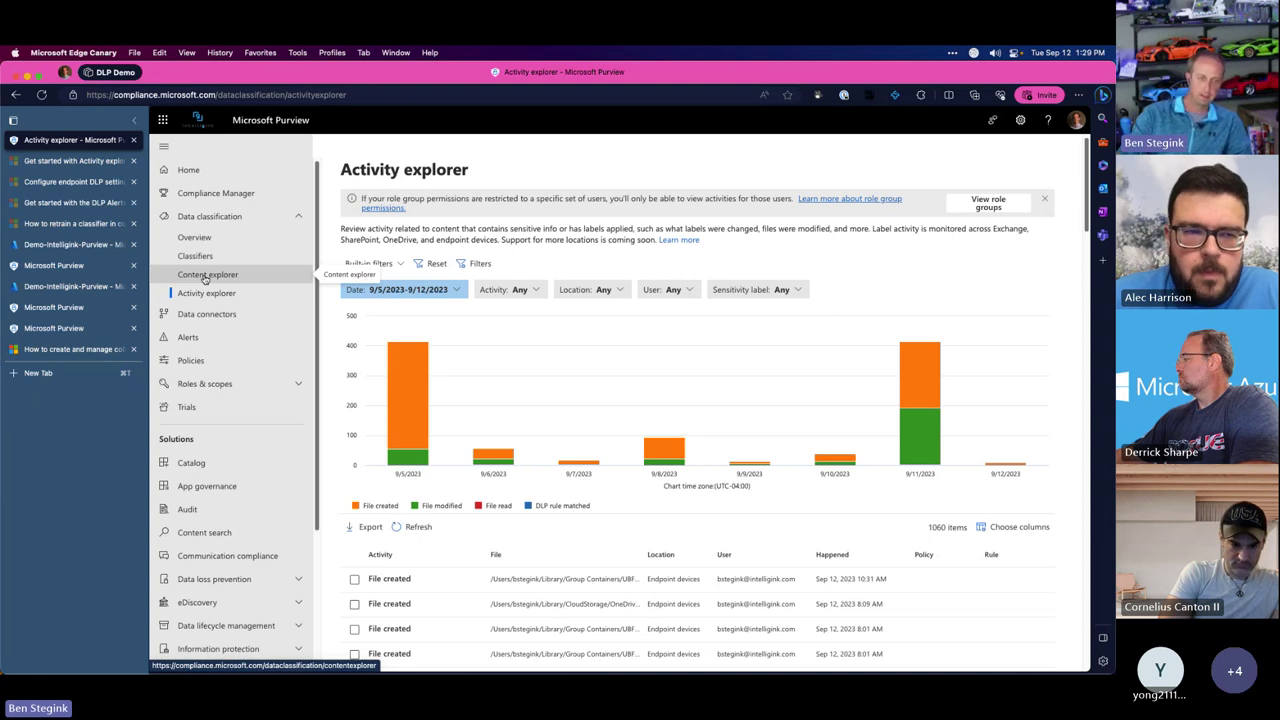
pyautogui.scroll(-1, 405, 330)
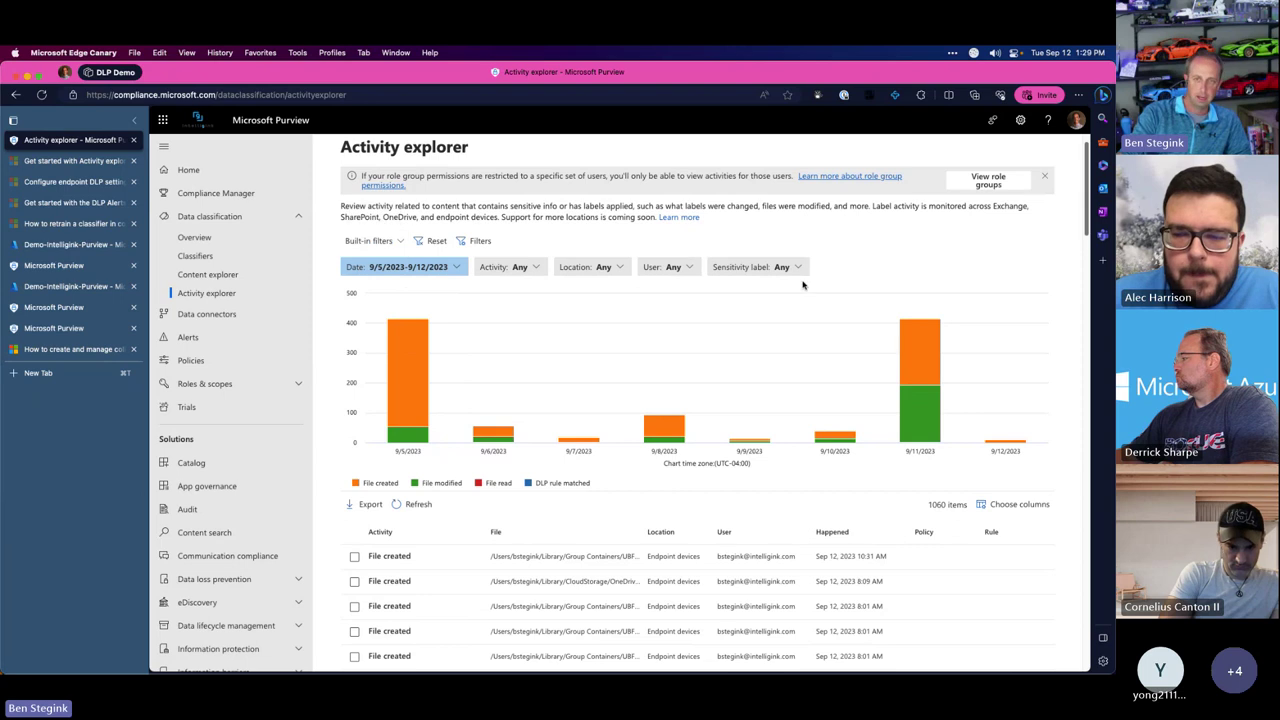
pyautogui.click(772, 268)
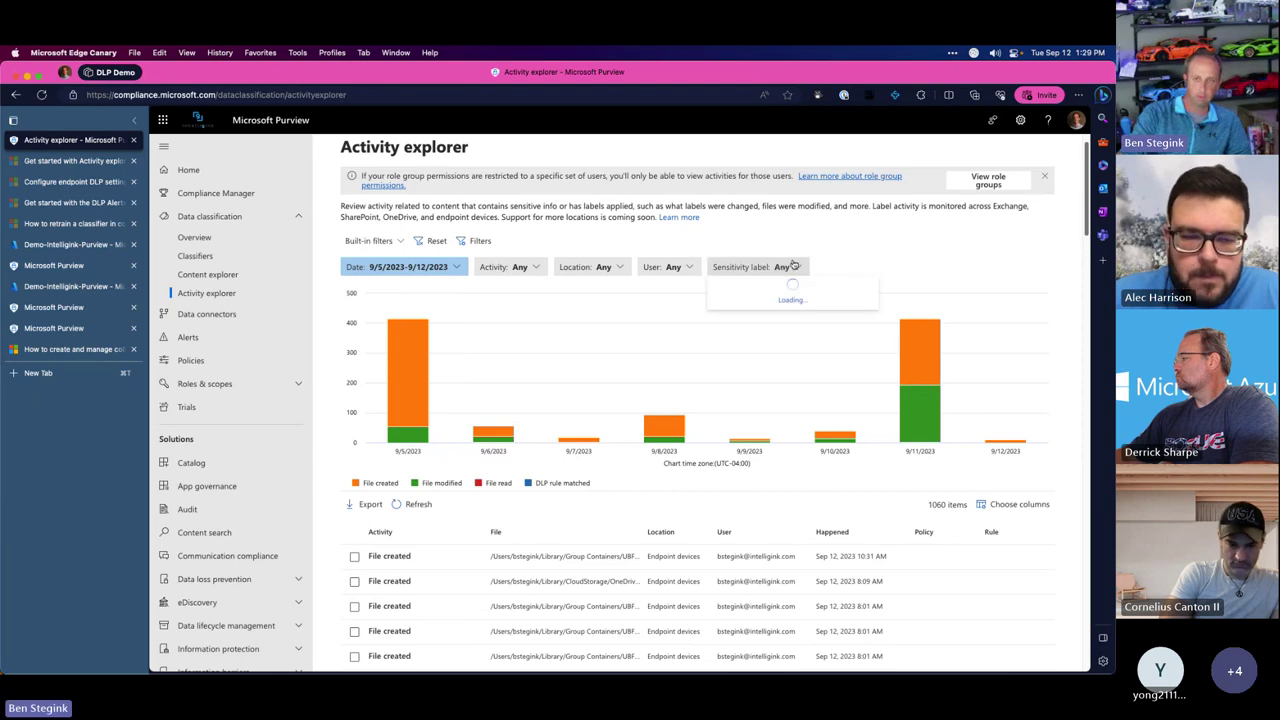
pyautogui.click(370, 241)
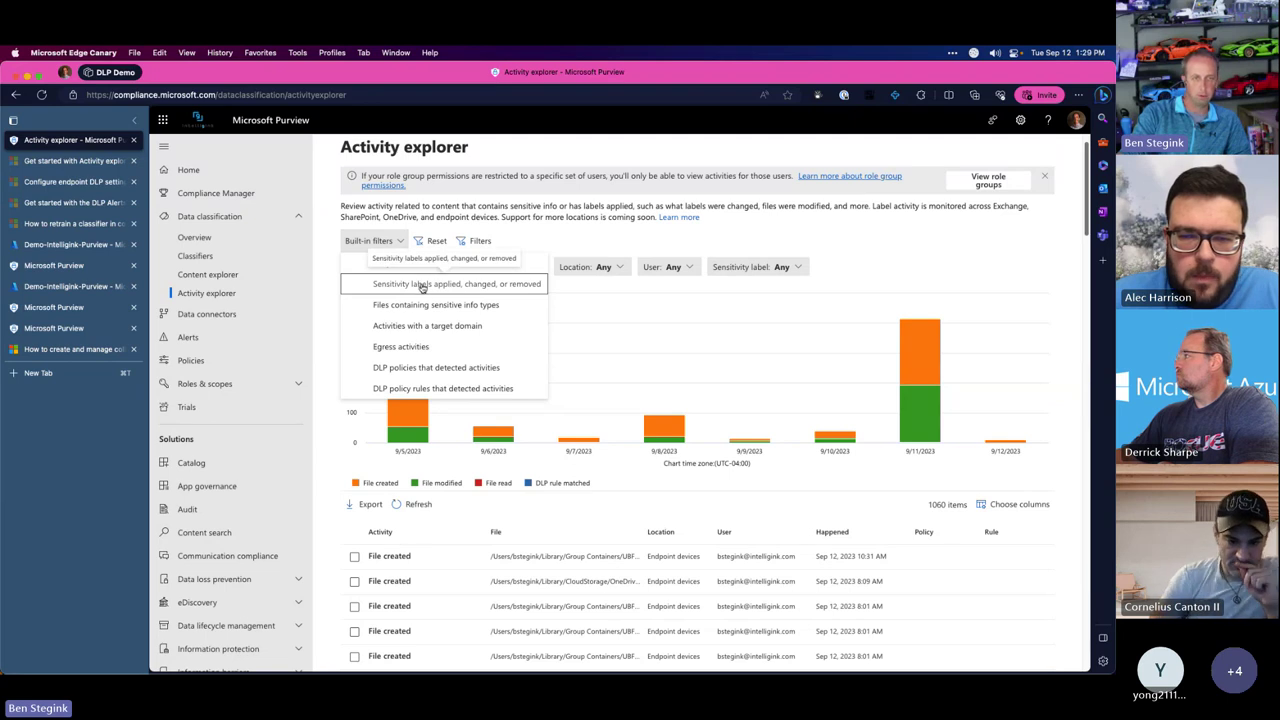
pyautogui.click(499, 308)
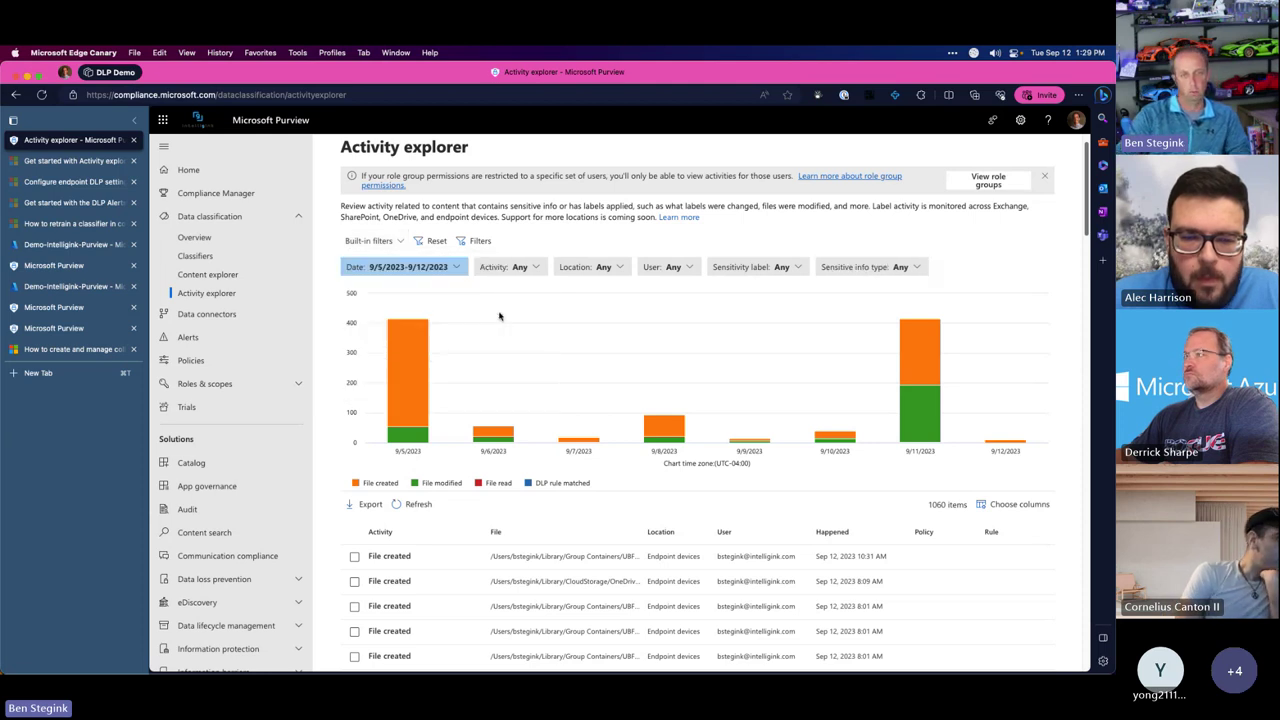
# Check which built-in filter is selected and view the options of the Sensitive info type filter
pyautogui.click(378, 241)
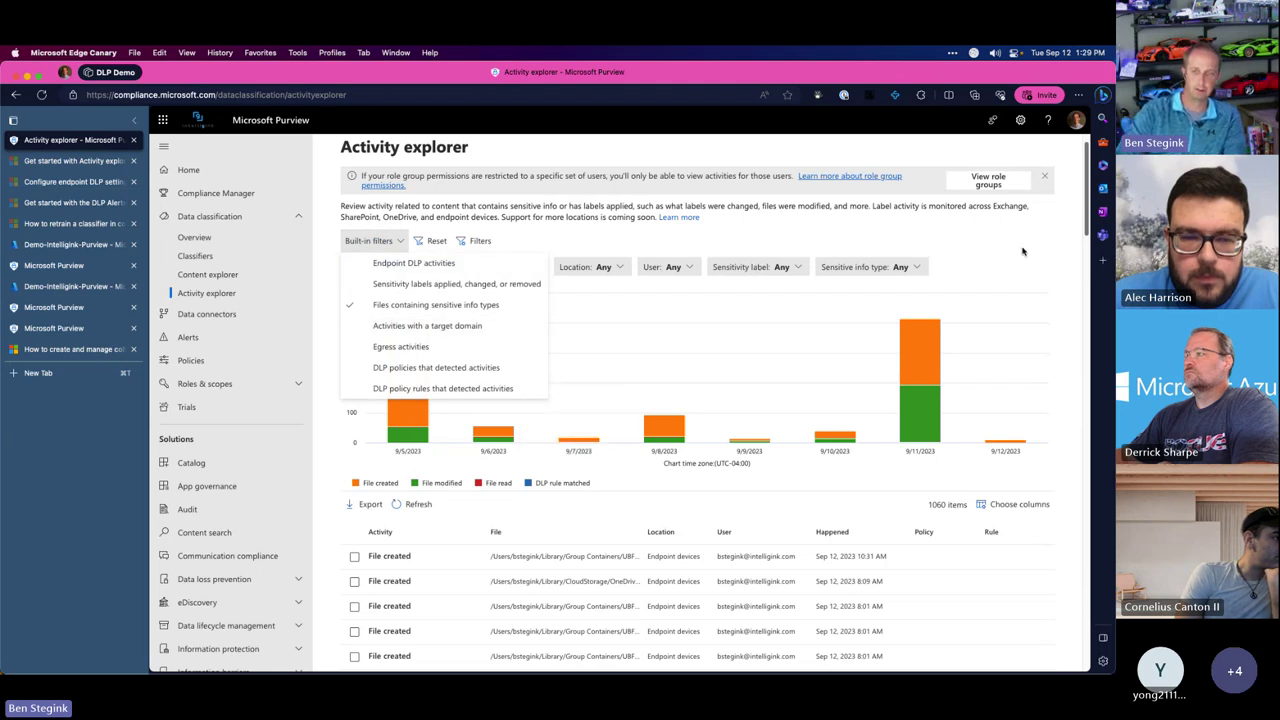
pyautogui.click(905, 270)
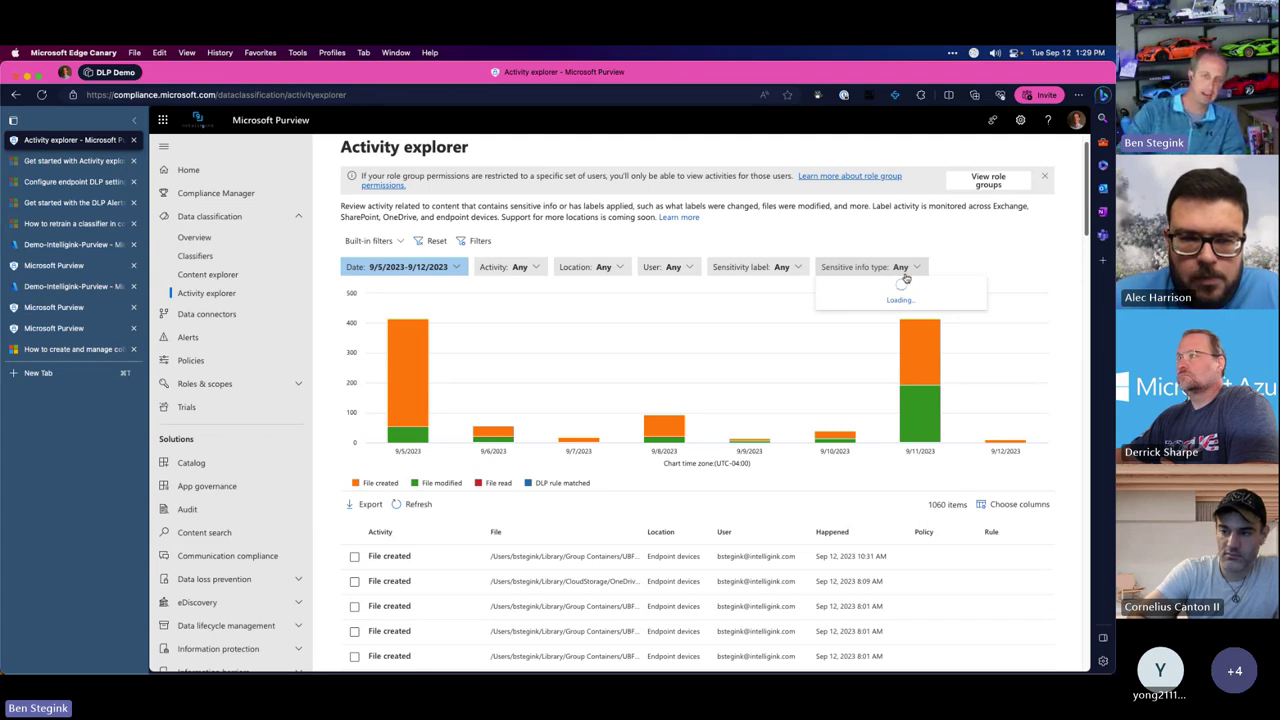
pyautogui.click(830, 238)
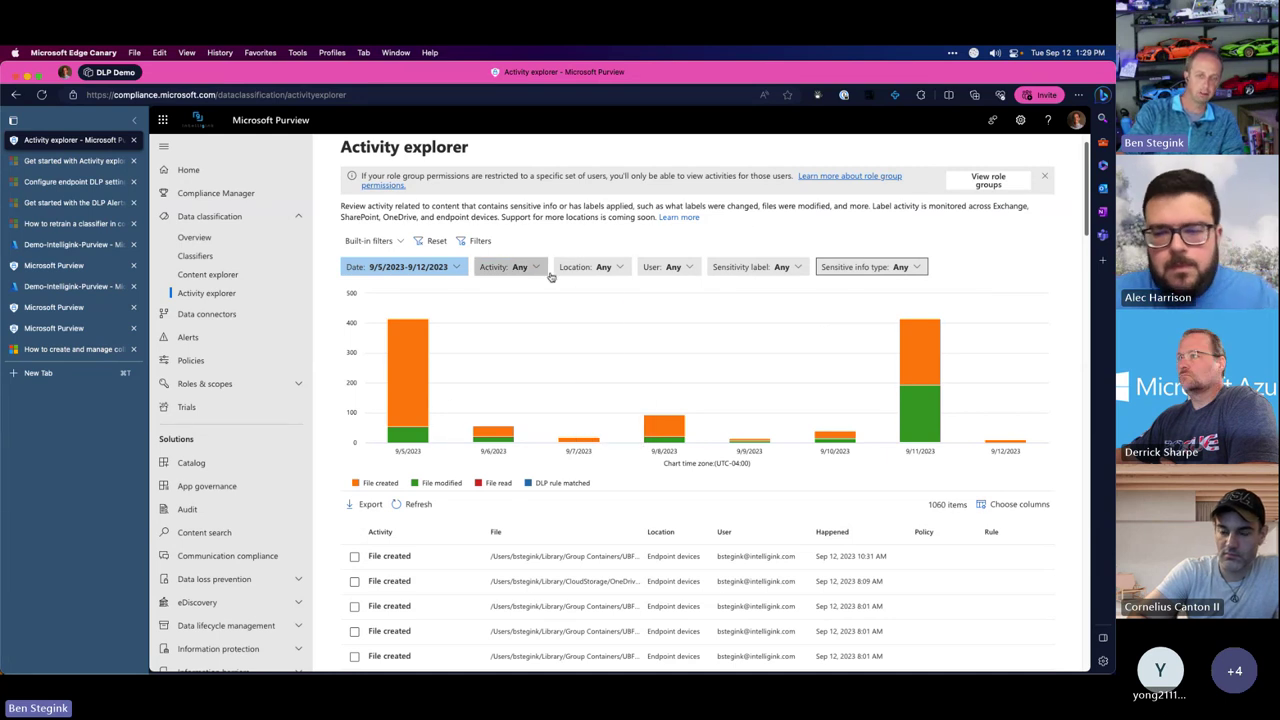
# Widen the File column and look through the file activities listed below the Activity explorer chart
pyautogui.scroll(-1, 590, 494)
pyautogui.scroll(-3, 590, 494)
pyautogui.scroll(-1, 613, 508)
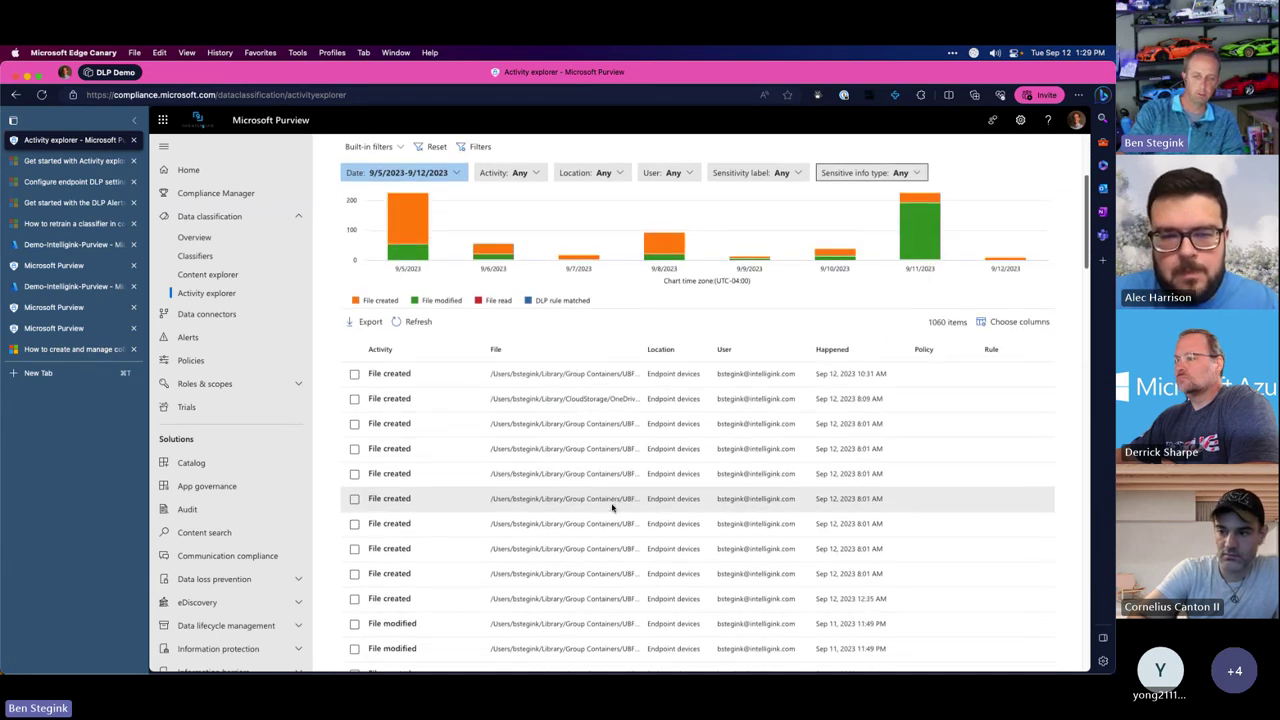
pyautogui.moveTo(646, 358); pyautogui.dragTo(728, 348)
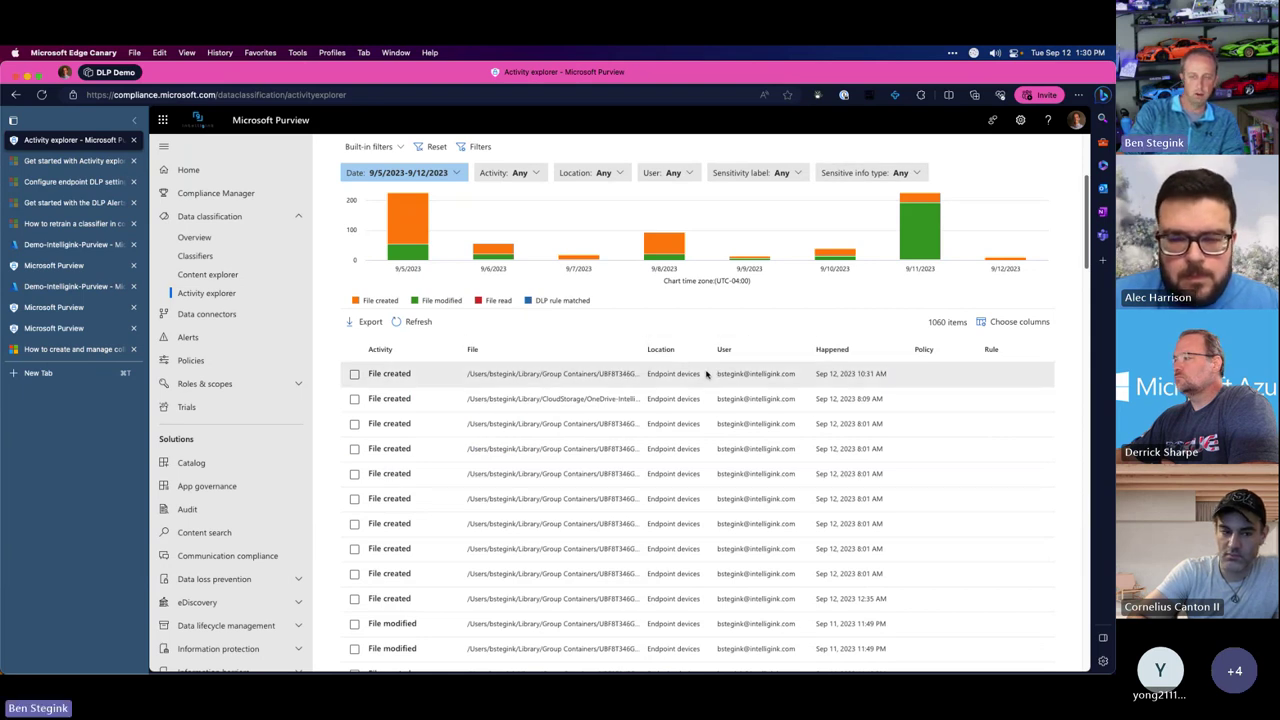
pyautogui.scroll(-3, 706, 374)
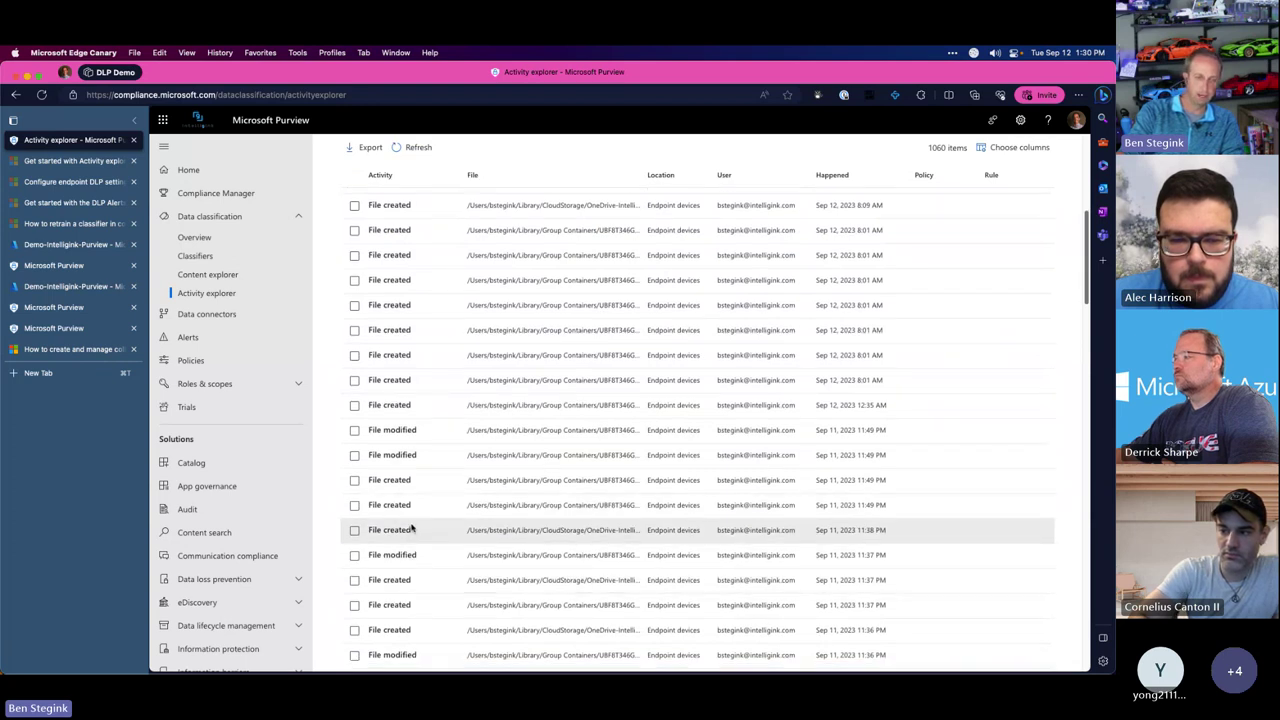
pyautogui.scroll(-10, 411, 528)
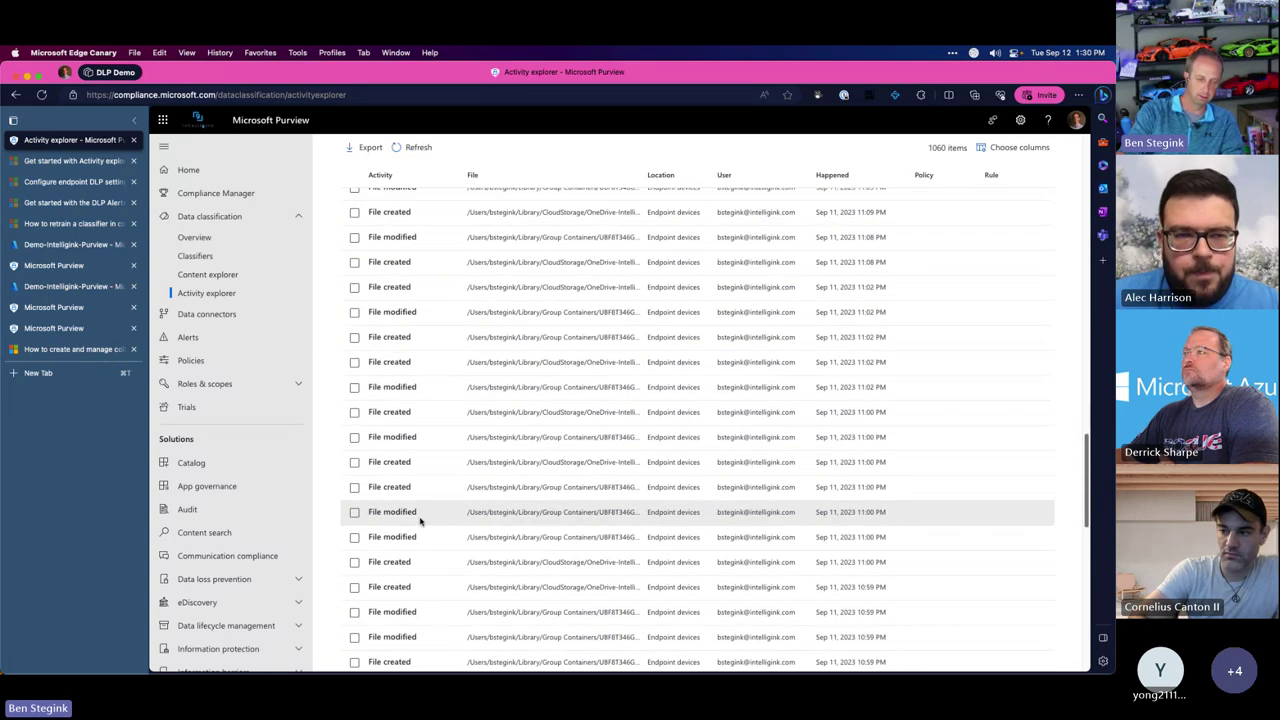
pyautogui.scroll(-5, 422, 518)
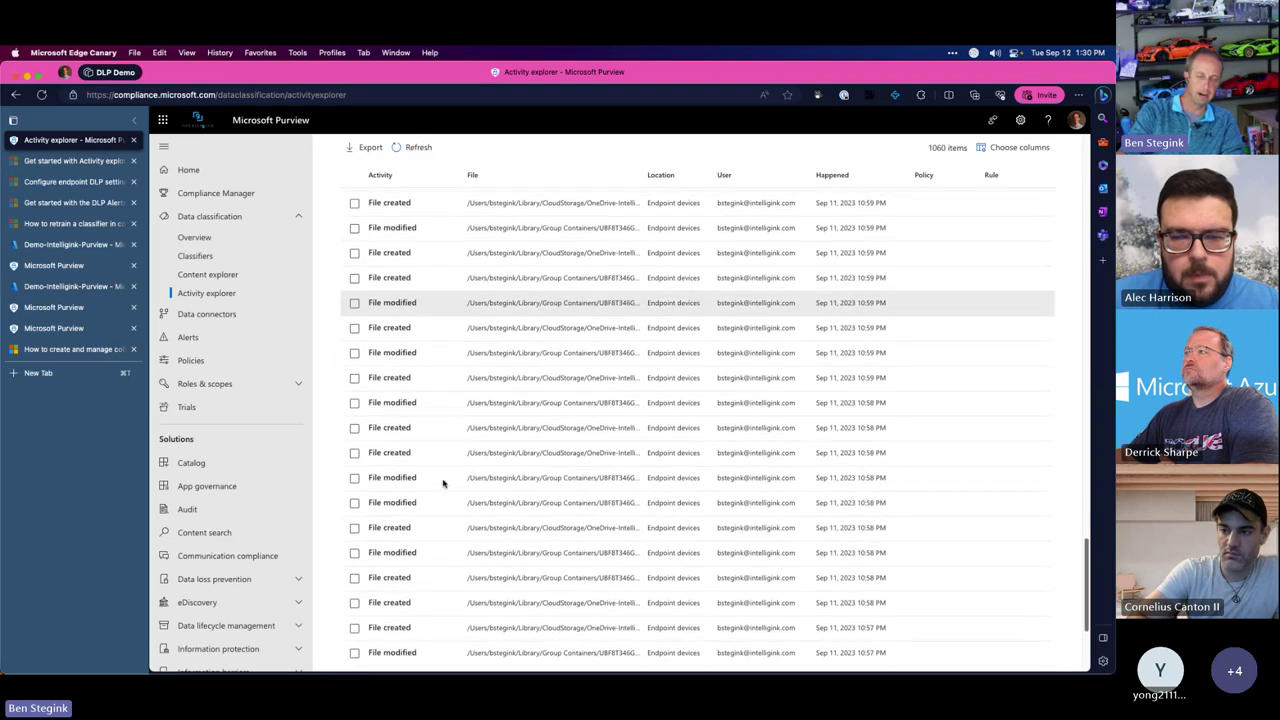
pyautogui.scroll(15, 443, 484)
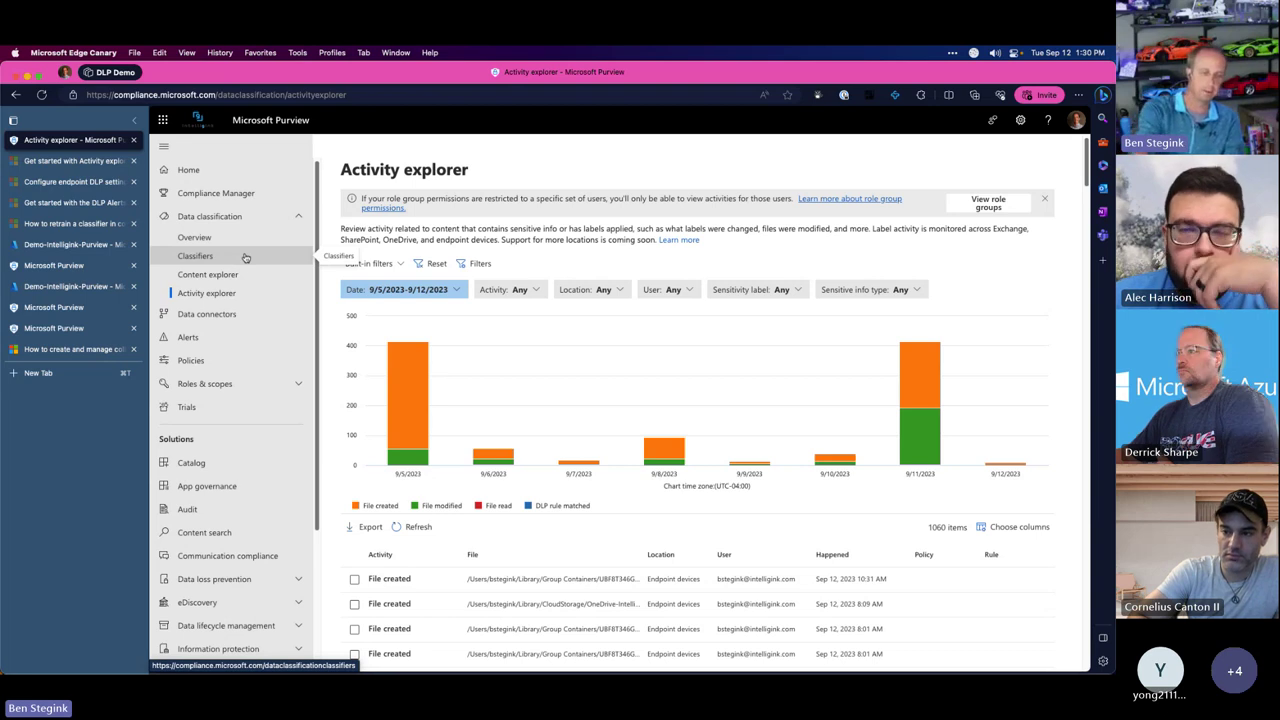
# Expand the Information protection solution and go to its Overview page
pyautogui.scroll(-2, 252, 456)
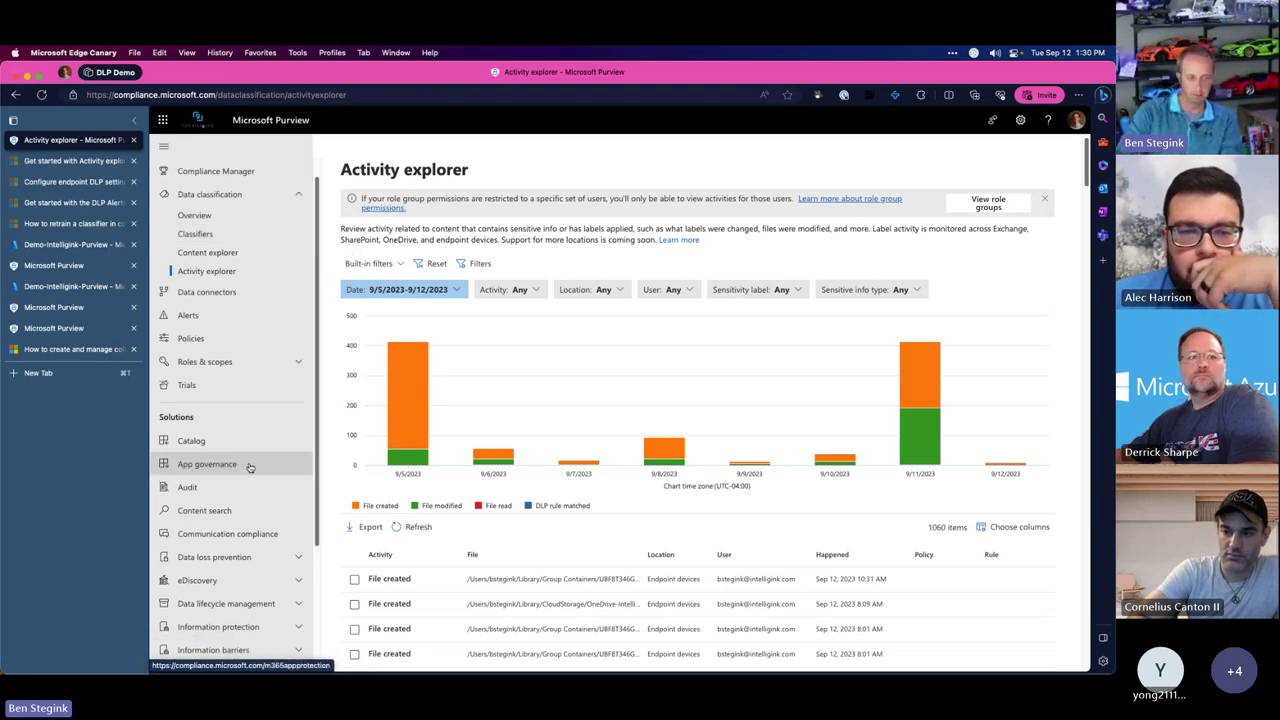
pyautogui.scroll(-7, 250, 452)
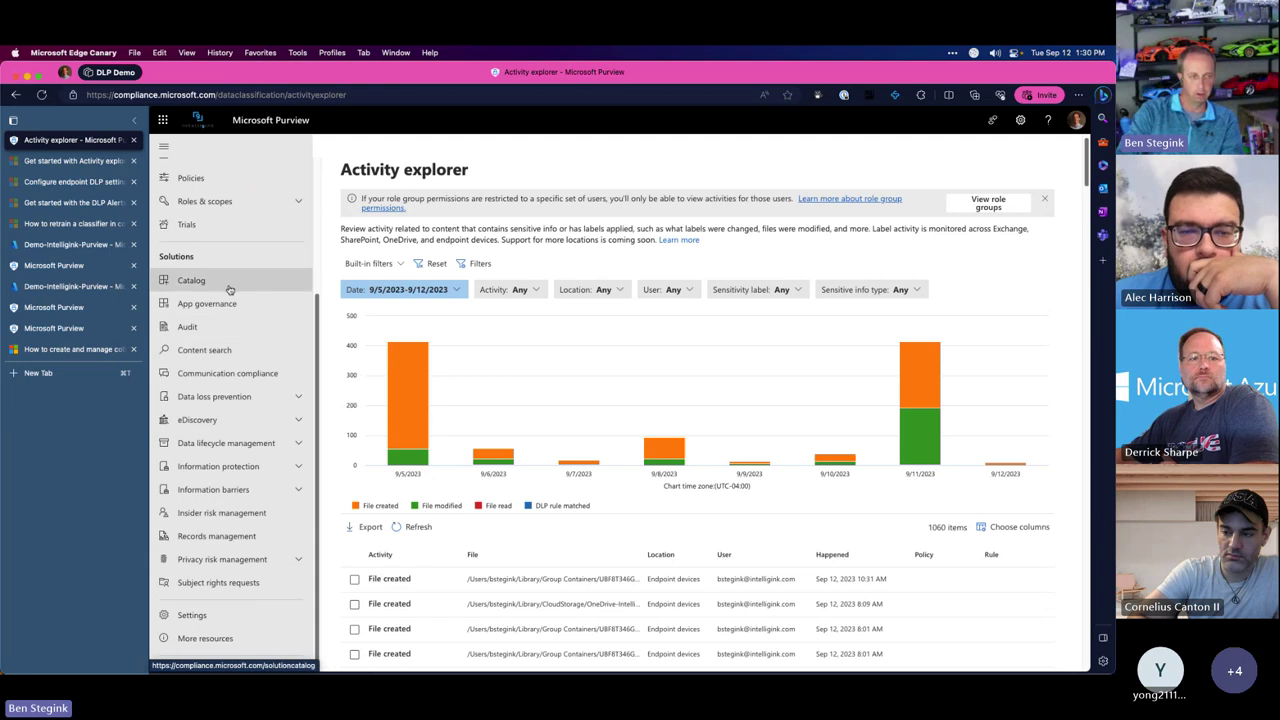
pyautogui.click(266, 467)
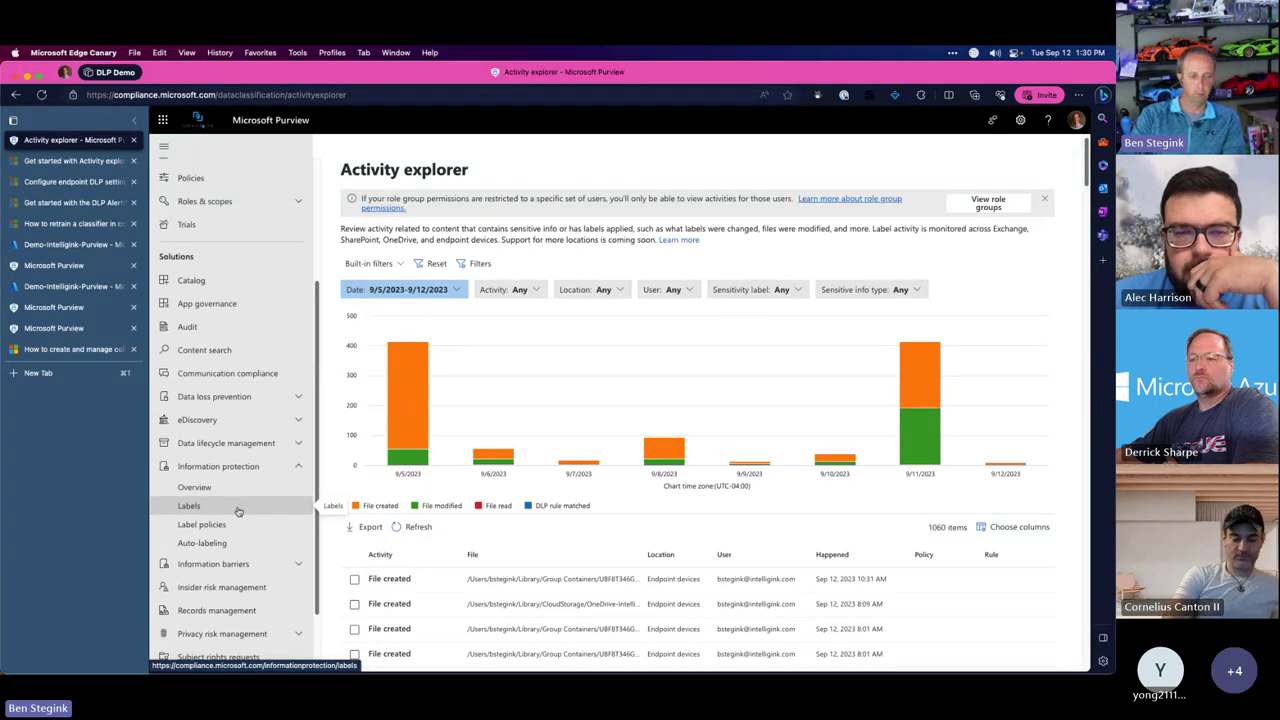
pyautogui.scroll(2, 238, 511)
pyautogui.scroll(1, 236, 530)
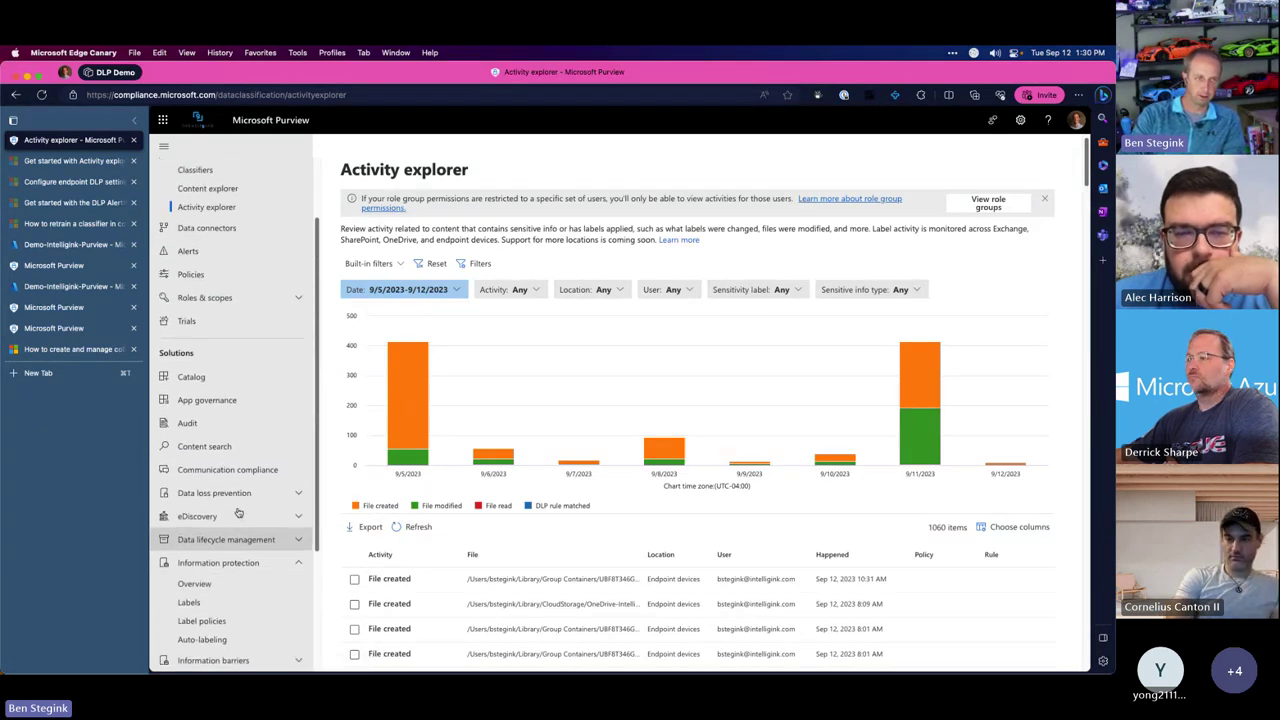
pyautogui.scroll(-1, 230, 565)
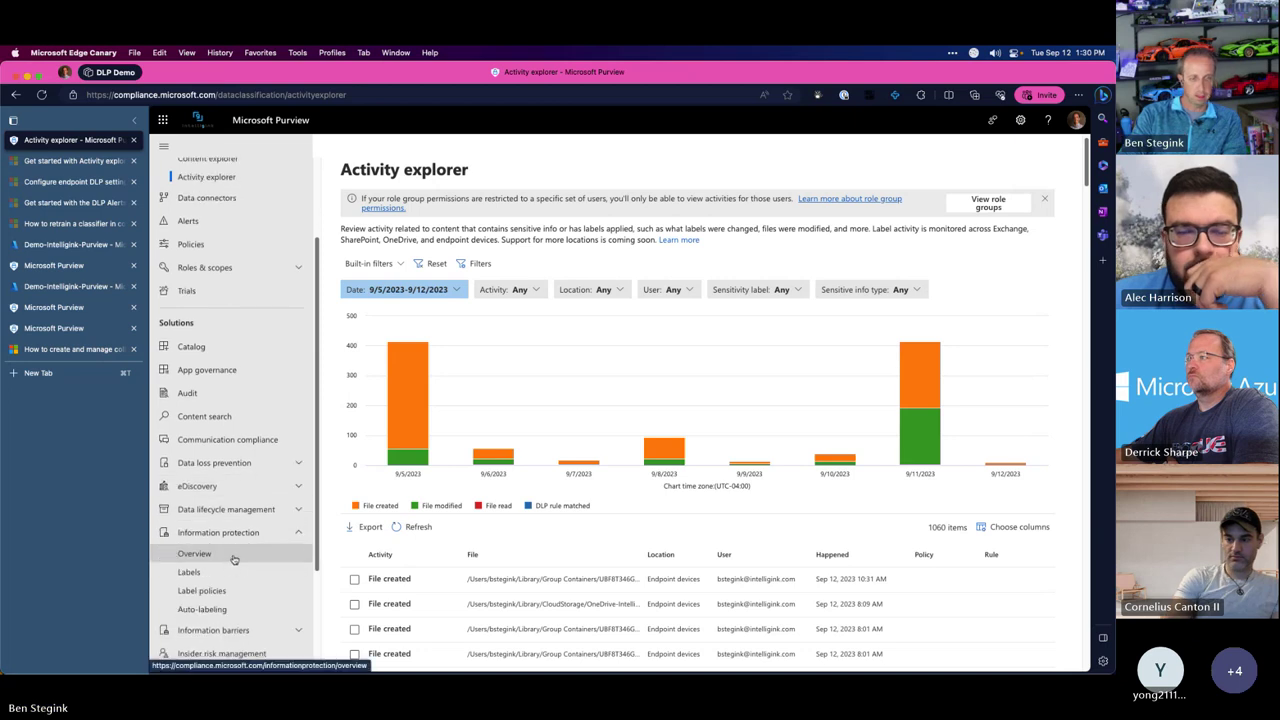
pyautogui.click(229, 555)
# Review the recommended actions, top applied sensitivity labels and label locations on the Information protection overview
pyautogui.scroll(4, 239, 332)
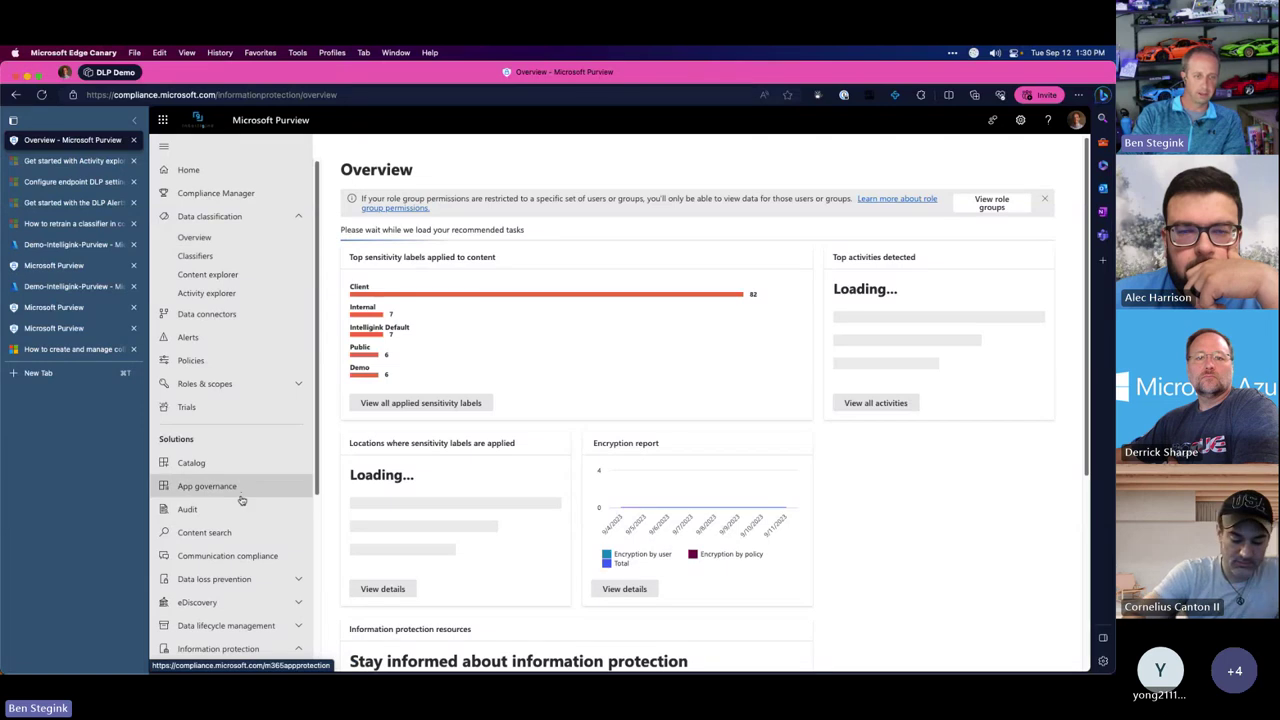
pyautogui.scroll(-3, 246, 500)
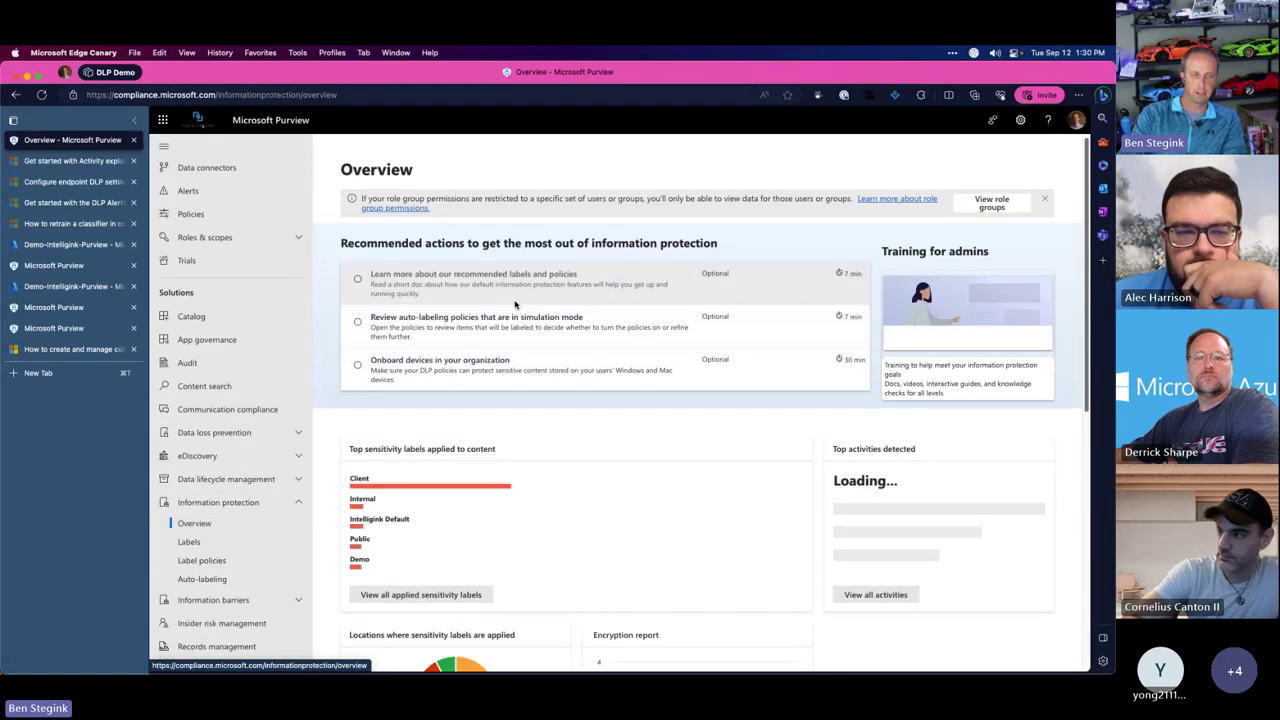
pyautogui.scroll(-3, 500, 398)
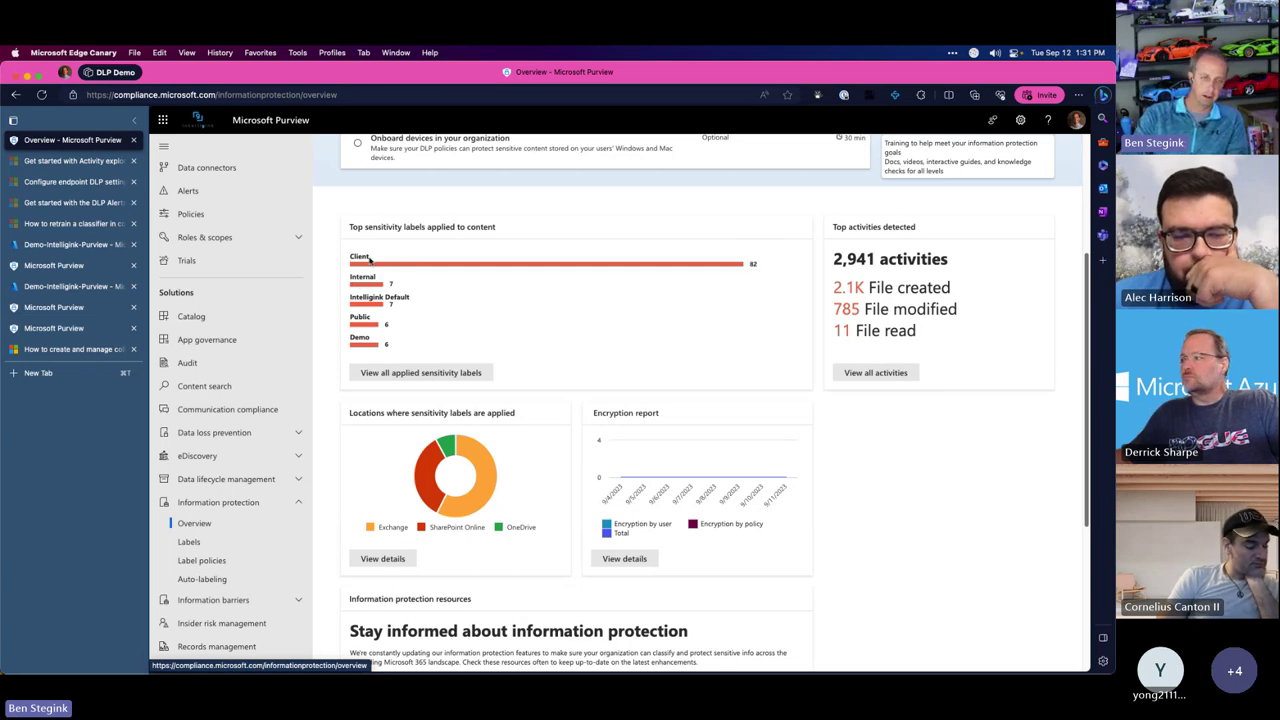
pyautogui.moveTo(372, 358)
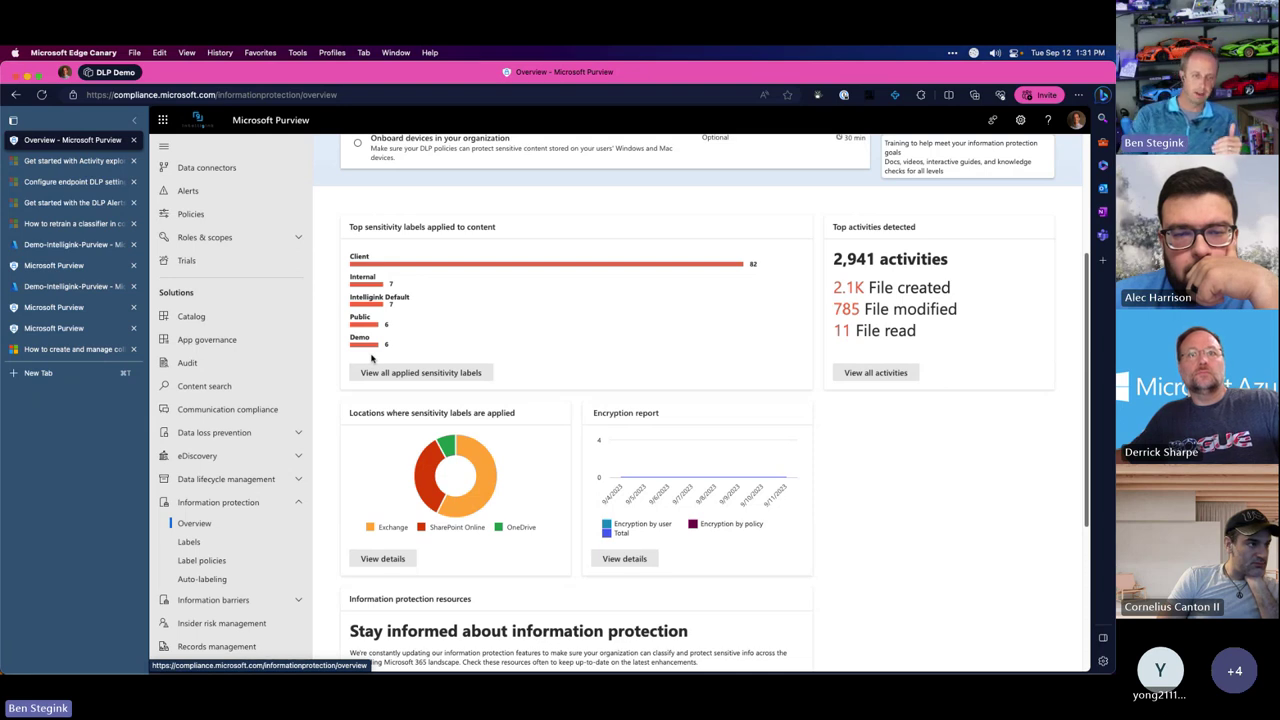
# View the list of auto-labeling policies under Information protection
pyautogui.click(218, 585)
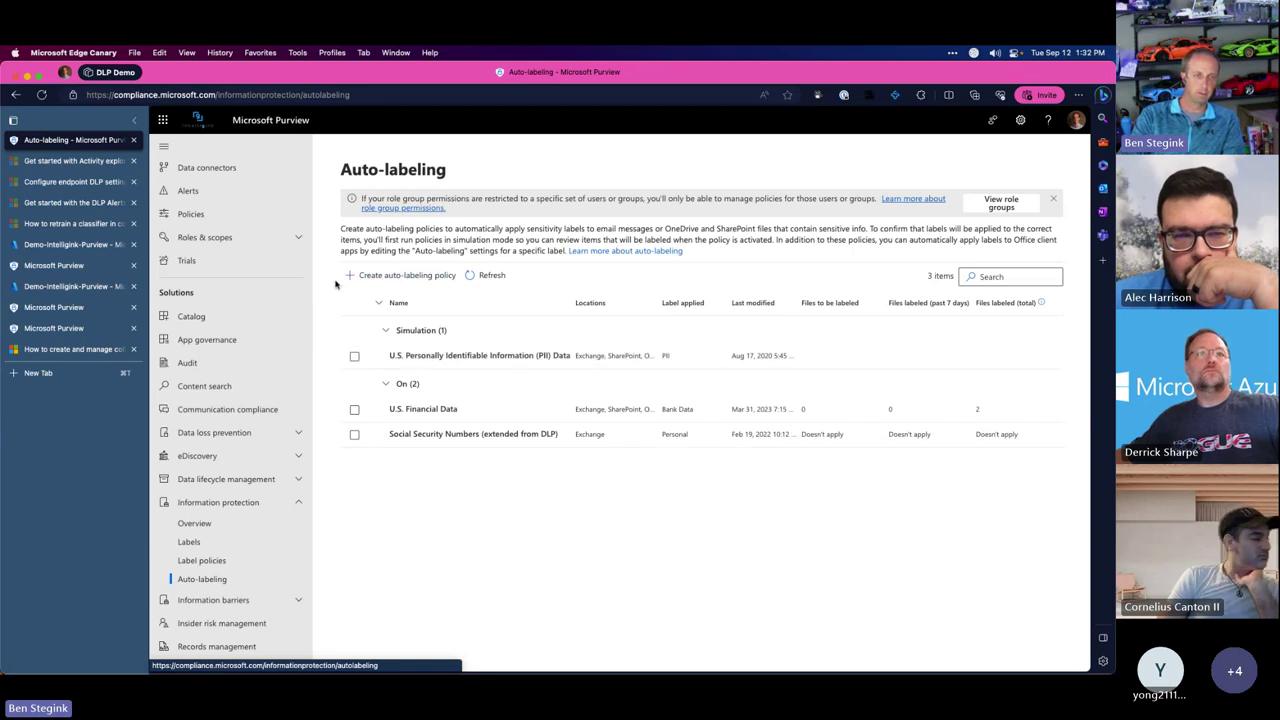
pyautogui.scroll(3, 238, 262)
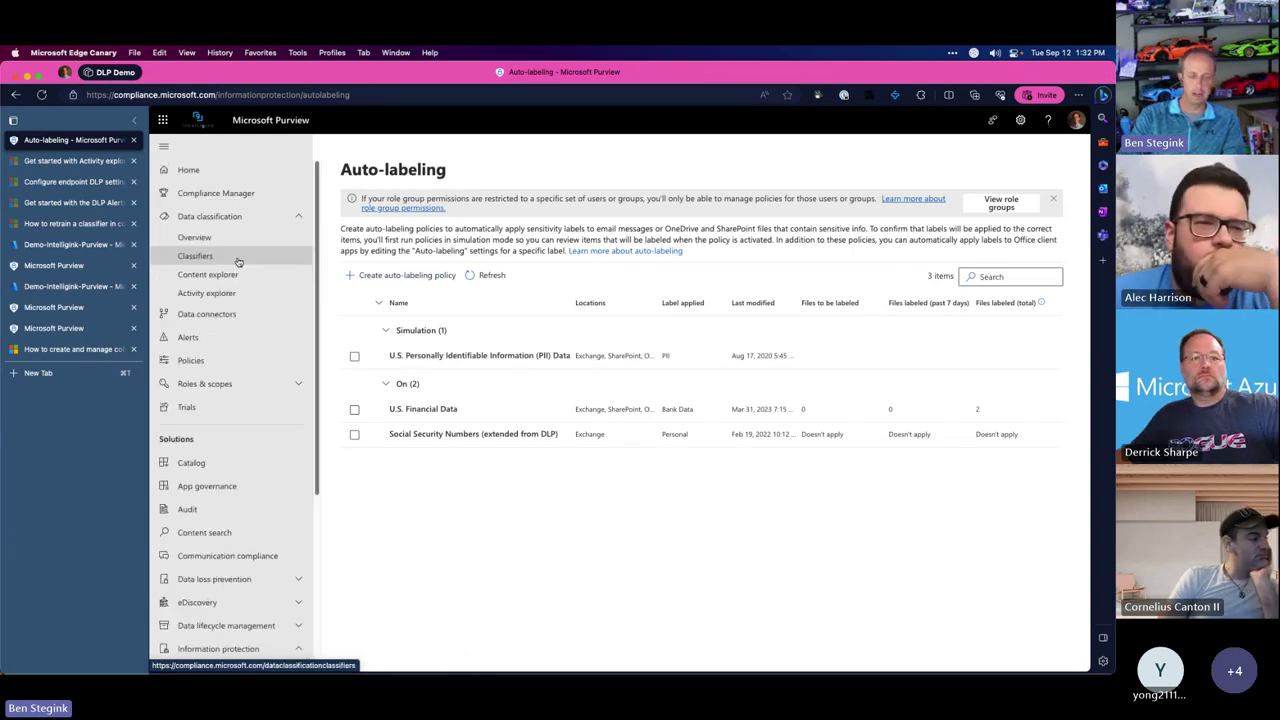
pyautogui.scroll(-3, 245, 300)
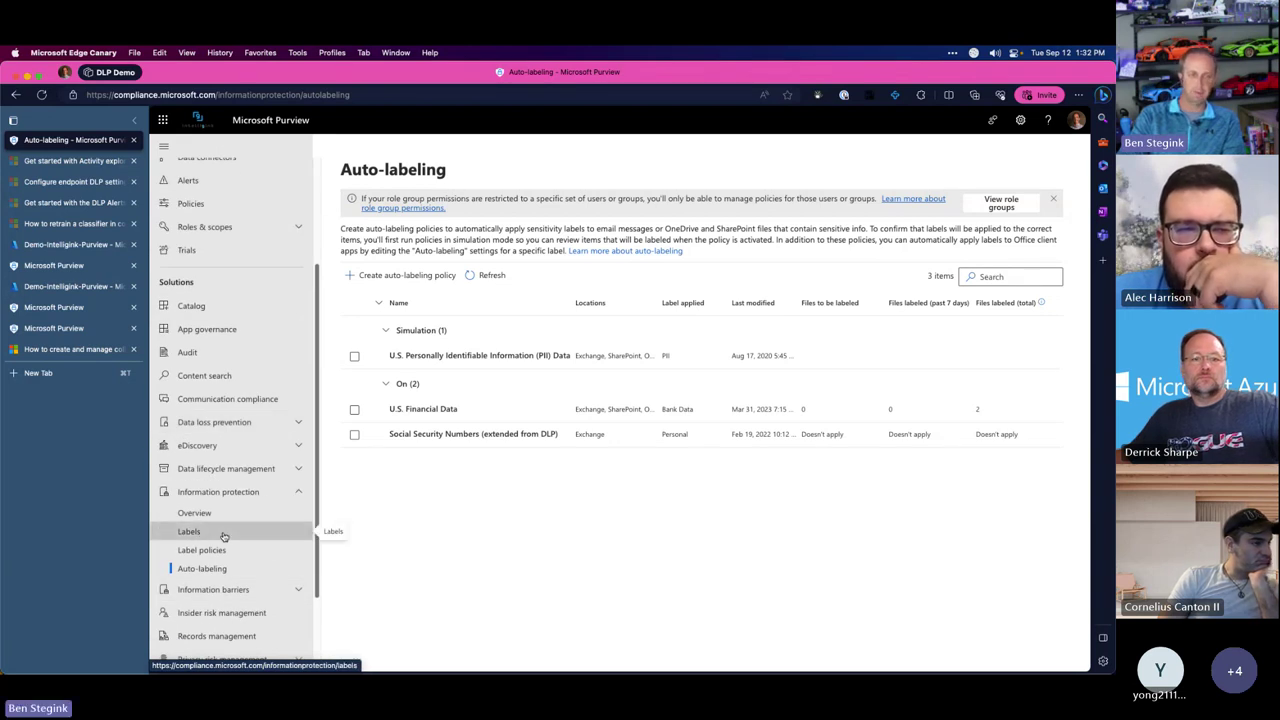
# Start creating a new sensitivity label from the Labels page and name it "Confidential"
pyautogui.click(223, 536)
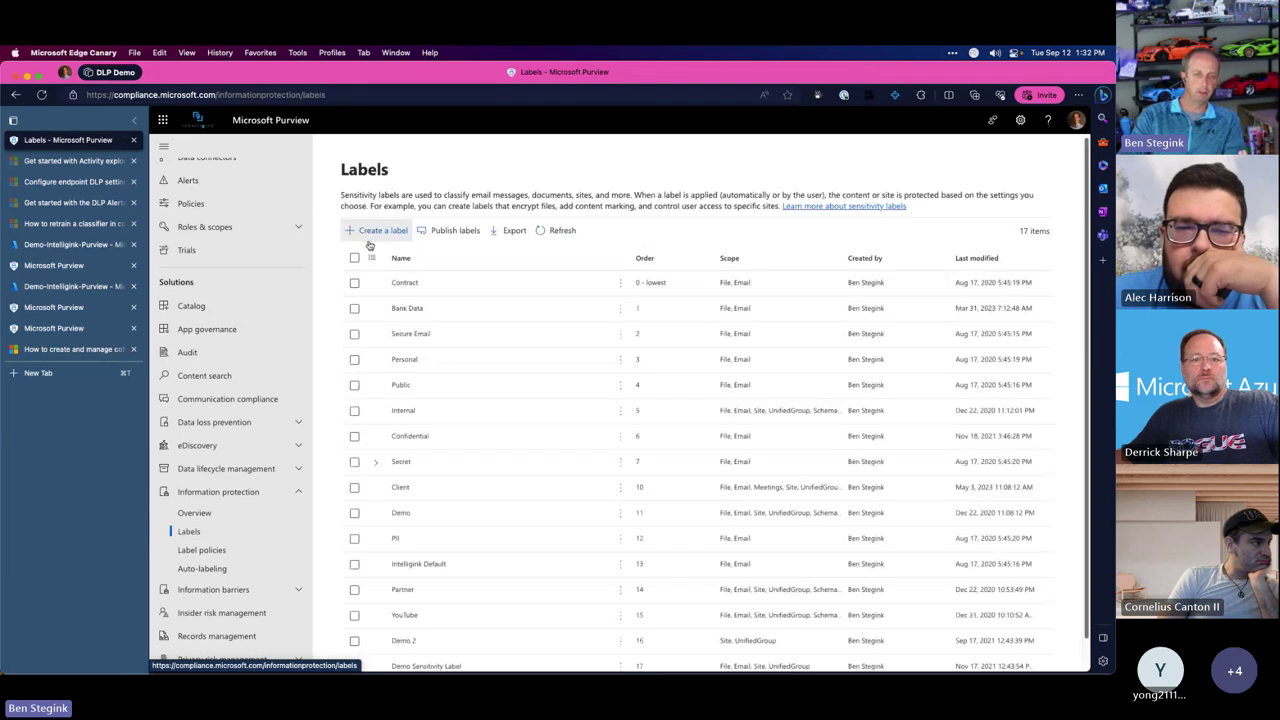
pyautogui.click(360, 233)
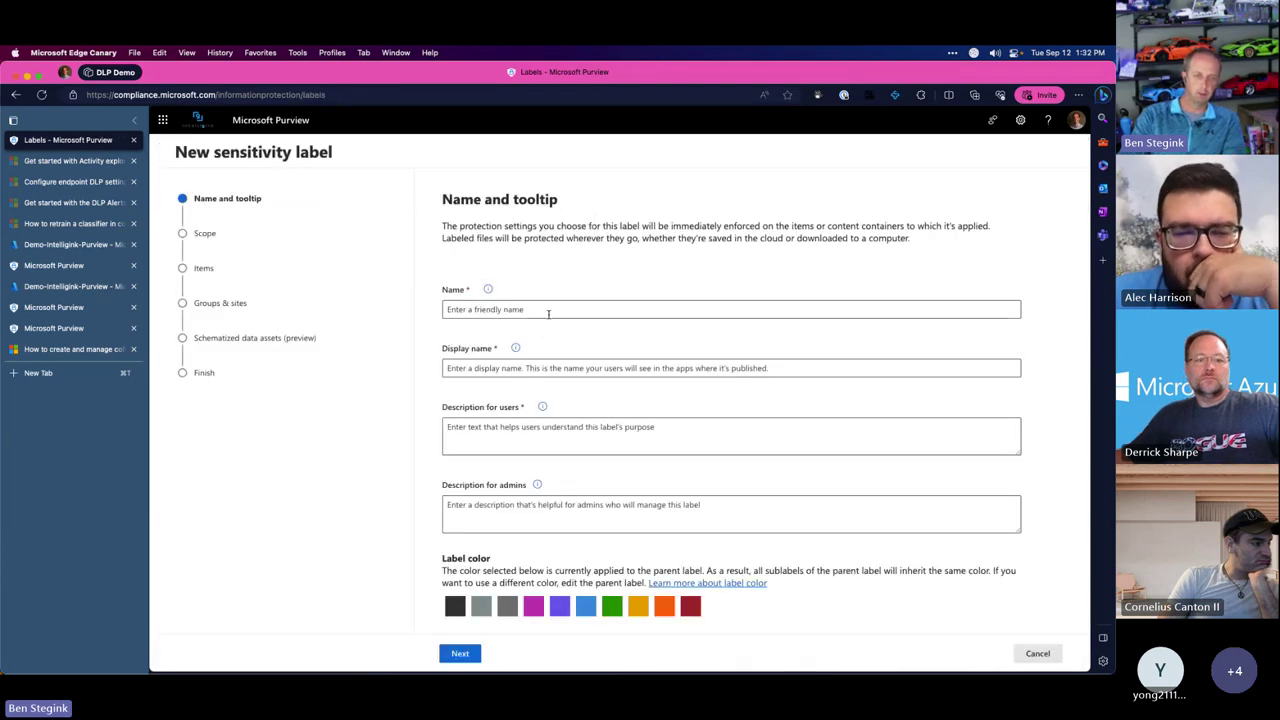
pyautogui.click(548, 313)
pyautogui.write('Net')
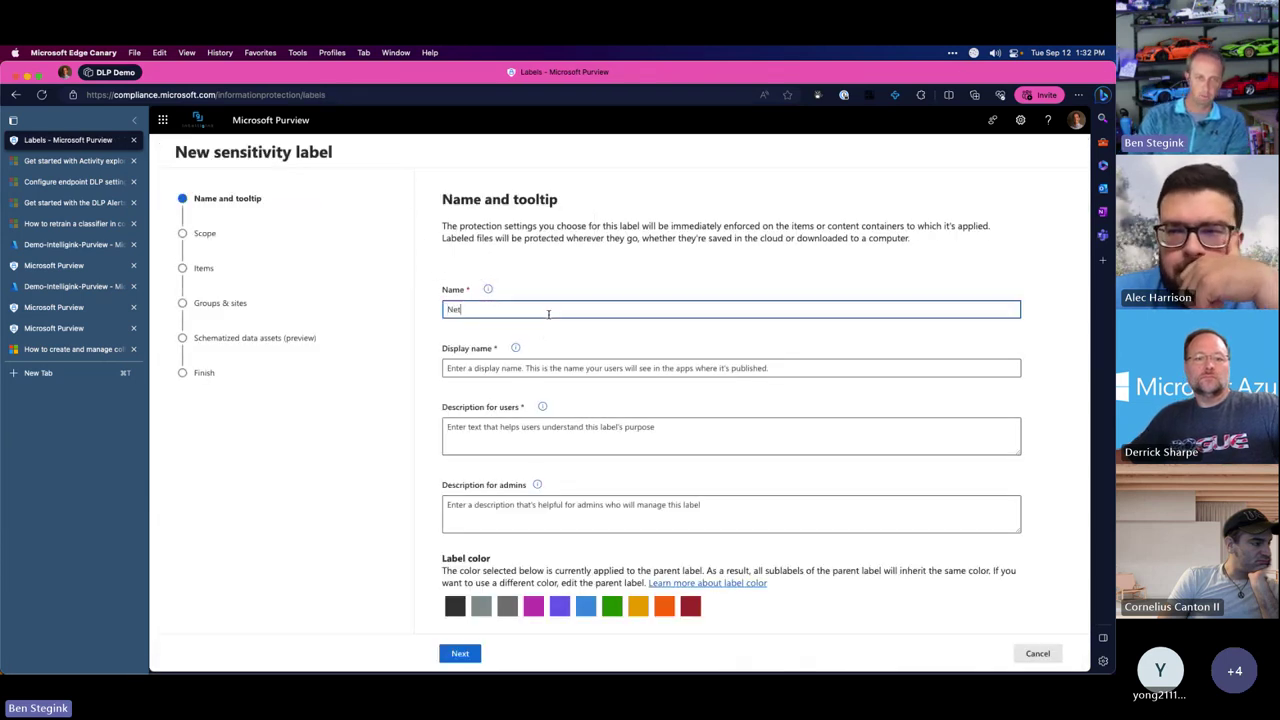
pyautogui.press('BackSpace')
pyautogui.press('BackSpace')
pyautogui.press('BackSpace')
pyautogui.write('Co')
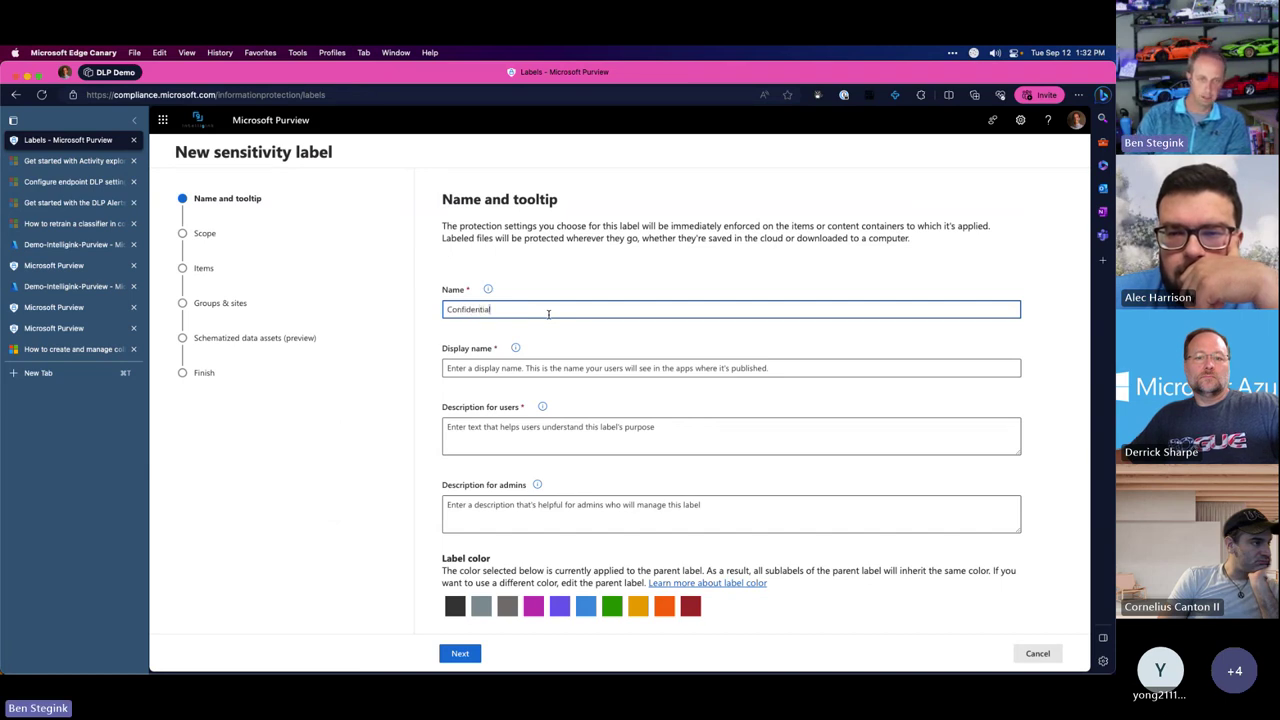
pyautogui.write('nfidential')
# Copy the new label's name and reuse "Confidential" as its display name
pyautogui.hotkey('shift', 'Left')
pyautogui.hotkey('shift', 'Left')
pyautogui.hotkey('shift', 'Left')
pyautogui.hotkey('shift', 'Left')
pyautogui.hotkey('shift', 'Left')
pyautogui.hotkey('shift', 'Left')
pyautogui.hotkey('shift', 'Left')
pyautogui.hotkey('shift', 'Left')
pyautogui.hotkey('shift', 'Left')
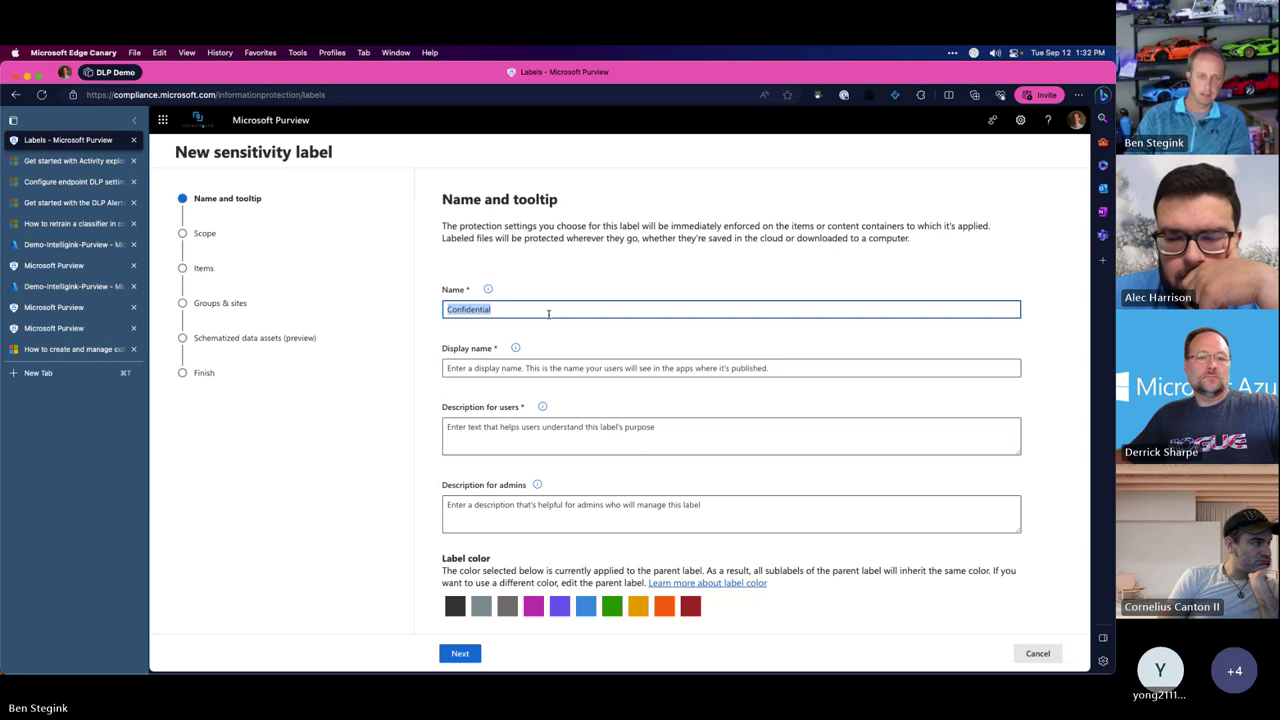
pyautogui.click(554, 371)
pyautogui.write('Confidential')
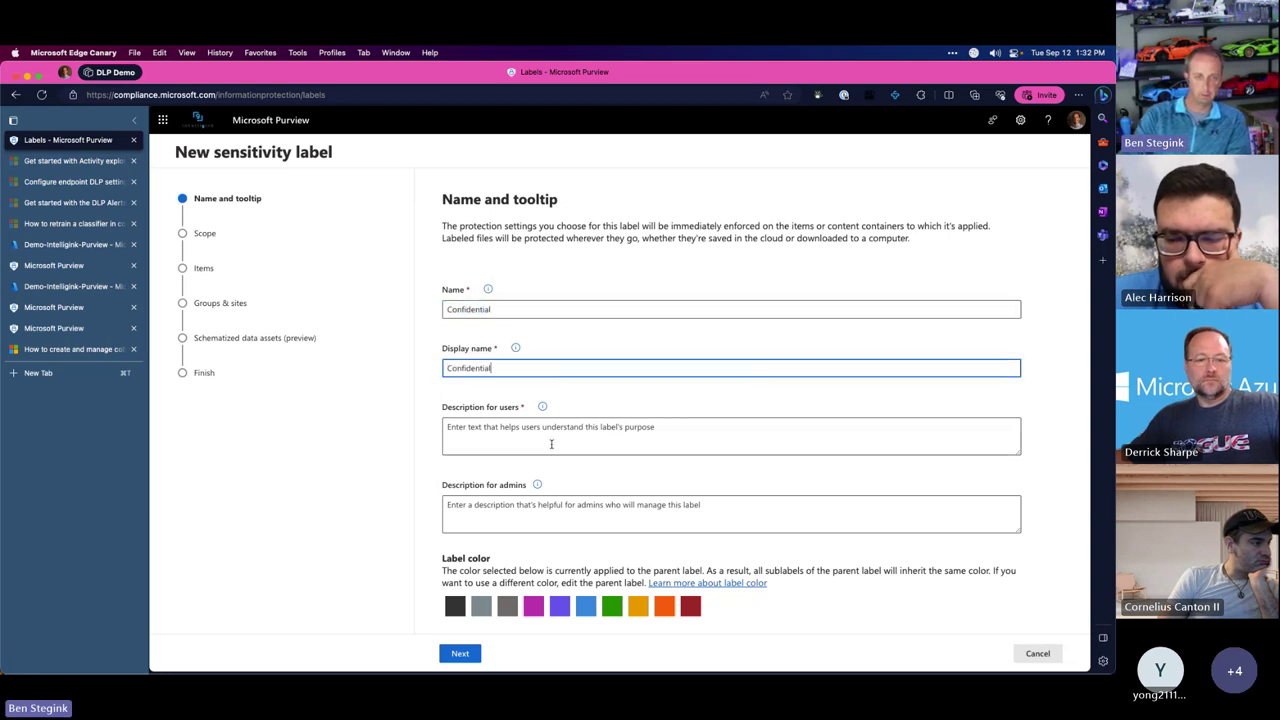
# Set the user and admin descriptions to "Confidential", choose the dark red label color, and try to continue, dismissing any error dialog
pyautogui.click(540, 440)
pyautogui.write('Confidential')
pyautogui.click(508, 506)
pyautogui.write('Confidential')
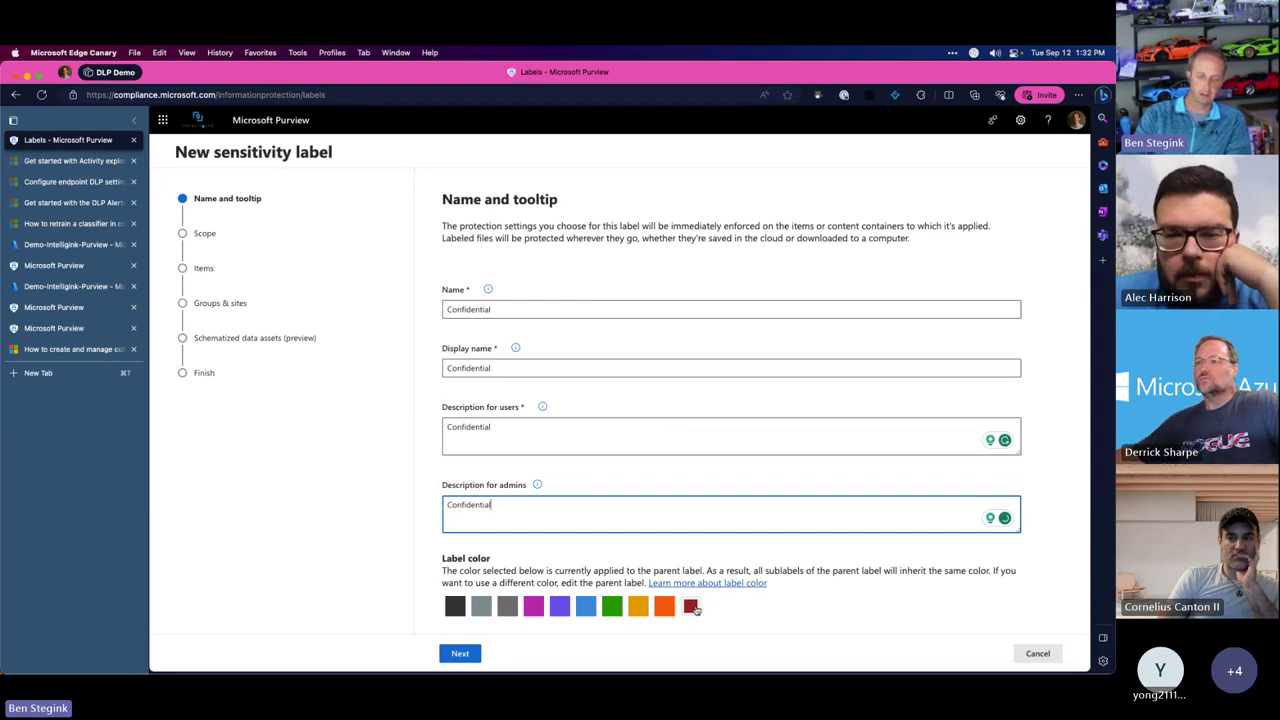
pyautogui.click(474, 653)
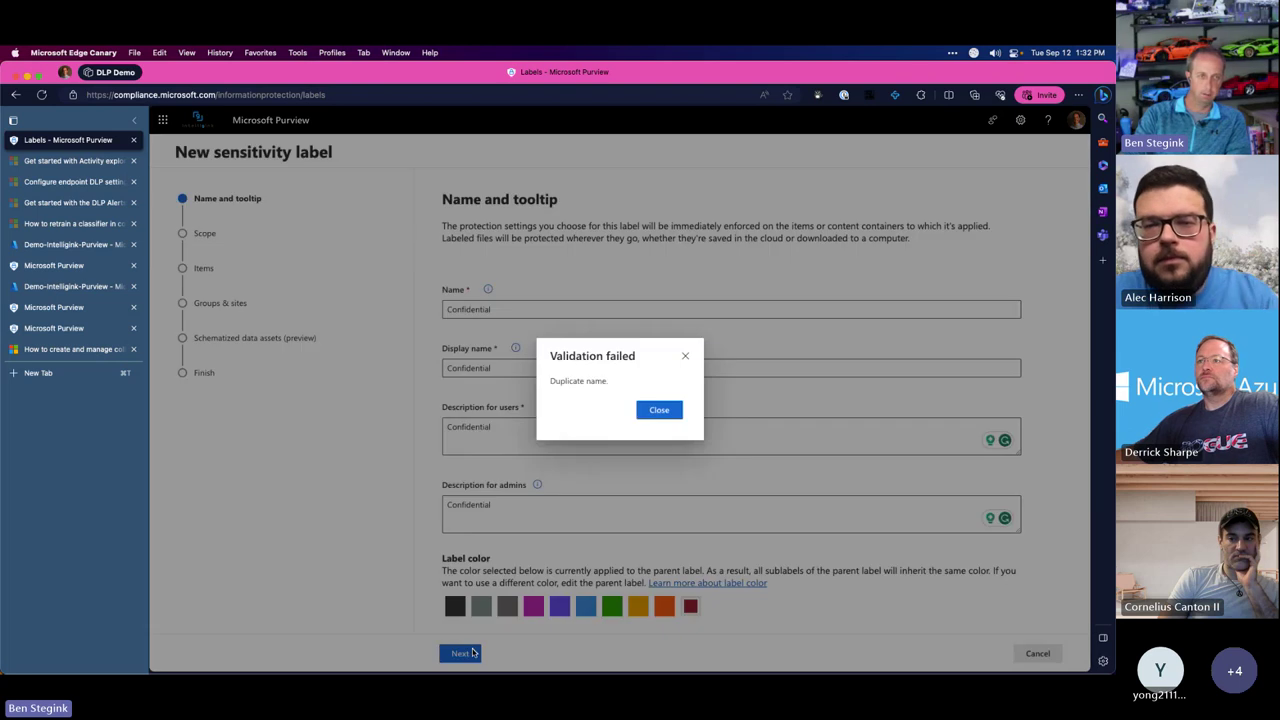
pyautogui.click(659, 409)
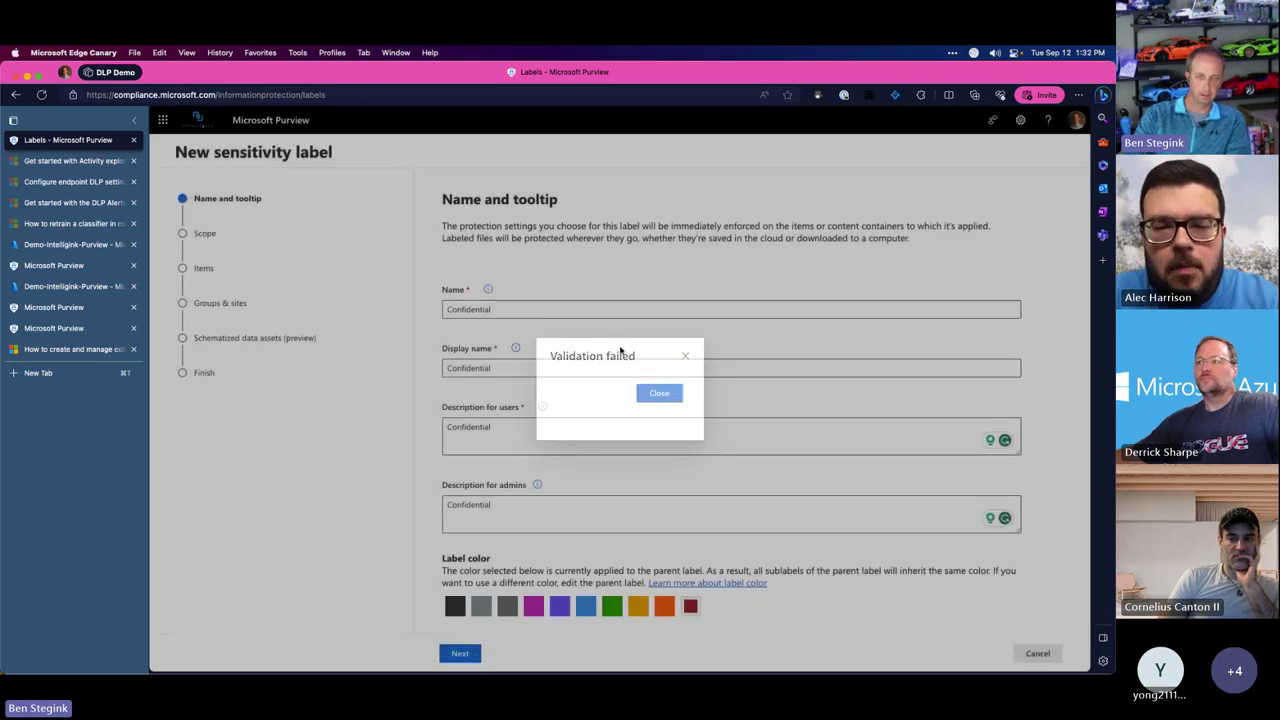
# Change the label's name and display name to "ConfidentialDemo" and continue to the scope settings
pyautogui.write('2')
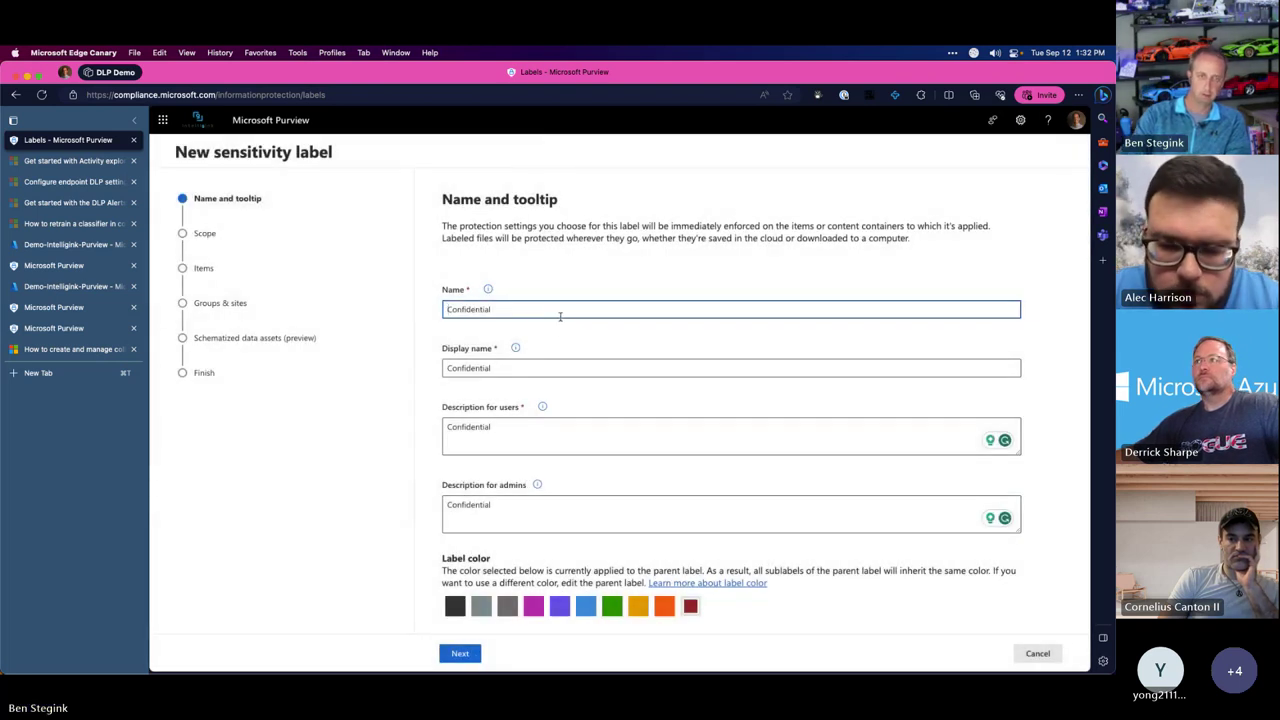
pyautogui.doubleClick(560, 316)
pyautogui.click(567, 308)
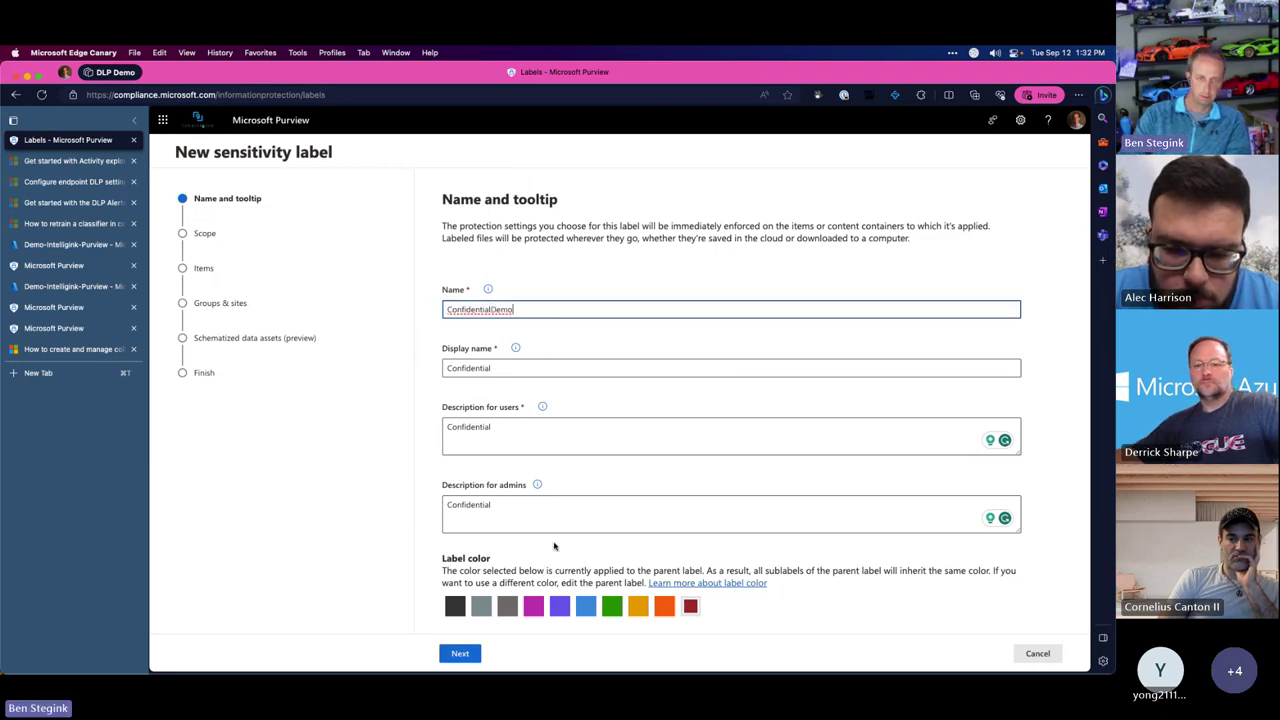
pyautogui.click(518, 367)
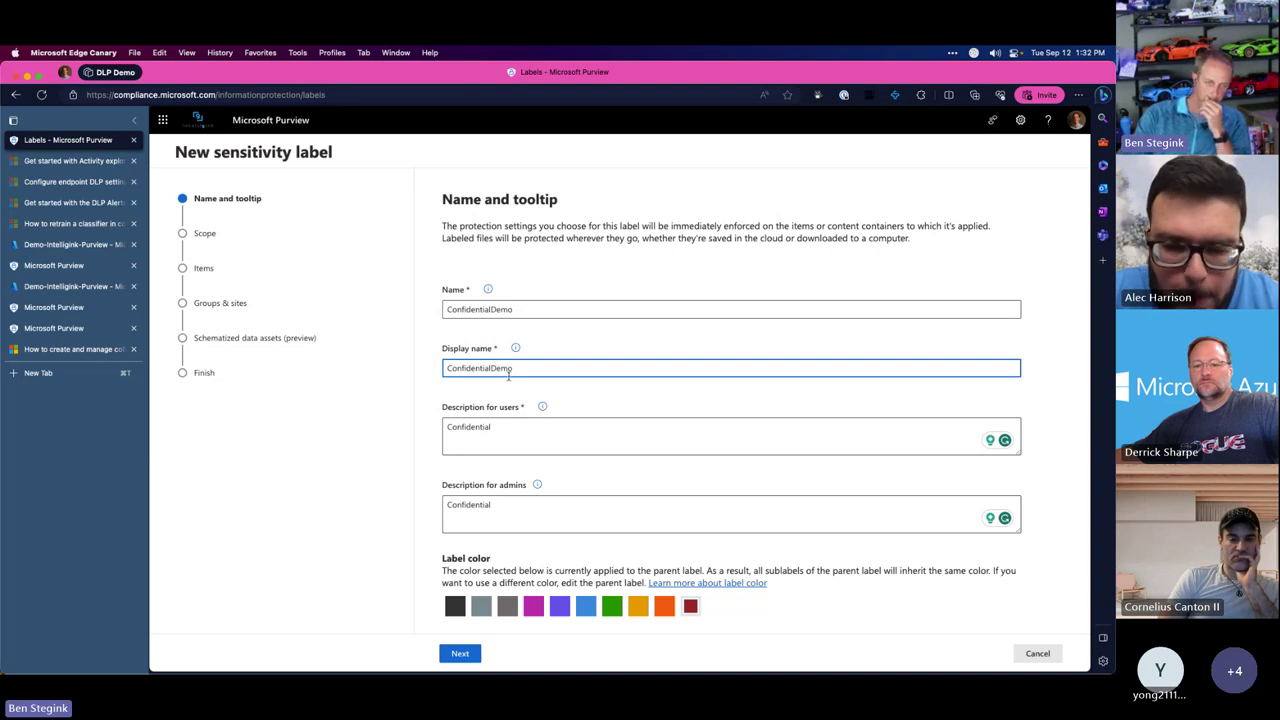
pyautogui.click(469, 655)
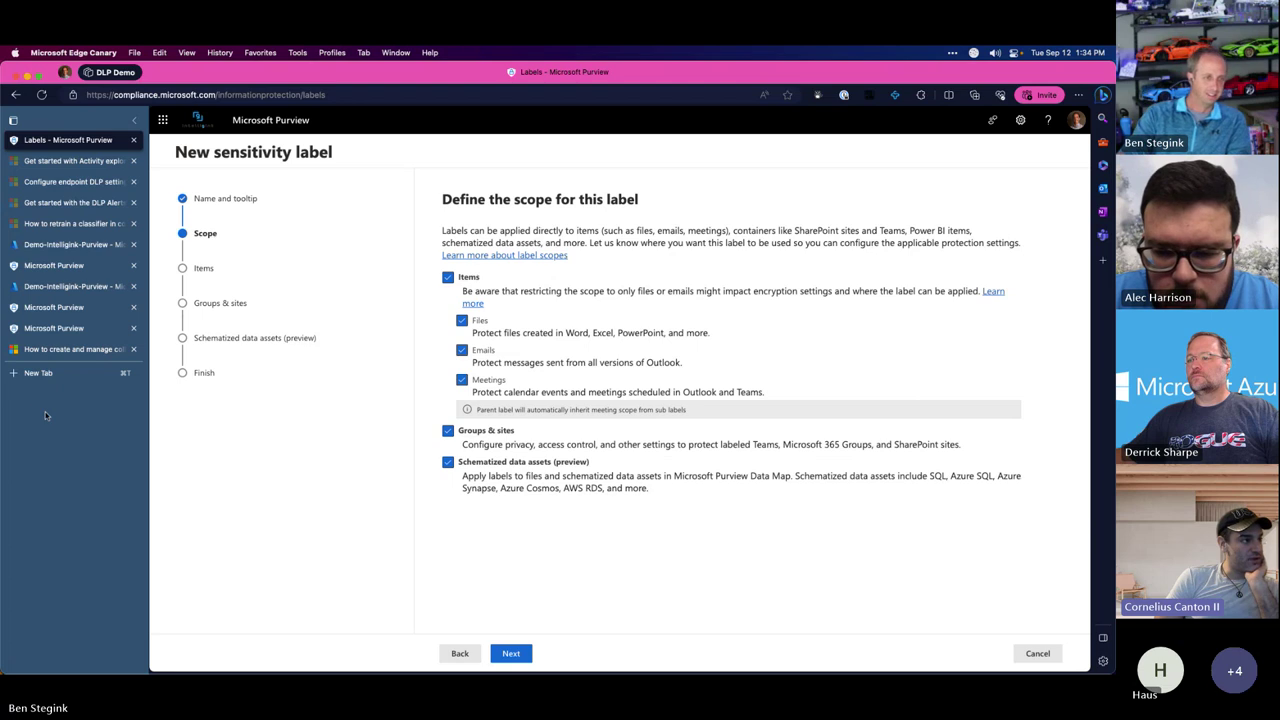
# Open the Intelligink channel on YouTube in a new browser tab
pyautogui.click(40, 372)
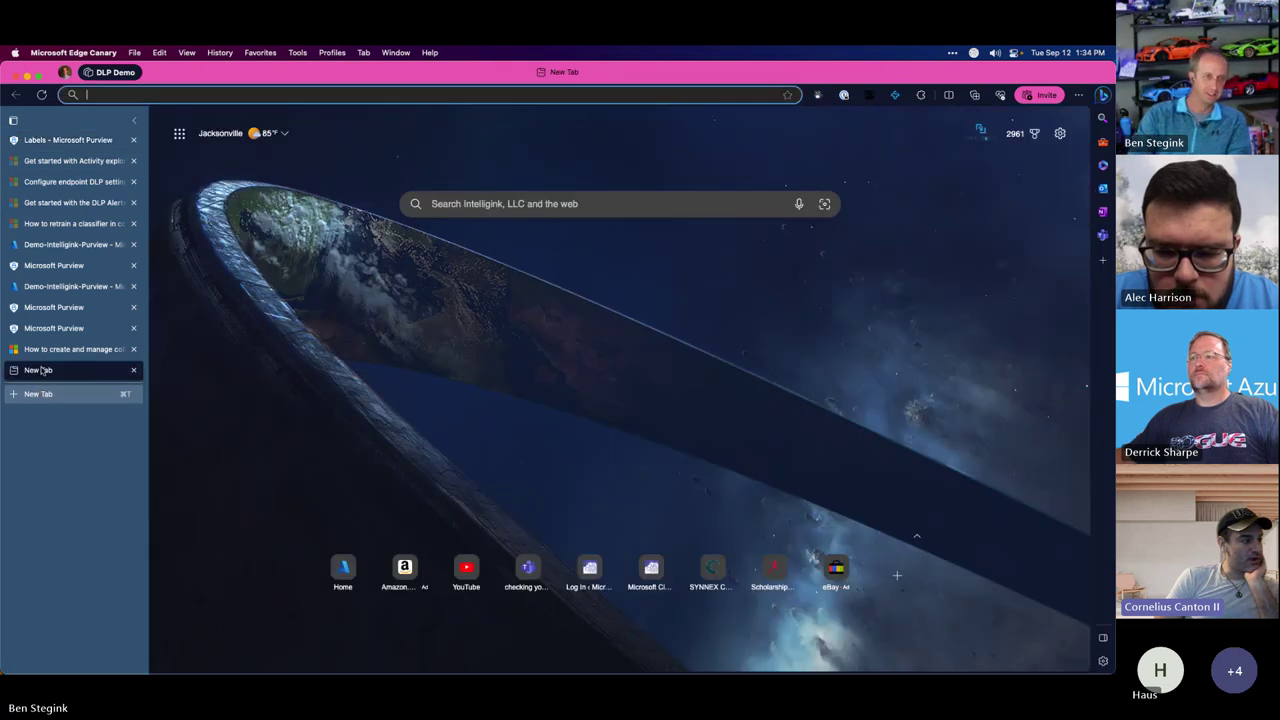
pyautogui.write('youtube.com/')
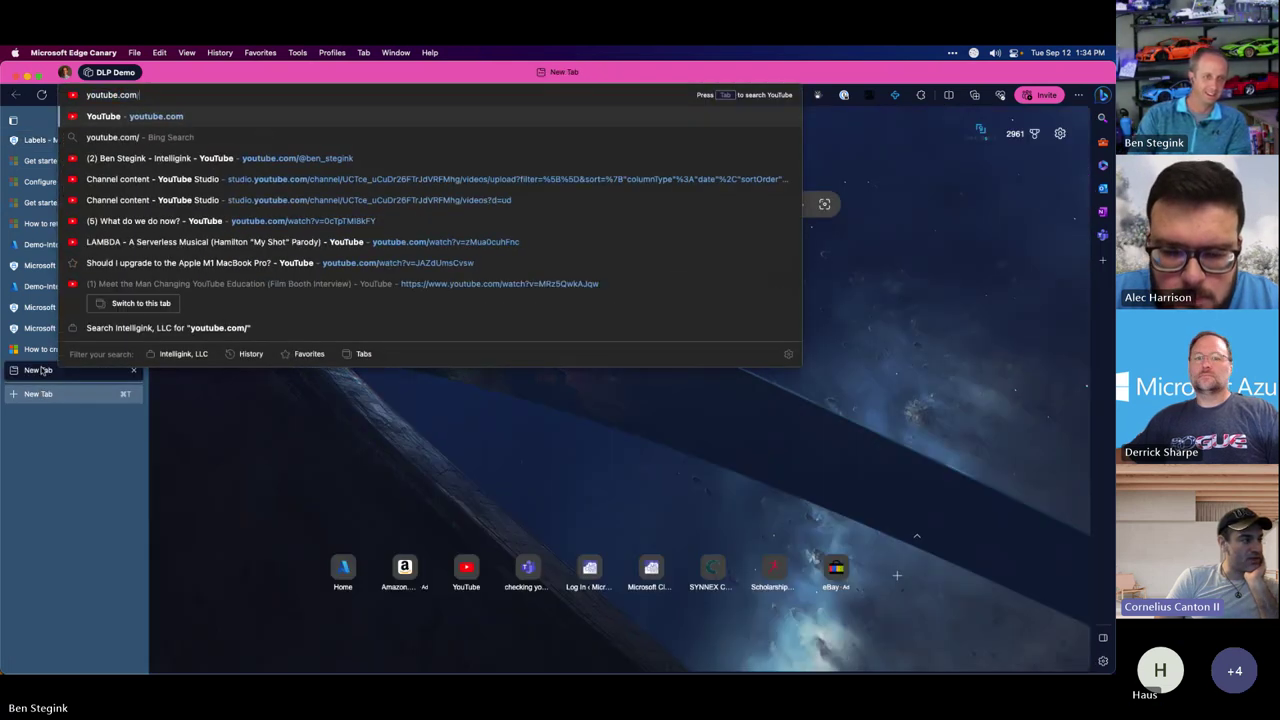
pyautogui.press('Down')
pyautogui.press('Down')
pyautogui.press('Return')
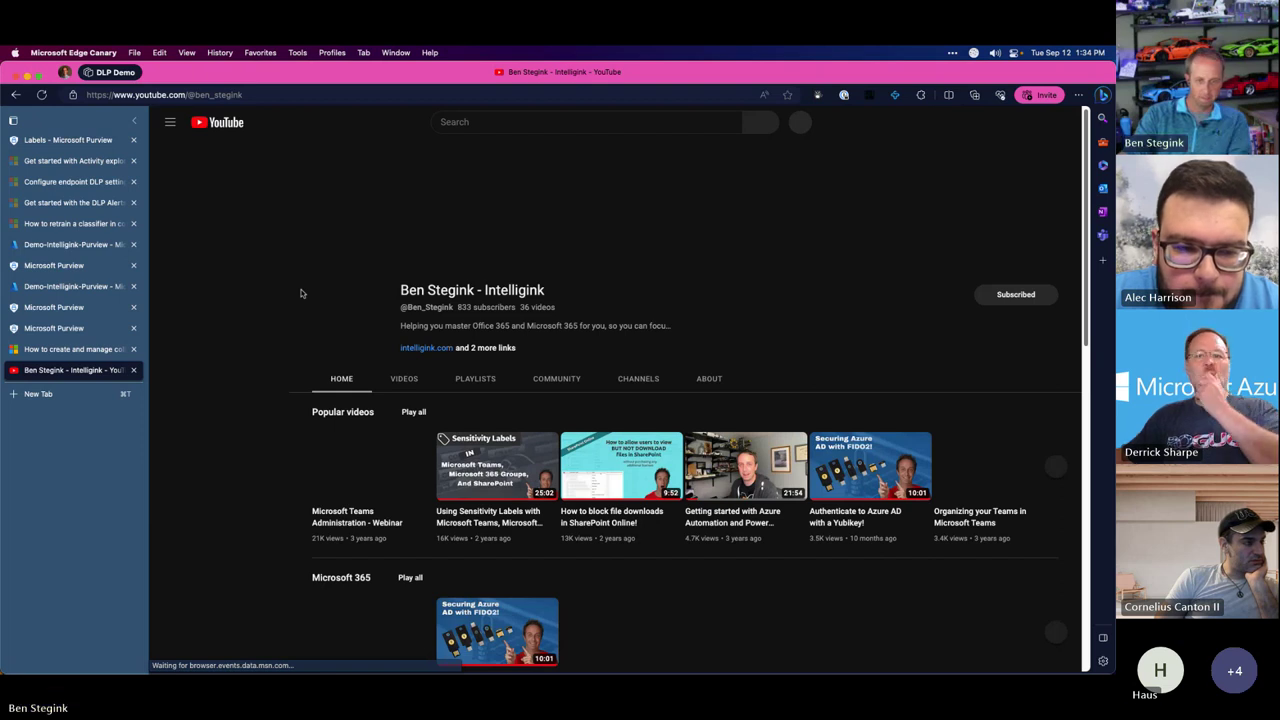
# Browse the channel's videos and open "Using Sensitivity Labels with Microsoft Teams, Microsoft 365 Groups, and SharePoint sites"
pyautogui.click(404, 378)
pyautogui.scroll(-3, 758, 522)
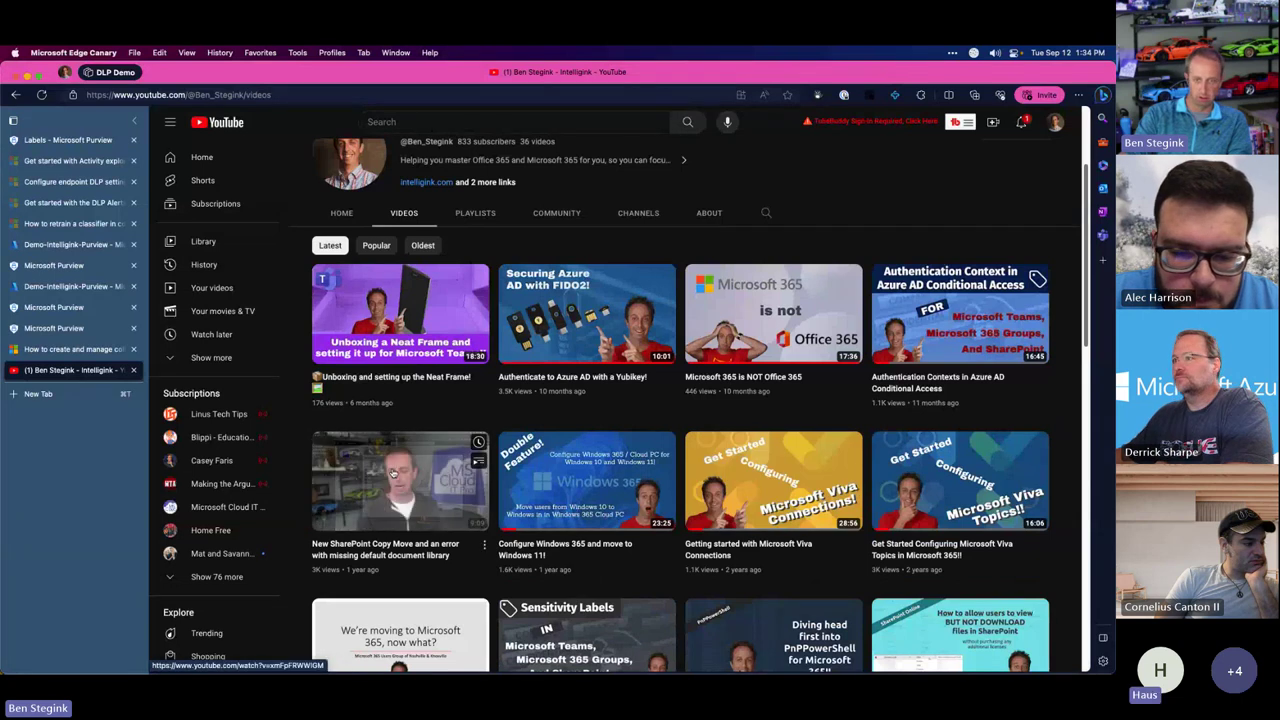
pyautogui.scroll(-2, 393, 473)
pyautogui.scroll(-3, 577, 502)
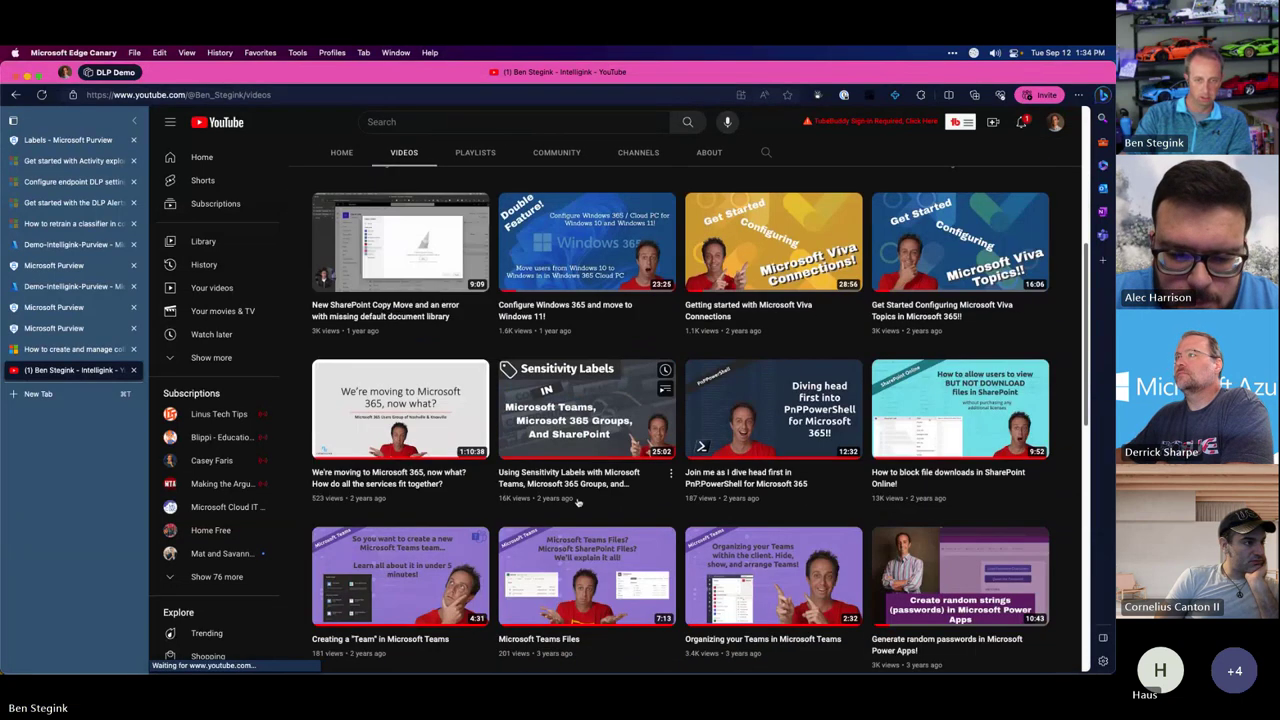
pyautogui.click(577, 480)
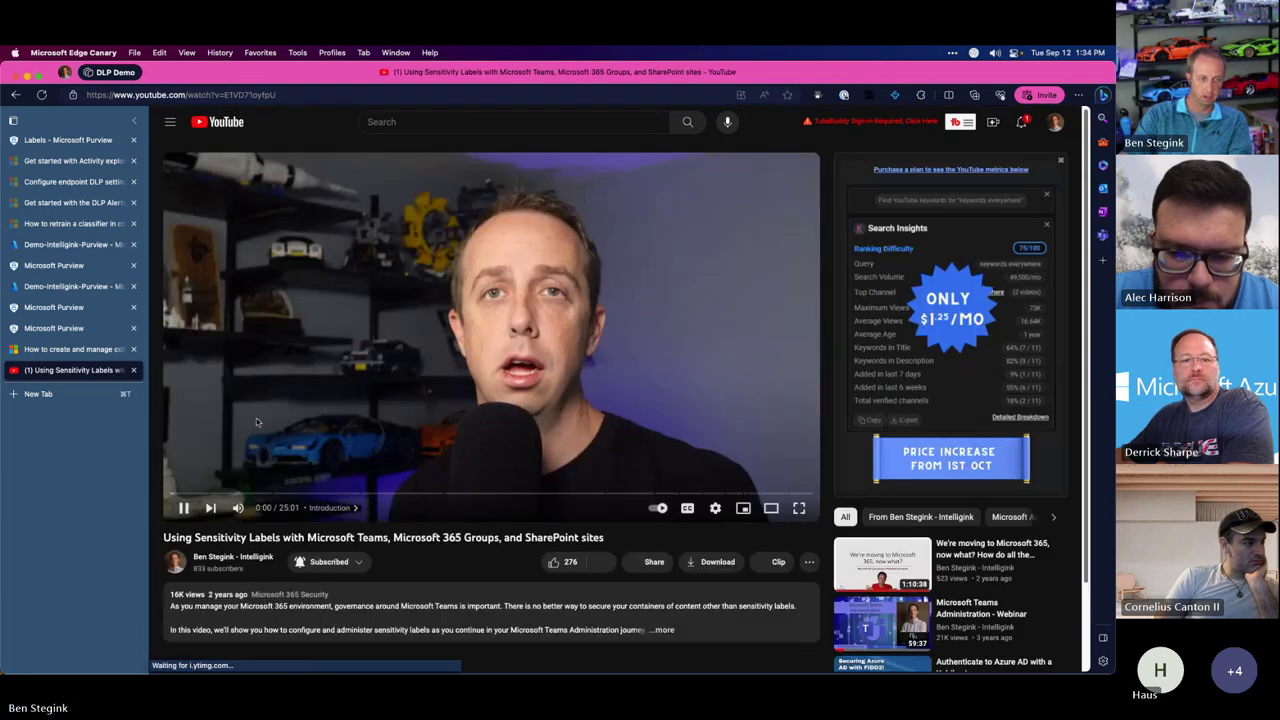
# Pause the video, copy its web address, and switch to Microsoft Teams by way of the sensitivity label page
pyautogui.click(256, 422)
pyautogui.click(241, 95)
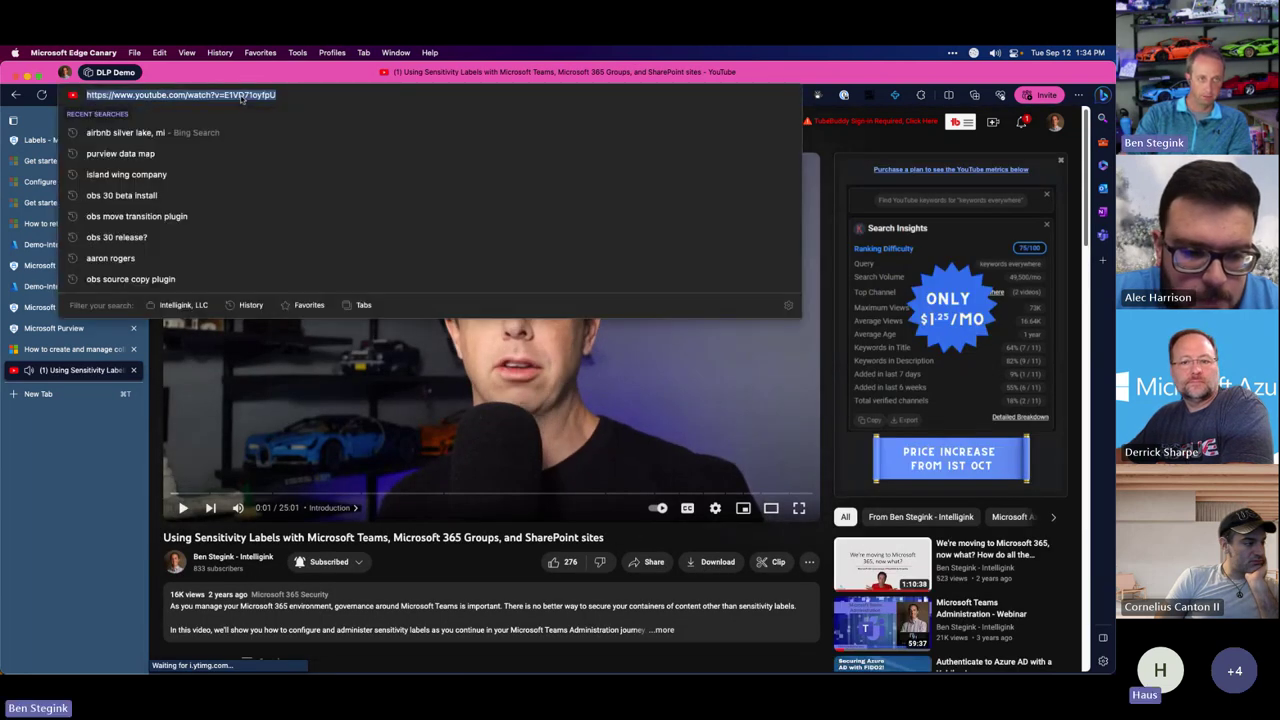
pyautogui.scroll(-1, 213, 566)
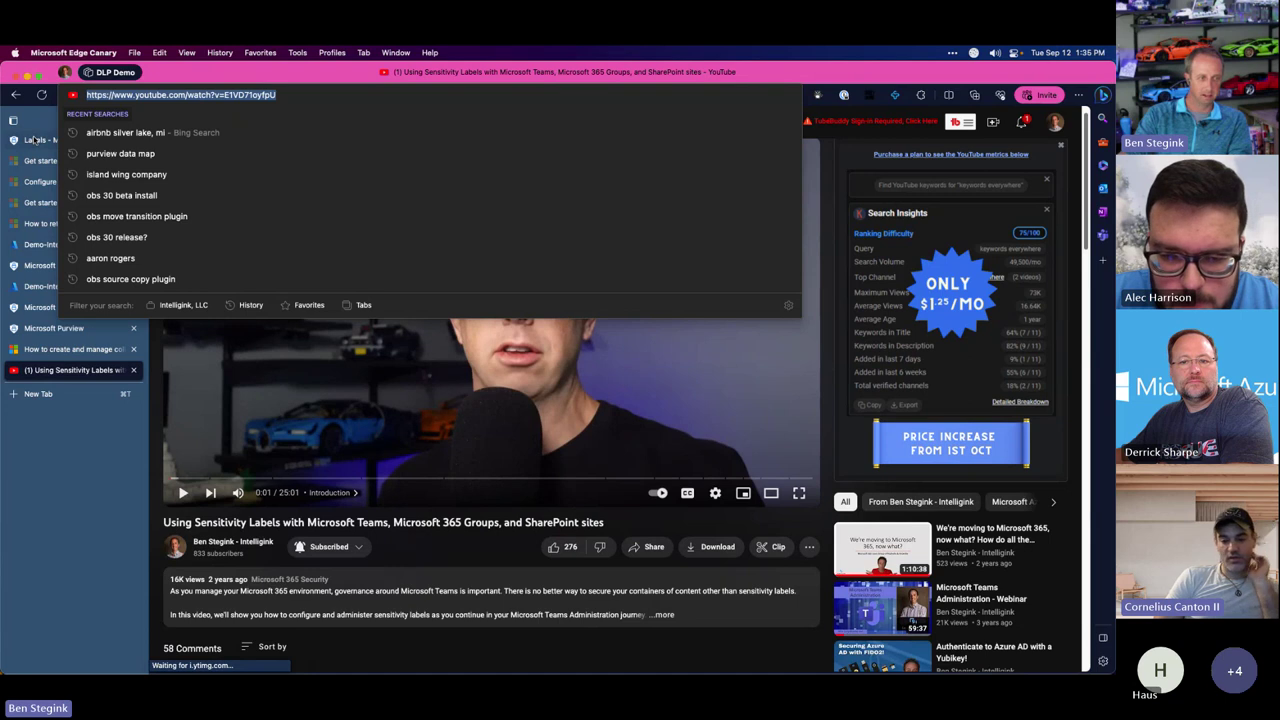
pyautogui.press('super+1')
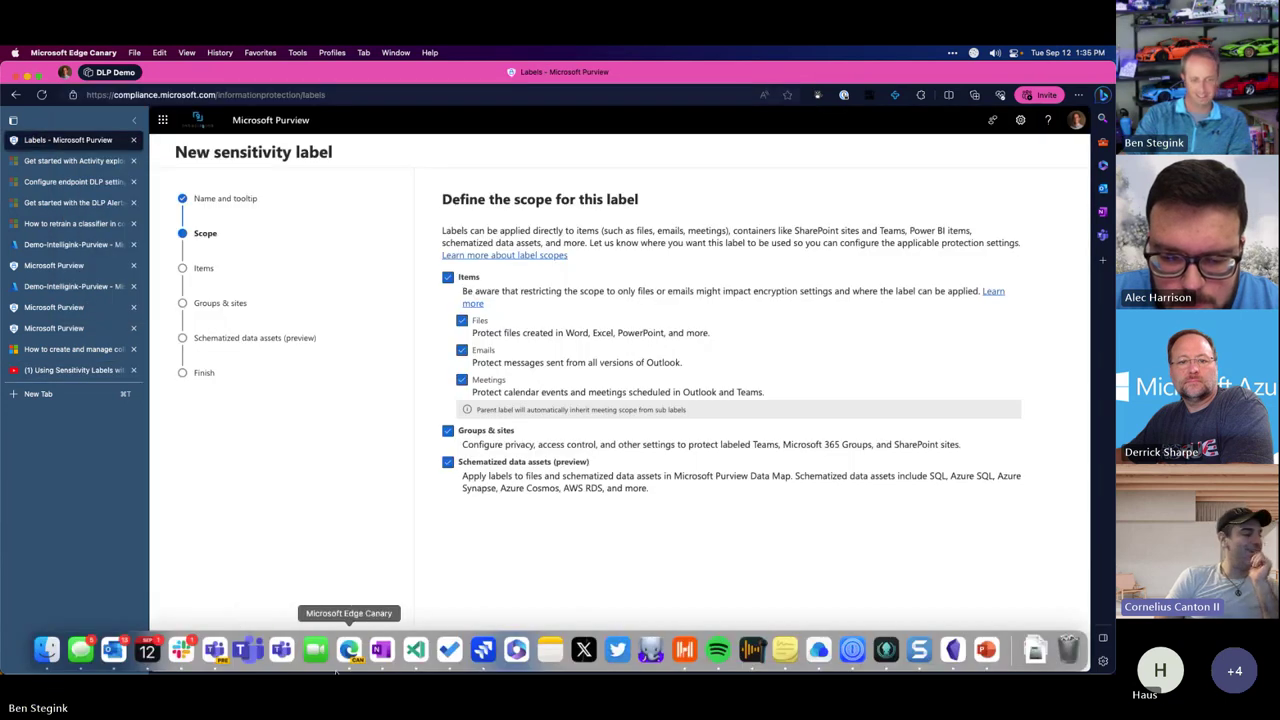
pyautogui.click(214, 650)
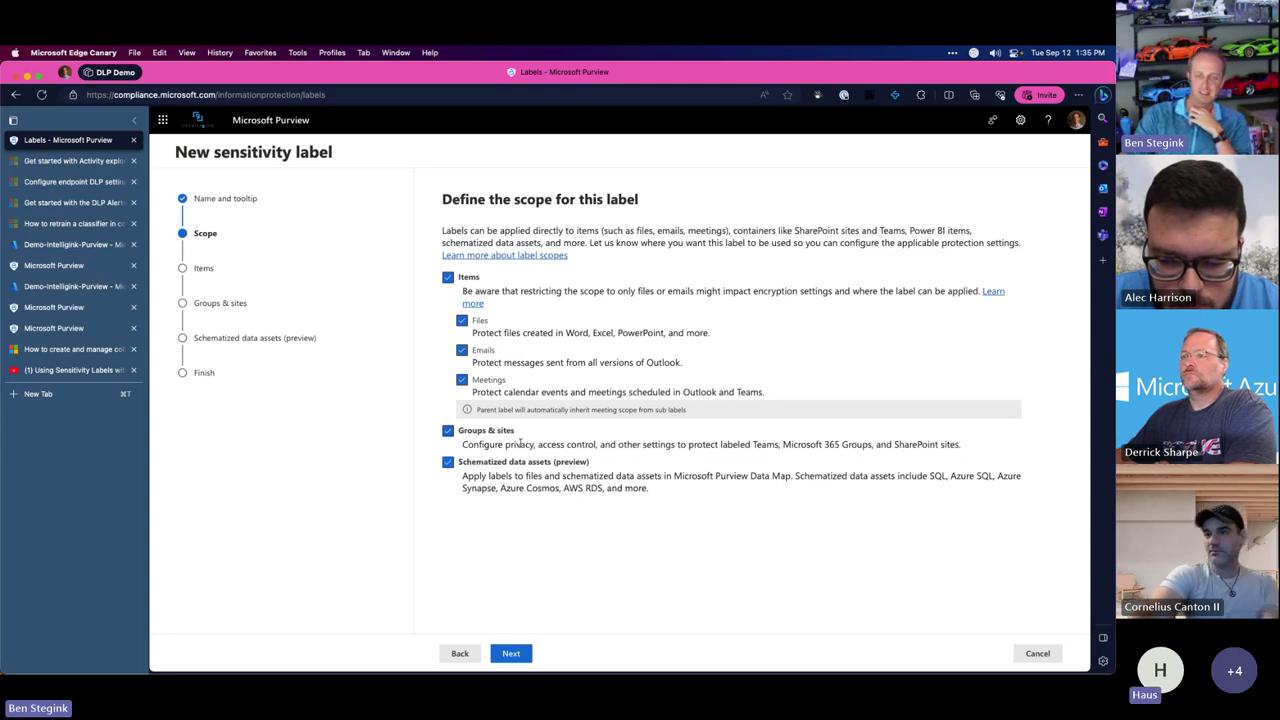
# Highlight the scope descriptions for Groups & sites and Schematized data assets (preview) on the new label's scope page
pyautogui.moveTo(519, 444); pyautogui.dragTo(984, 449)
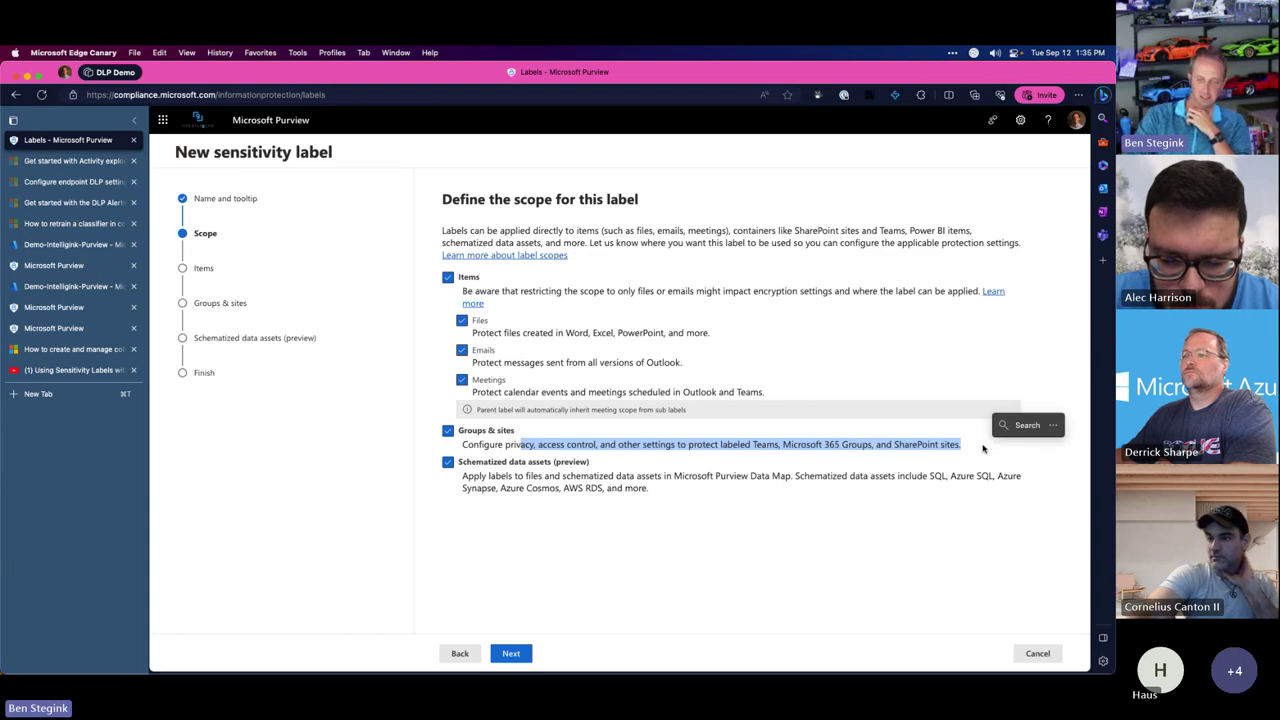
pyautogui.click(966, 448)
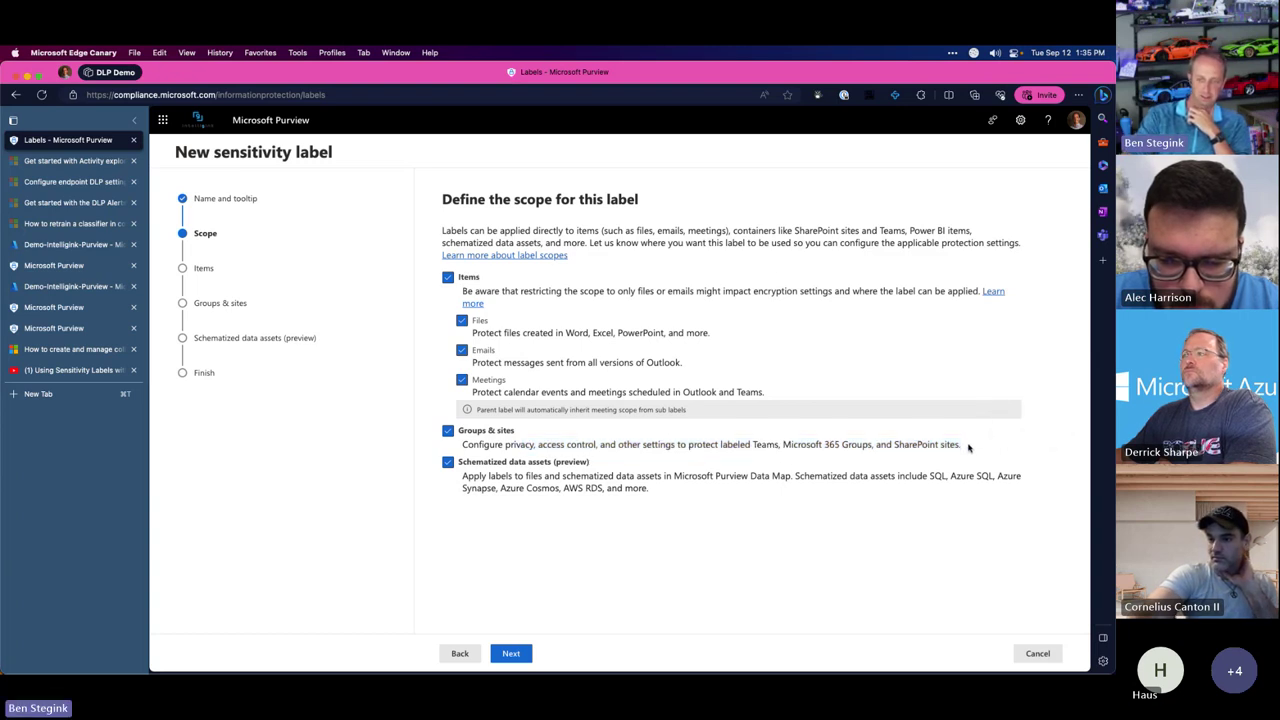
pyautogui.keyDown('shift'); pyautogui.click(505, 446); pyautogui.keyUp('shift')
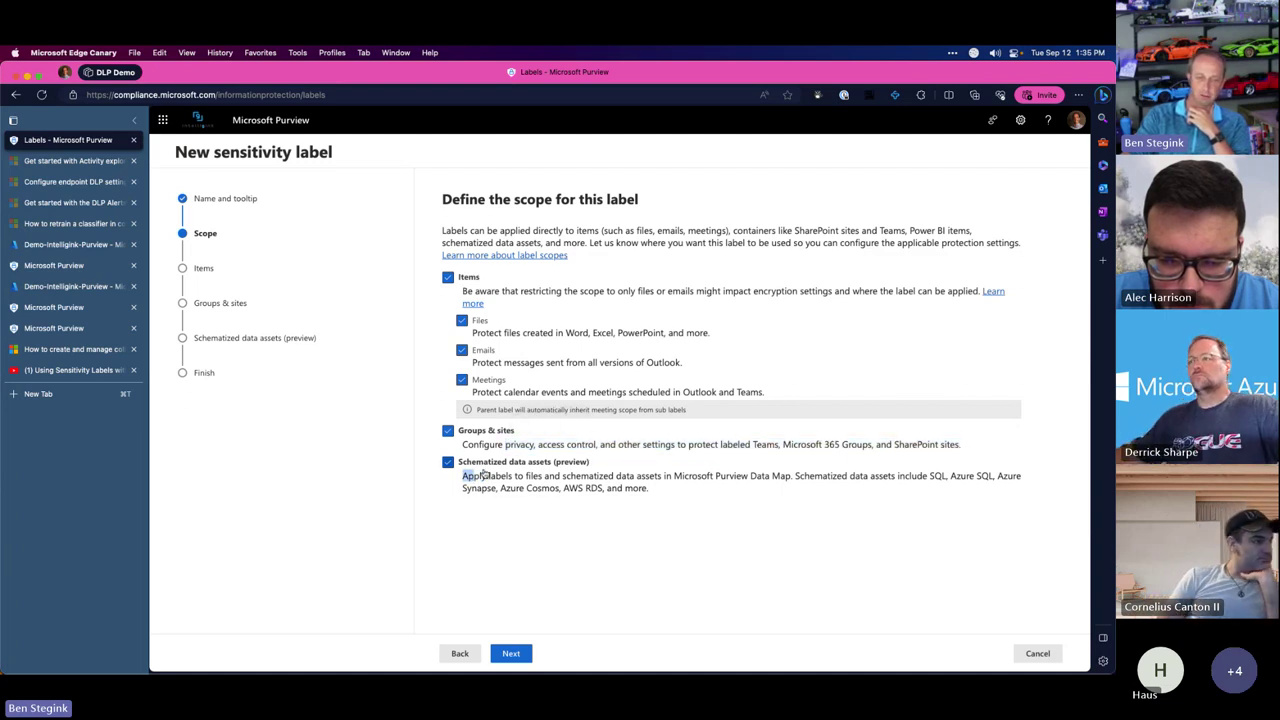
pyautogui.moveTo(463, 476); pyautogui.dragTo(650, 489)
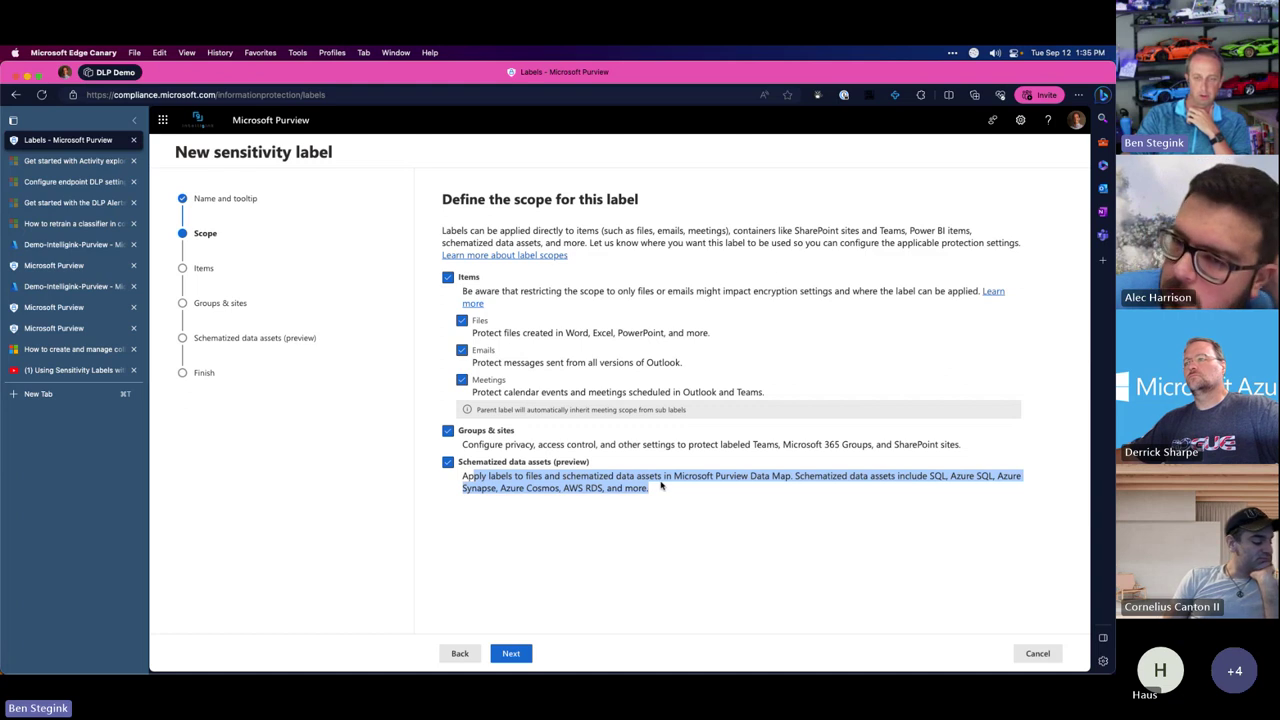
pyautogui.click(757, 478)
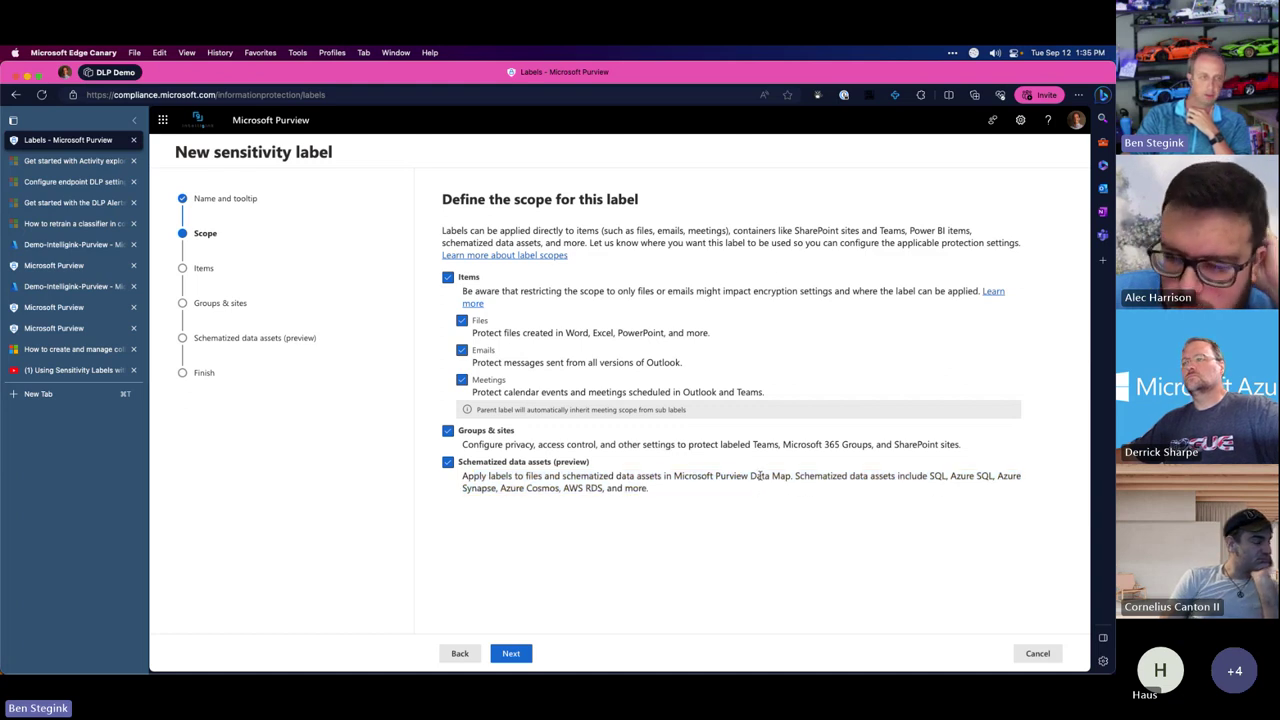
# Open the Data Map in the new Purview portal and view its collections
pyautogui.click(71, 333)
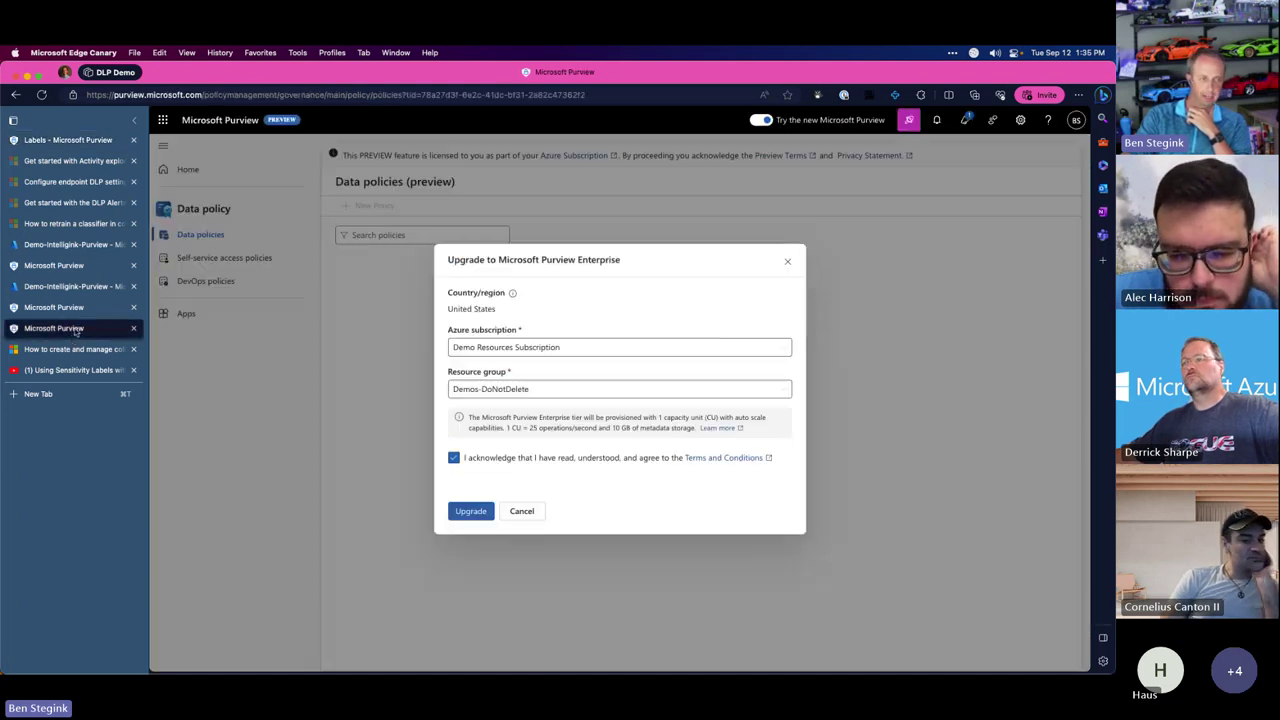
pyautogui.click(73, 312)
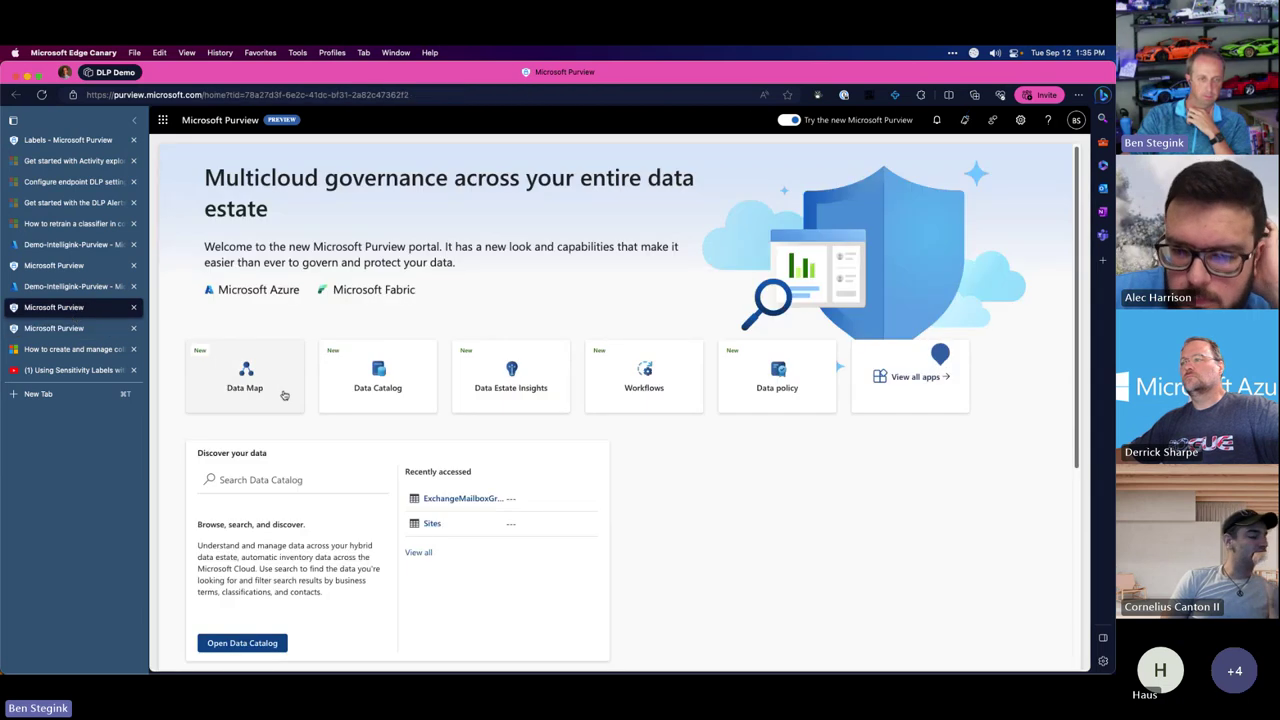
pyautogui.click(215, 374)
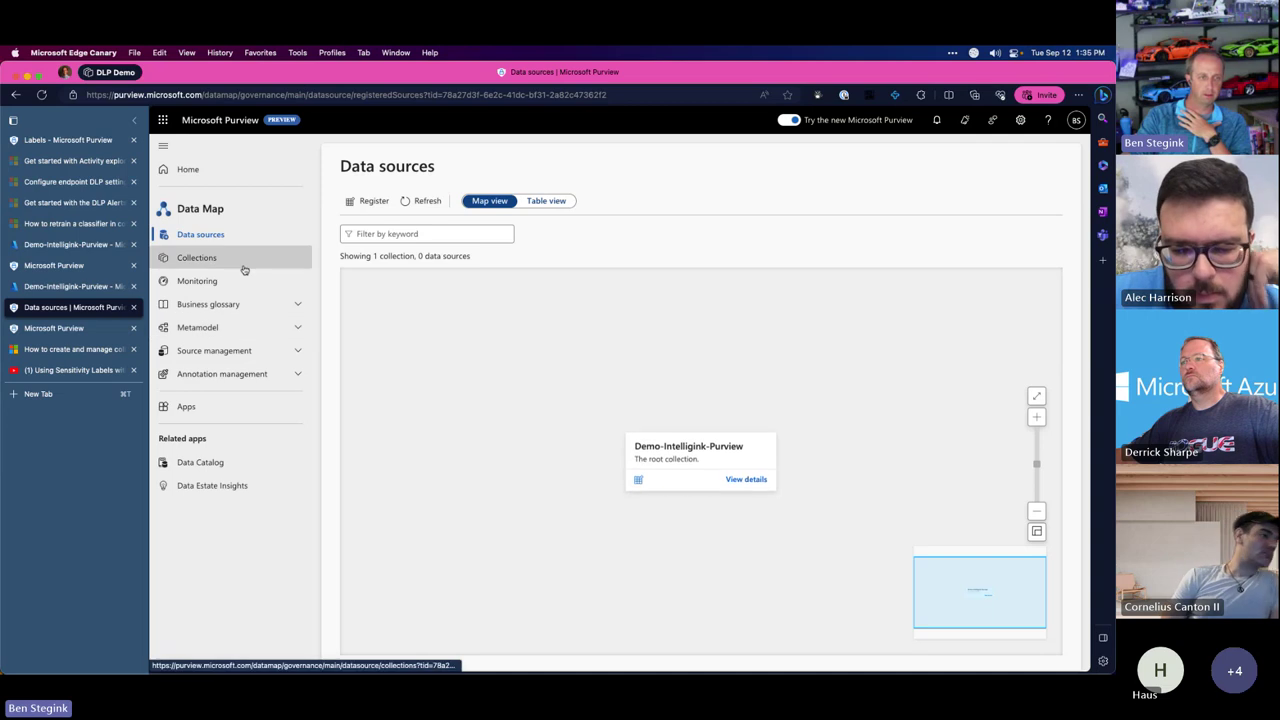
pyautogui.click(242, 262)
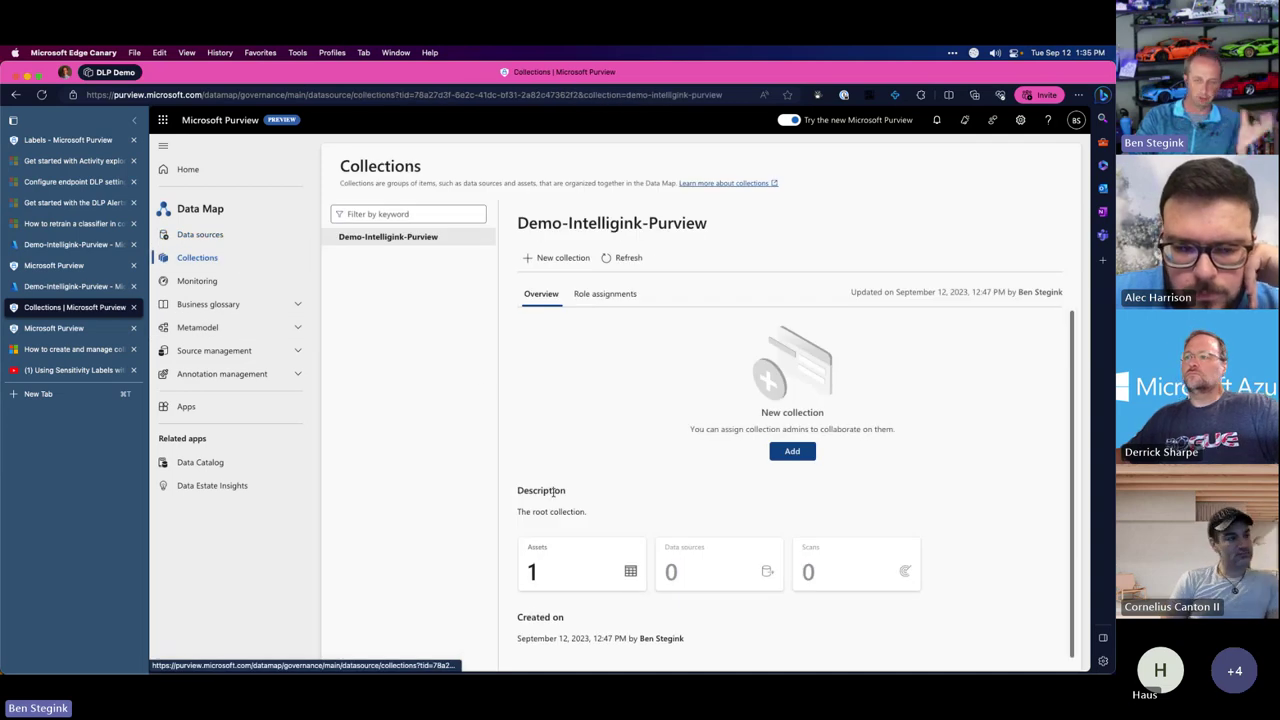
# Open the ExchangeMailboxGrowth asset from the Demo-Intelligink-Purview collection and inspect its schema classification
pyautogui.click(568, 569)
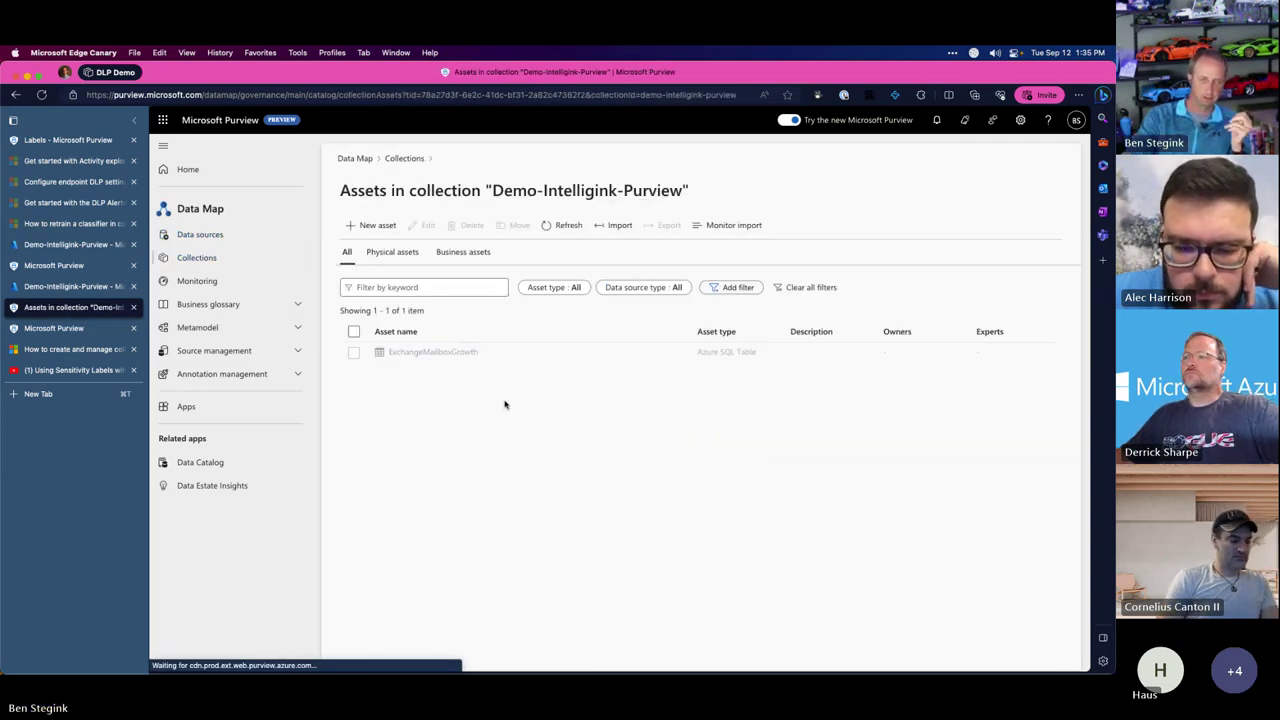
pyautogui.click(453, 356)
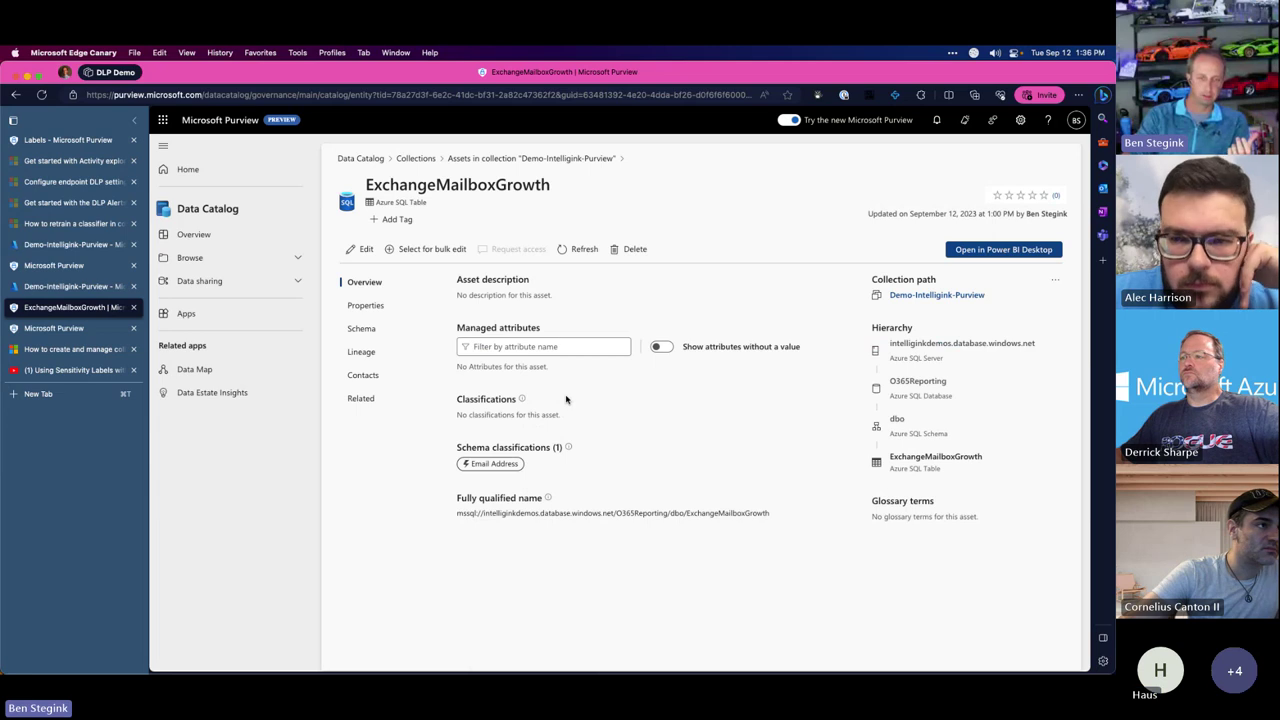
pyautogui.moveTo(510, 466)
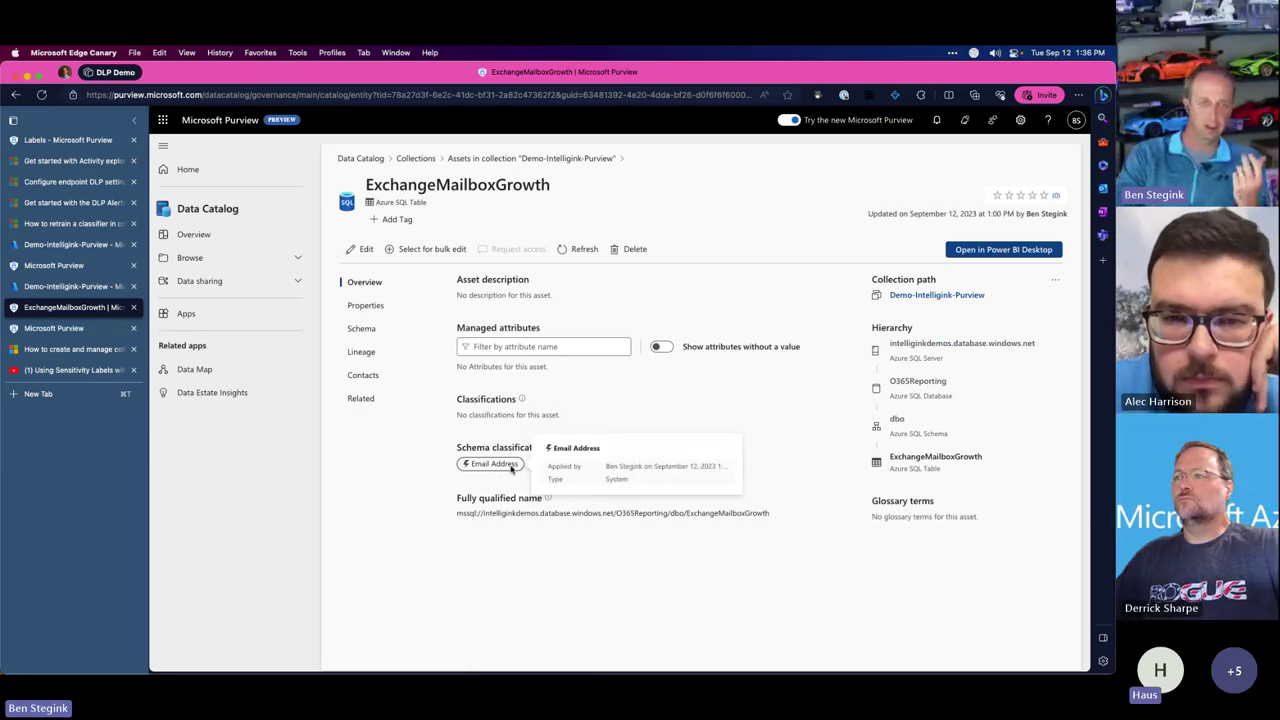
# Return to the new label's scope page and highlight the supported schematized data asset types, including Azure SQL and AWS RDS
pyautogui.click(52, 265)
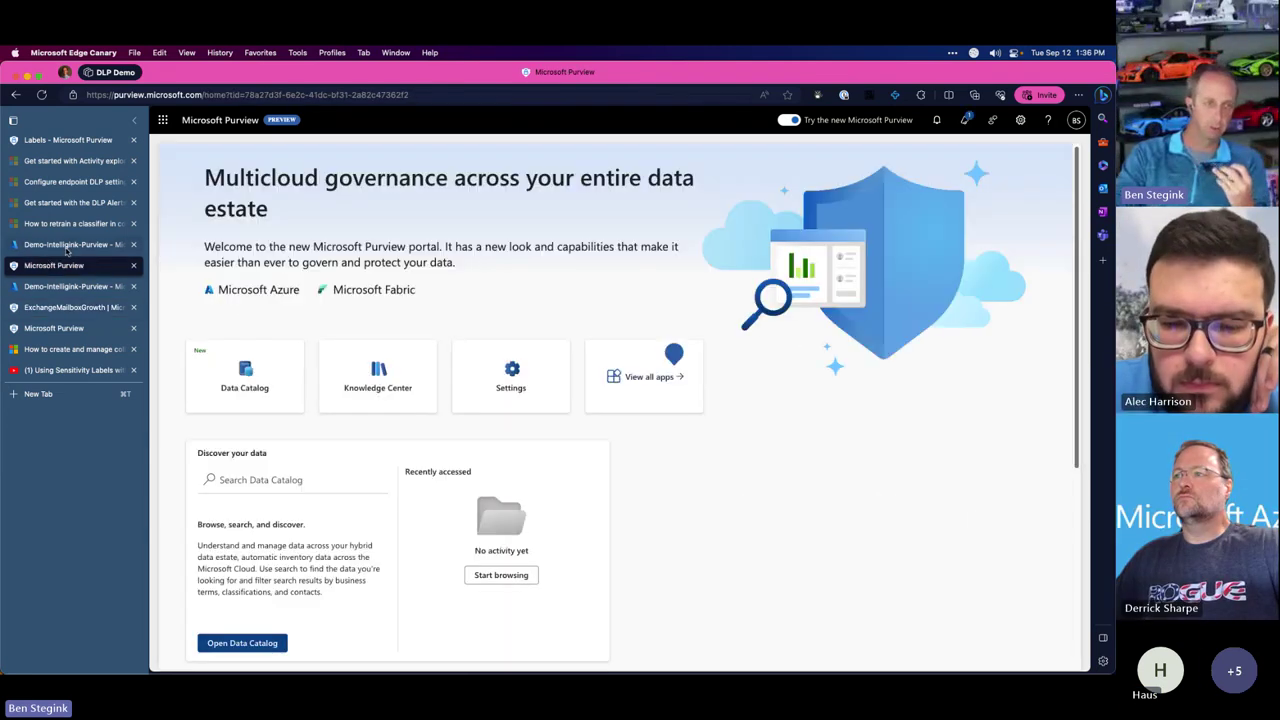
pyautogui.click(62, 245)
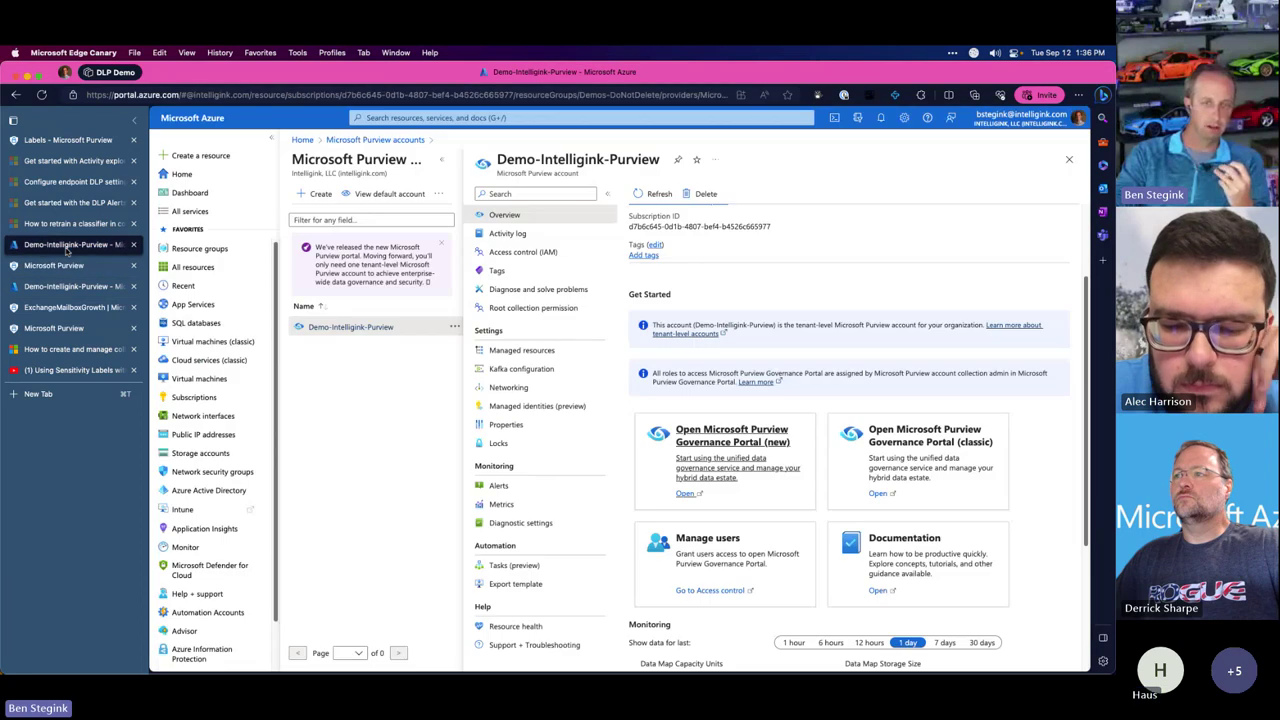
pyautogui.click(66, 142)
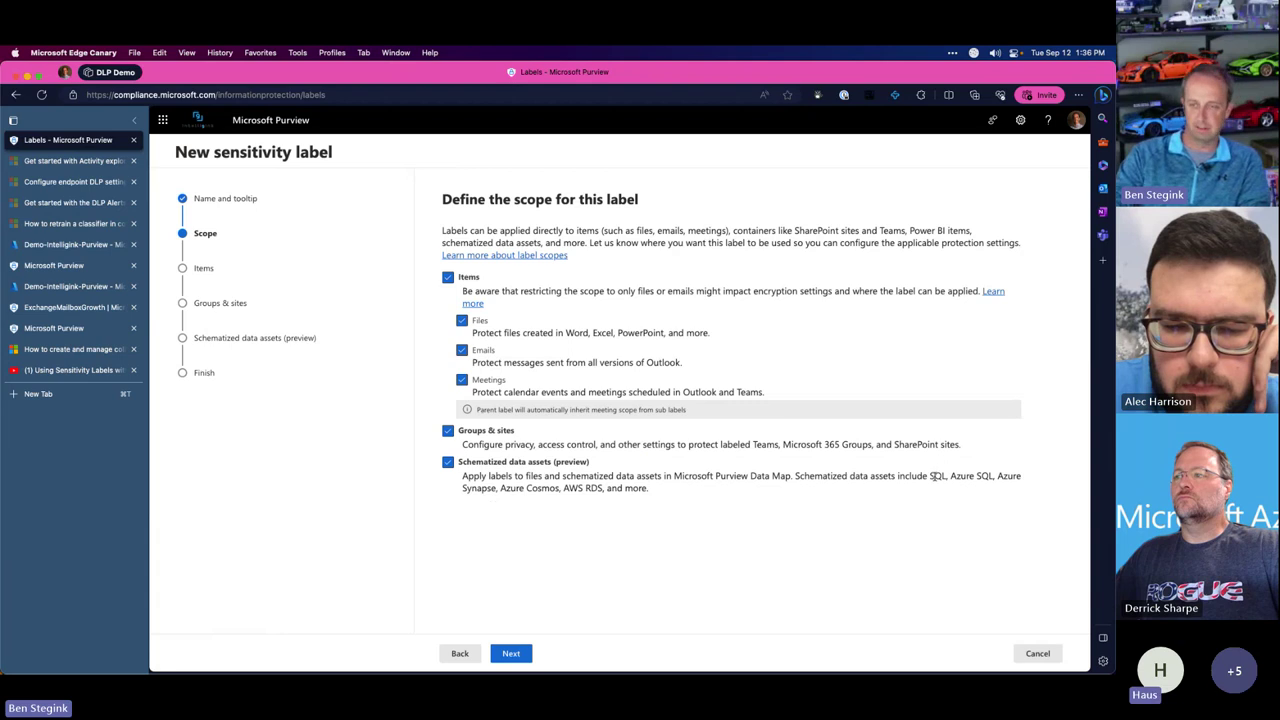
pyautogui.moveTo(968, 477); pyautogui.dragTo(1008, 477)
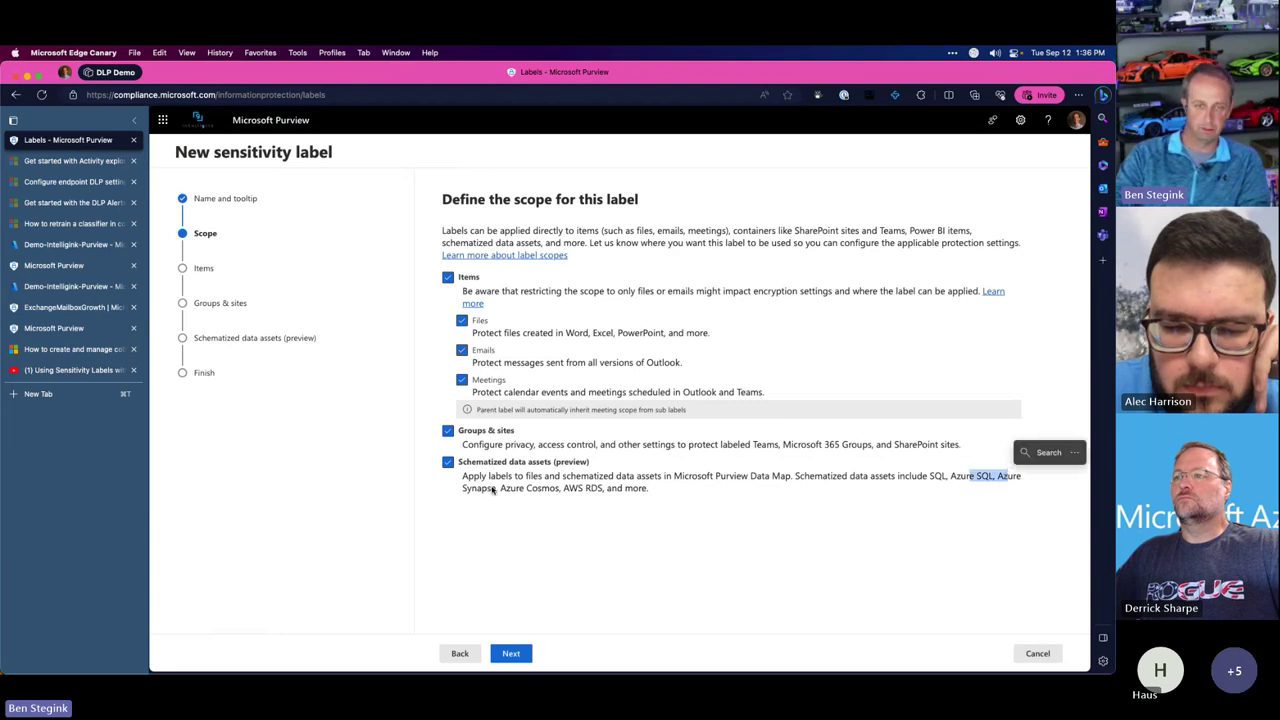
pyautogui.moveTo(500, 490); pyautogui.dragTo(640, 514)
pyautogui.click(611, 517)
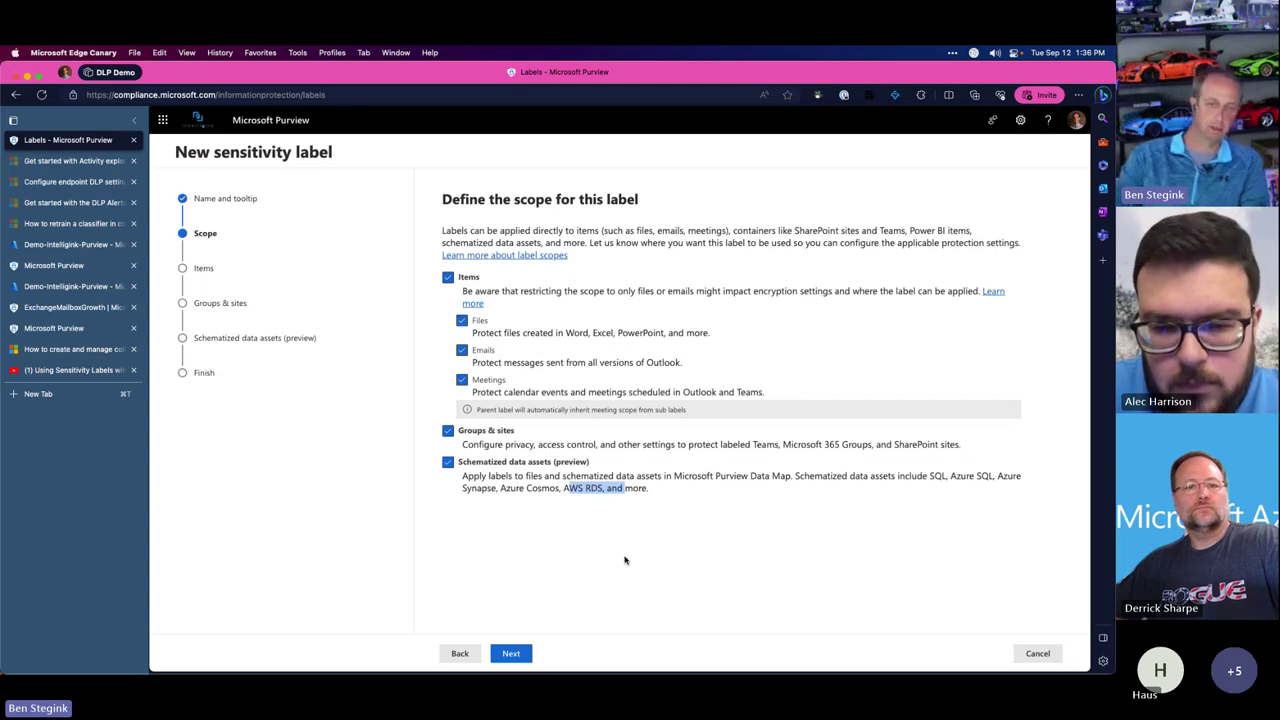
# Accept the label's scope, then enable encryption, content marking, and Teams meetings and chats protection for labeled items
pyautogui.moveTo(520, 665)
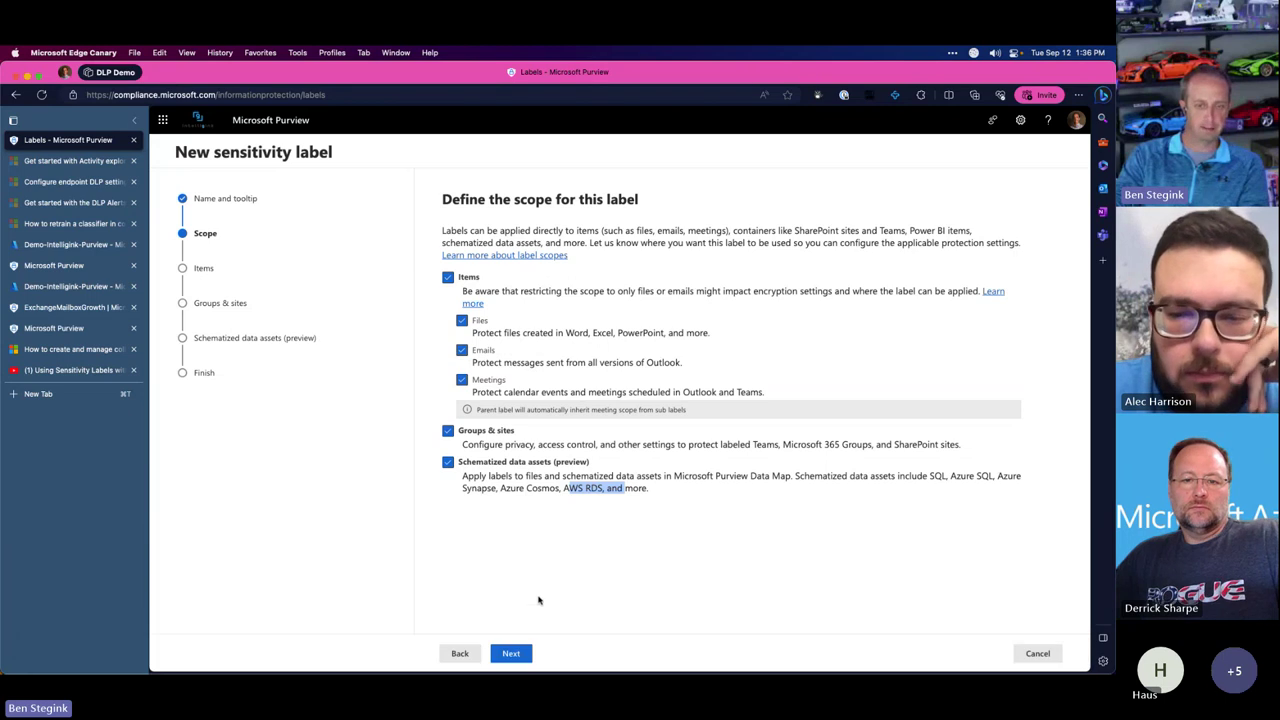
pyautogui.click(511, 655)
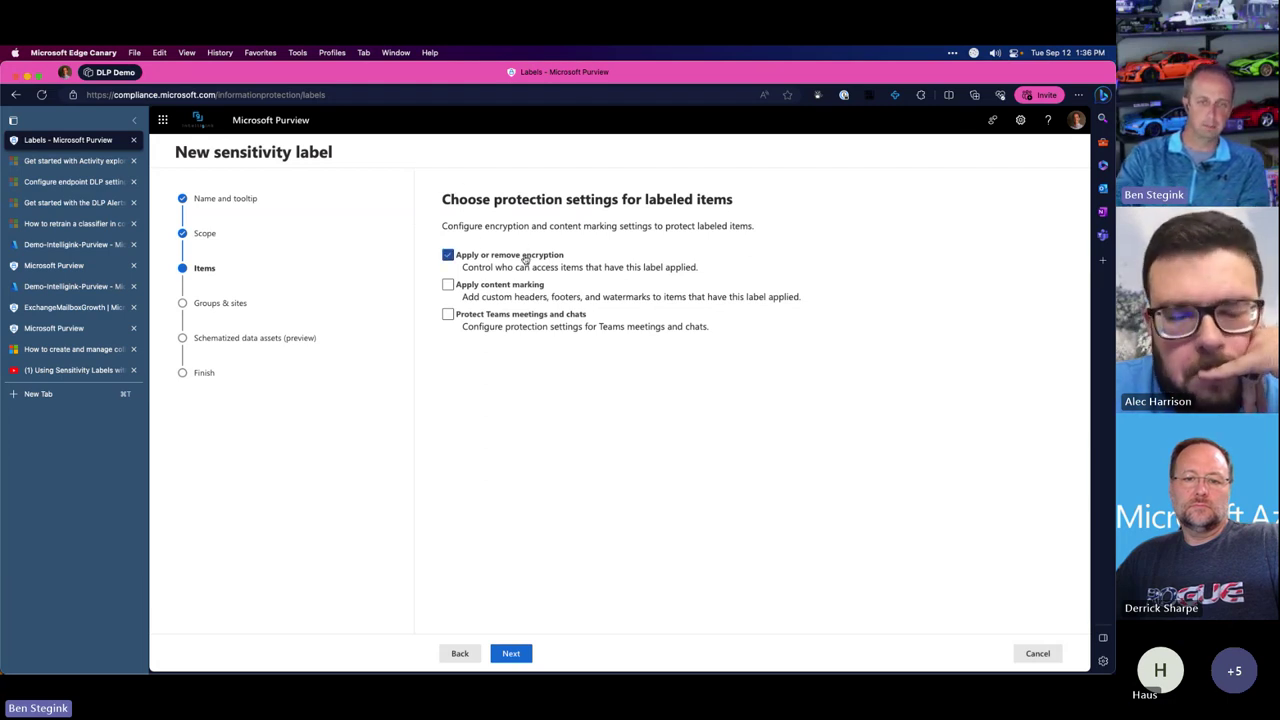
pyautogui.click(498, 287)
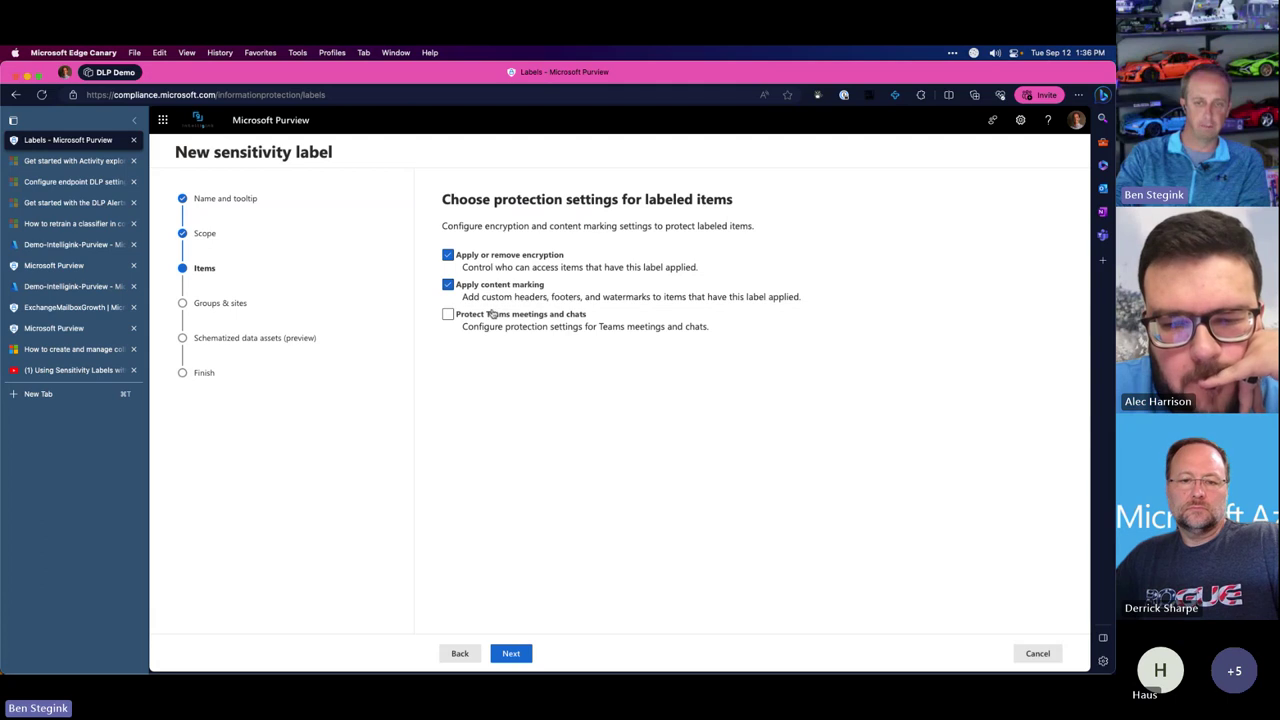
pyautogui.click(450, 316)
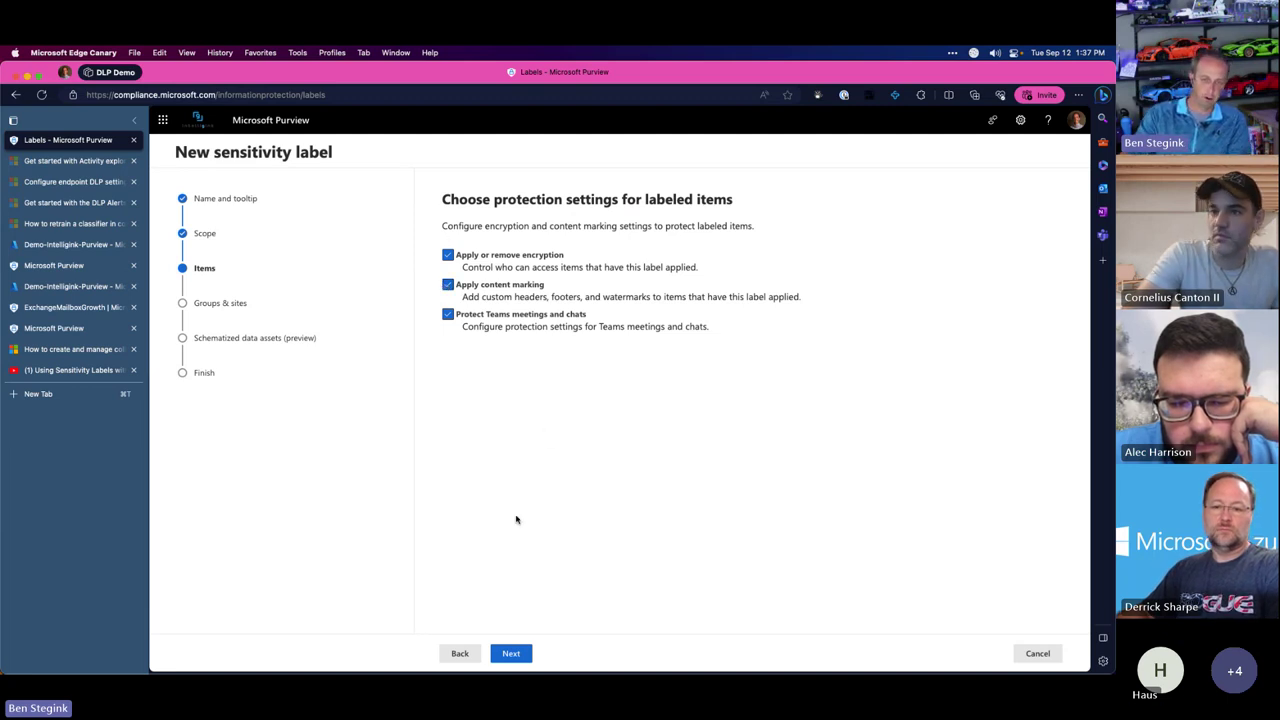
# Proceed to the encryption settings and review the options, keeping Assign permissions now, access expiry Never and offline access Always
pyautogui.click(523, 656)
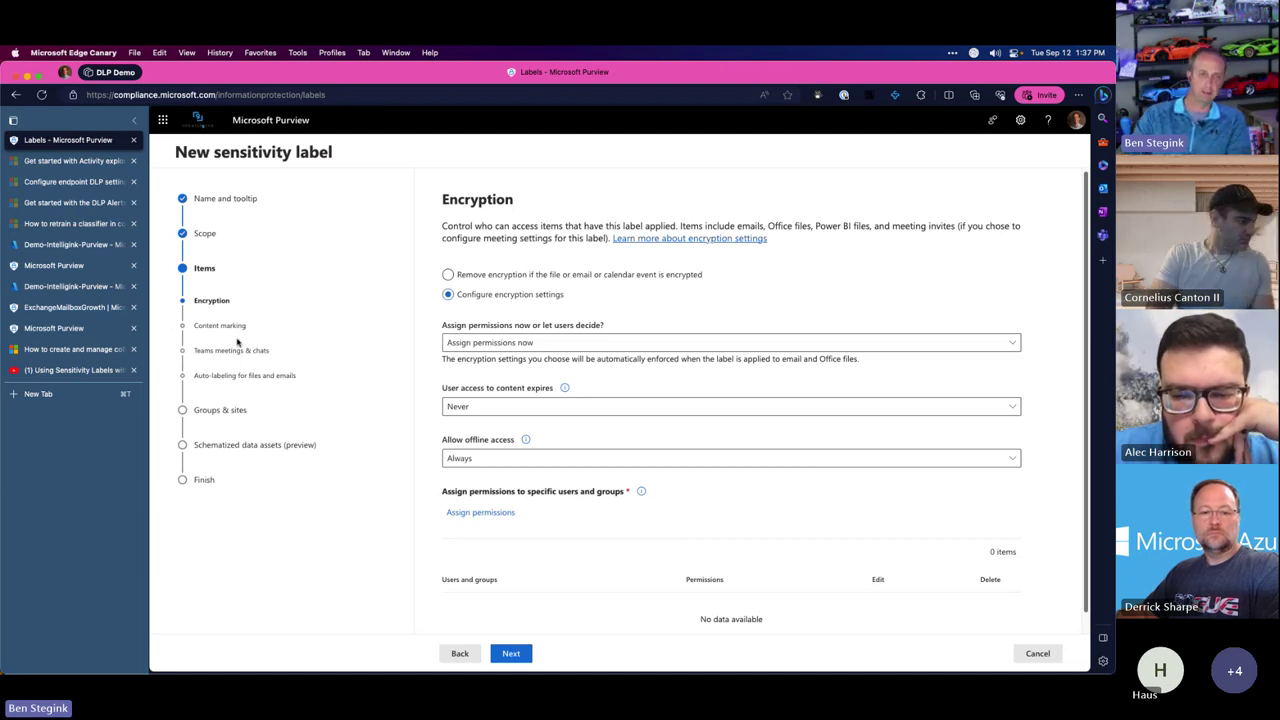
pyautogui.click(536, 344)
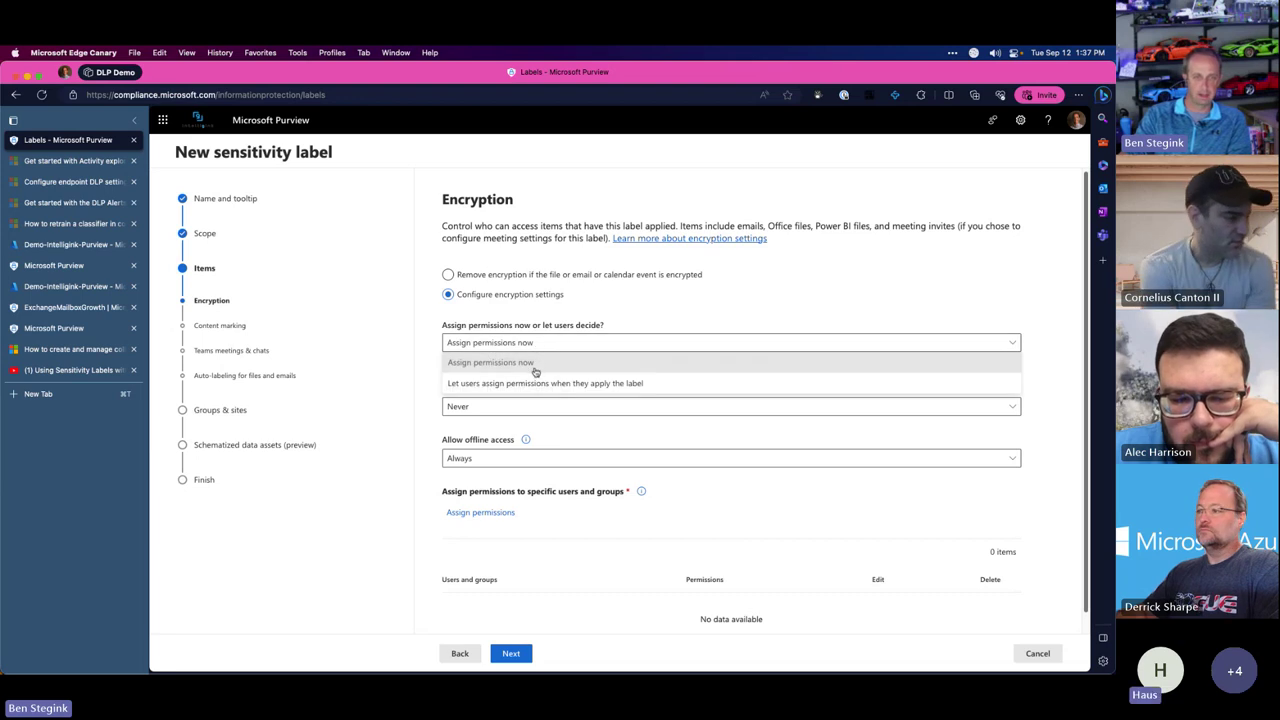
pyautogui.click(520, 362)
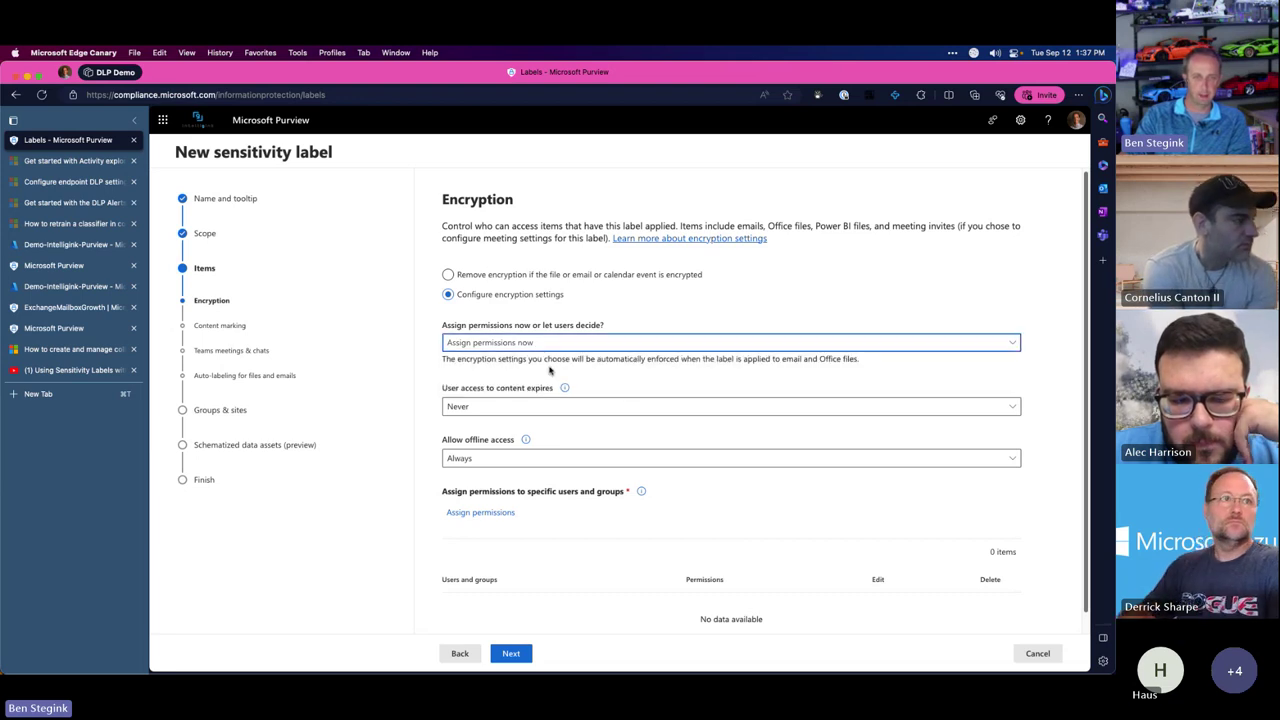
pyautogui.click(535, 407)
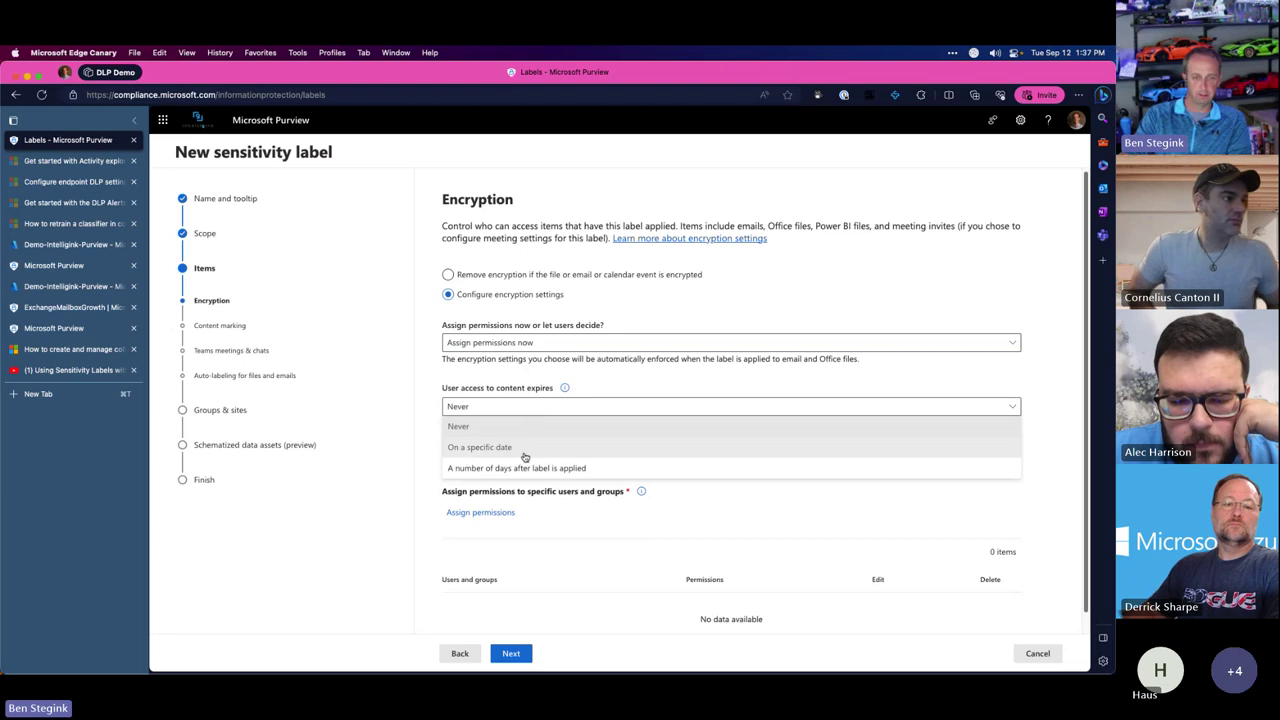
pyautogui.click(445, 400)
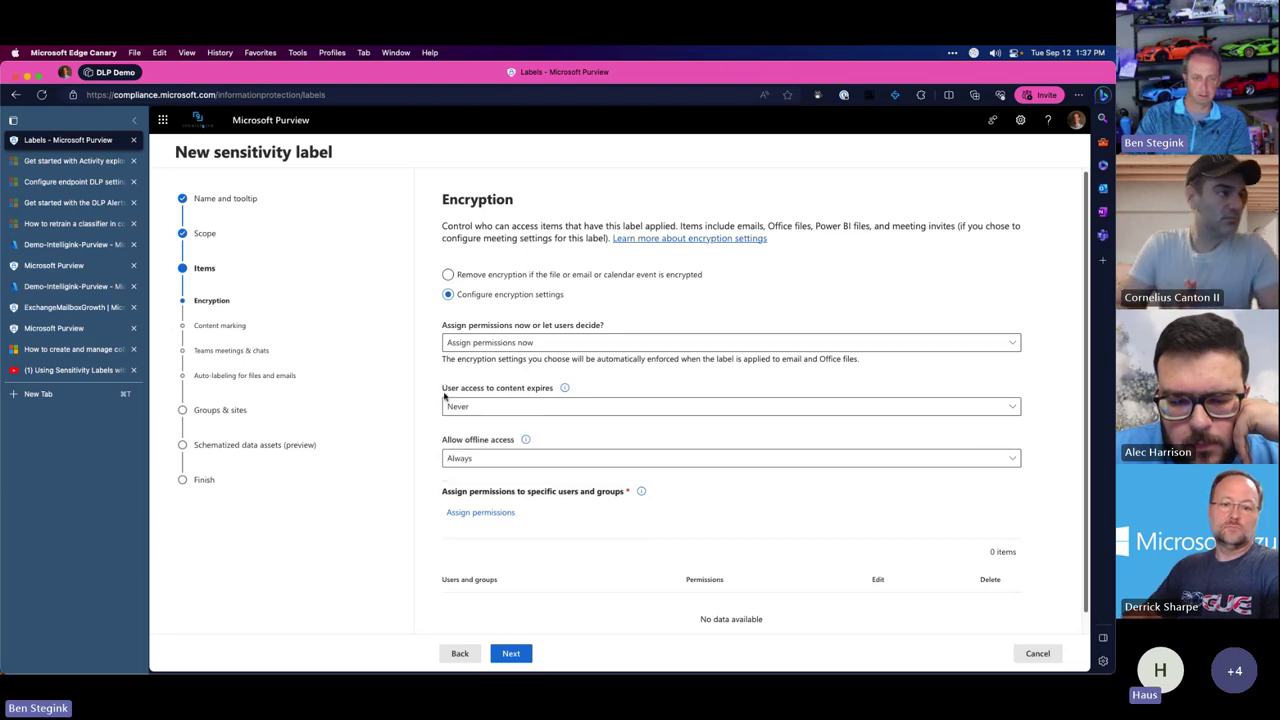
pyautogui.click(479, 452)
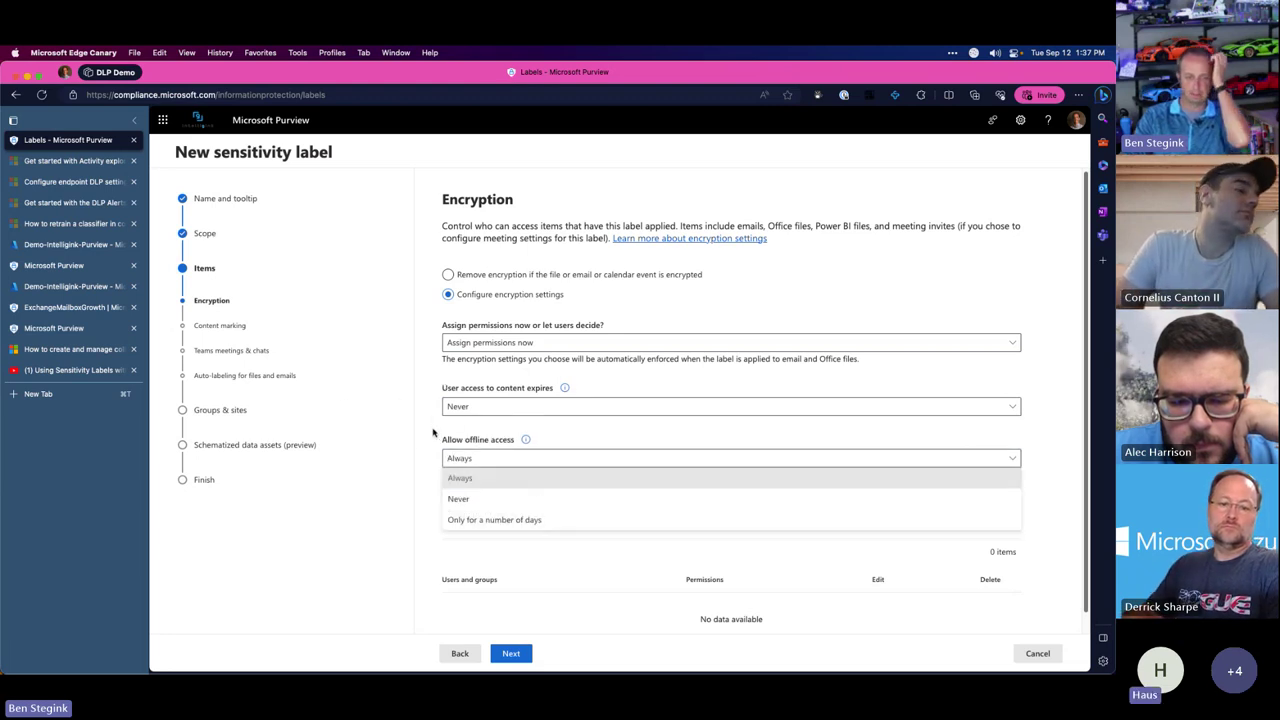
pyautogui.click(478, 478)
# Try assigning all organization users custom permissions, trying the Forward and the Copy and extract content rights, and discard the assignment
pyautogui.click(479, 513)
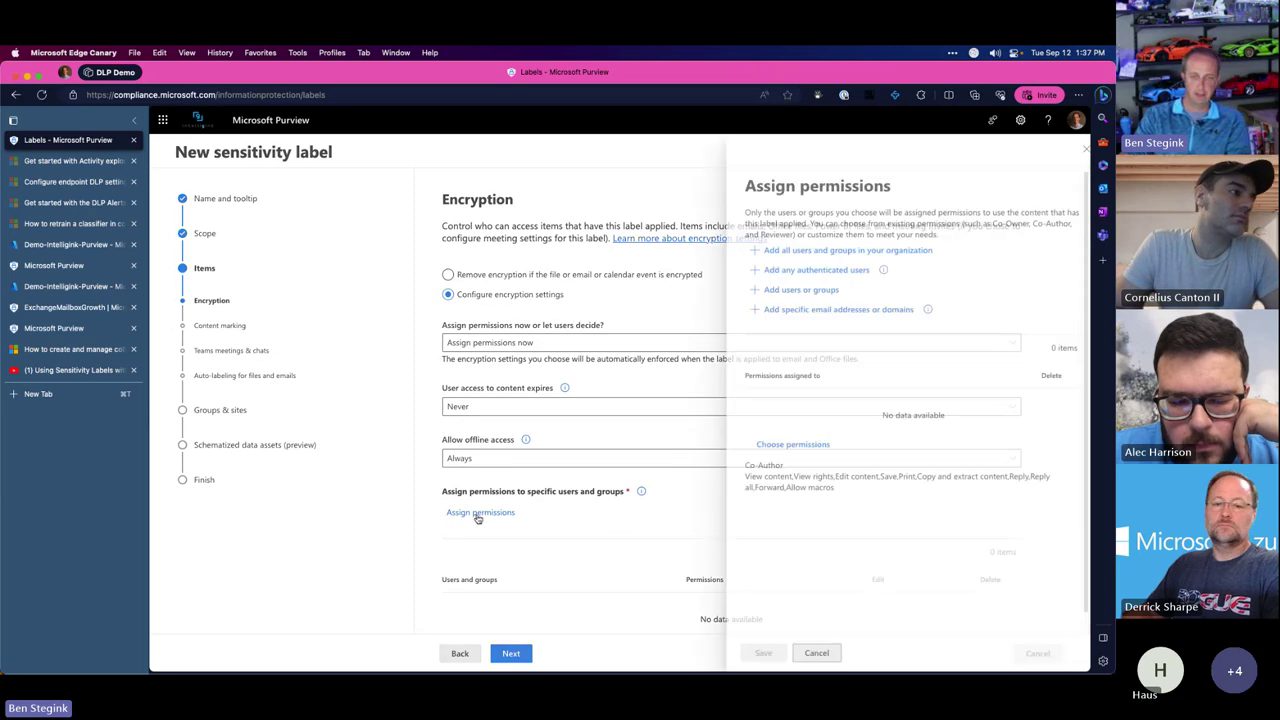
pyautogui.click(812, 252)
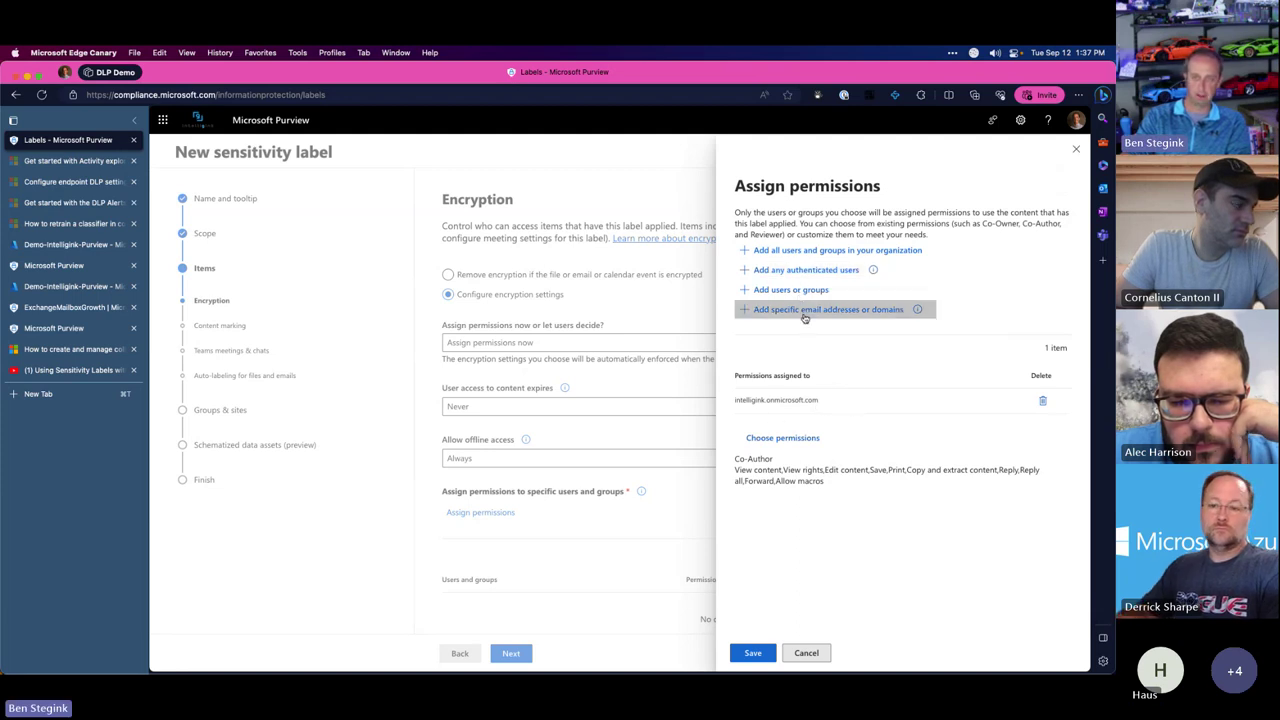
pyautogui.click(781, 440)
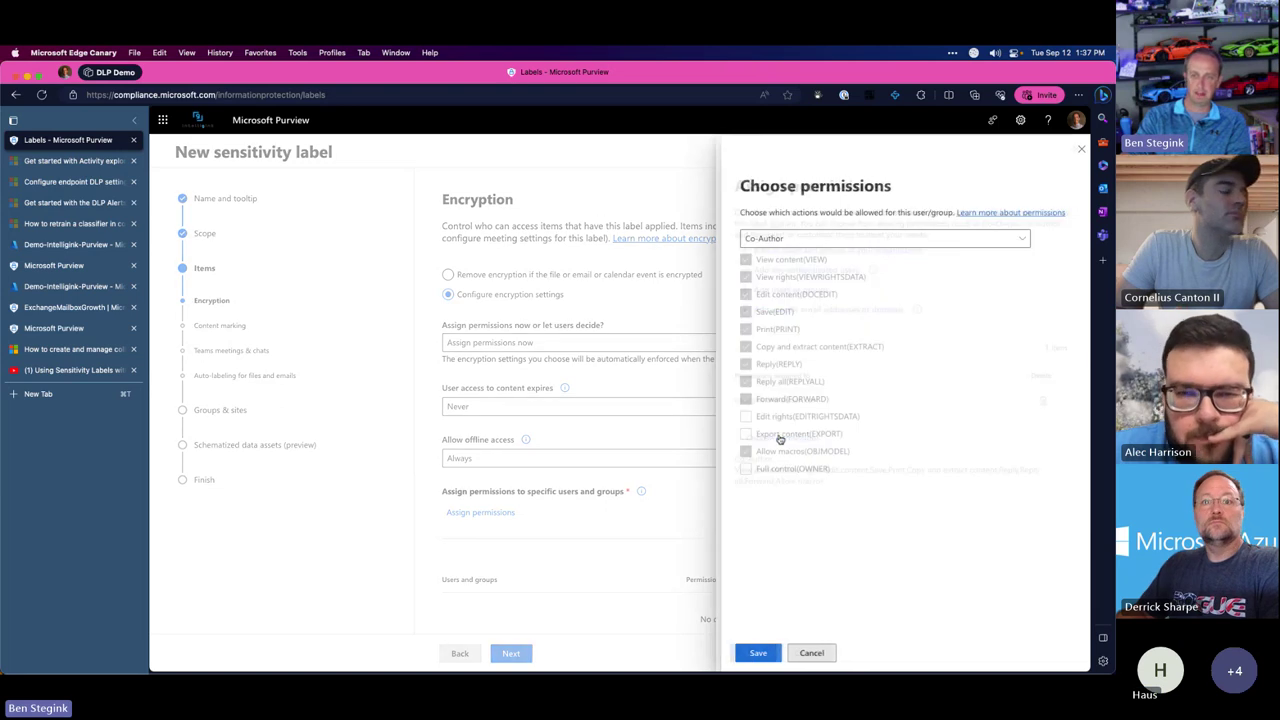
pyautogui.click(815, 242)
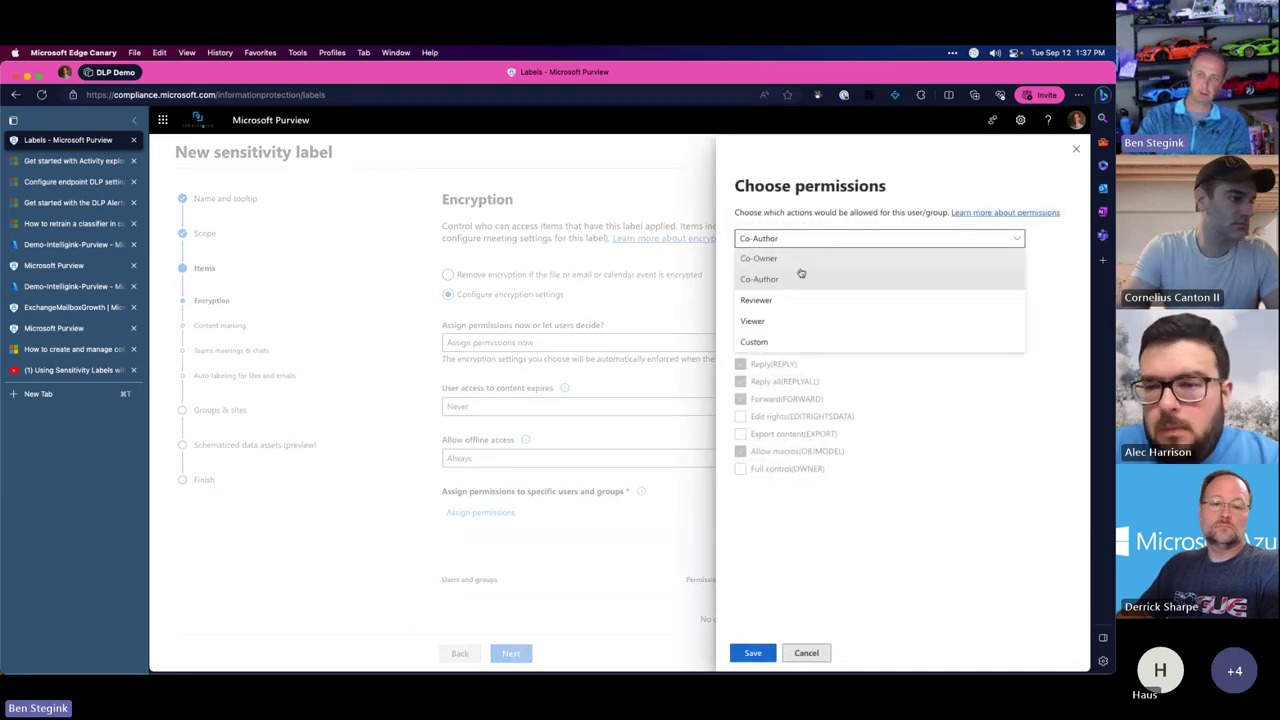
pyautogui.click(790, 343)
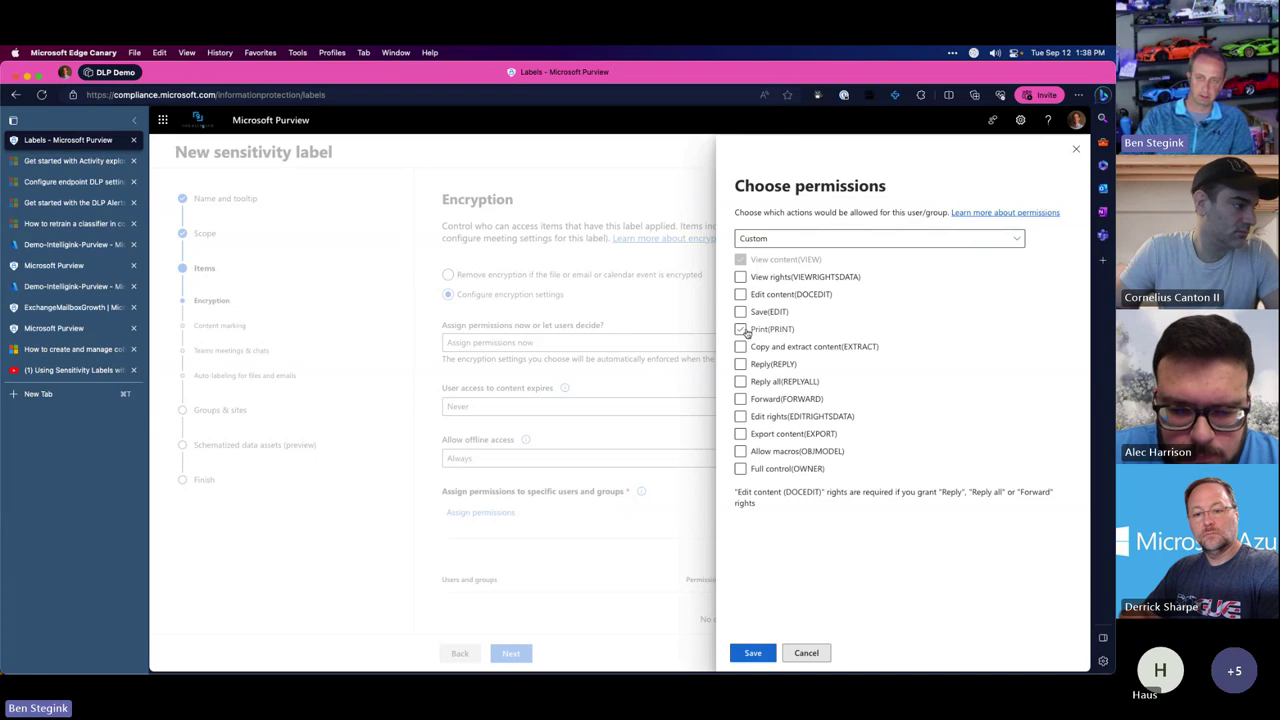
pyautogui.click(740, 400)
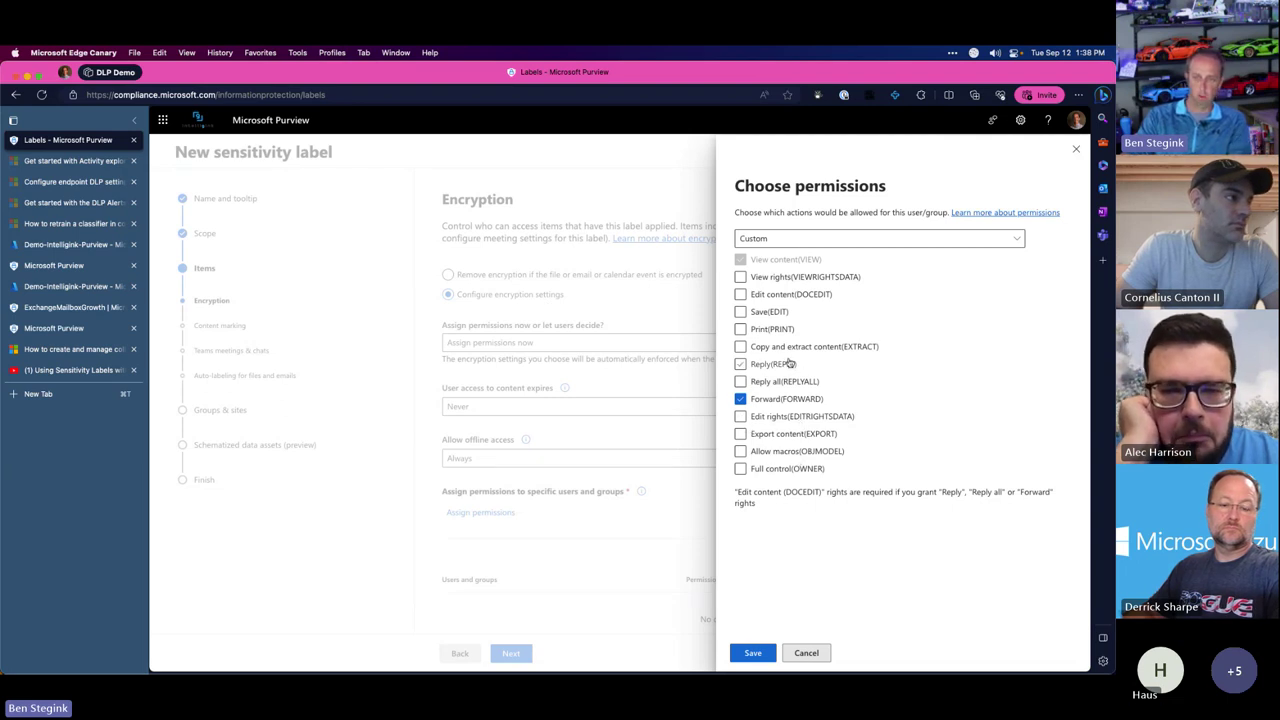
pyautogui.click(781, 399)
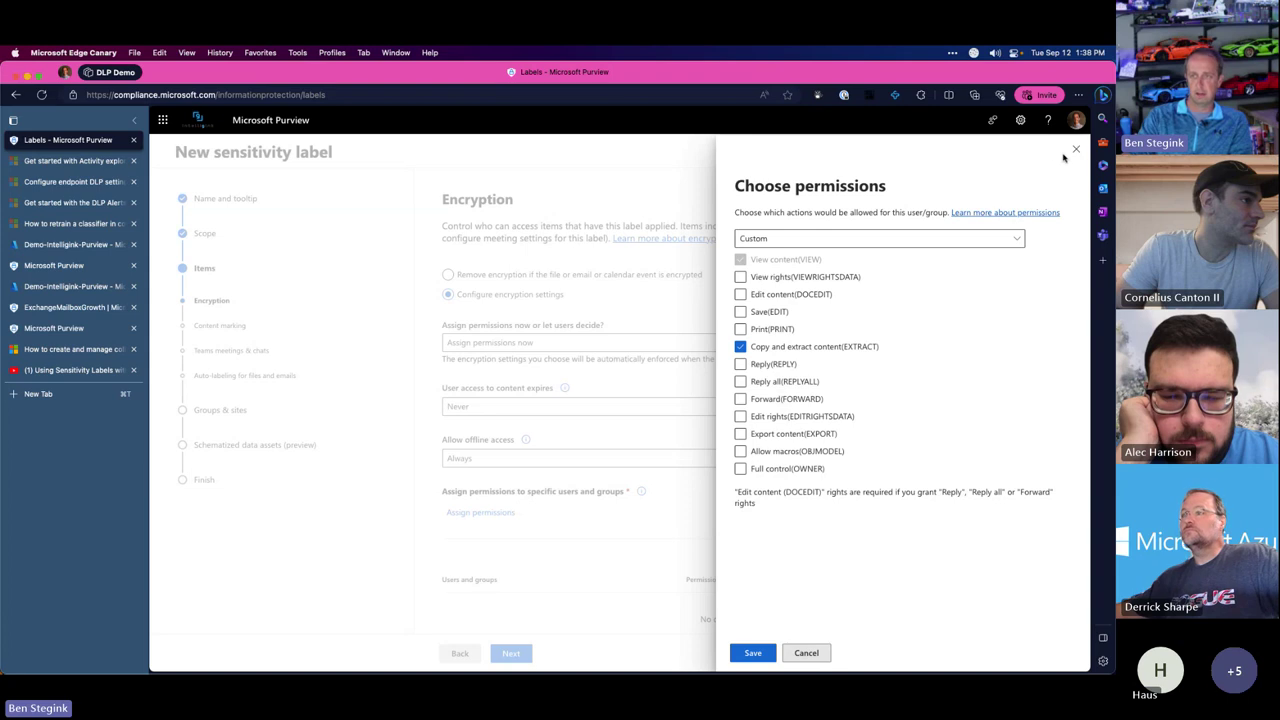
pyautogui.click(1073, 151)
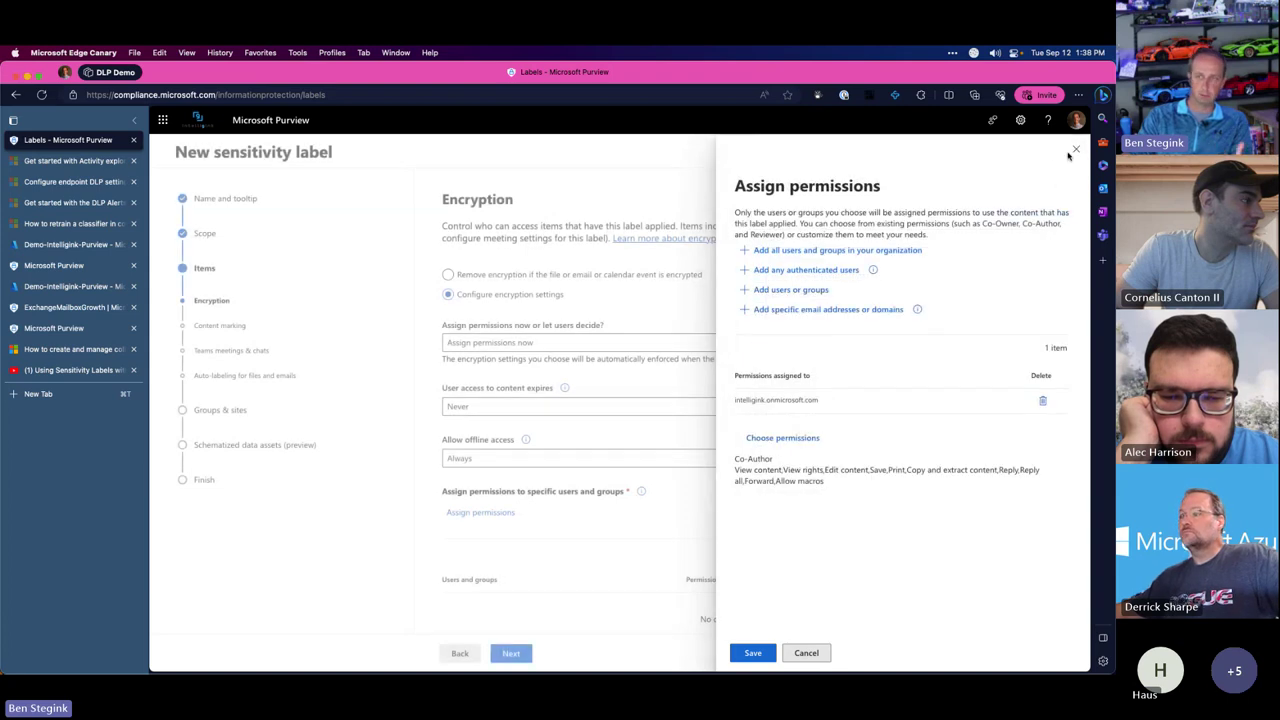
pyautogui.click(1076, 150)
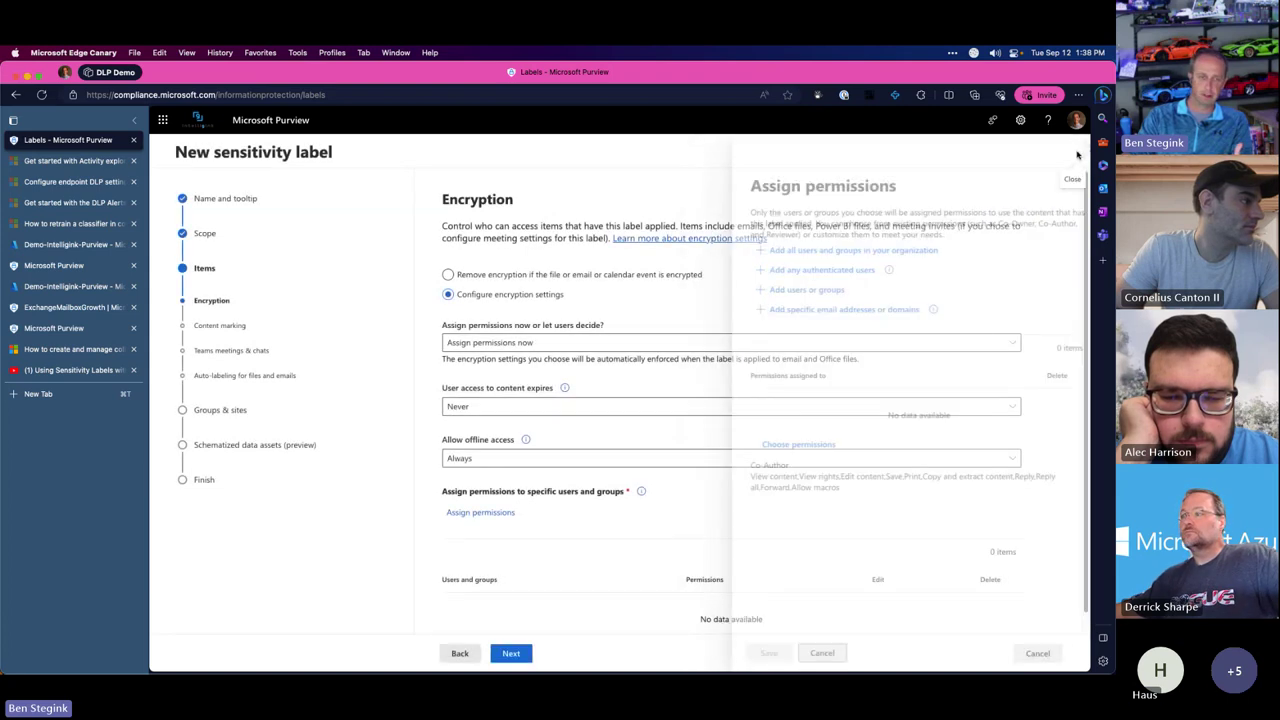
# Review the access expiry options, set the label to remove encryption from encrypted items, and continue to content marking
pyautogui.click(537, 407)
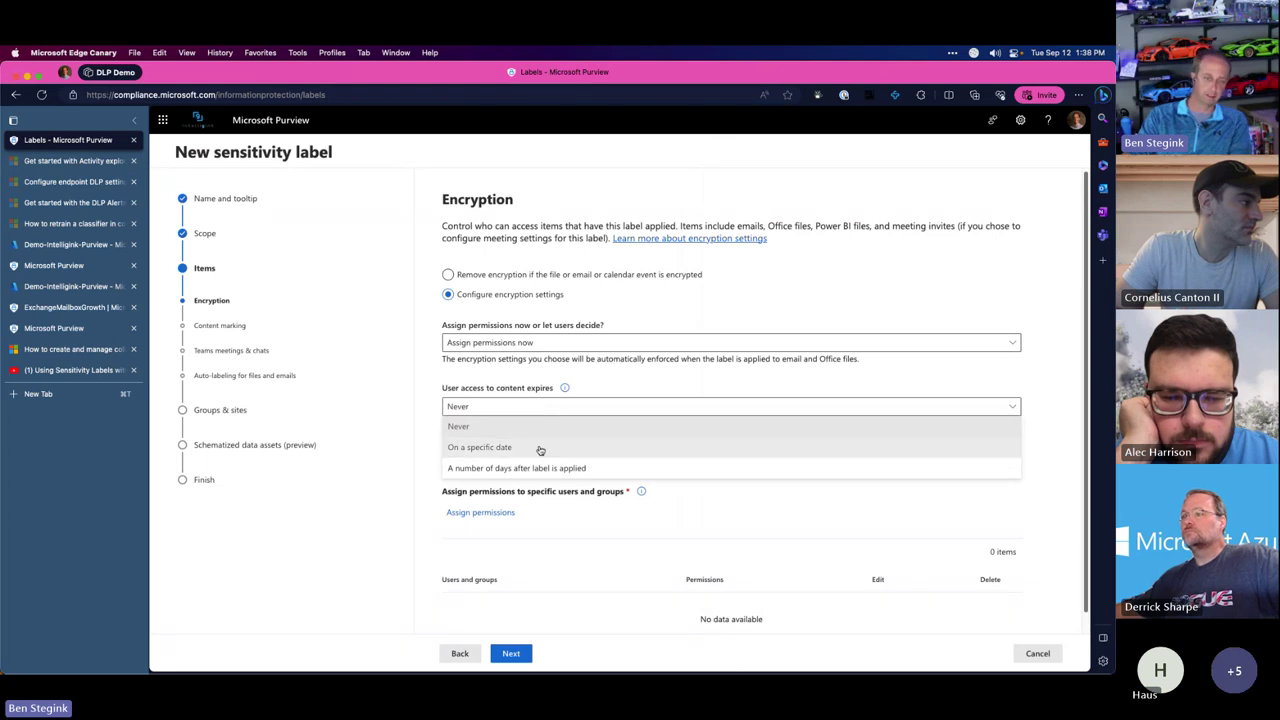
pyautogui.click(515, 595)
pyautogui.click(513, 653)
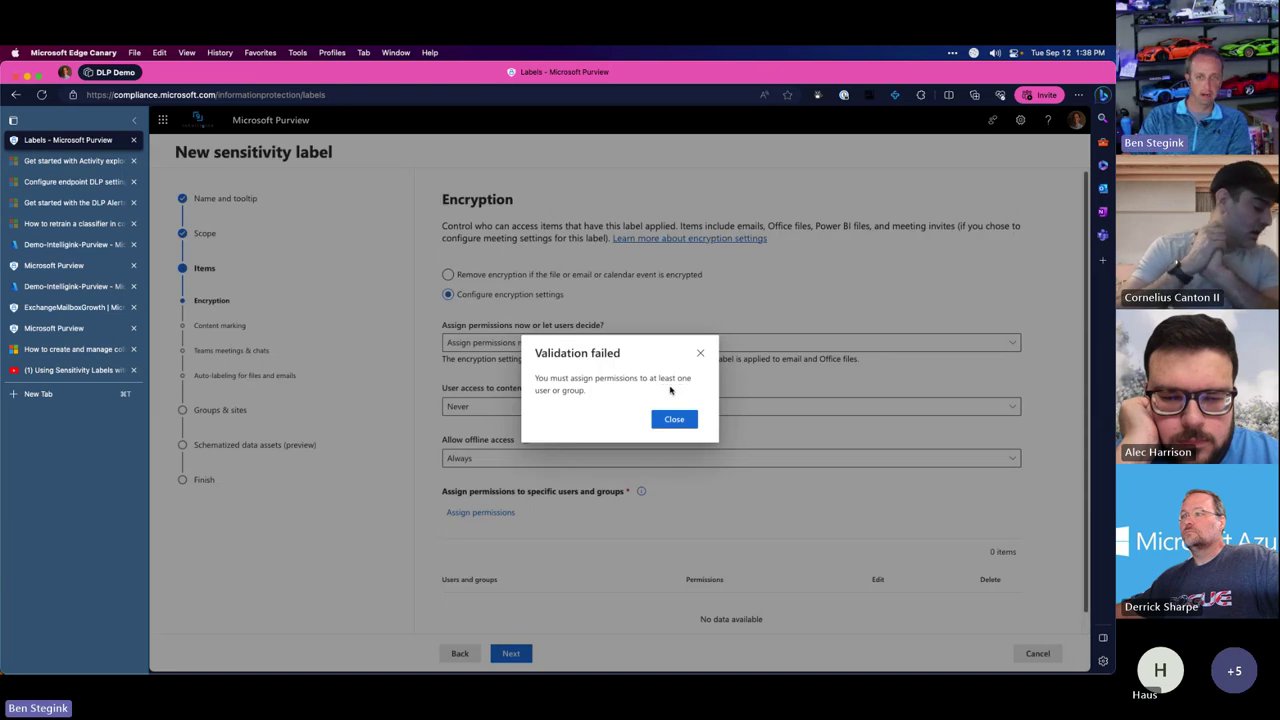
pyautogui.click(689, 418)
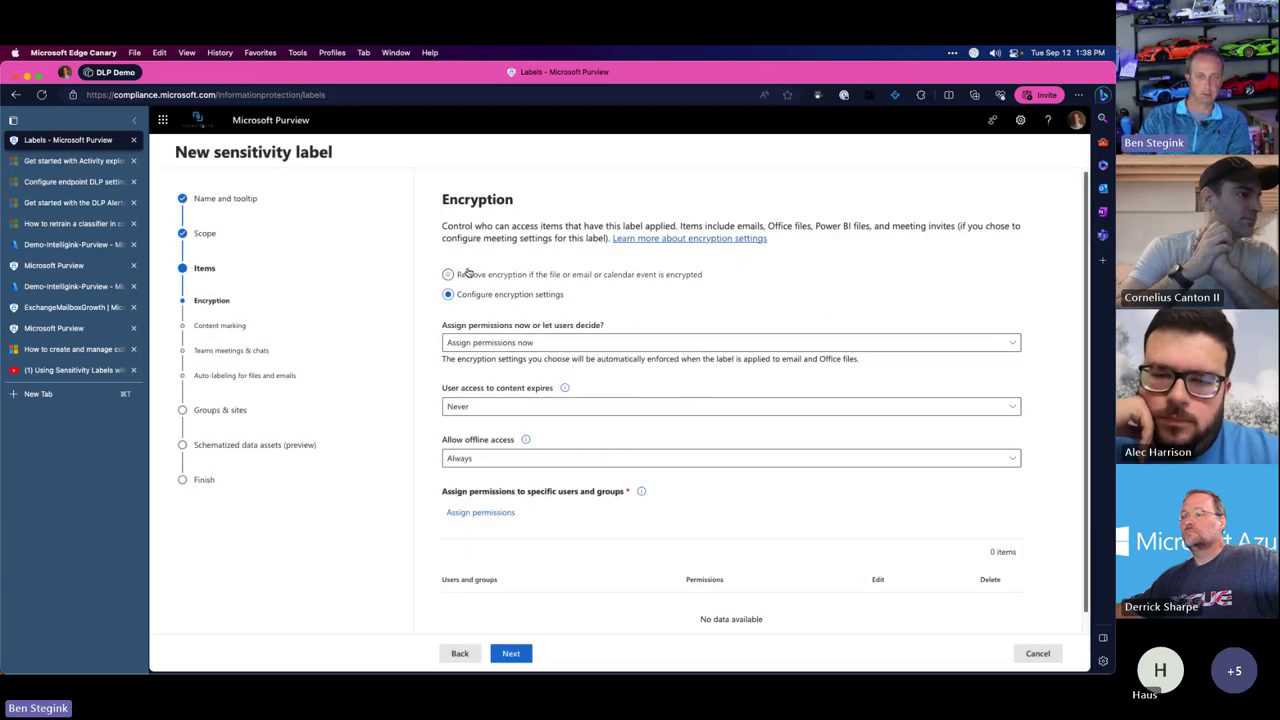
pyautogui.click(468, 274)
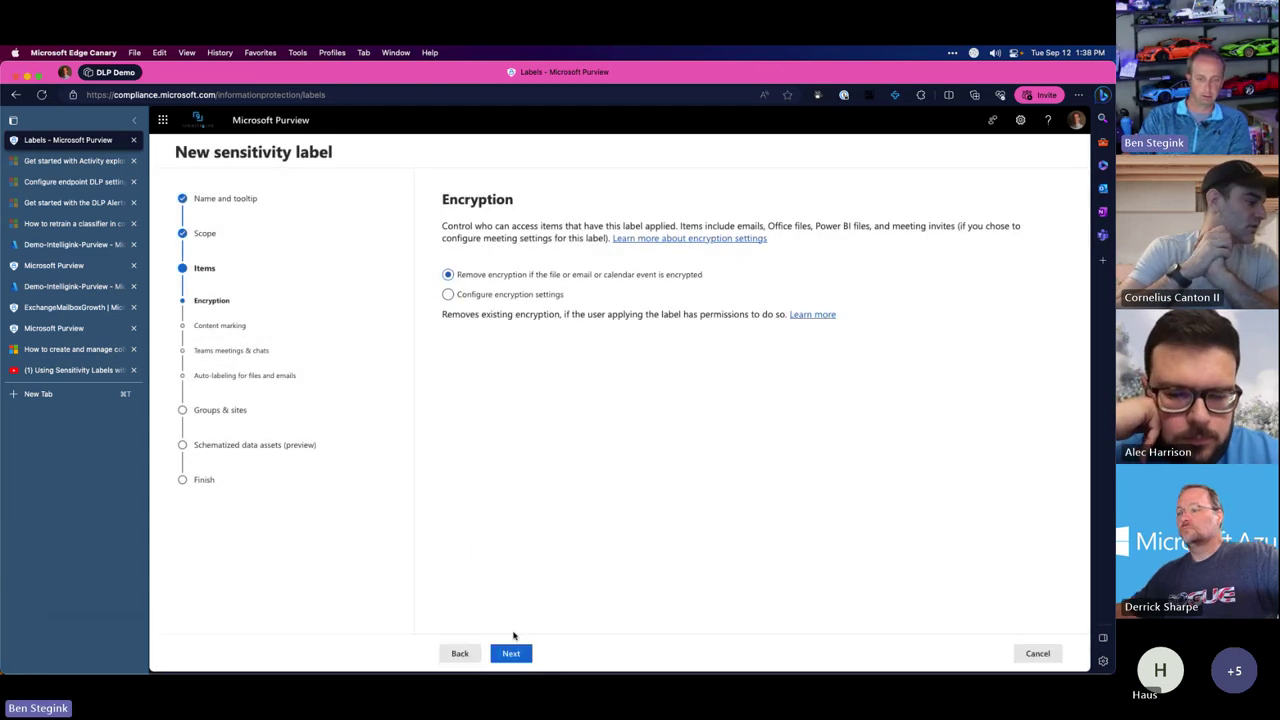
pyautogui.click(512, 652)
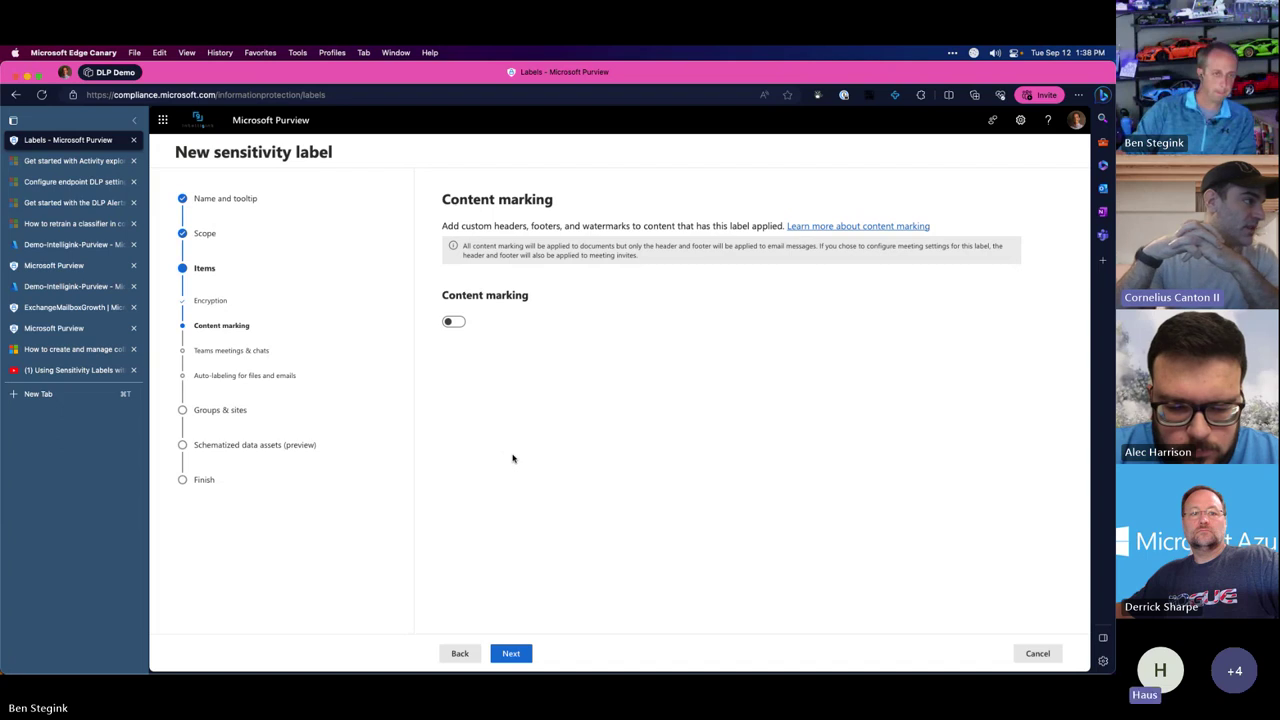
# Go back to encryption to revisit the permission assignment under Configure encryption settings, and return to content marking with the remove encryption option
pyautogui.press('super+Left')
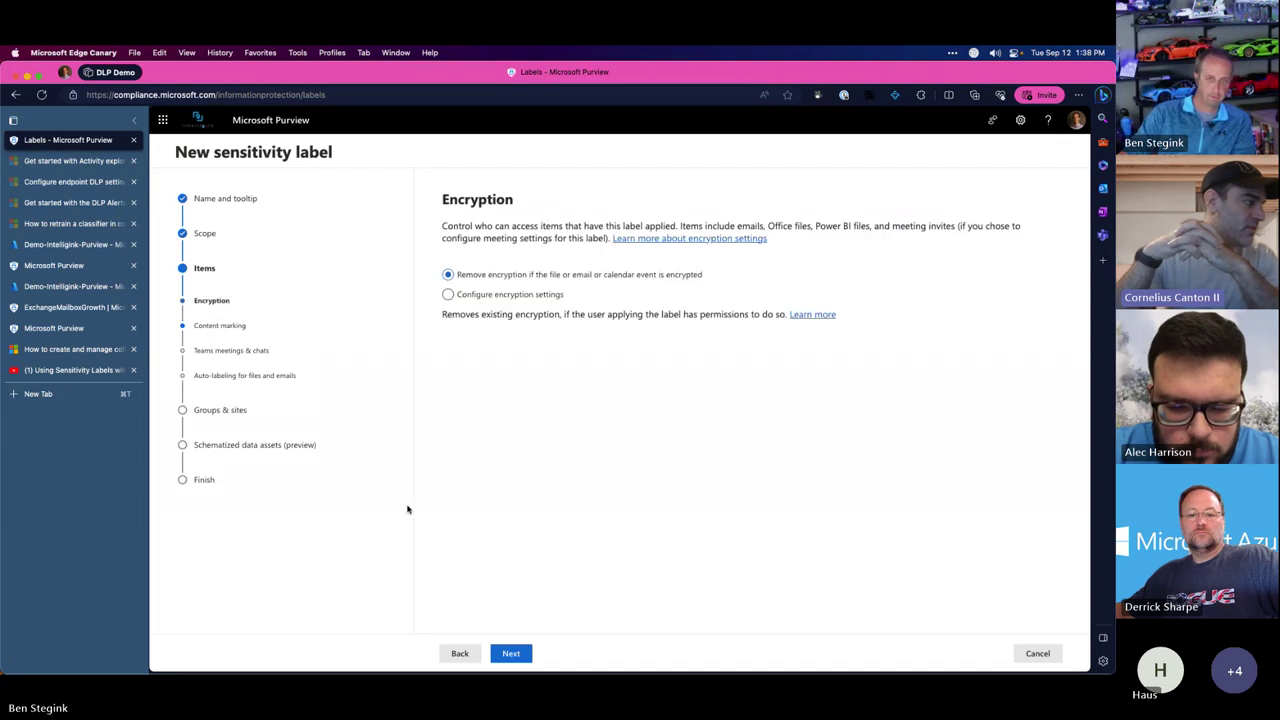
pyautogui.click(448, 294)
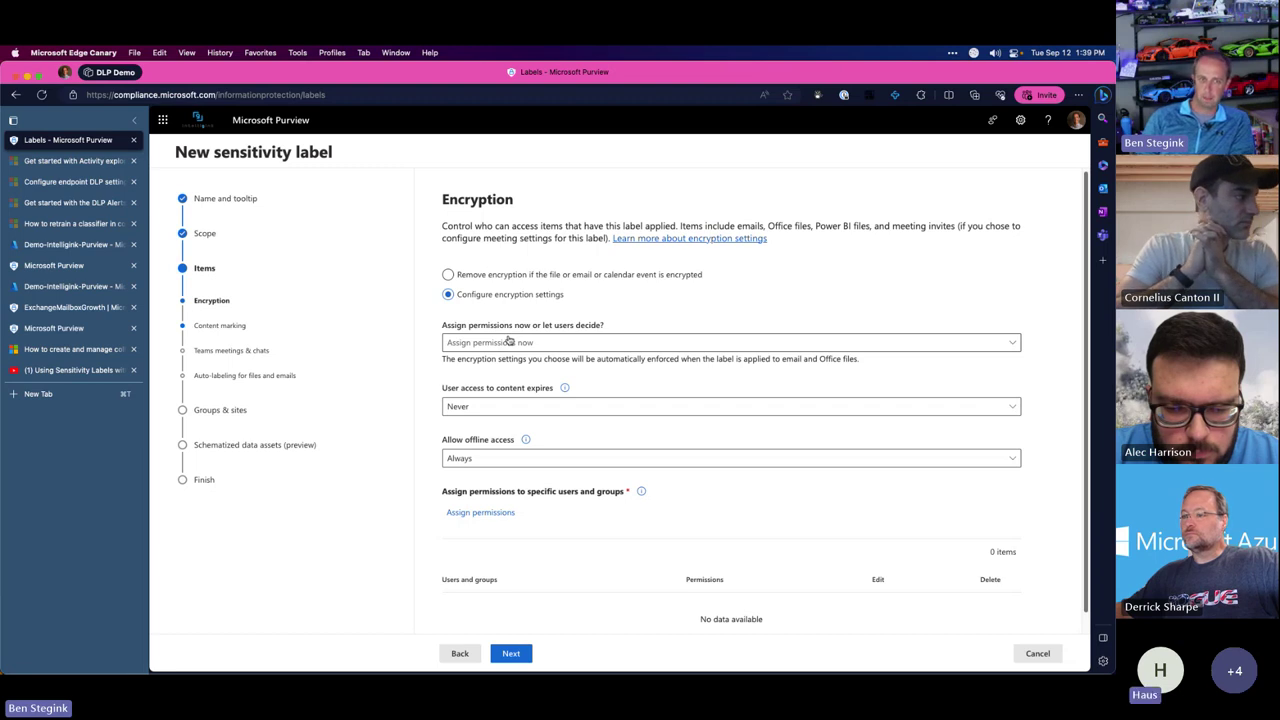
pyautogui.click(502, 516)
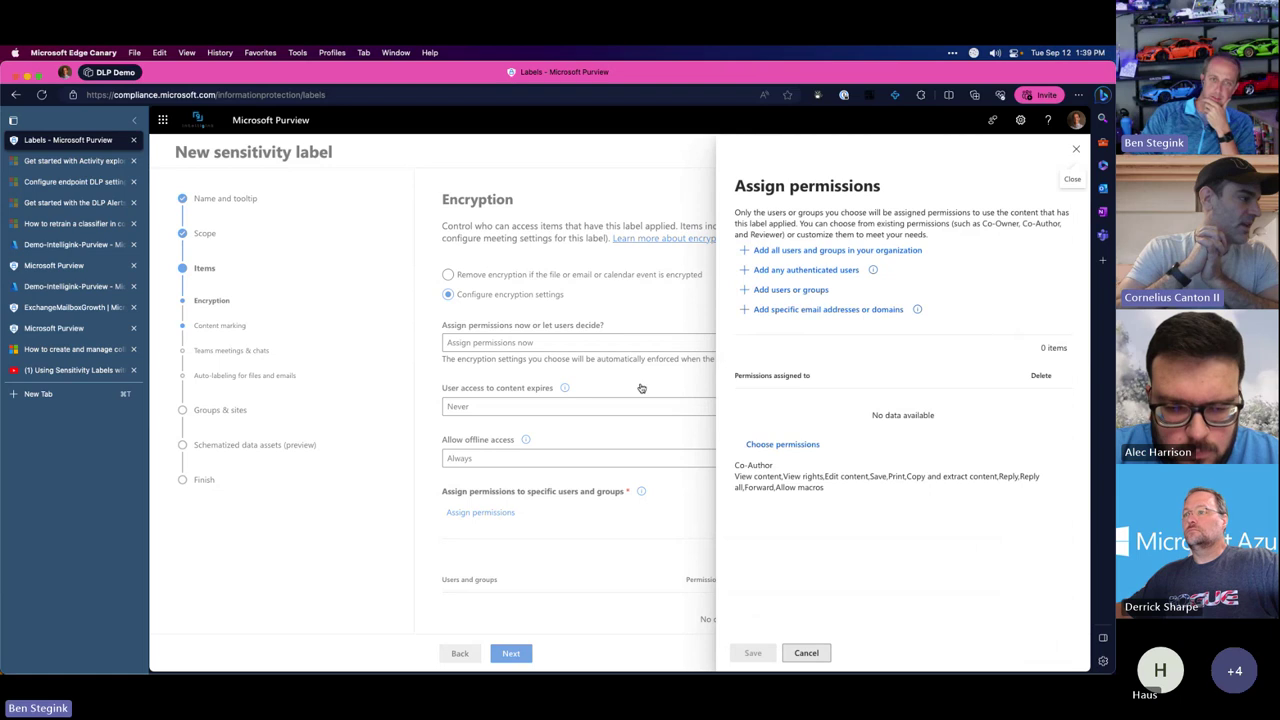
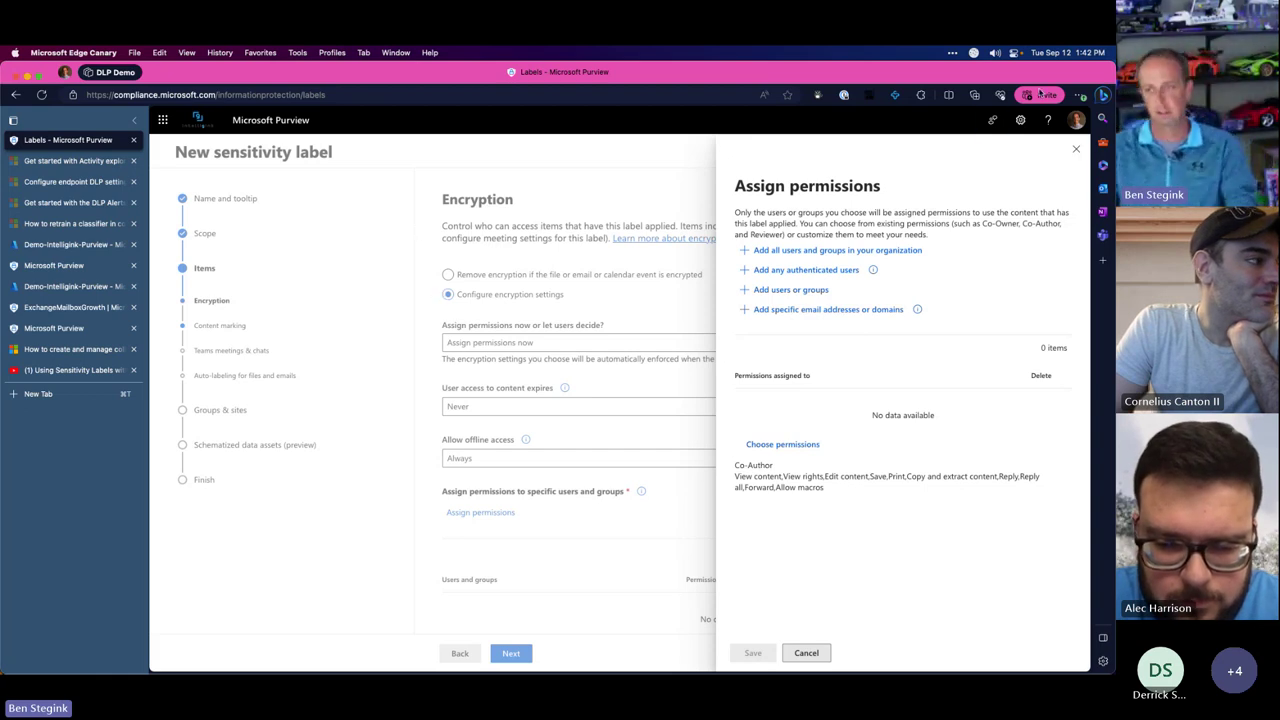
pyautogui.click(1077, 147)
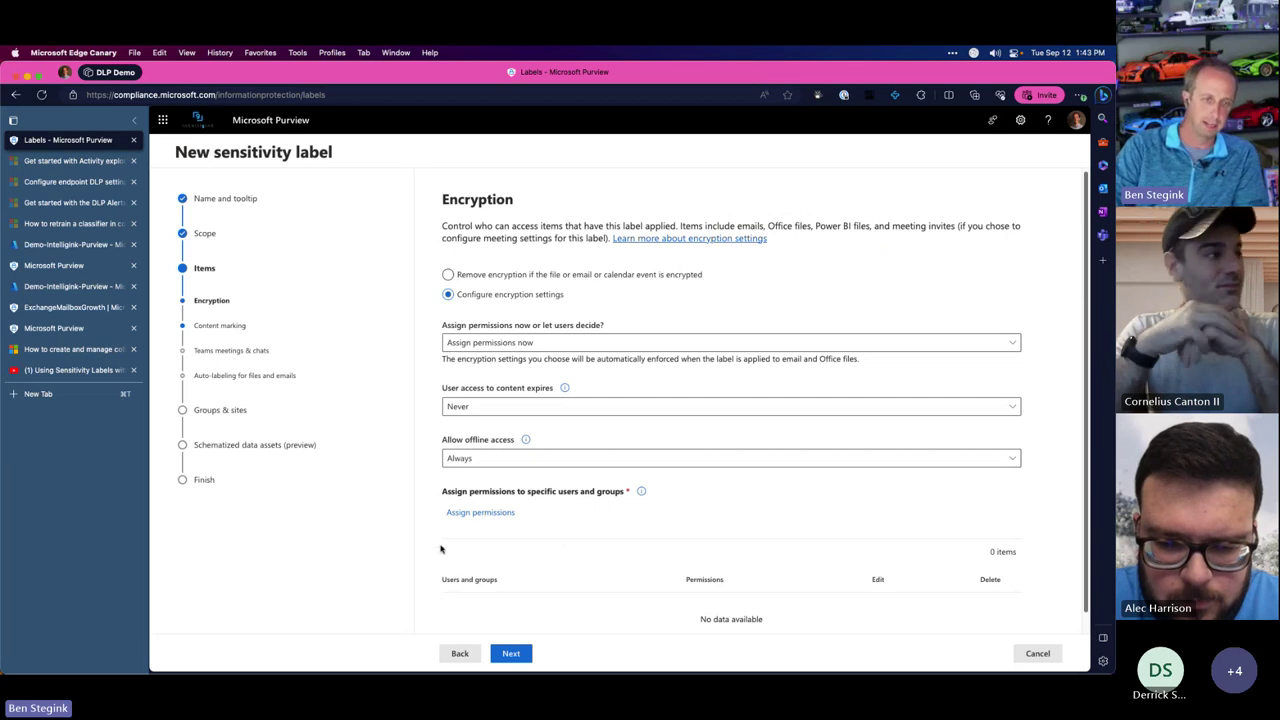
pyautogui.click(509, 653)
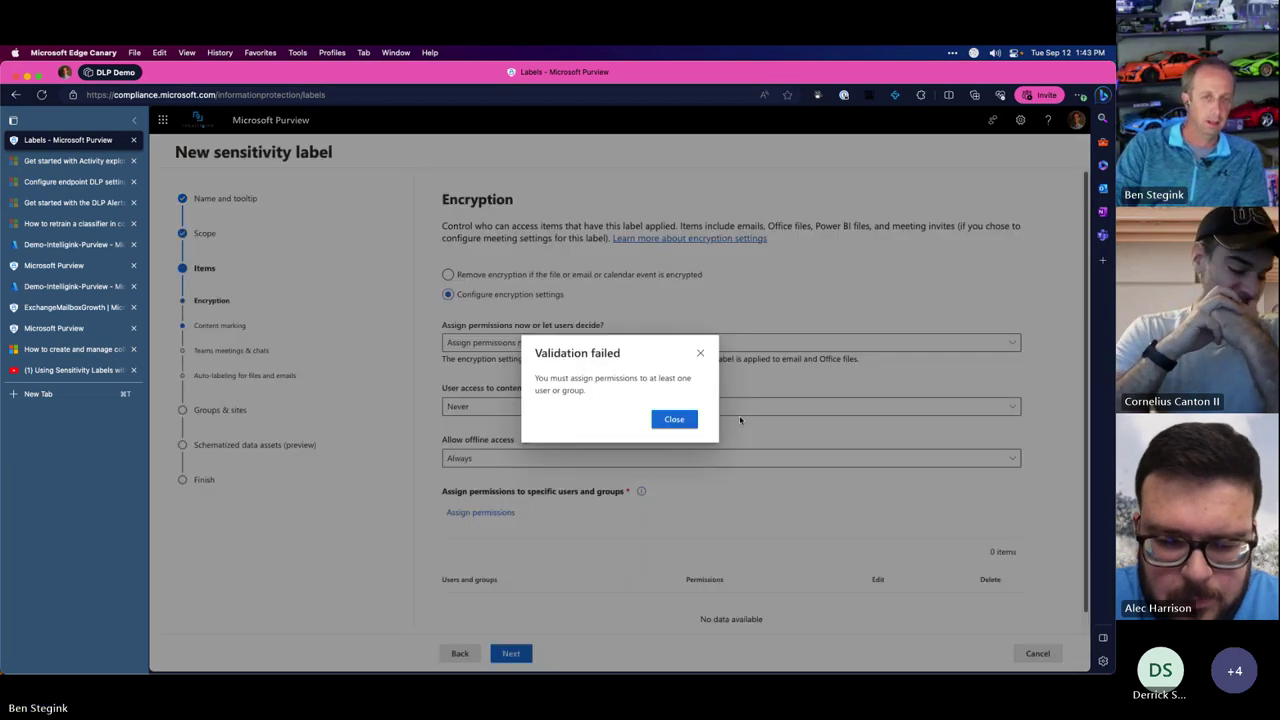
pyautogui.click(674, 419)
pyautogui.click(459, 276)
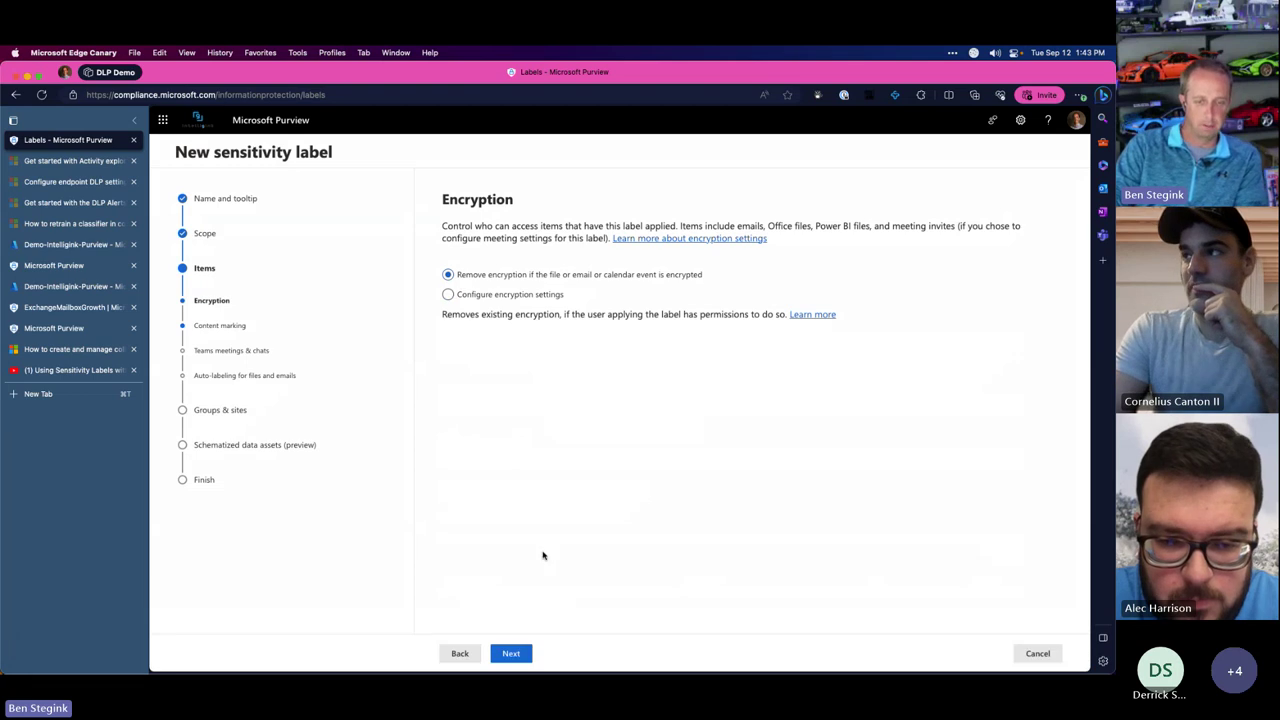
pyautogui.click(518, 652)
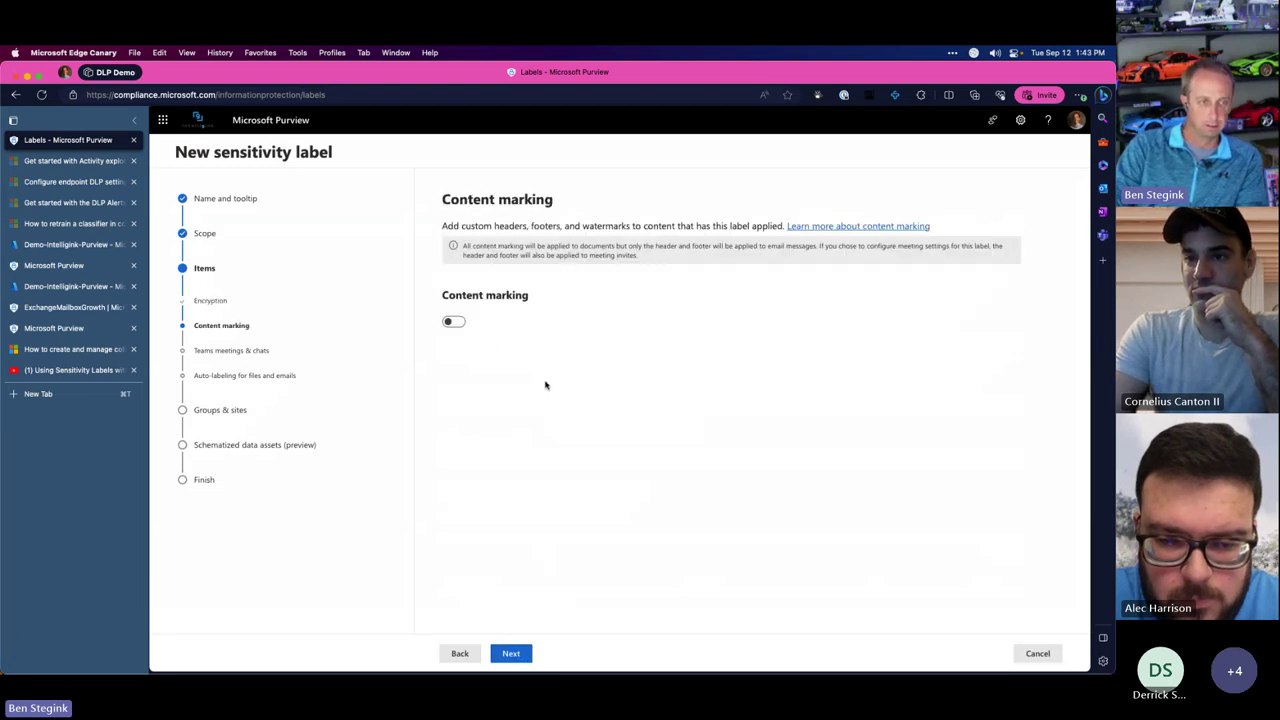
# Preview the watermark, header and footer options, leave content marking off, and continue to the Teams meetings and chats settings
pyautogui.click(457, 321)
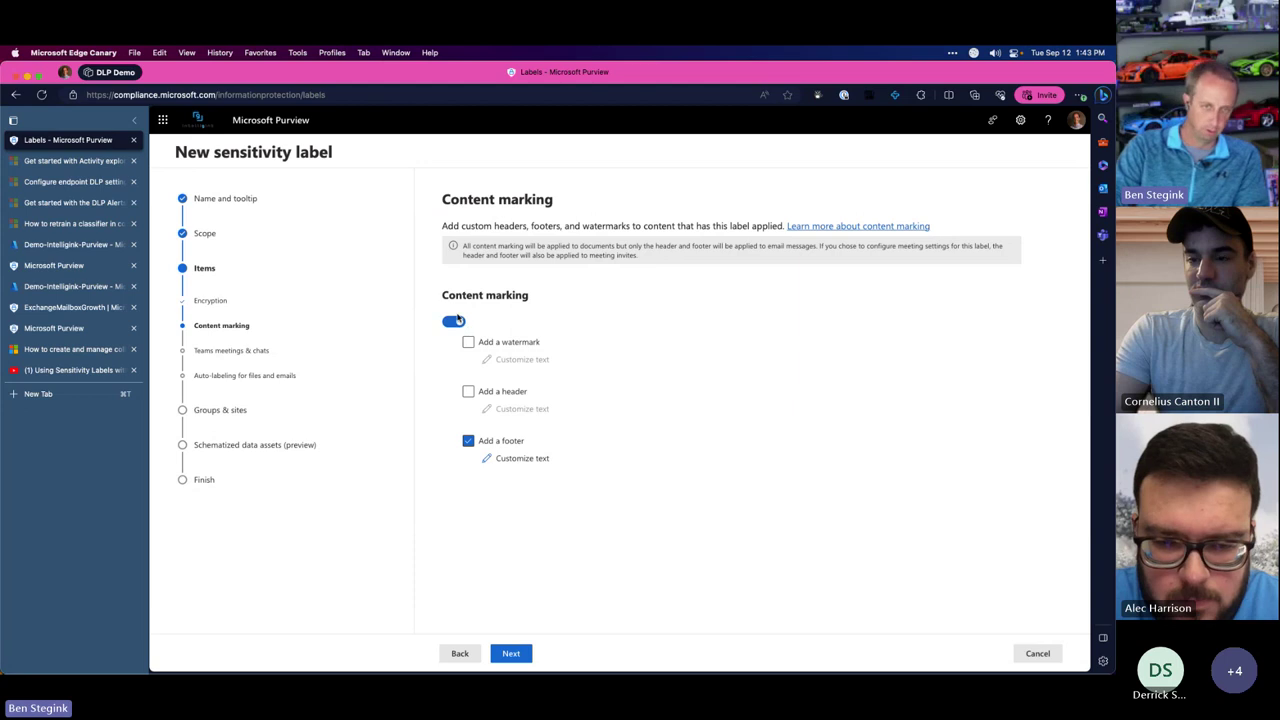
pyautogui.click(456, 324)
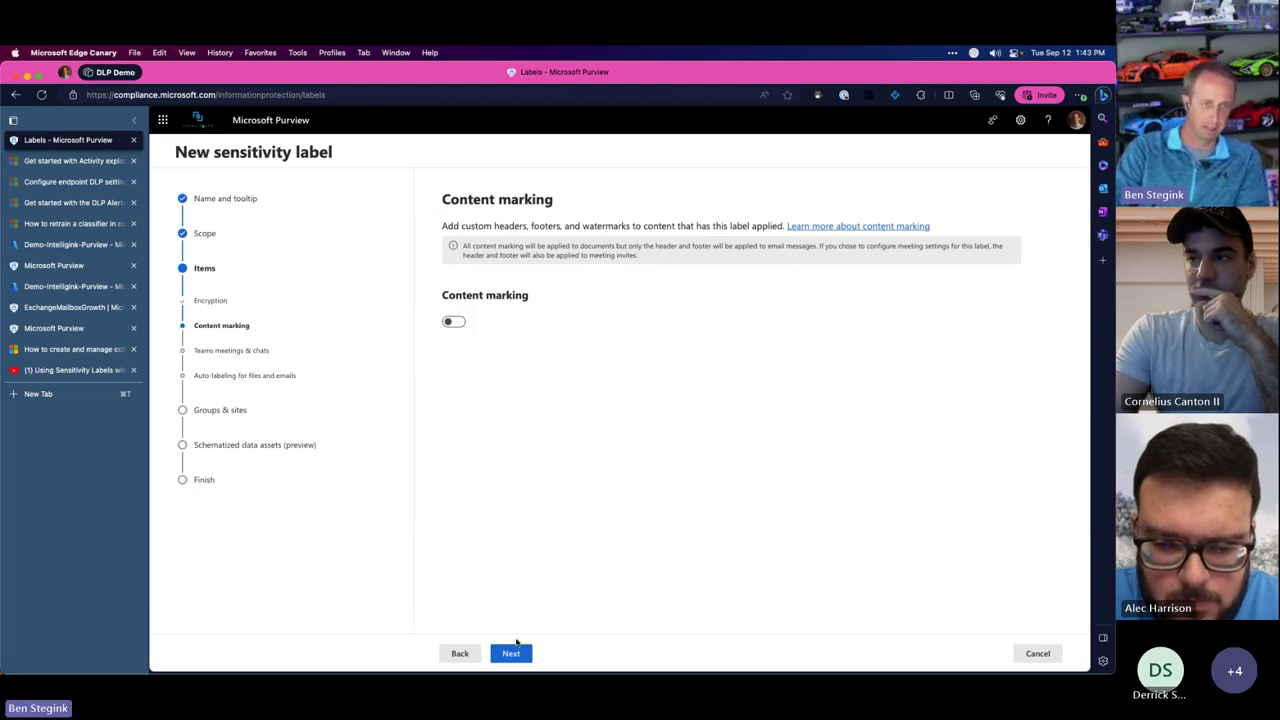
pyautogui.click(511, 654)
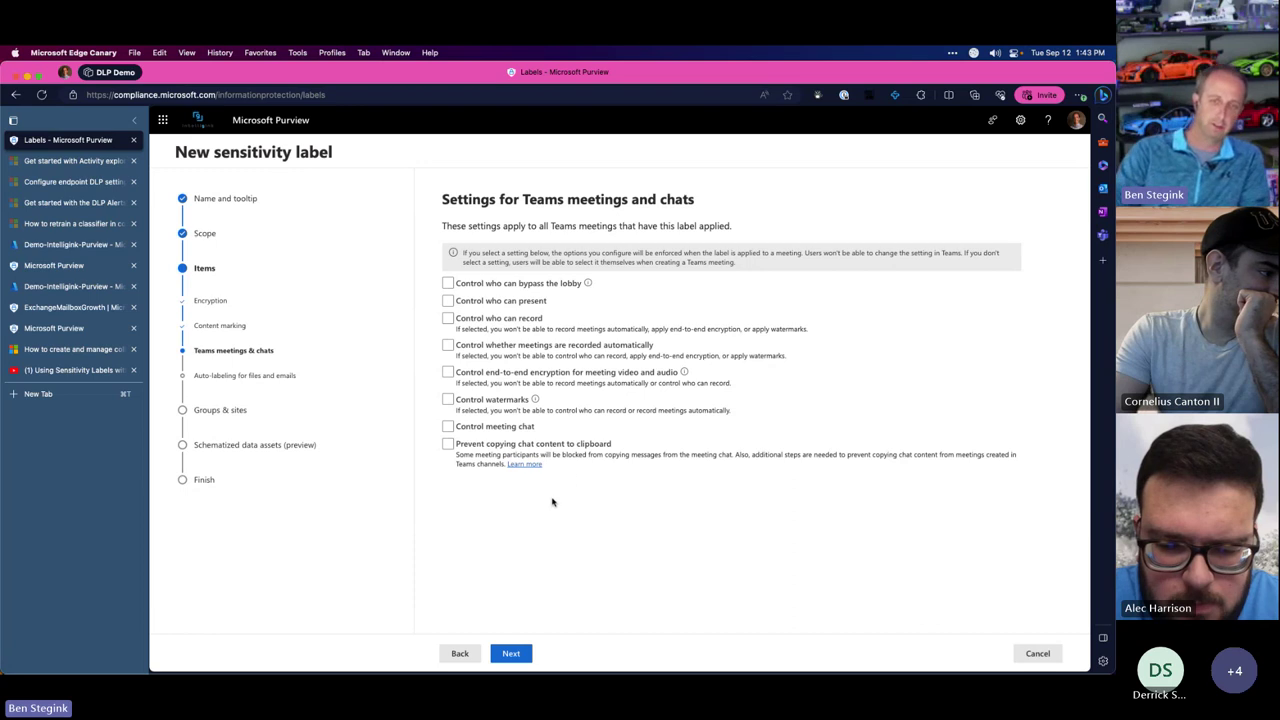
# Enable control over who can bypass the lobby to view its audience options, and disable it again
pyautogui.click(449, 285)
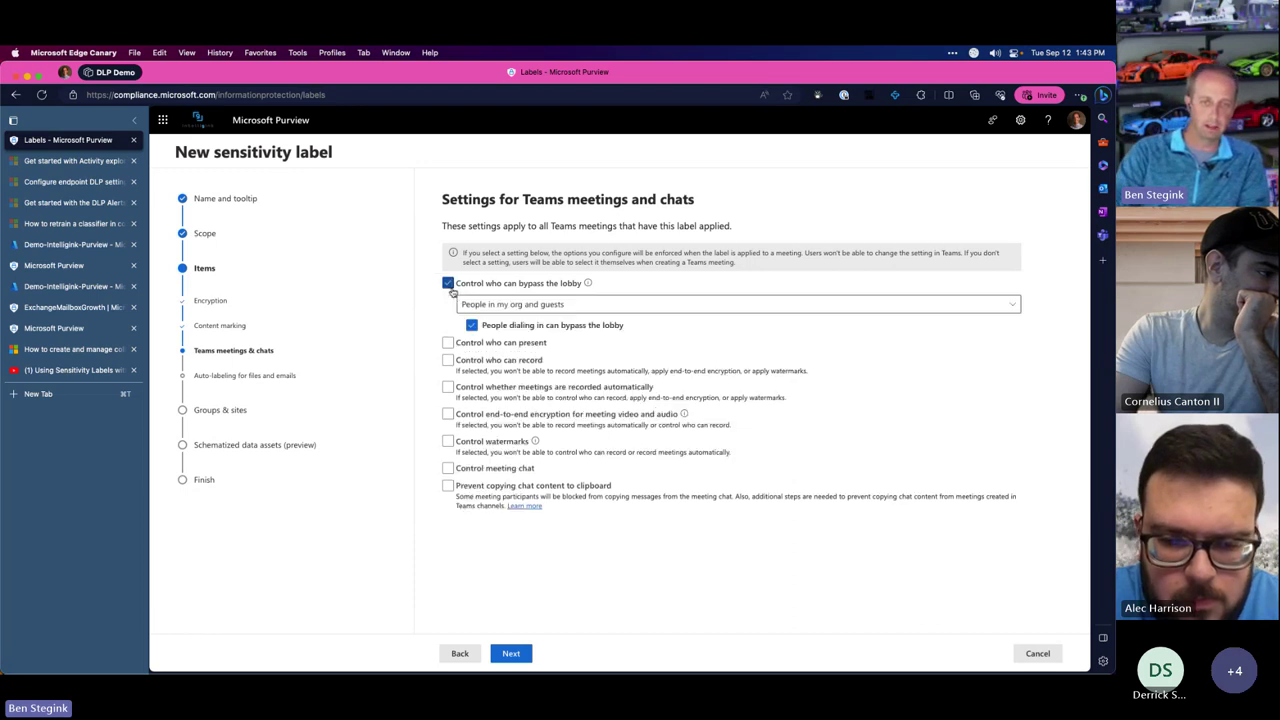
pyautogui.click(518, 302)
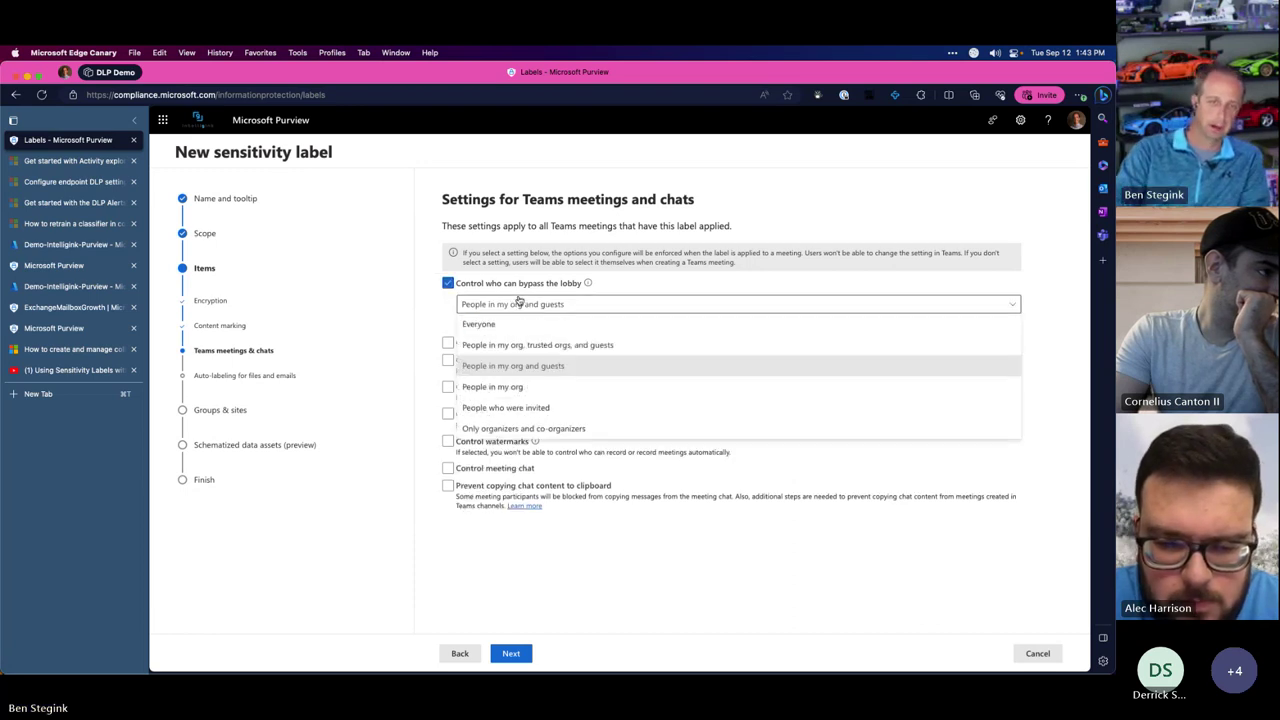
pyautogui.click(450, 284)
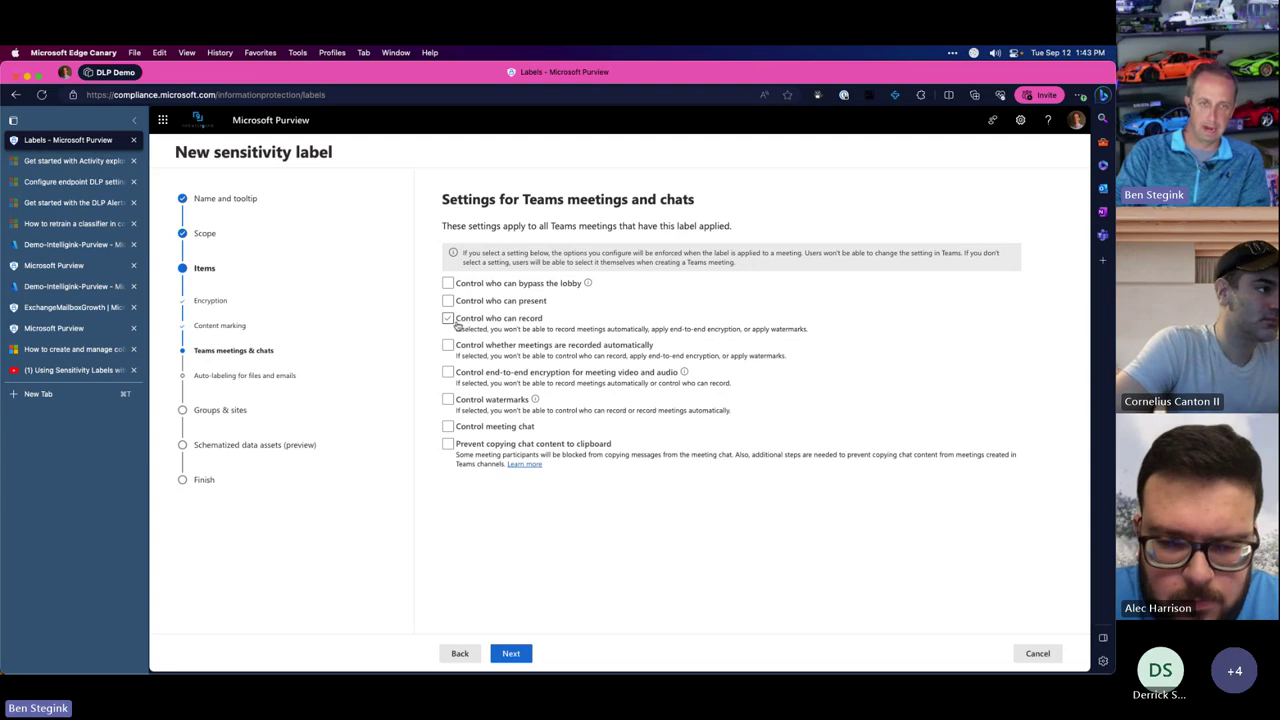
# Try recording control with Organizers and co-organizers, clear it, and toggle end-to-end encryption control on and off
pyautogui.click(448, 318)
pyautogui.click(541, 348)
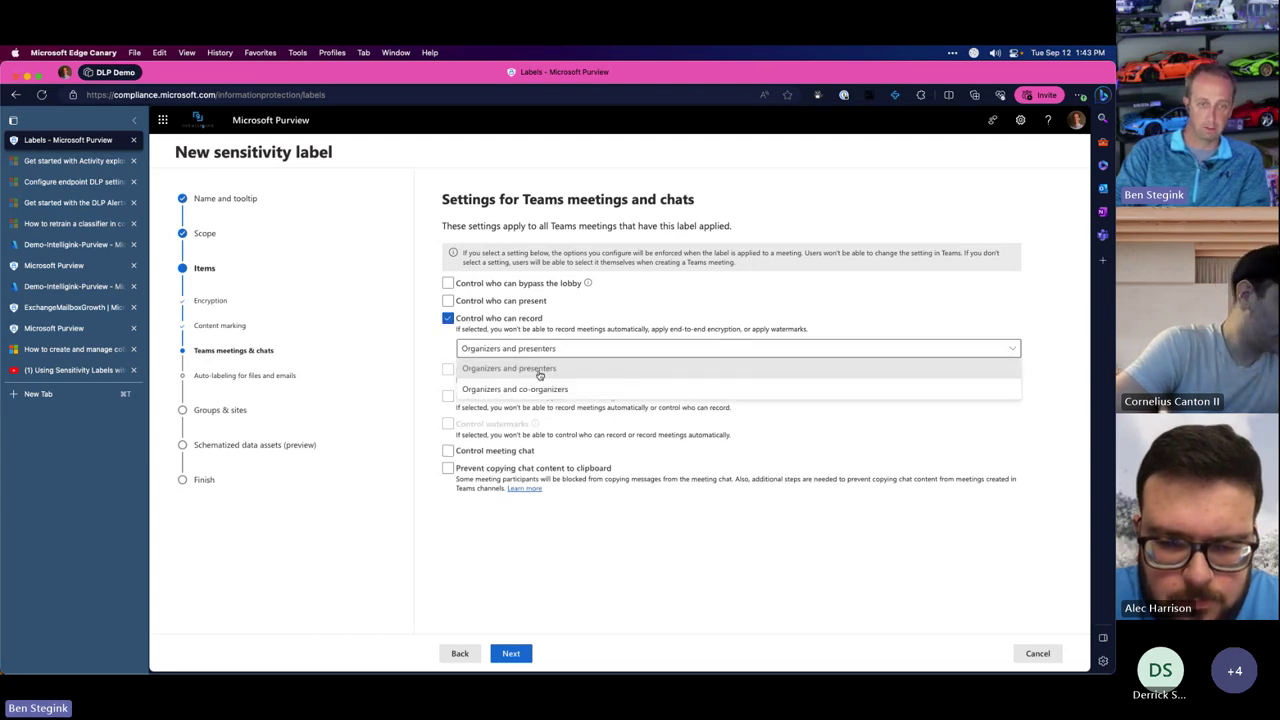
pyautogui.click(538, 390)
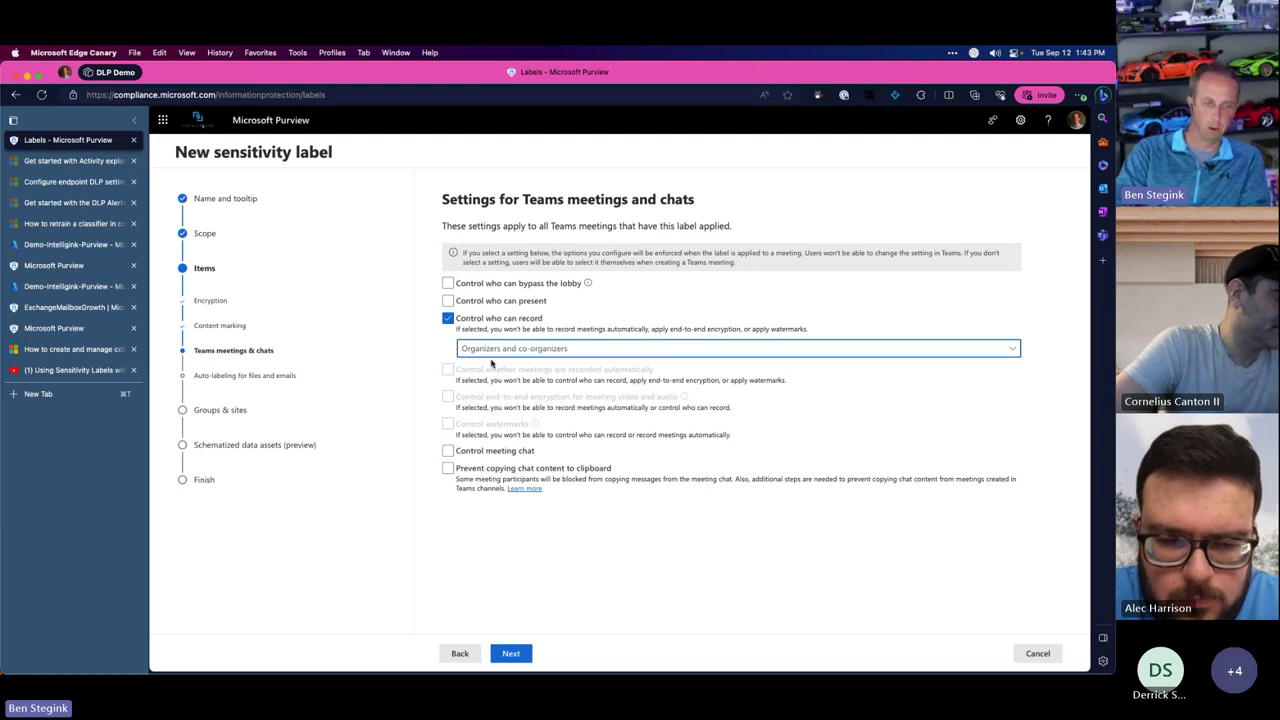
pyautogui.click(448, 318)
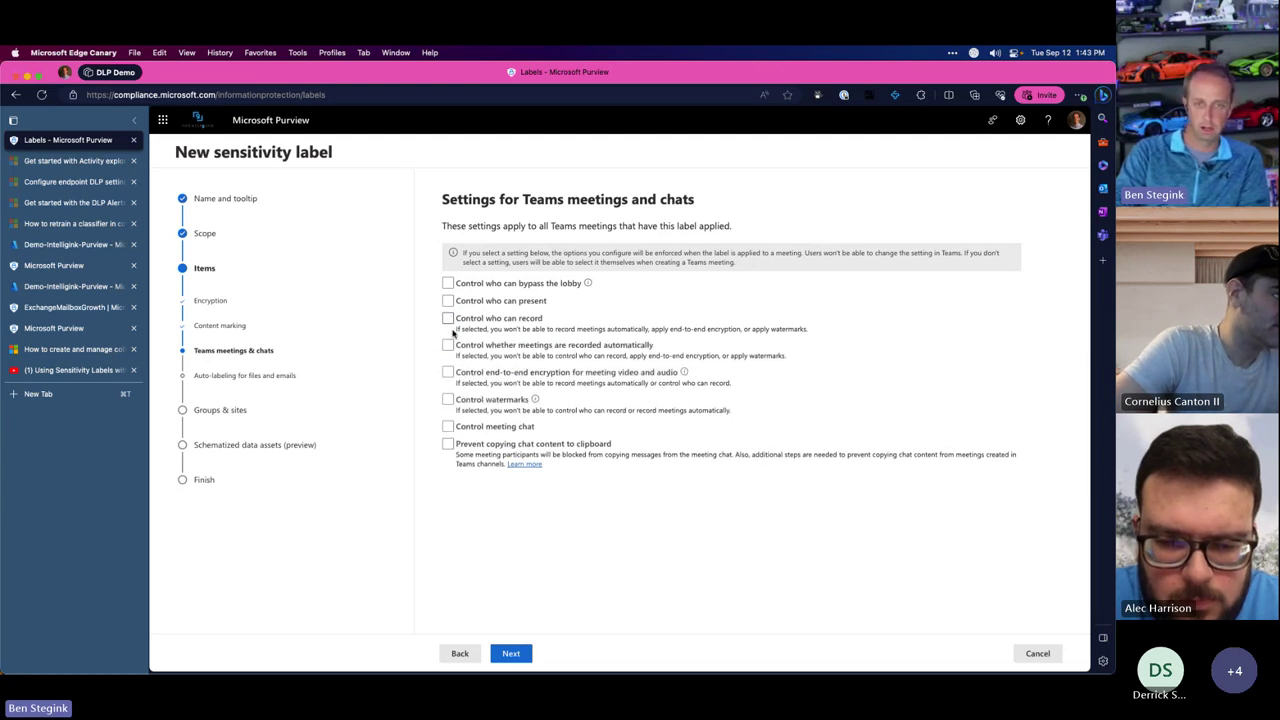
pyautogui.click(449, 373)
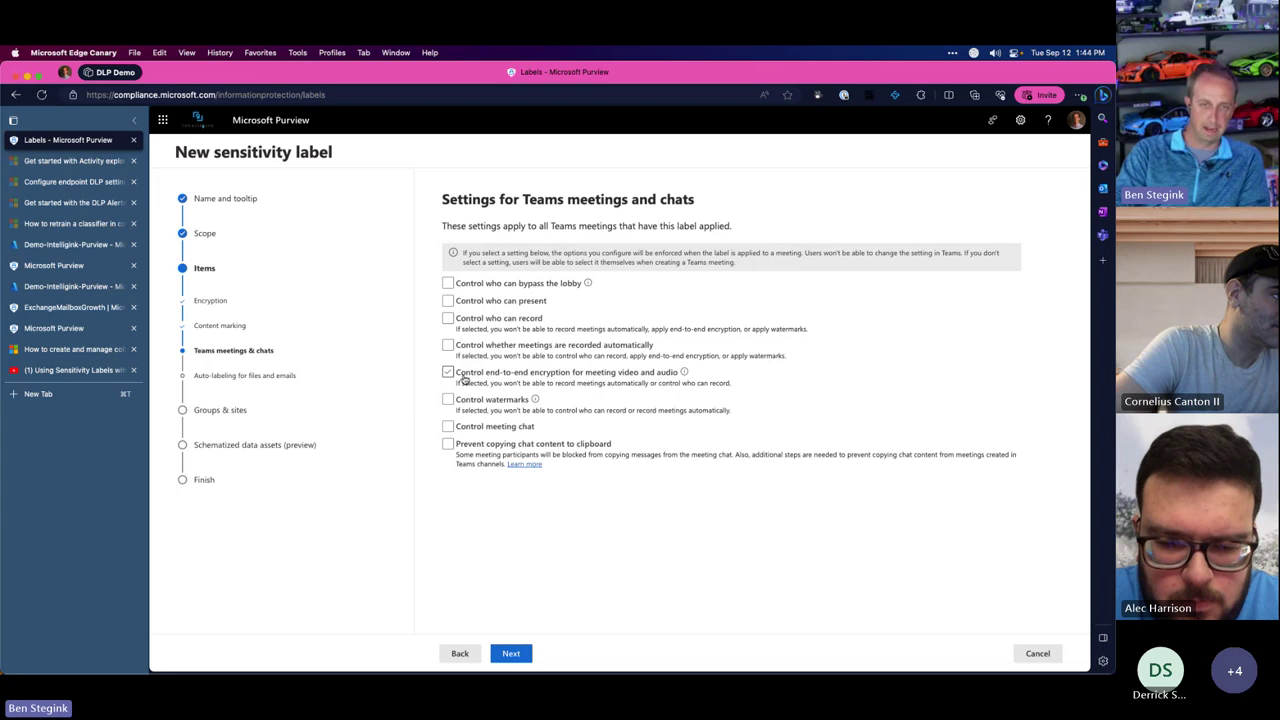
pyautogui.click(448, 372)
# Enable meeting chat control to review its On, Off and In-meeting only options, and disable it again
pyautogui.click(448, 427)
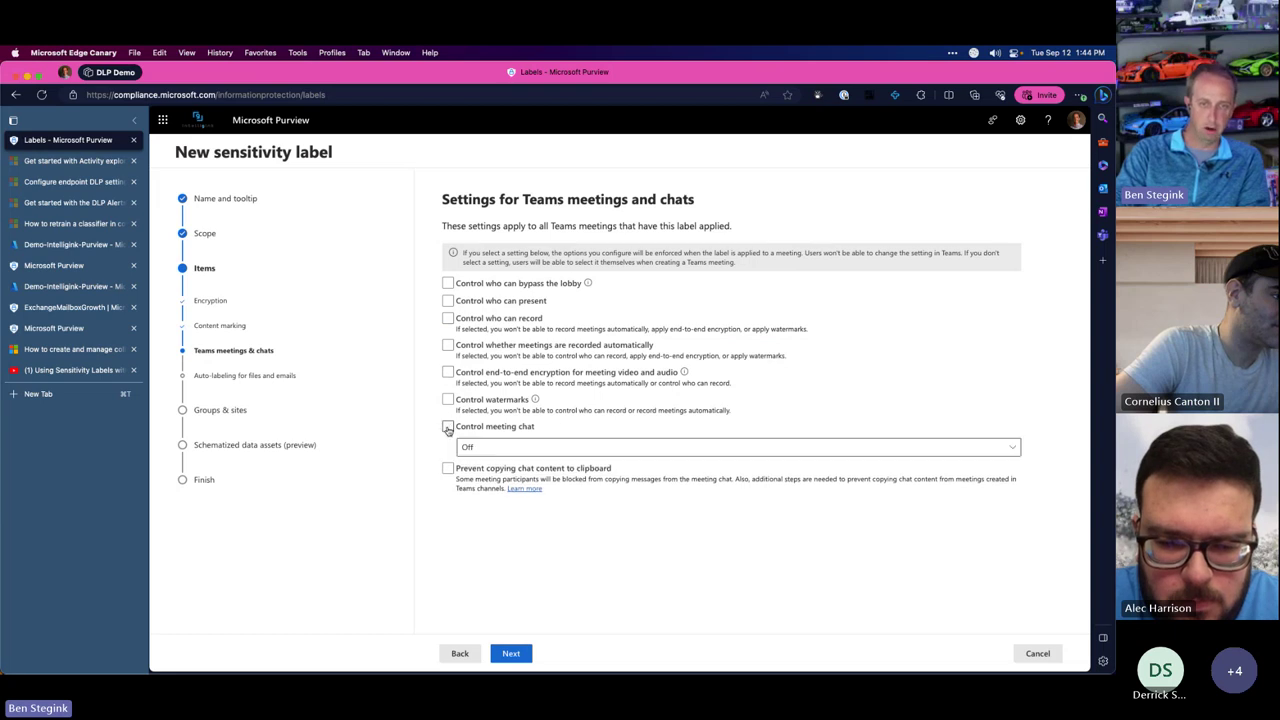
pyautogui.click(510, 450)
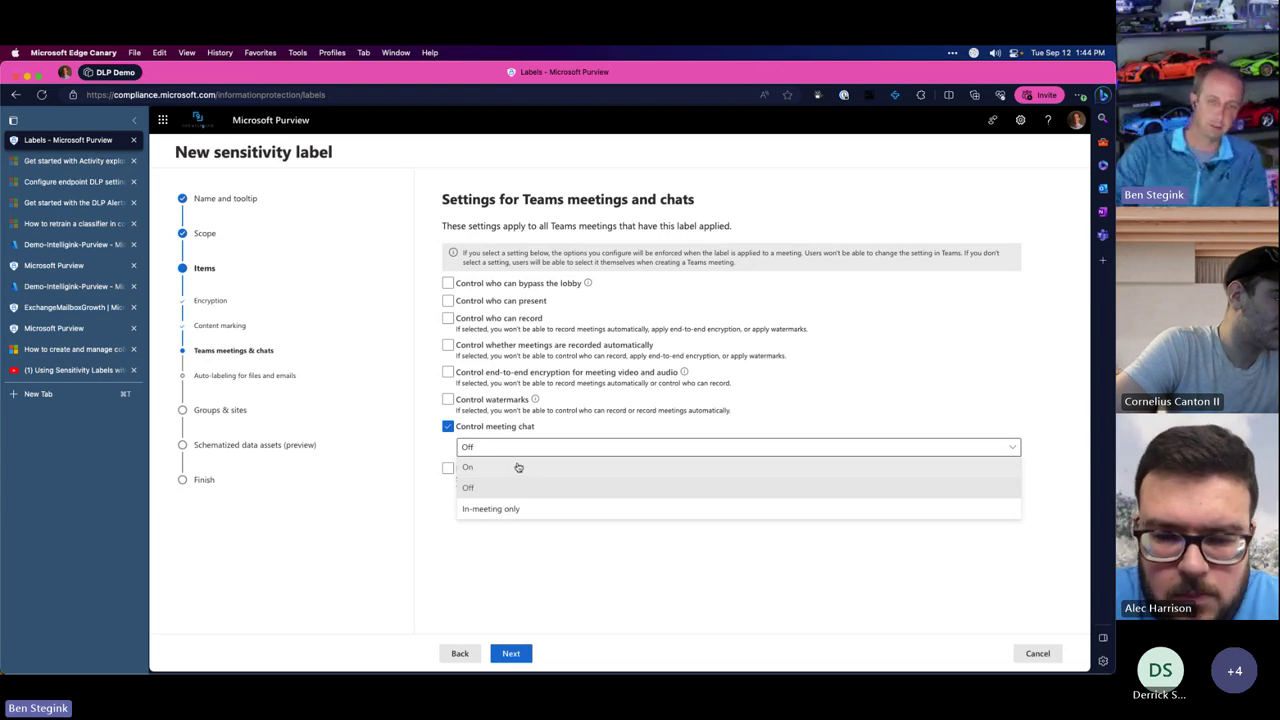
pyautogui.click(522, 490)
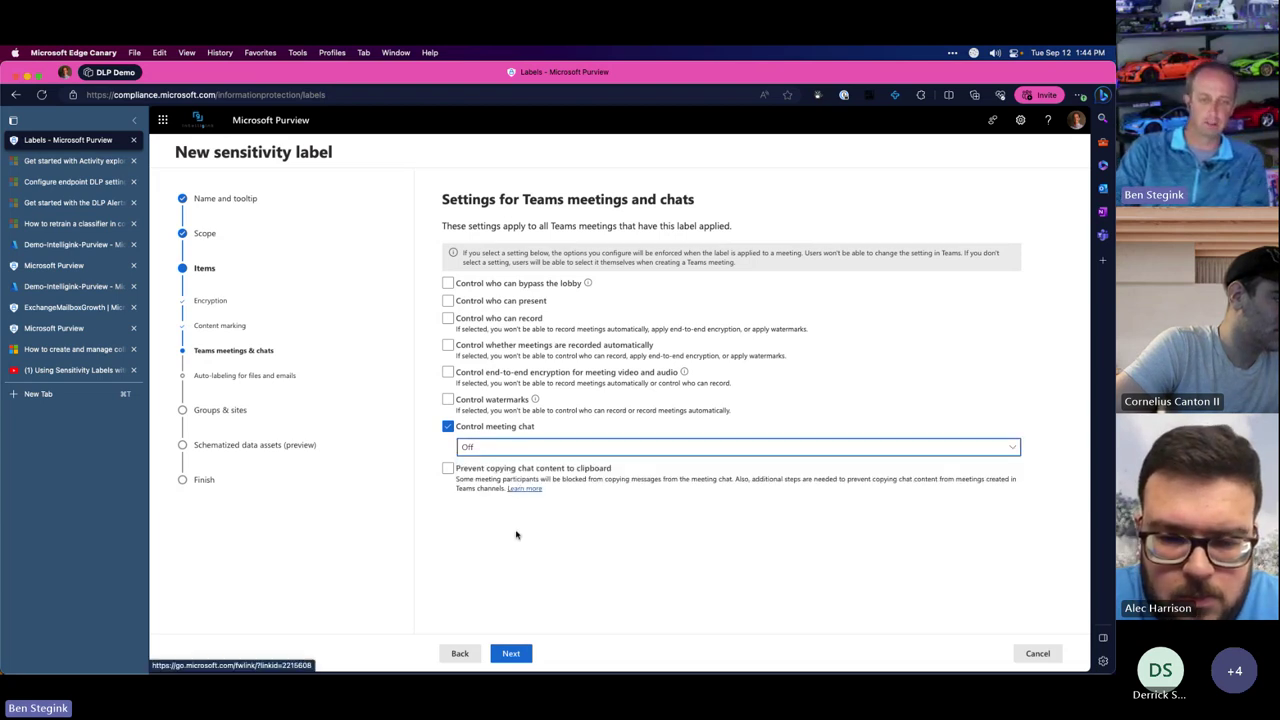
pyautogui.click(512, 450)
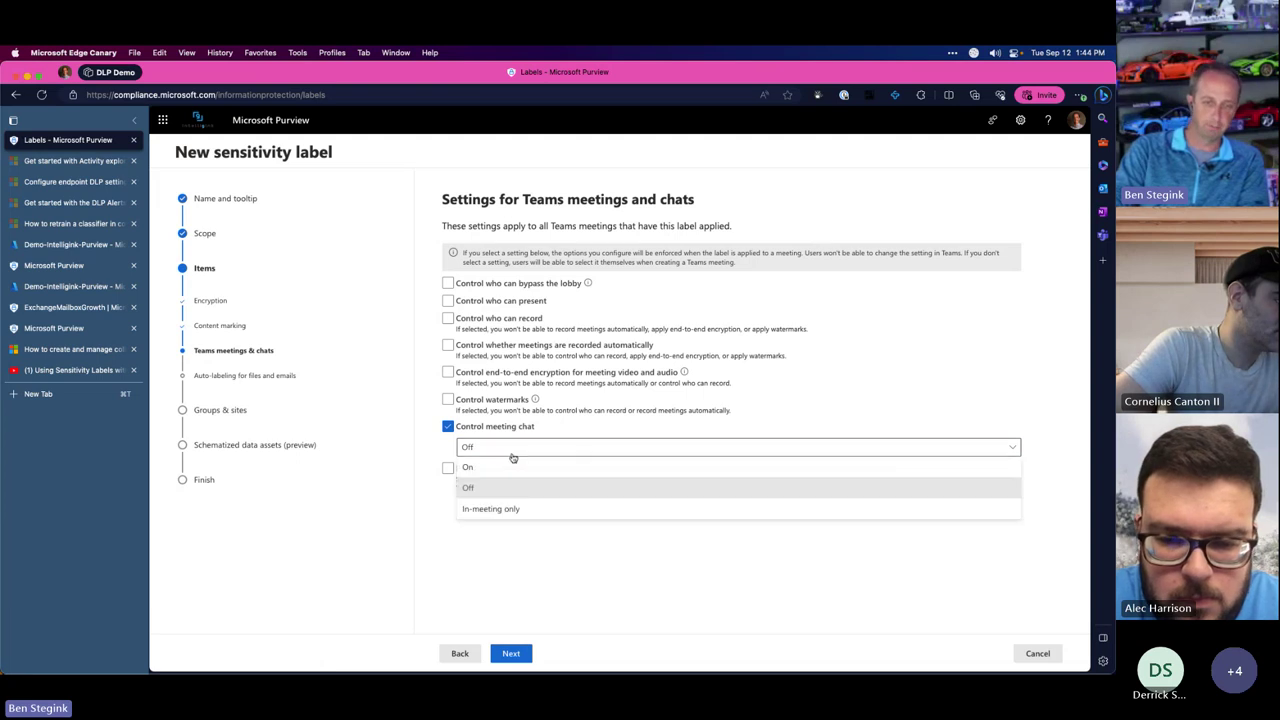
pyautogui.click(490, 575)
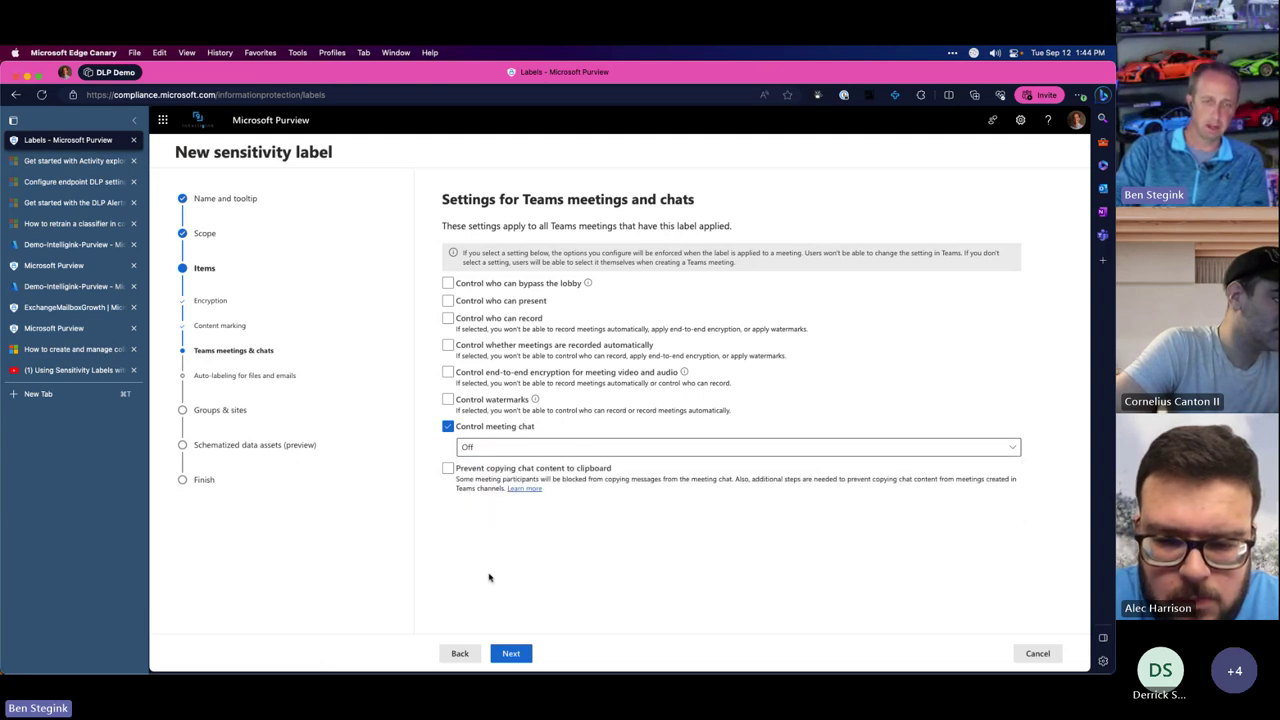
pyautogui.click(448, 427)
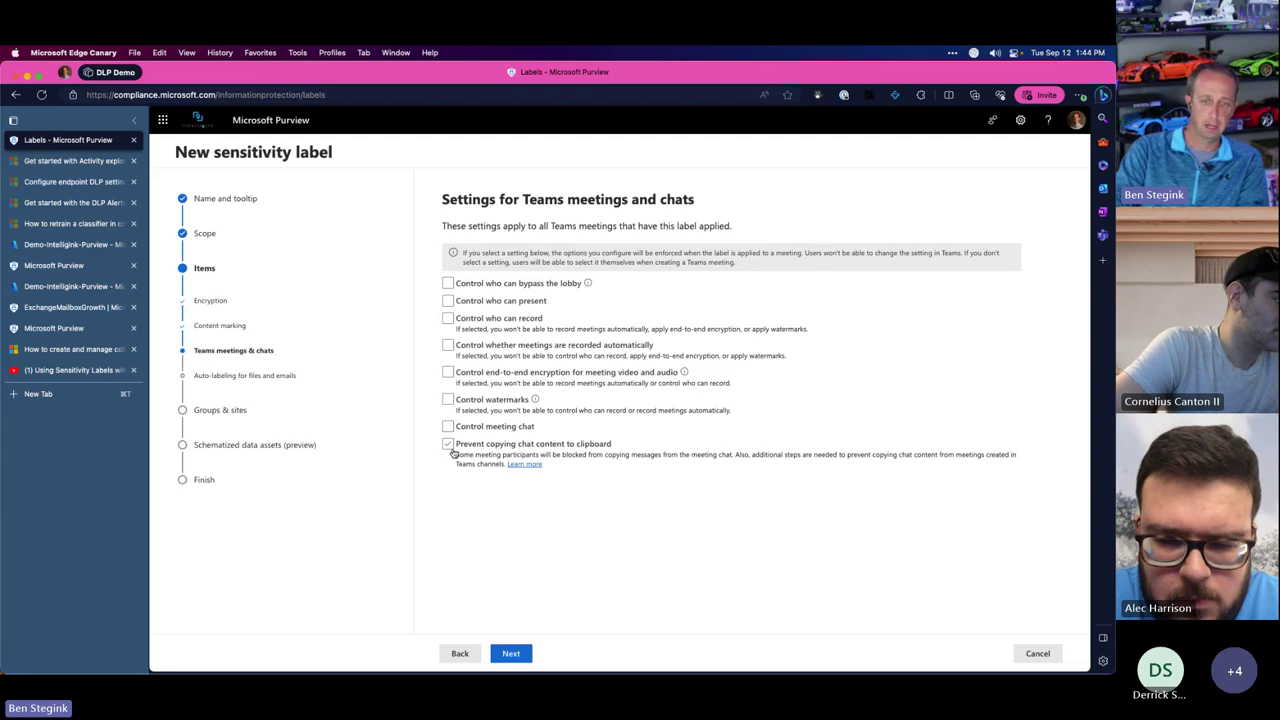
# Try preventing chat copying together with meeting chat control, clear both settings, and continue to auto-labeling for files and emails
pyautogui.click(448, 444)
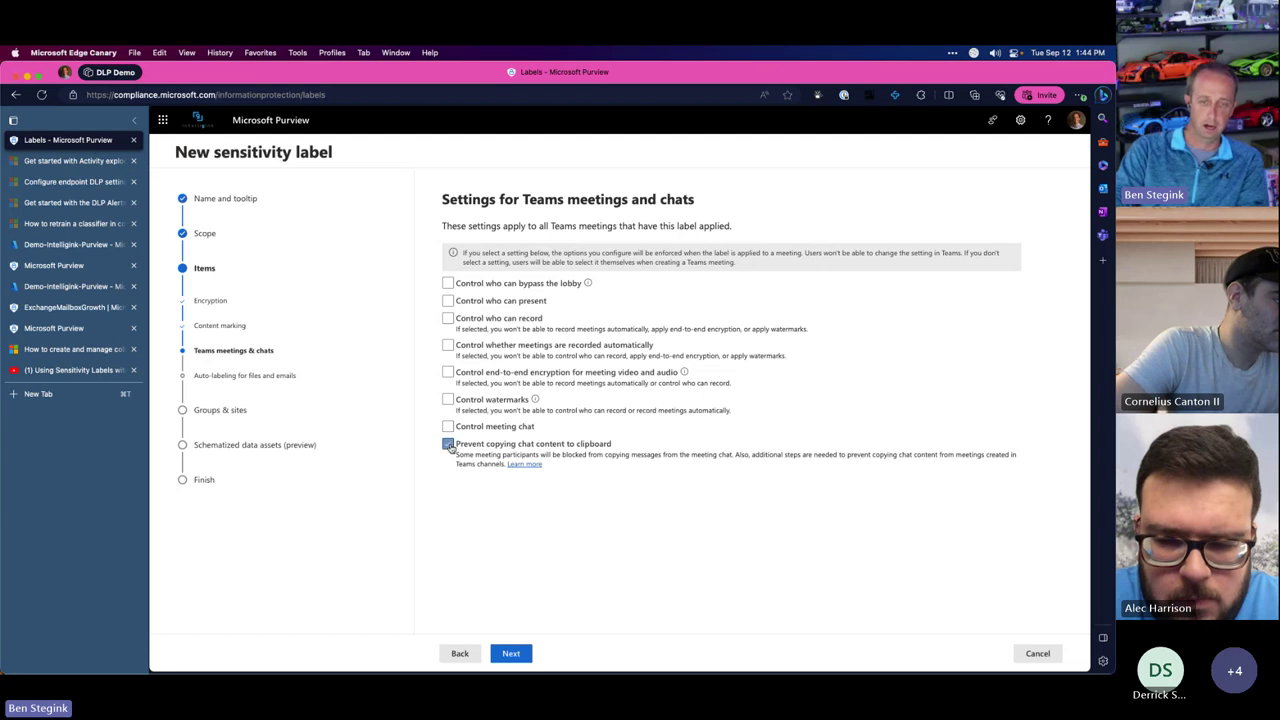
pyautogui.click(507, 428)
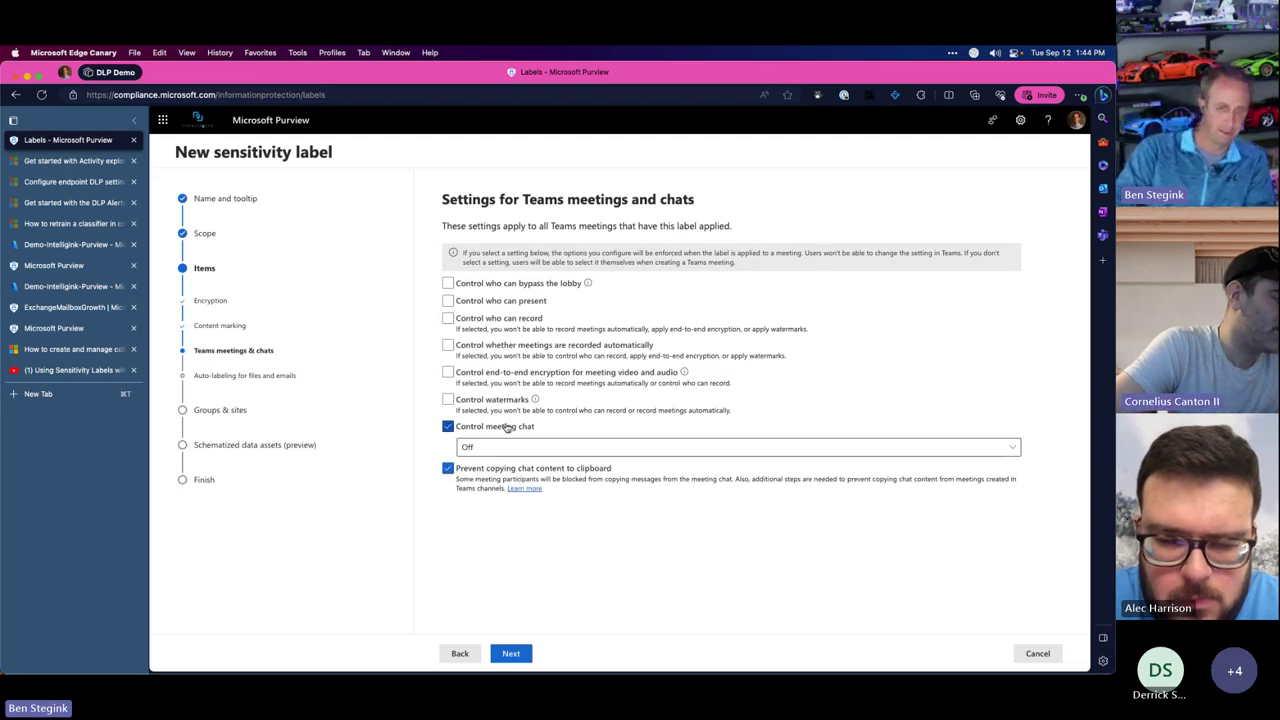
pyautogui.click(449, 468)
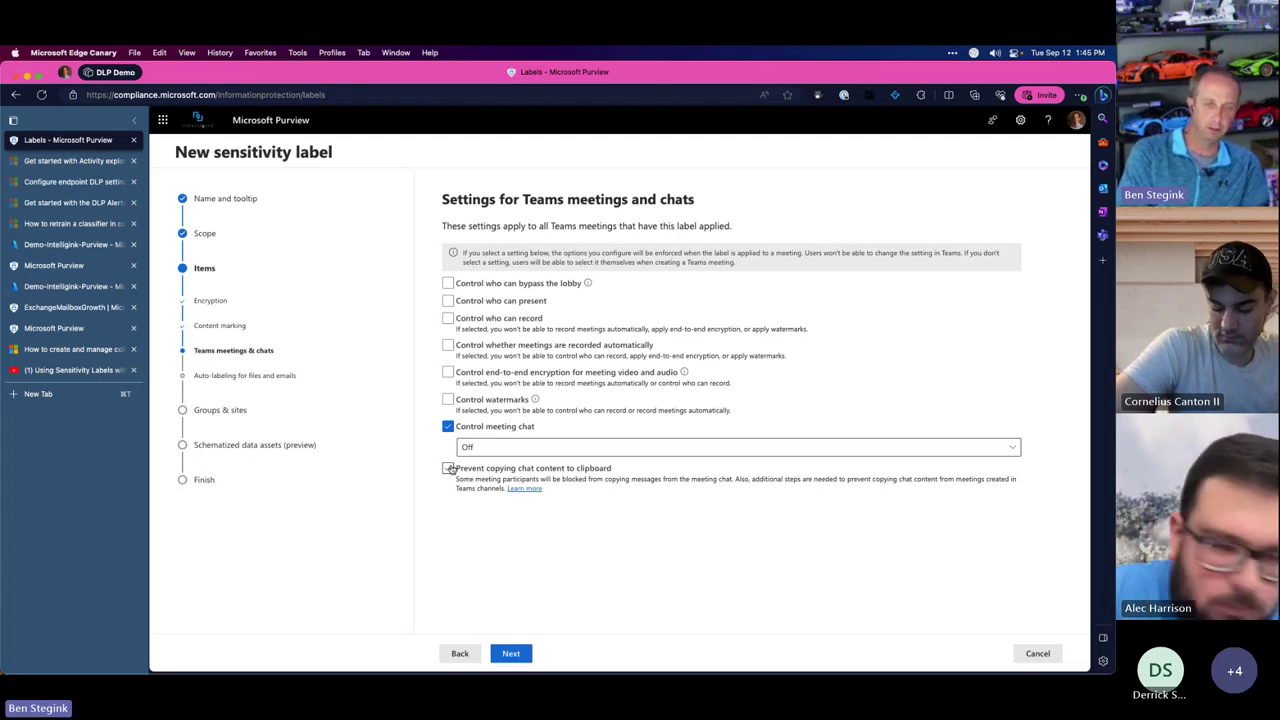
pyautogui.click(462, 430)
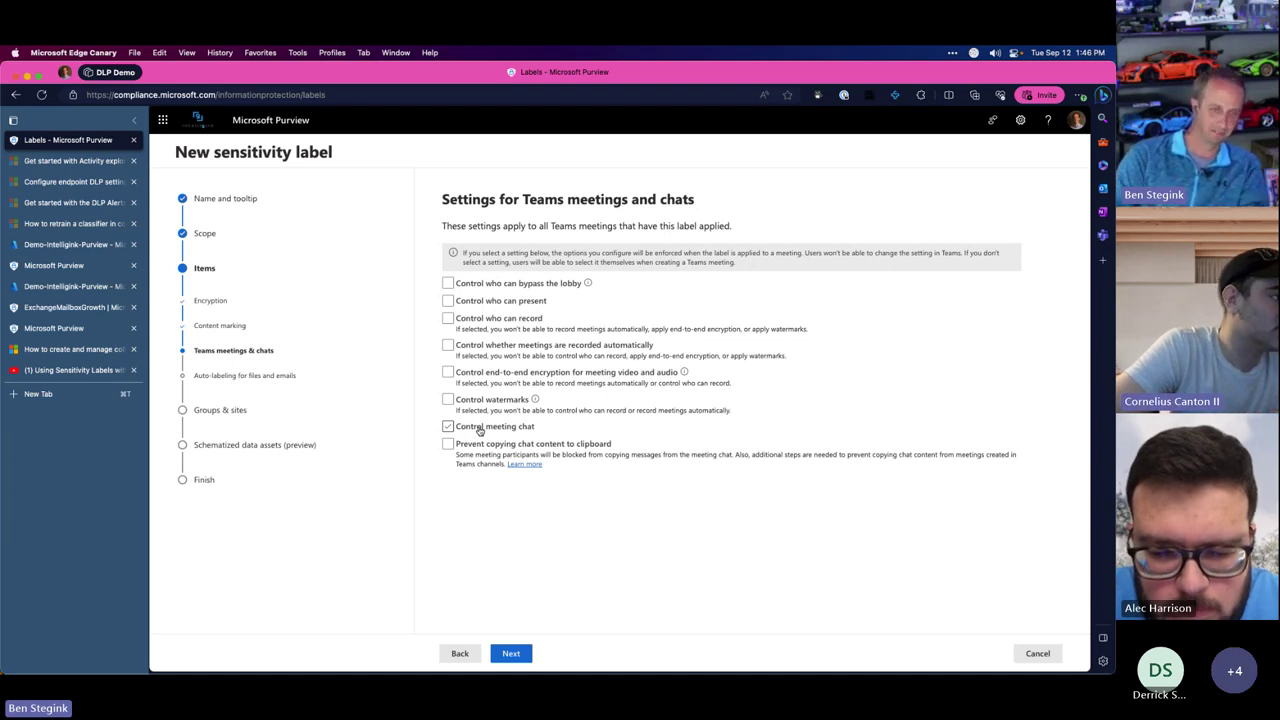
pyautogui.click(480, 428)
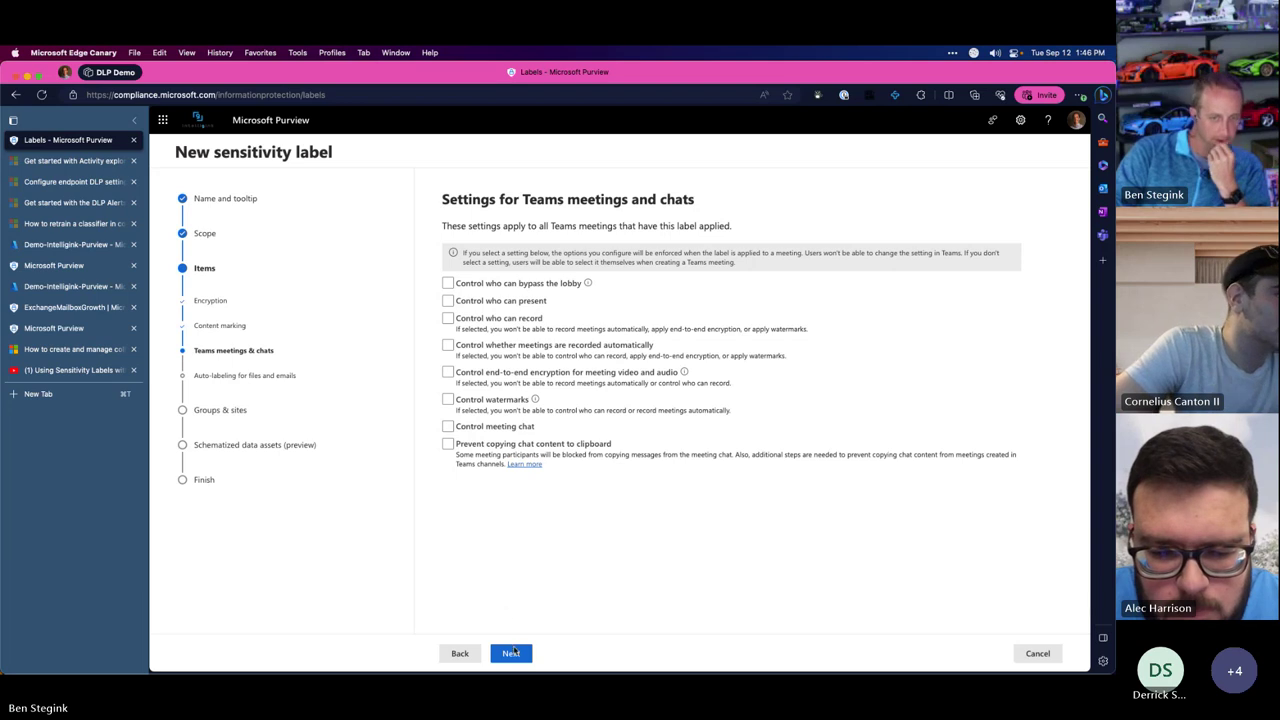
pyautogui.click(512, 653)
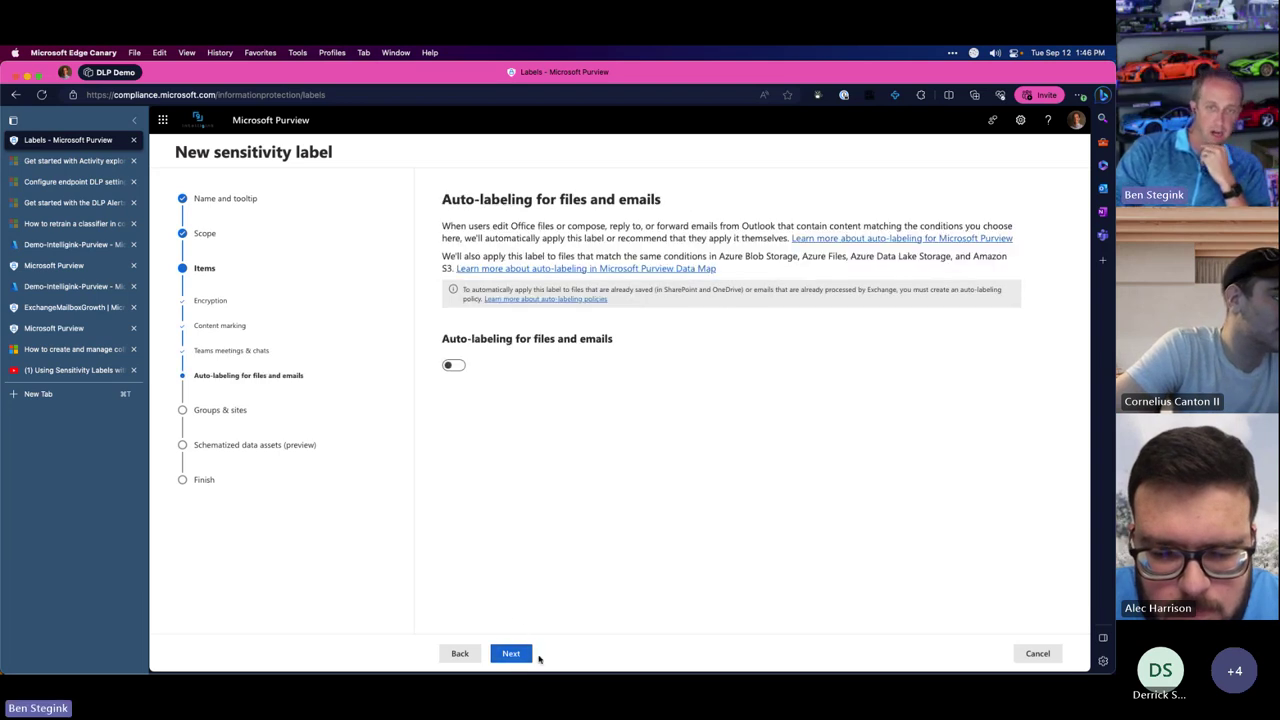
# Turn on auto-labeling for files and emails, with the label applied automatically when content matches the conditions
pyautogui.moveTo(546, 670)
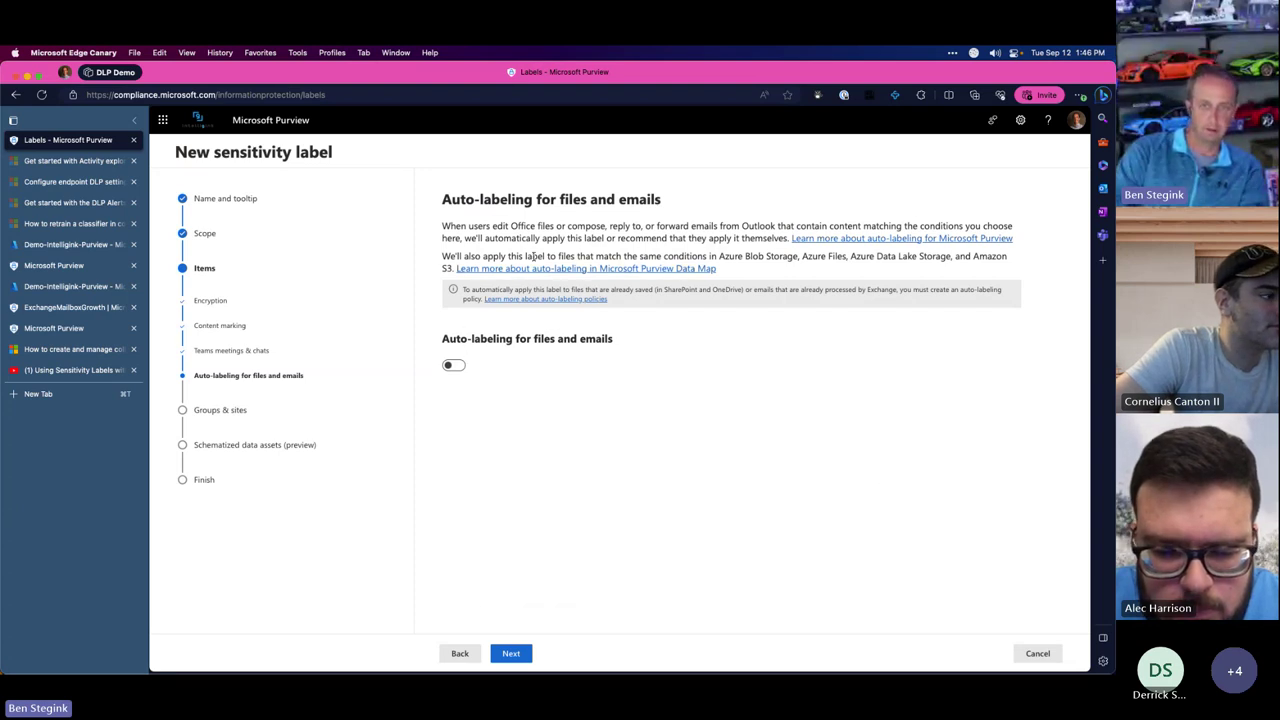
pyautogui.moveTo(493, 256); pyautogui.dragTo(880, 266)
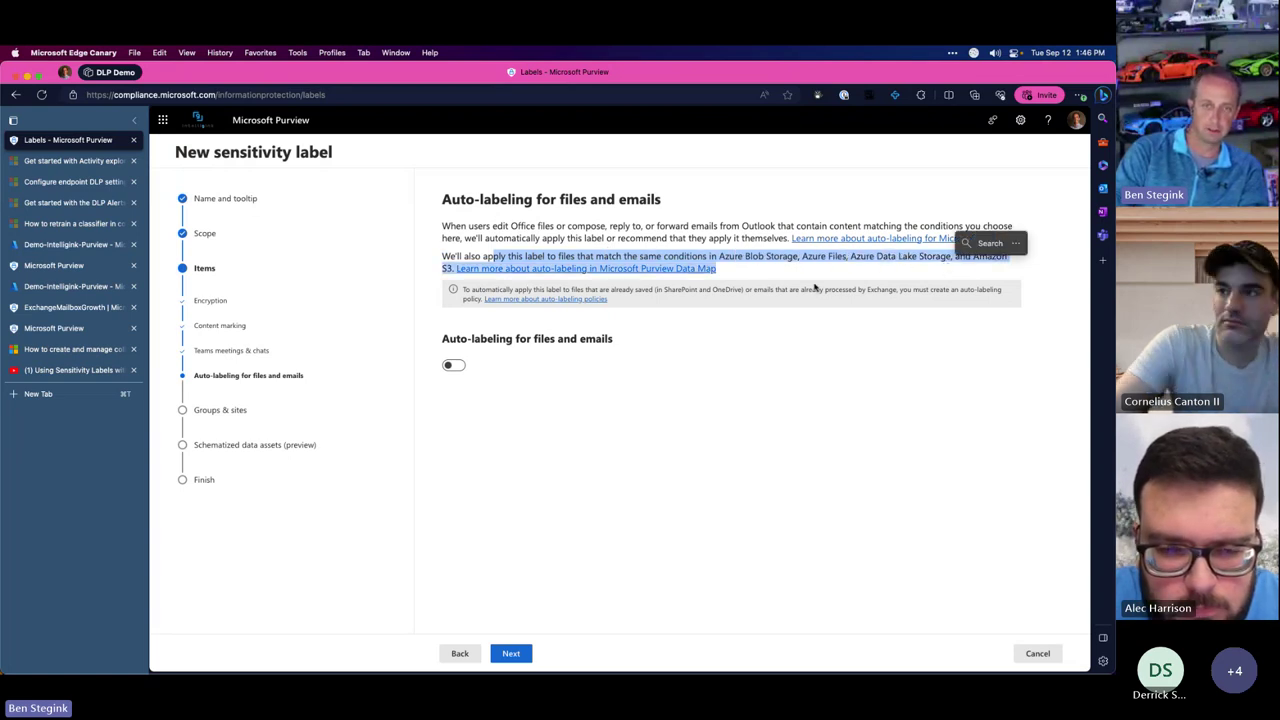
pyautogui.click(452, 365)
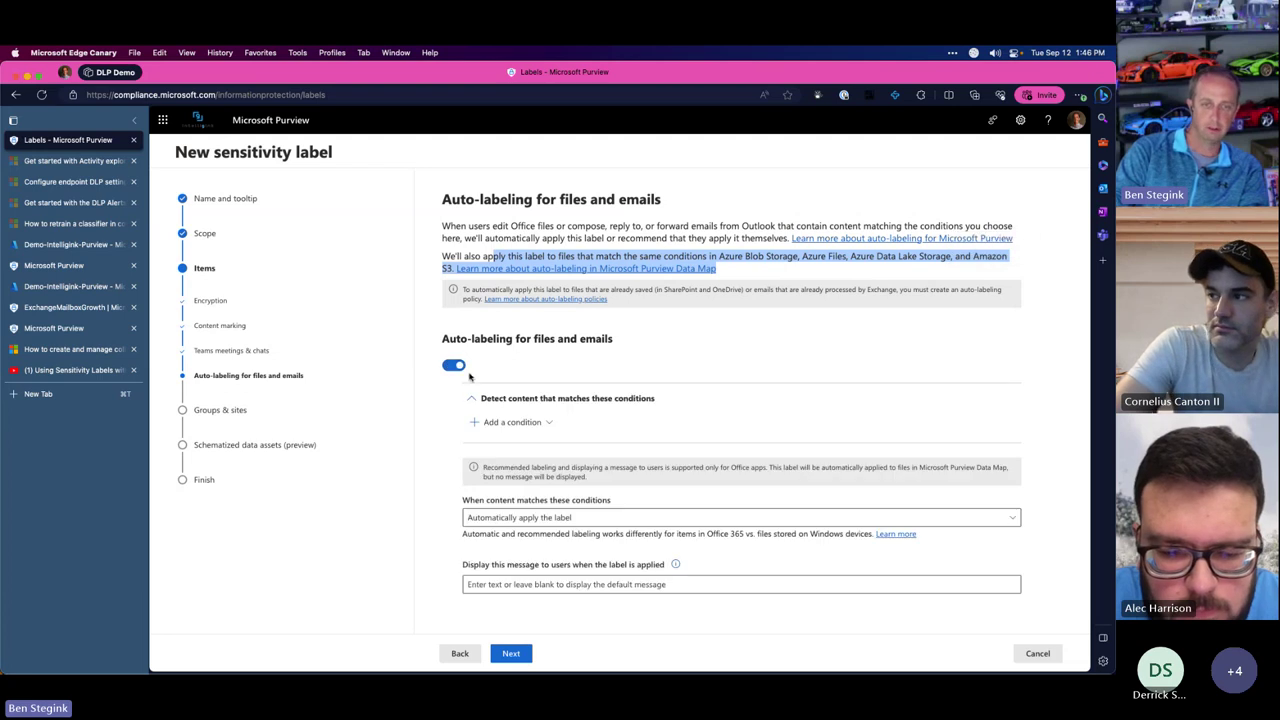
pyautogui.click(629, 518)
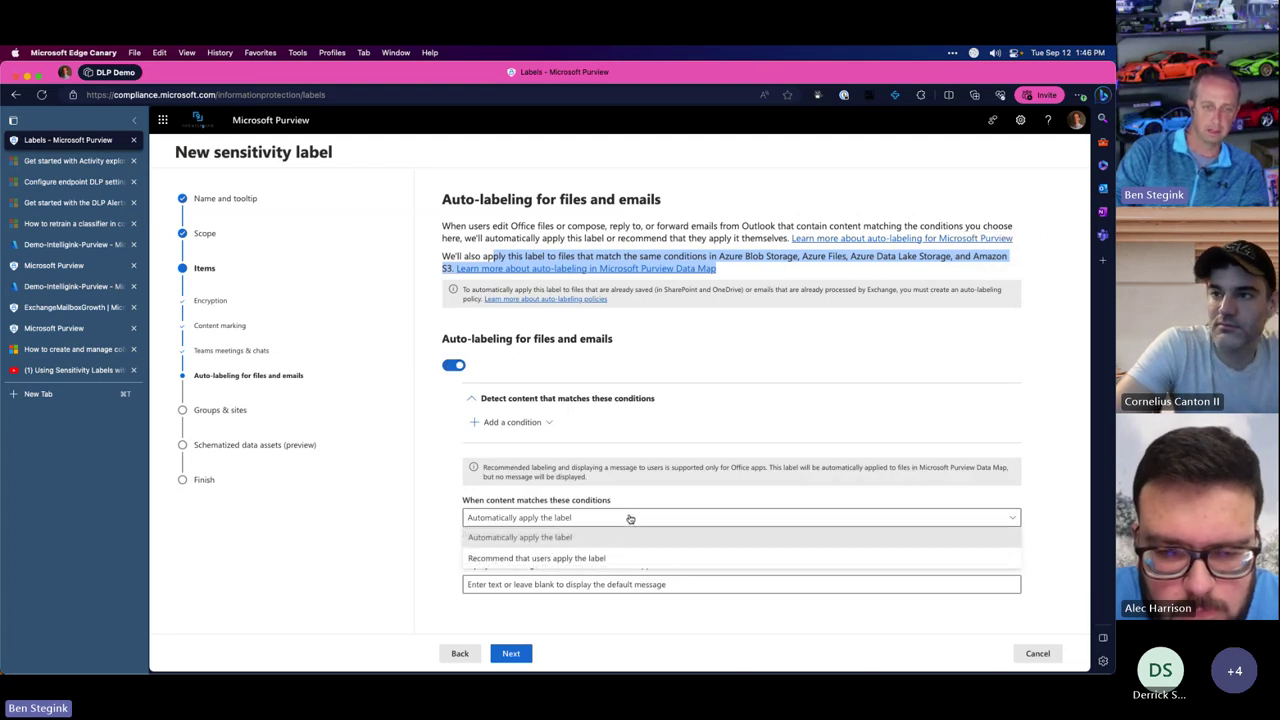
pyautogui.click(585, 540)
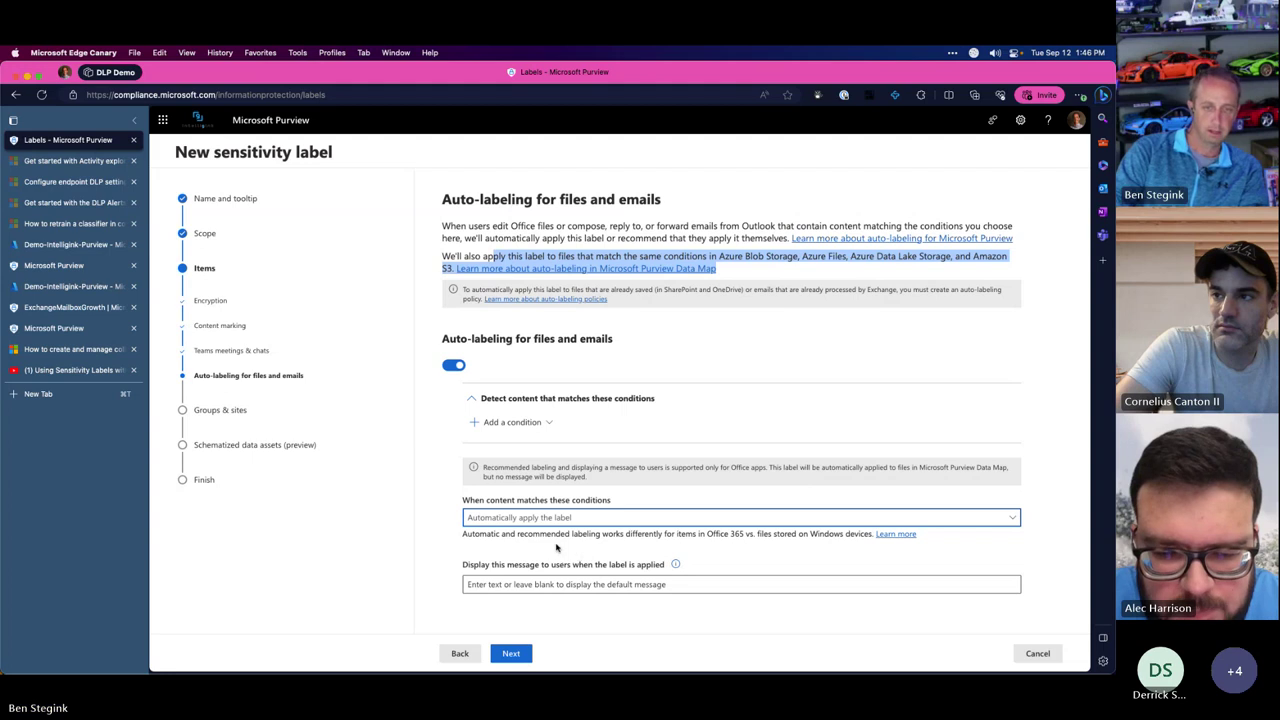
# Add a Content contains condition to auto-labeling and look over the resulting settings
pyautogui.click(525, 422)
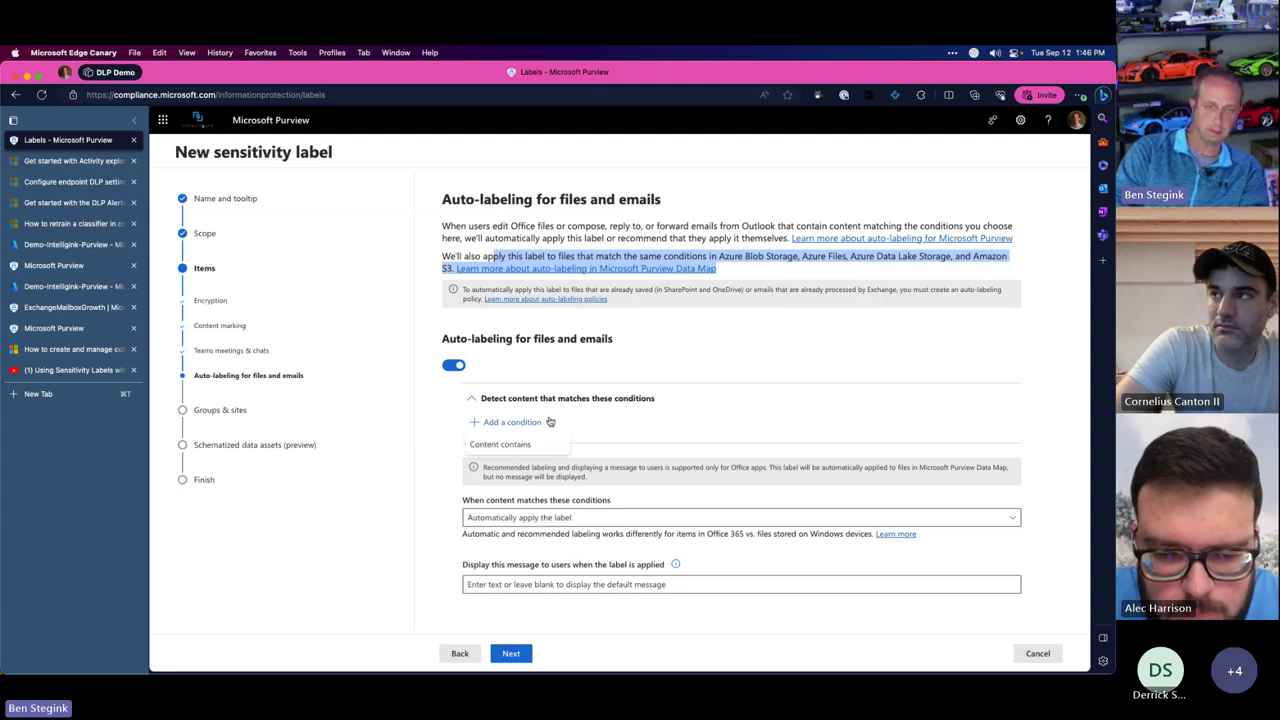
pyautogui.click(518, 446)
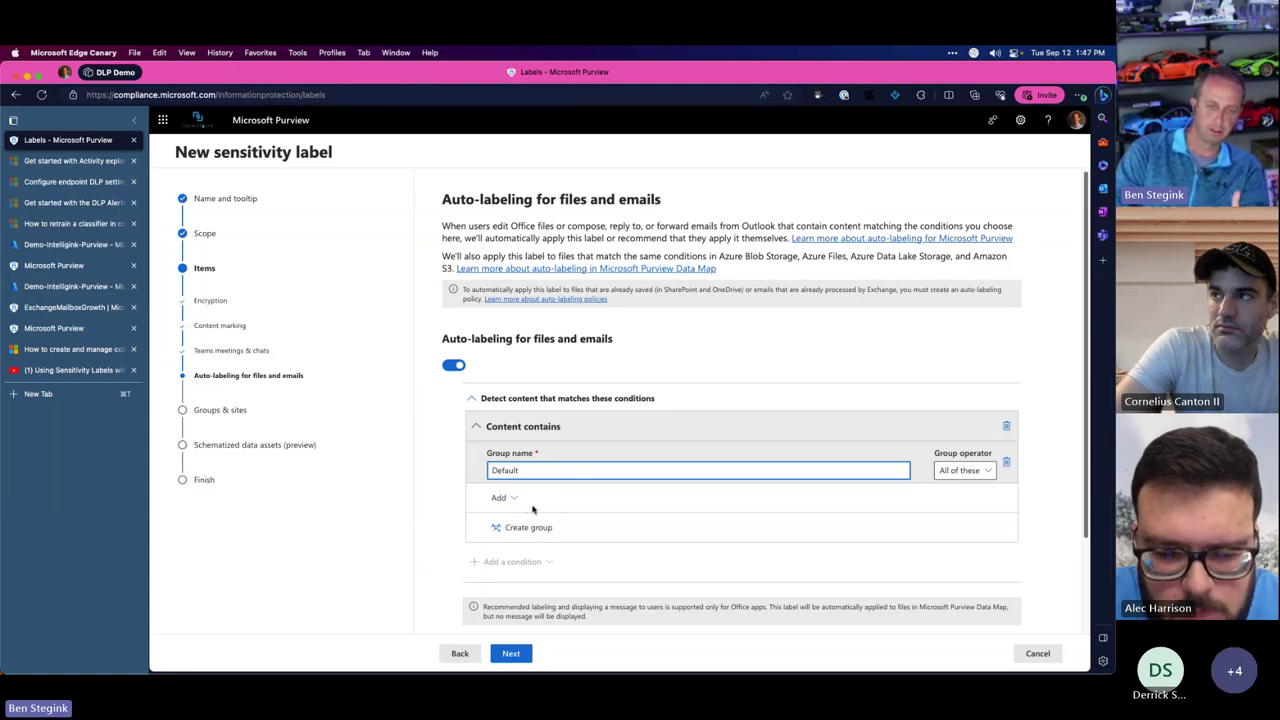
pyautogui.scroll(-2, 535, 508)
pyautogui.scroll(2, 534, 506)
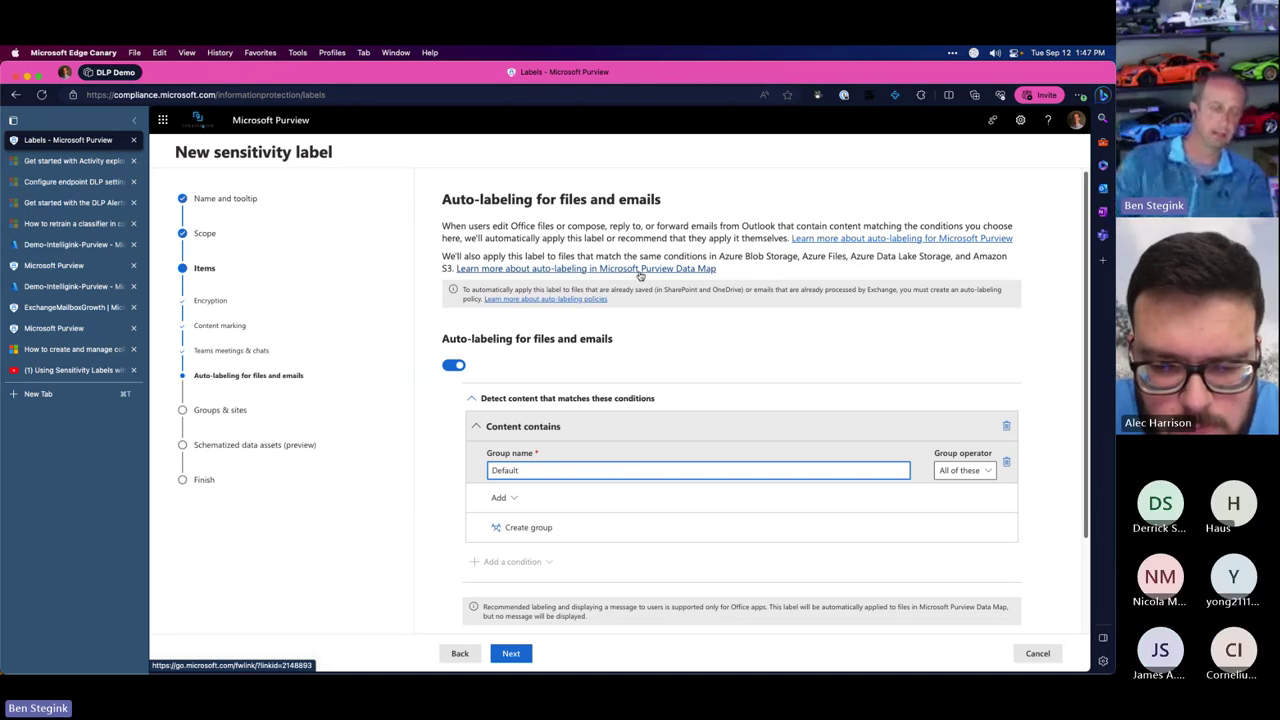
# Turn off auto-labeling for files and emails and continue to the groups and sites protection settings
pyautogui.click(240, 415)
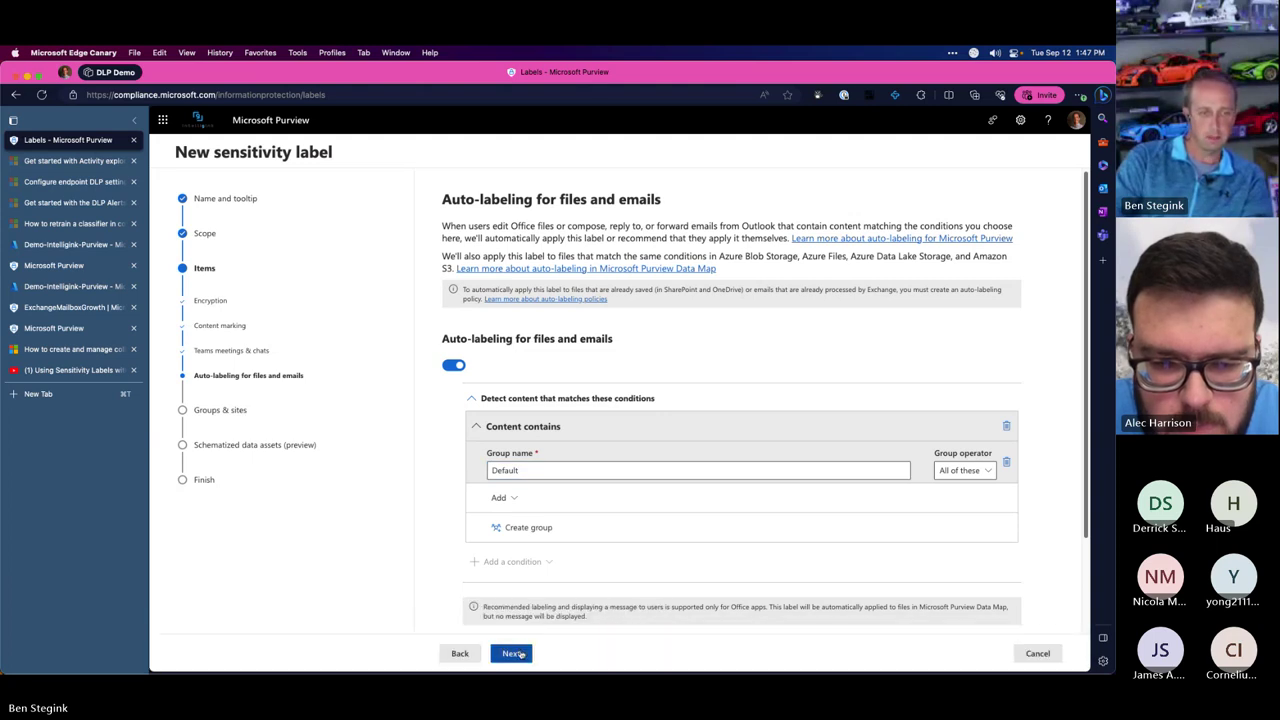
pyautogui.click(514, 653)
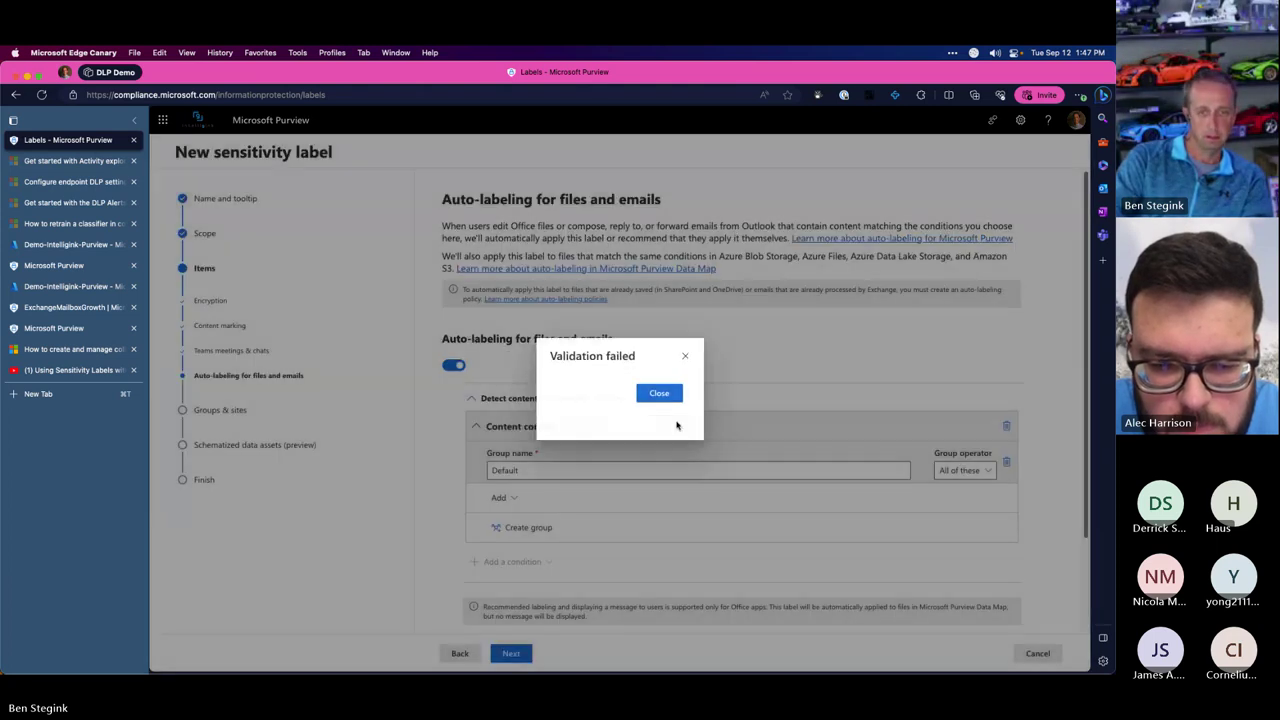
pyautogui.click(659, 393)
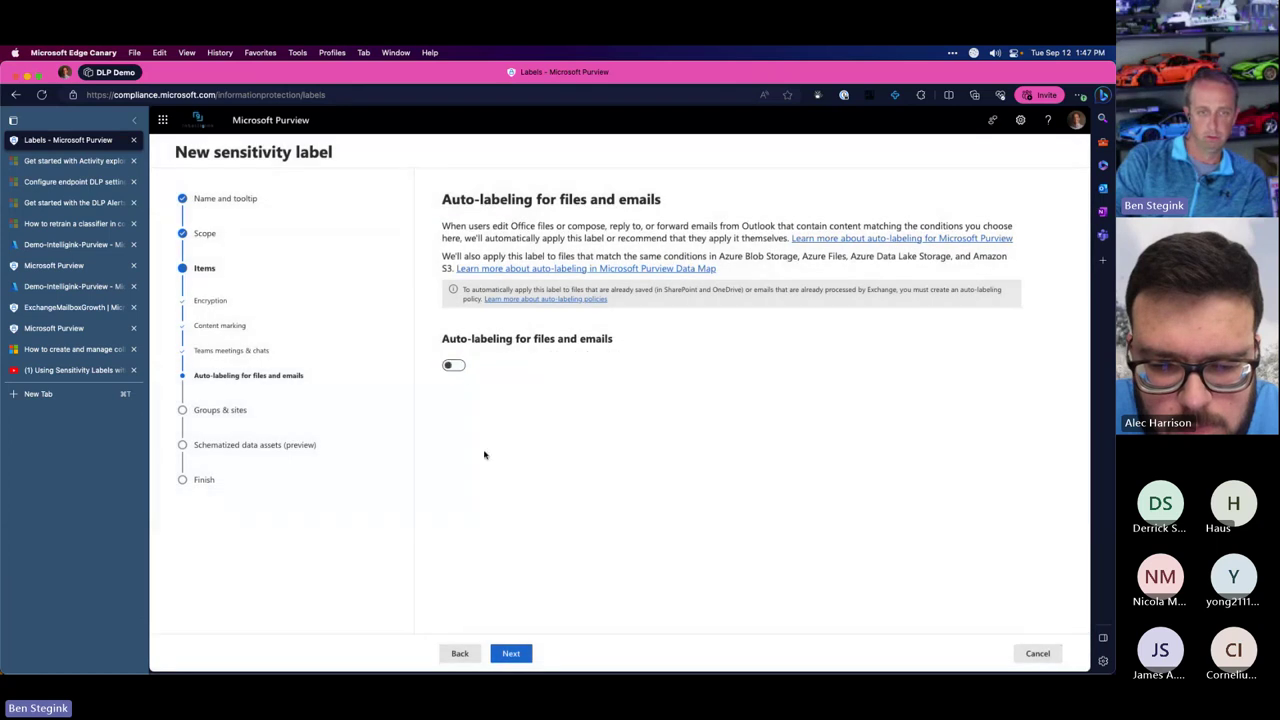
pyautogui.click(510, 654)
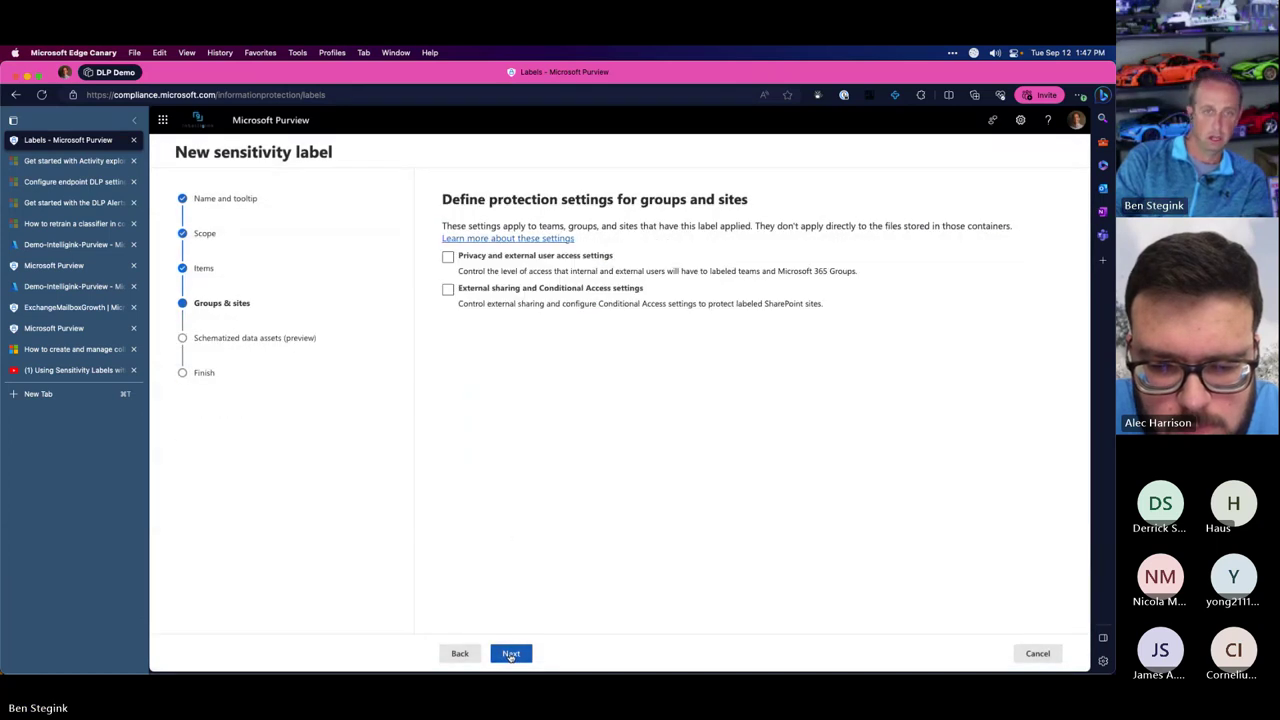
# Leave the privacy and external sharing settings for groups and sites cleared, and continue to schematized data assets
pyautogui.click(503, 260)
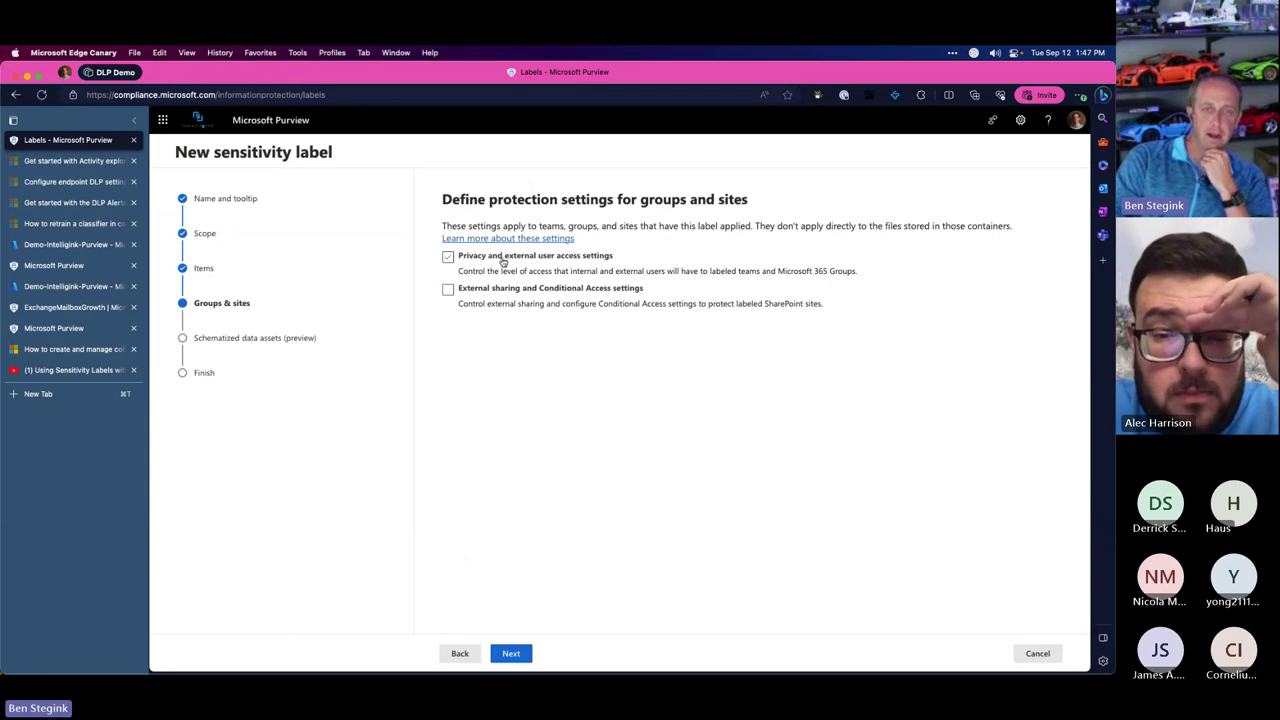
pyautogui.click(503, 289)
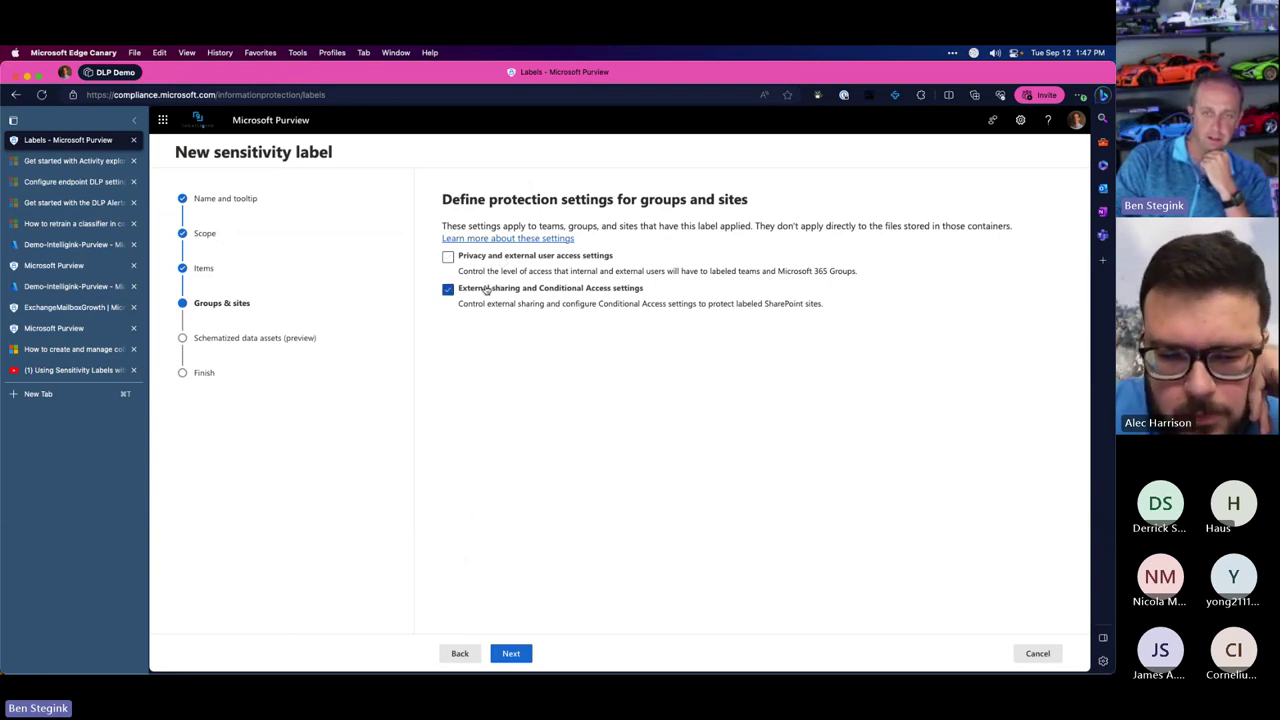
pyautogui.click(490, 289)
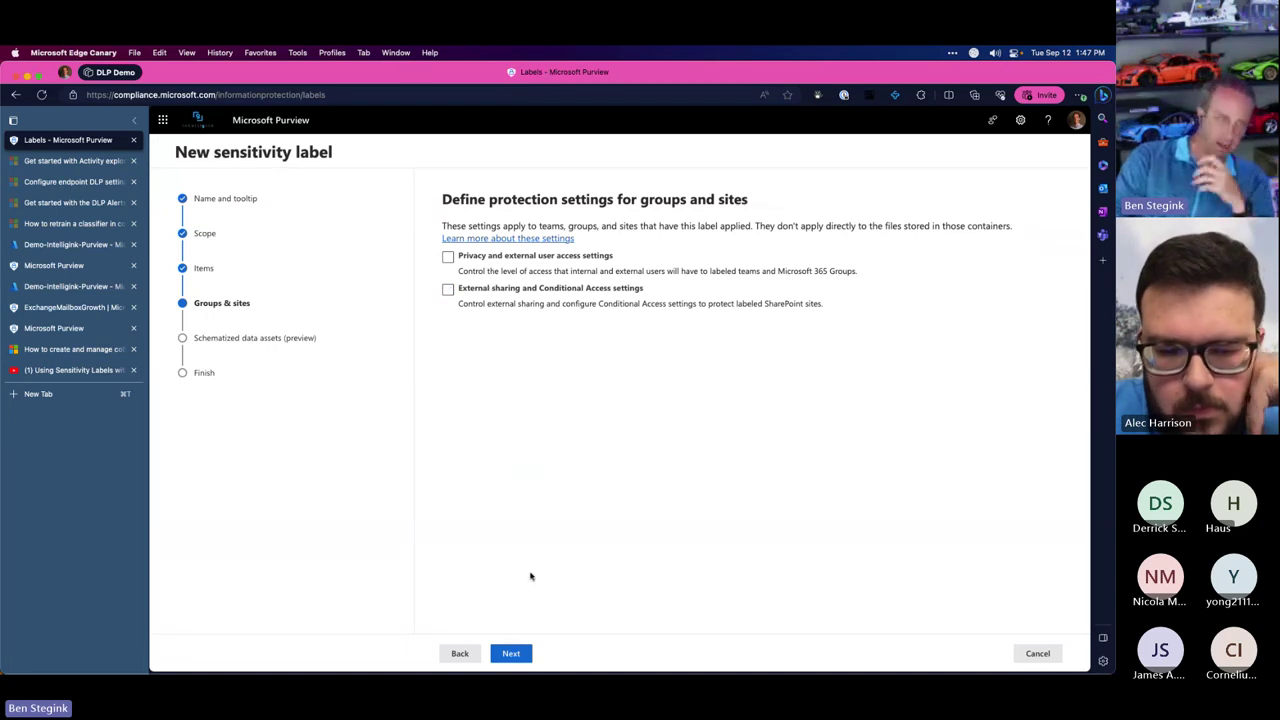
pyautogui.moveTo(488, 672)
pyautogui.click(511, 651)
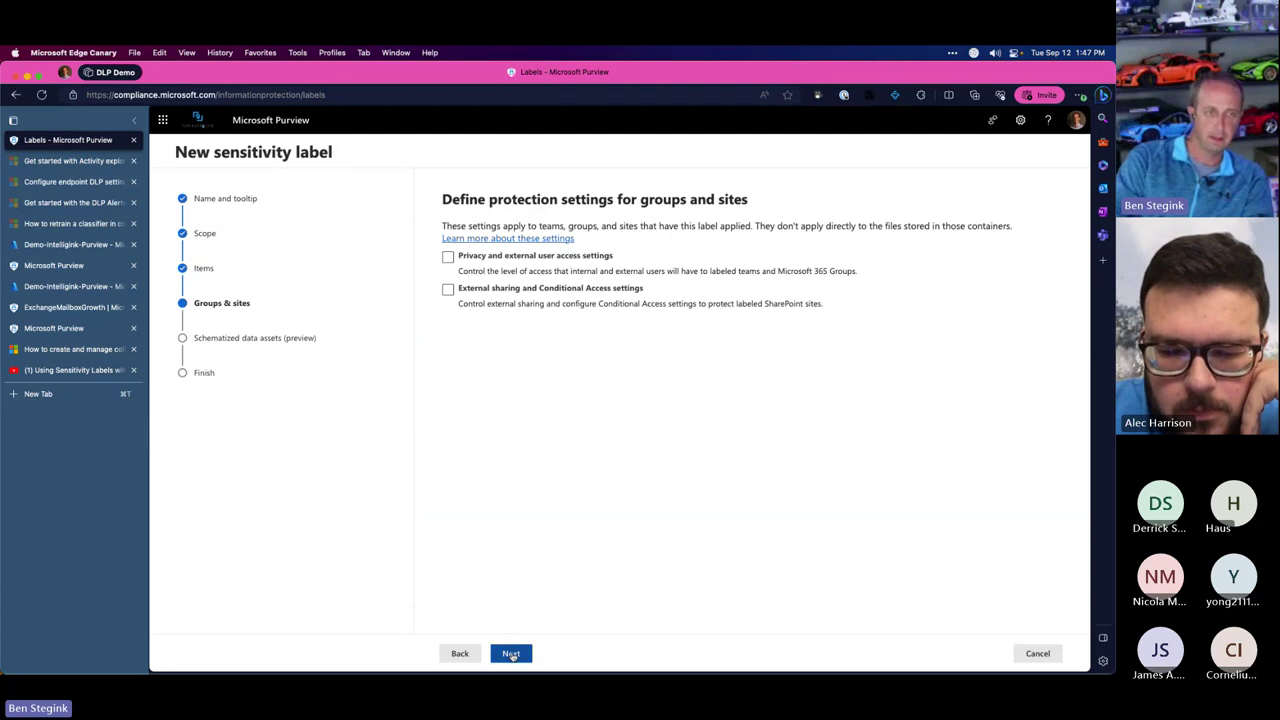
# Enable auto-labeling for schematized data assets with ABA Routing Number as the sensitive info type
pyautogui.click(459, 310)
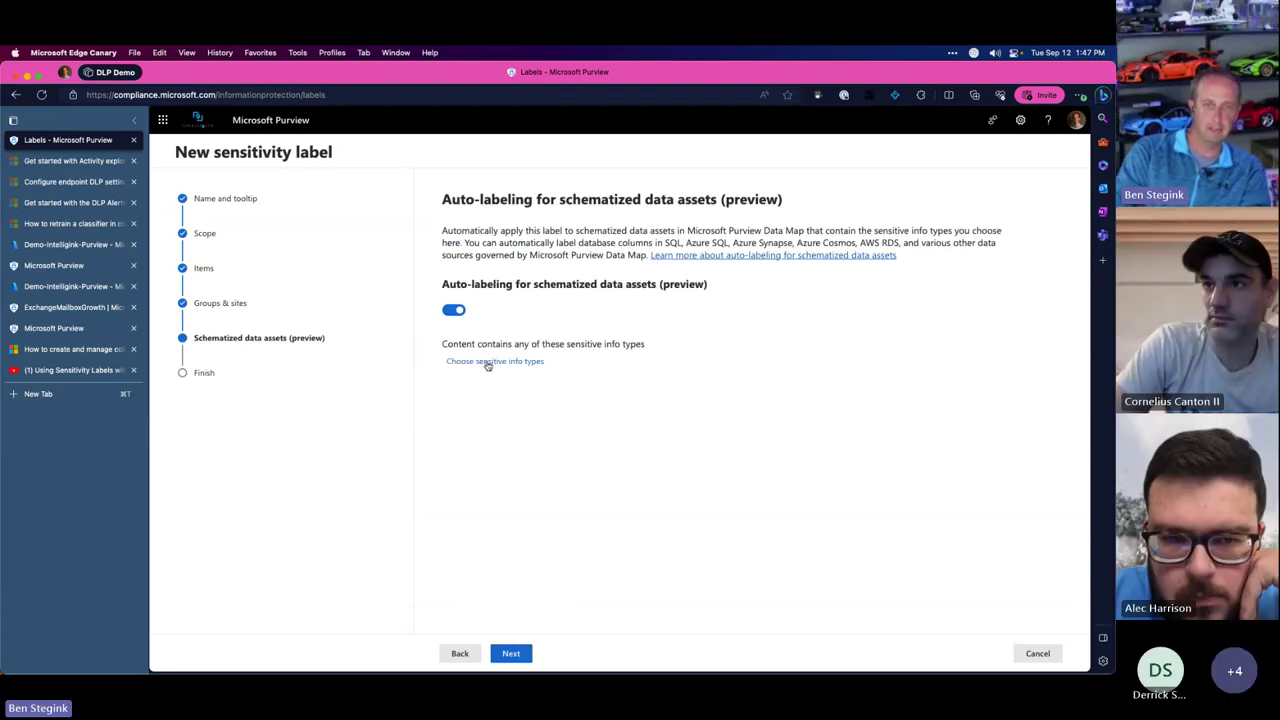
pyautogui.click(494, 361)
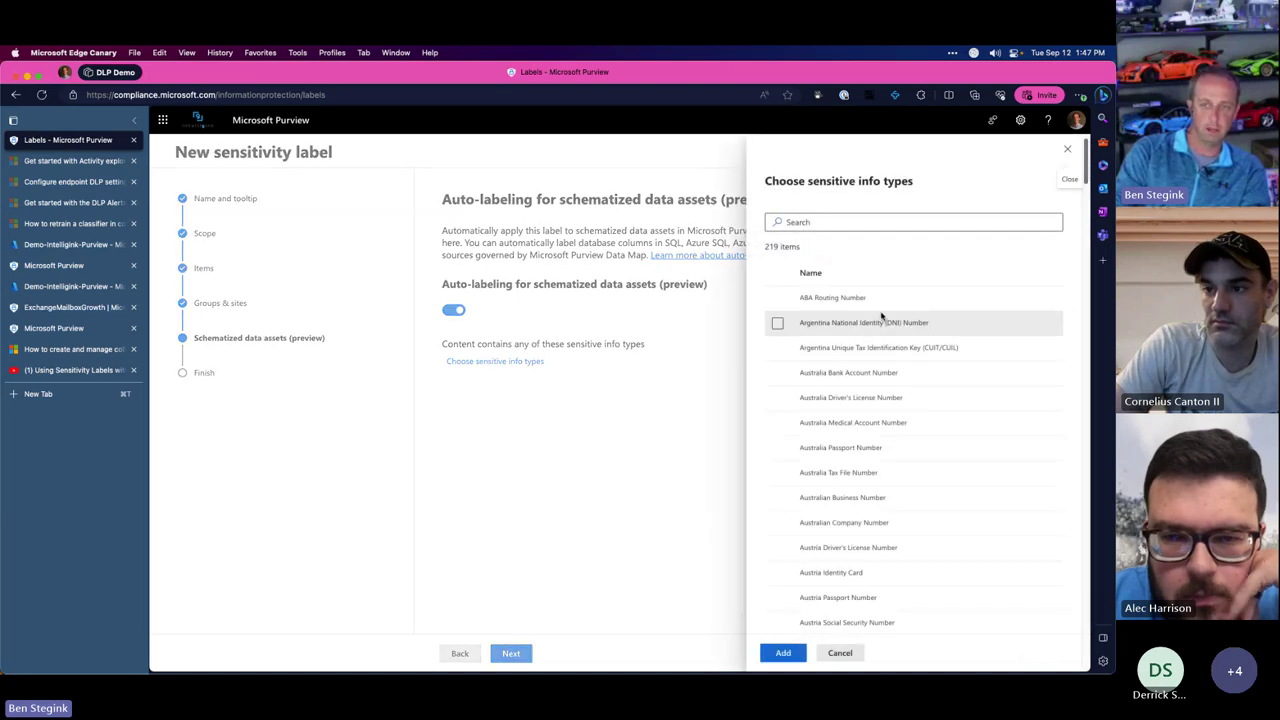
pyautogui.click(870, 298)
pyautogui.click(783, 652)
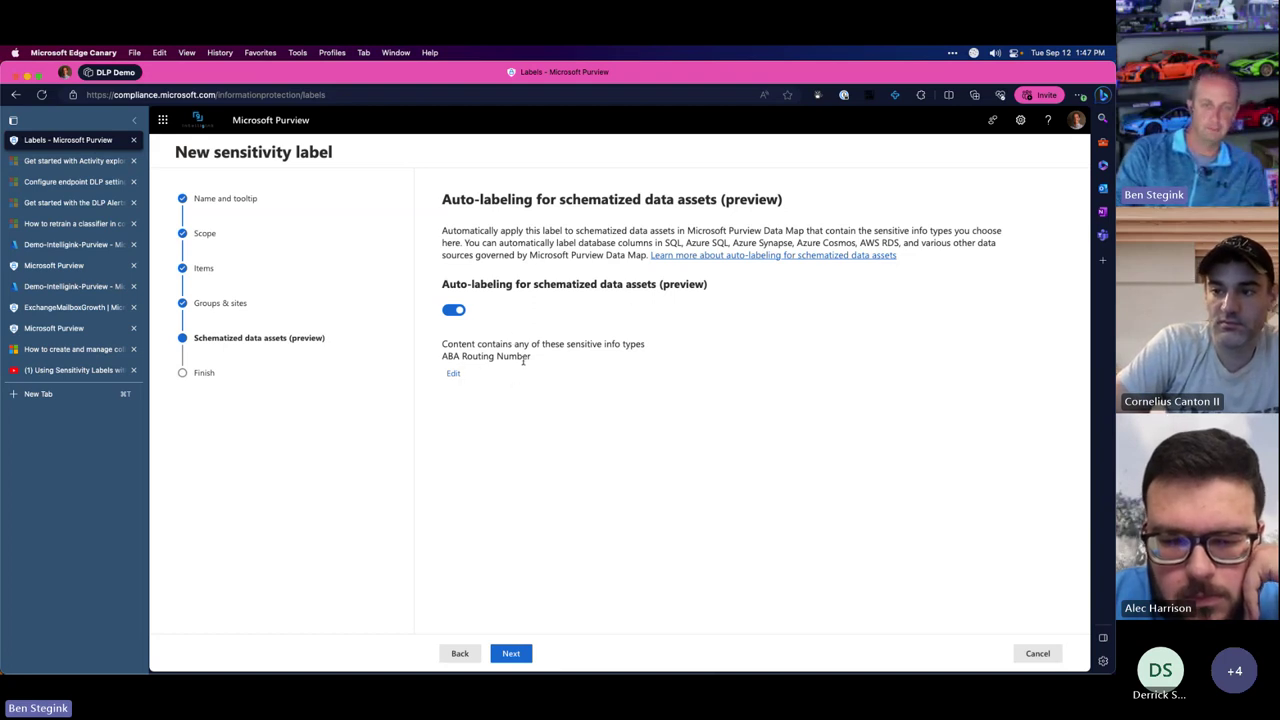
# Cancel the new sensitivity label and examine the published labels and locations of the "Internal, Client, and Demo Policies for sites" label policy
pyautogui.click(1034, 657)
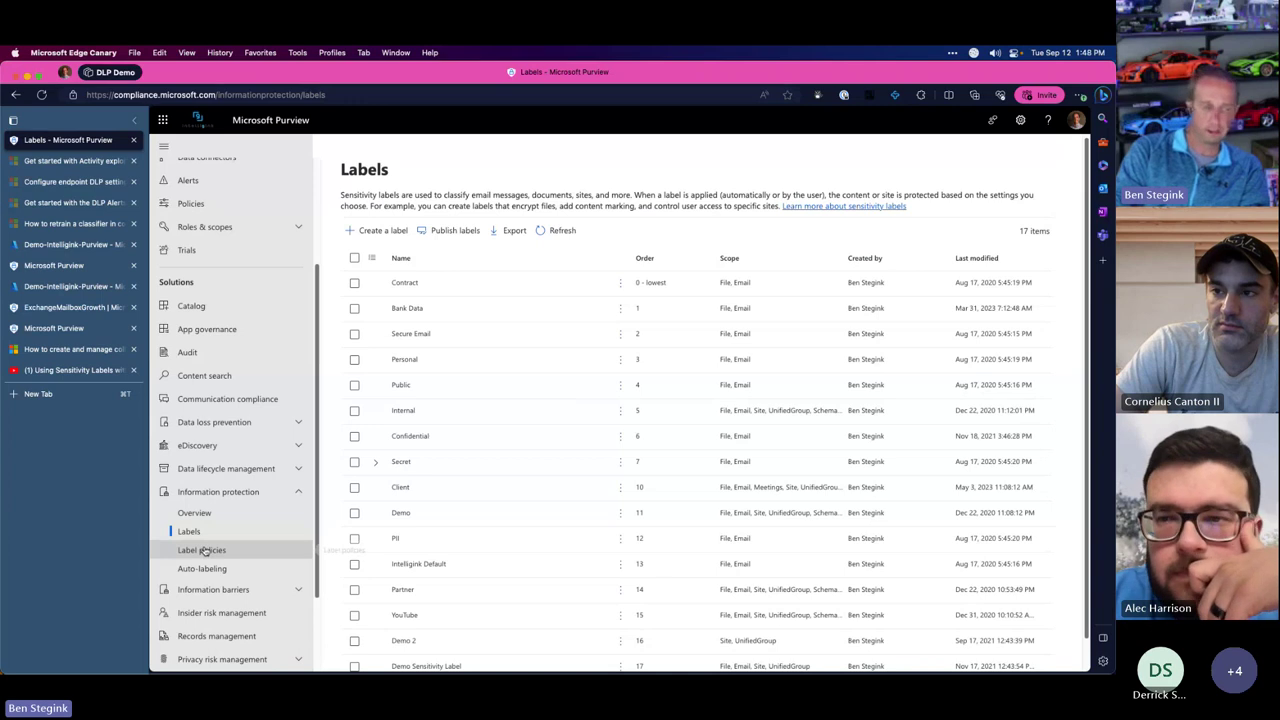
pyautogui.click(203, 551)
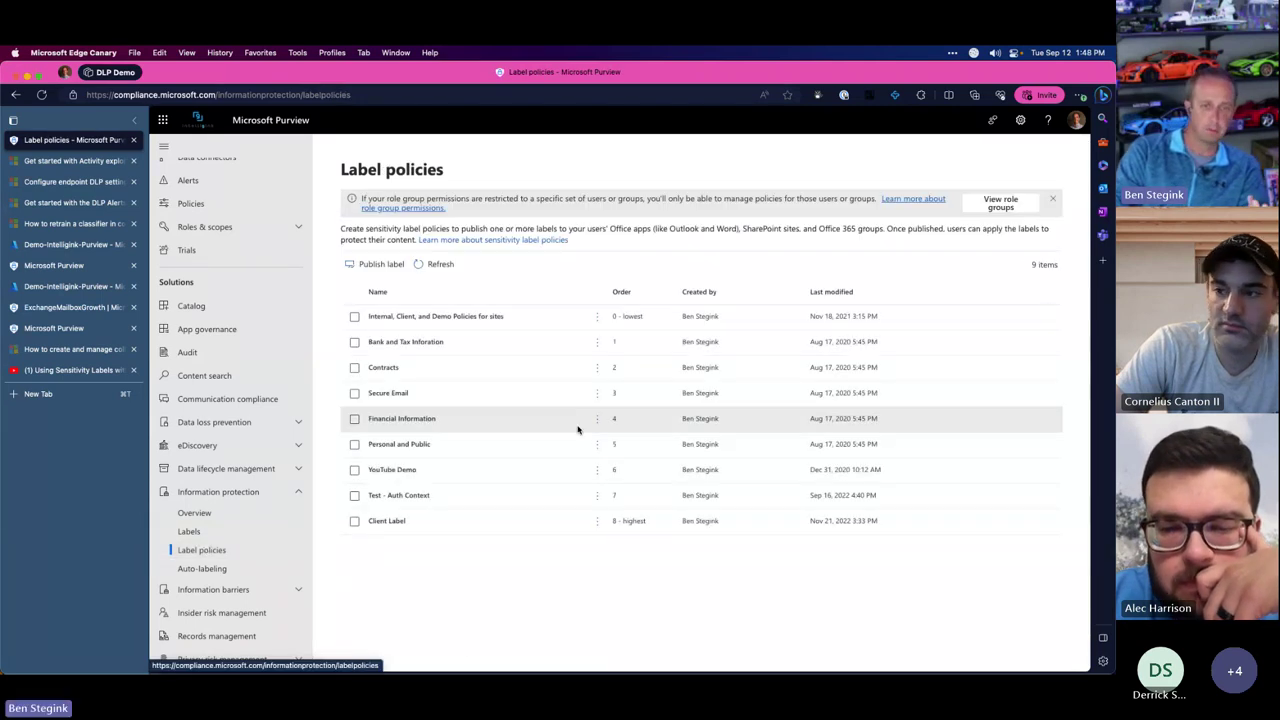
pyautogui.click(426, 318)
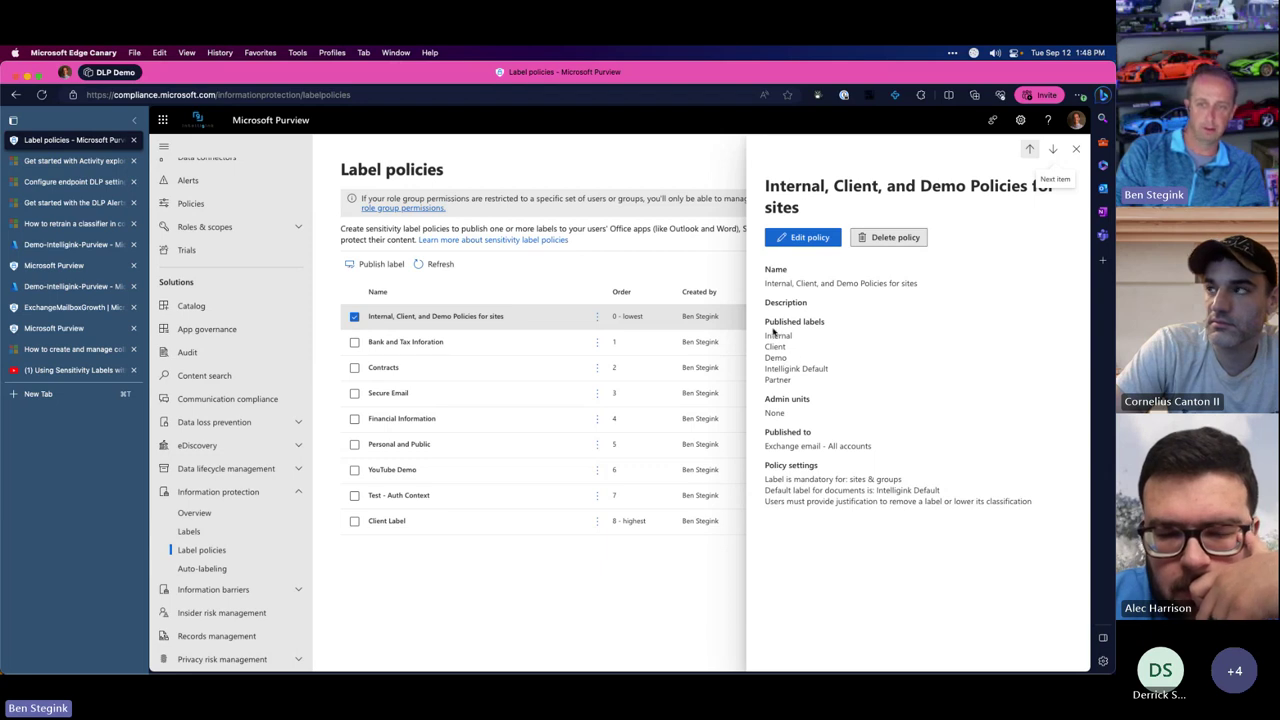
pyautogui.moveTo(771, 324); pyautogui.dragTo(800, 380)
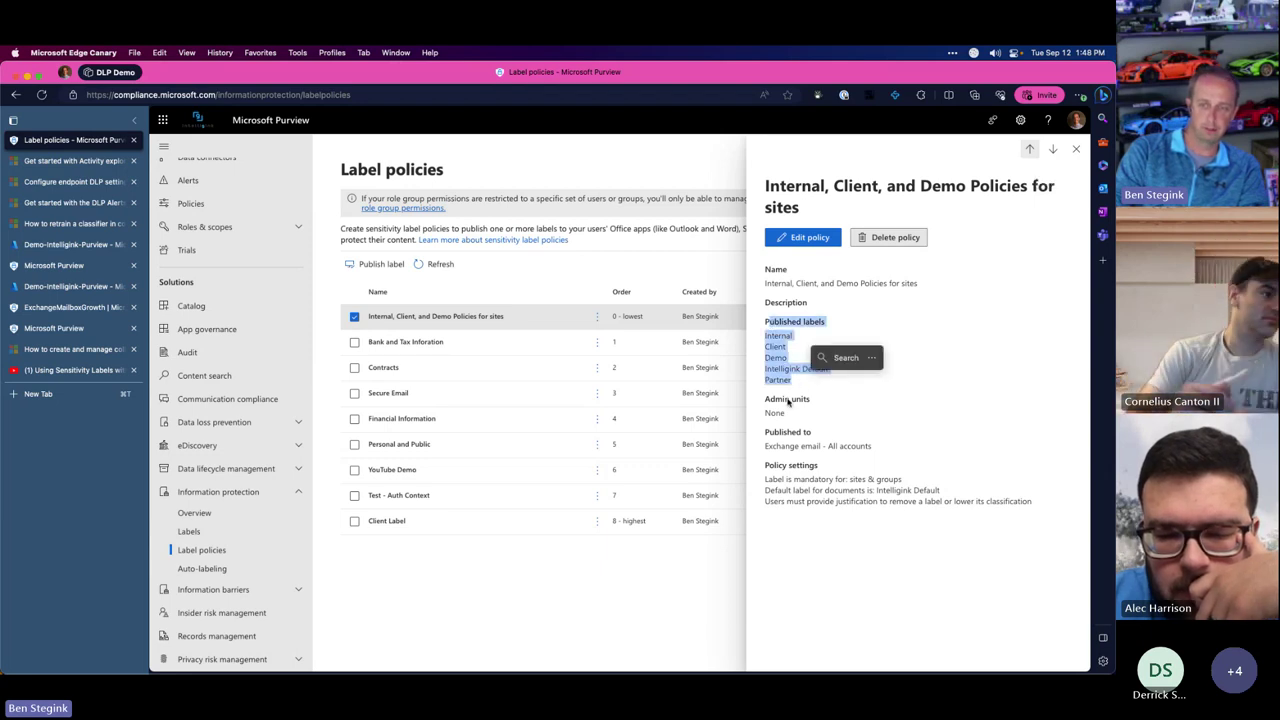
pyautogui.moveTo(766, 432); pyautogui.dragTo(879, 451)
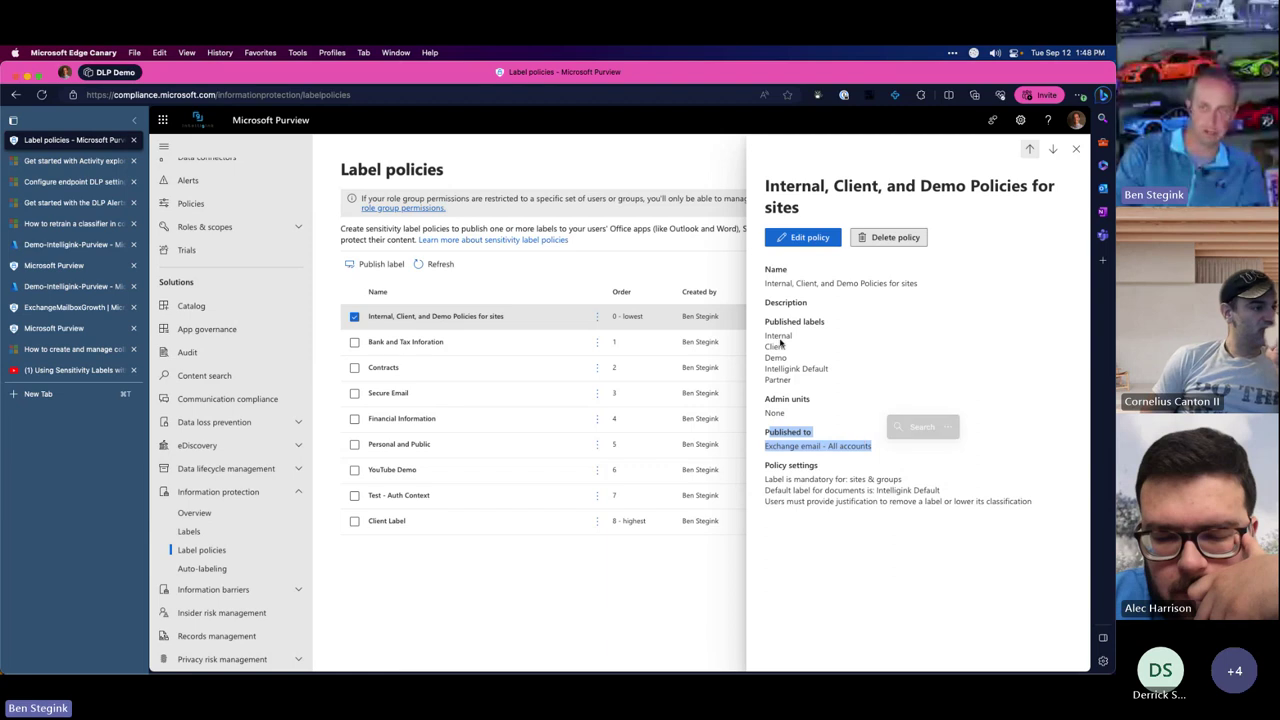
pyautogui.moveTo(766, 336); pyautogui.dragTo(836, 387)
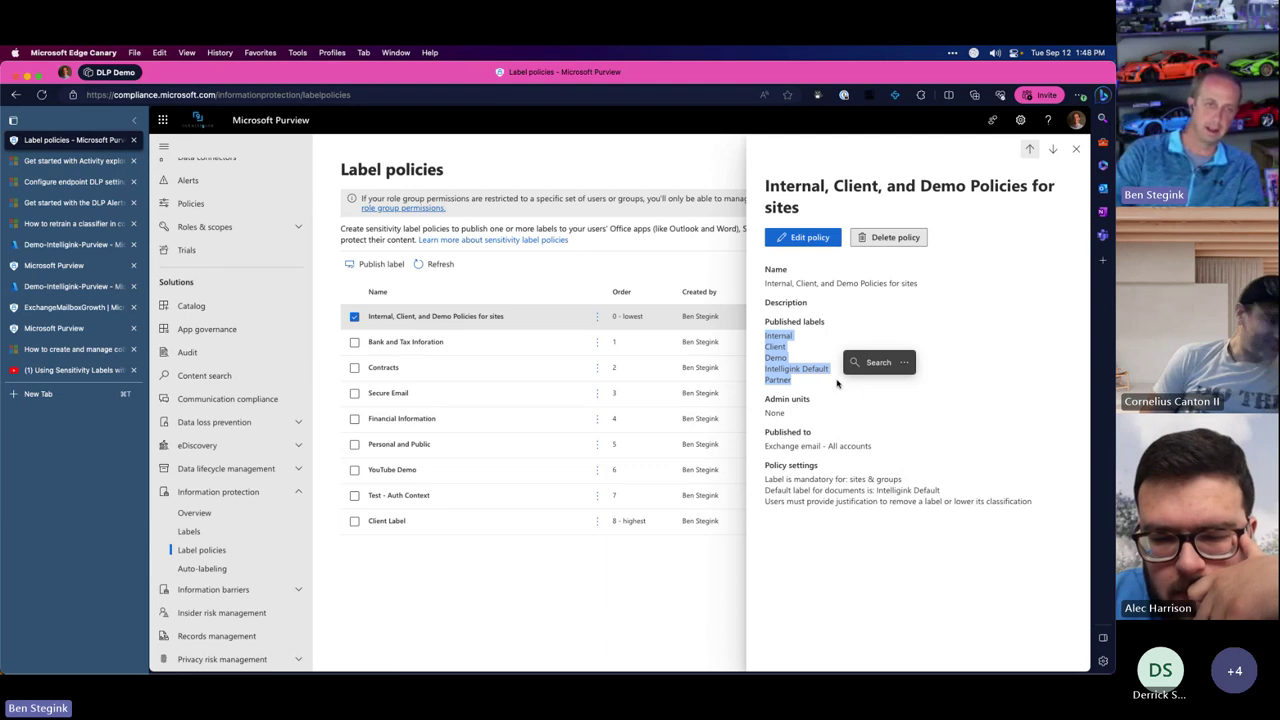
pyautogui.click(1076, 149)
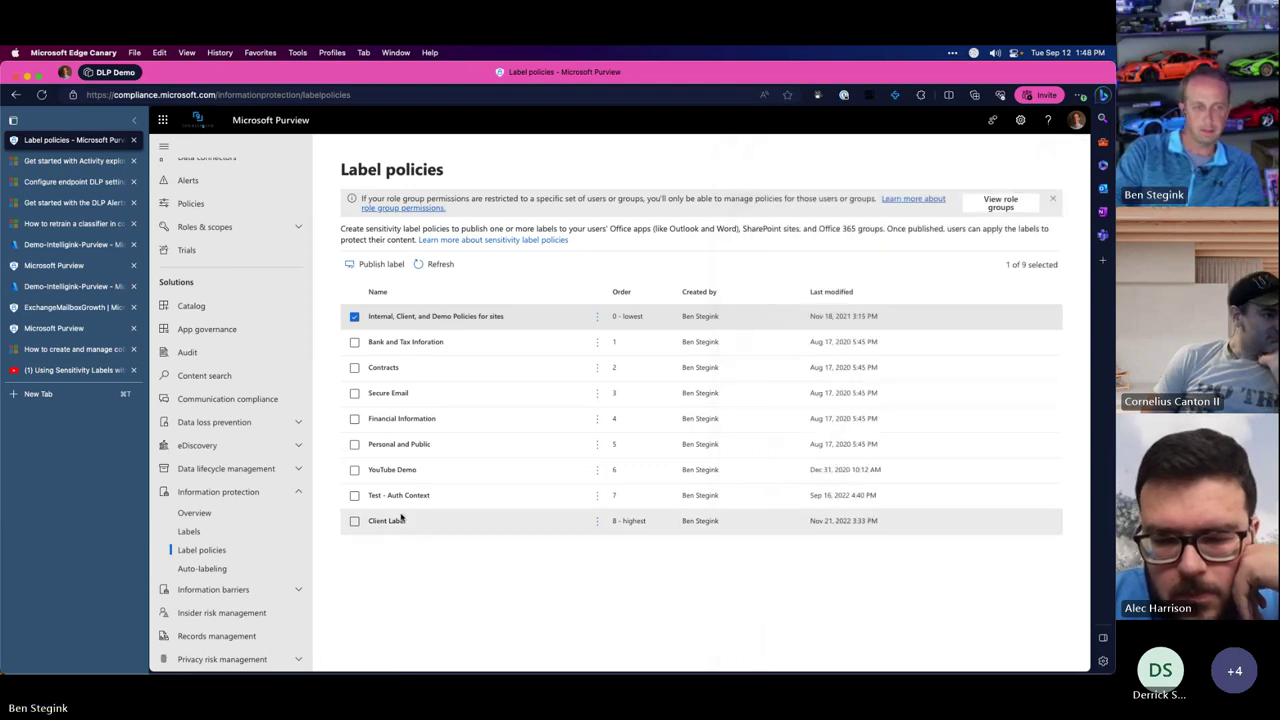
# Look over the existing auto-labeling policies under information protection
pyautogui.click(203, 568)
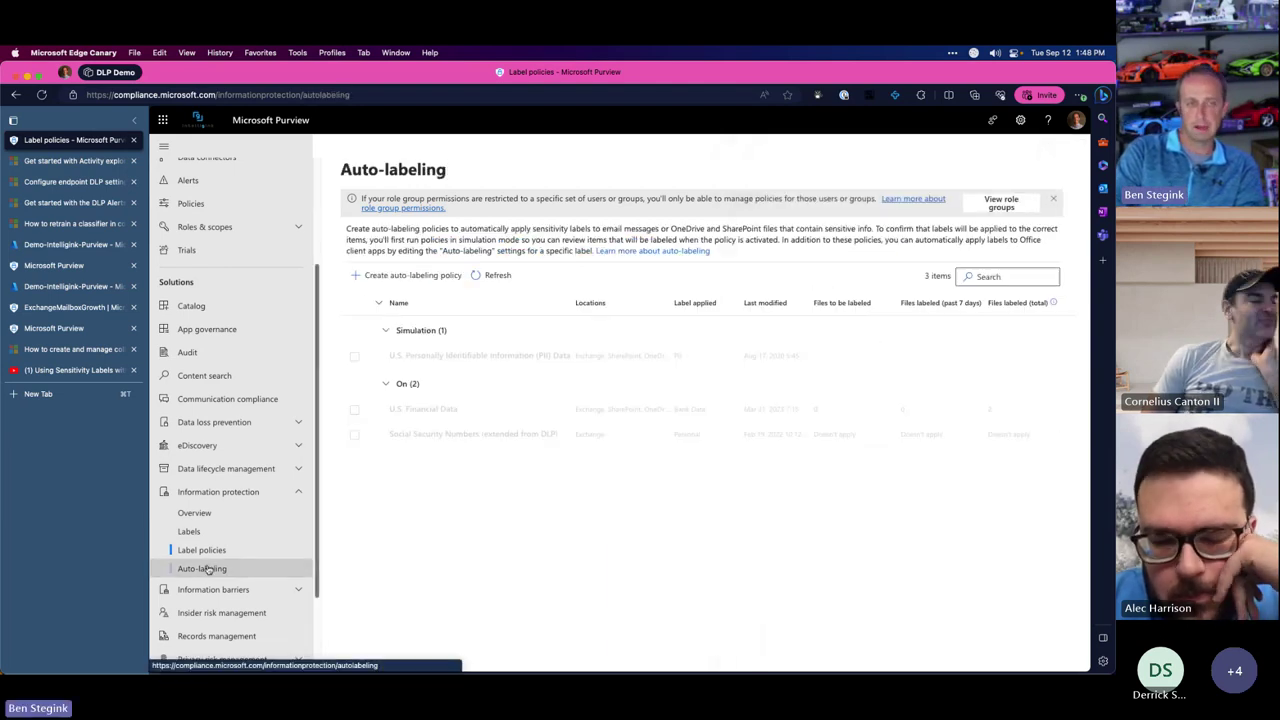
pyautogui.scroll(-3, 250, 495)
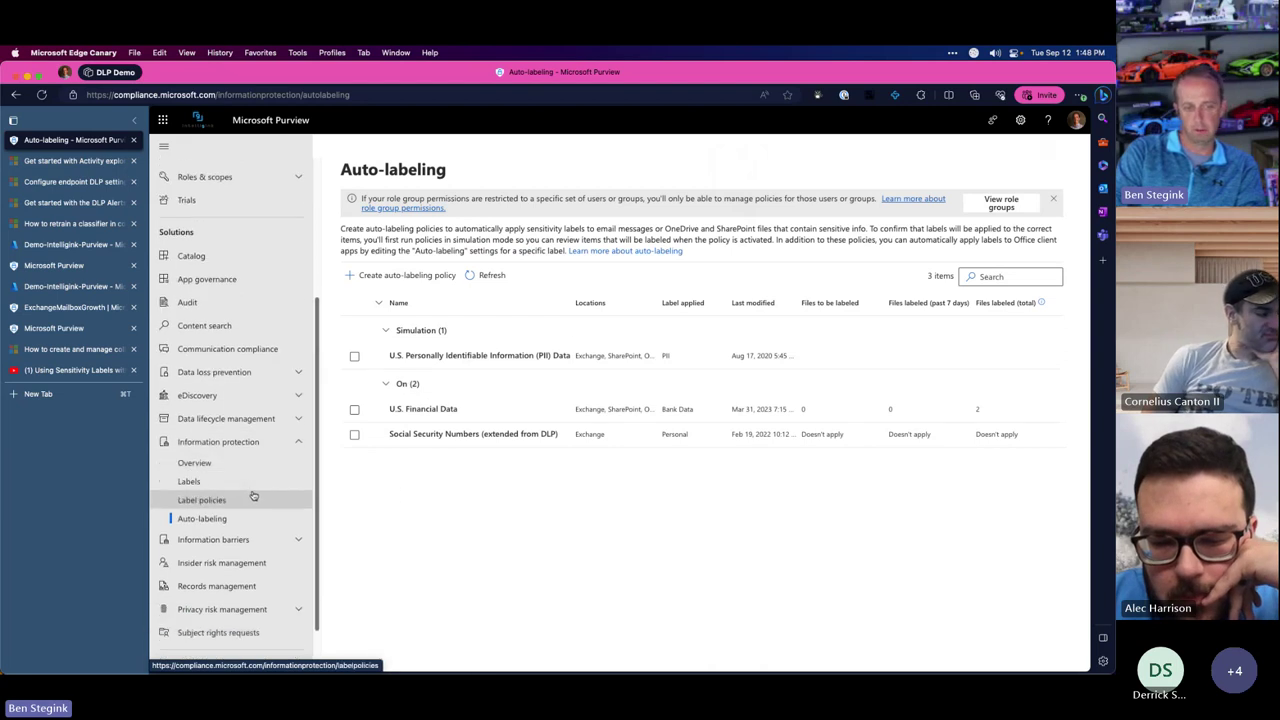
pyautogui.scroll(1, 250, 440)
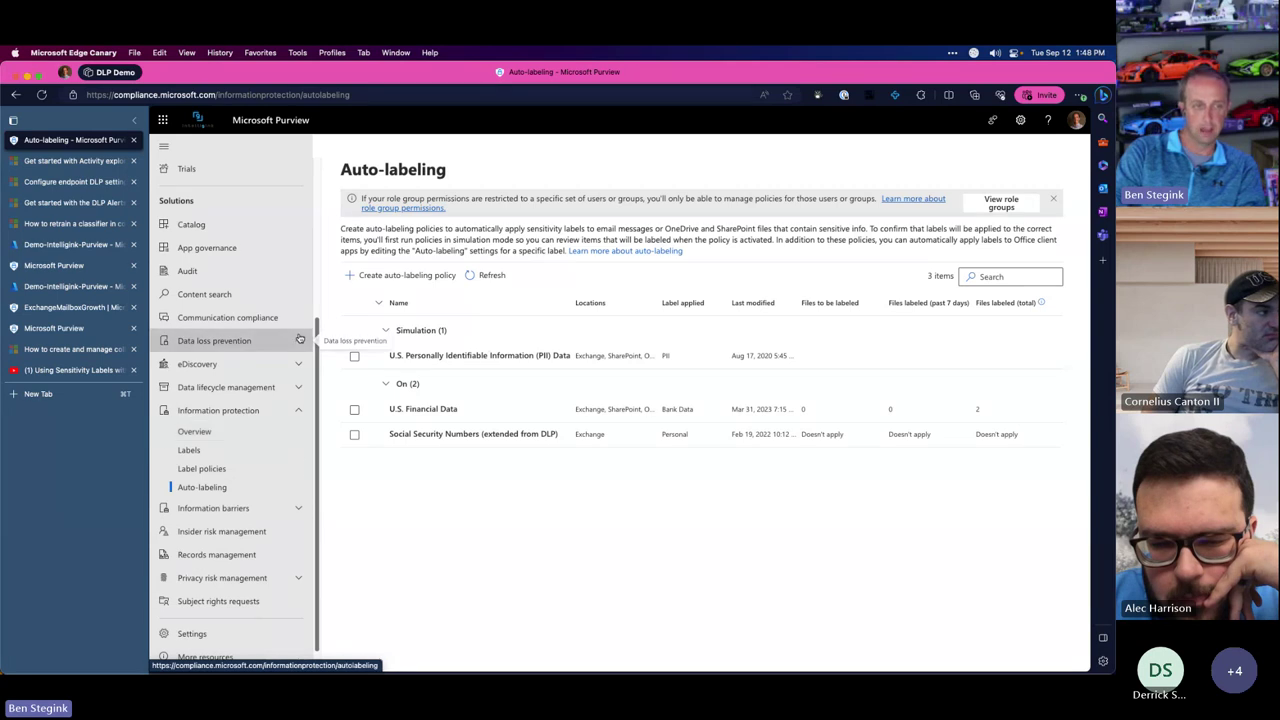
# Examine the data loss prevention overview, including its insight on unprotected documents with sensitive information
pyautogui.click(214, 340)
pyautogui.click(223, 380)
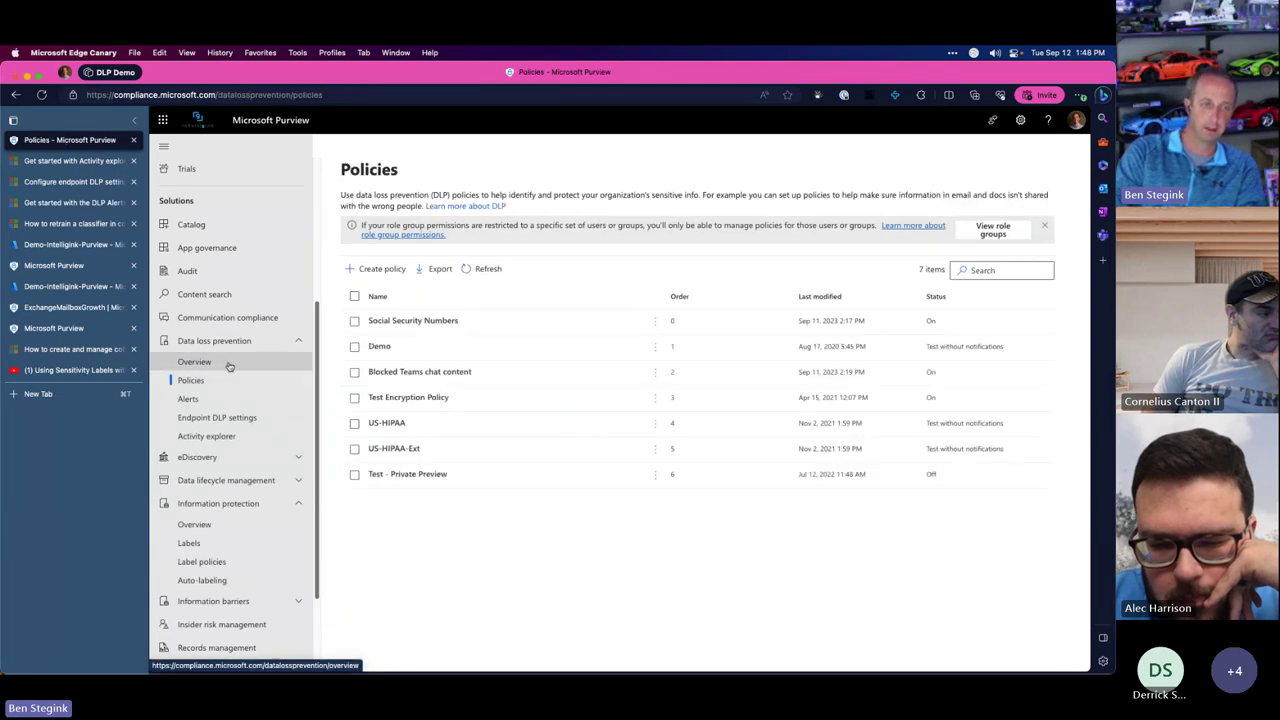
pyautogui.click(226, 362)
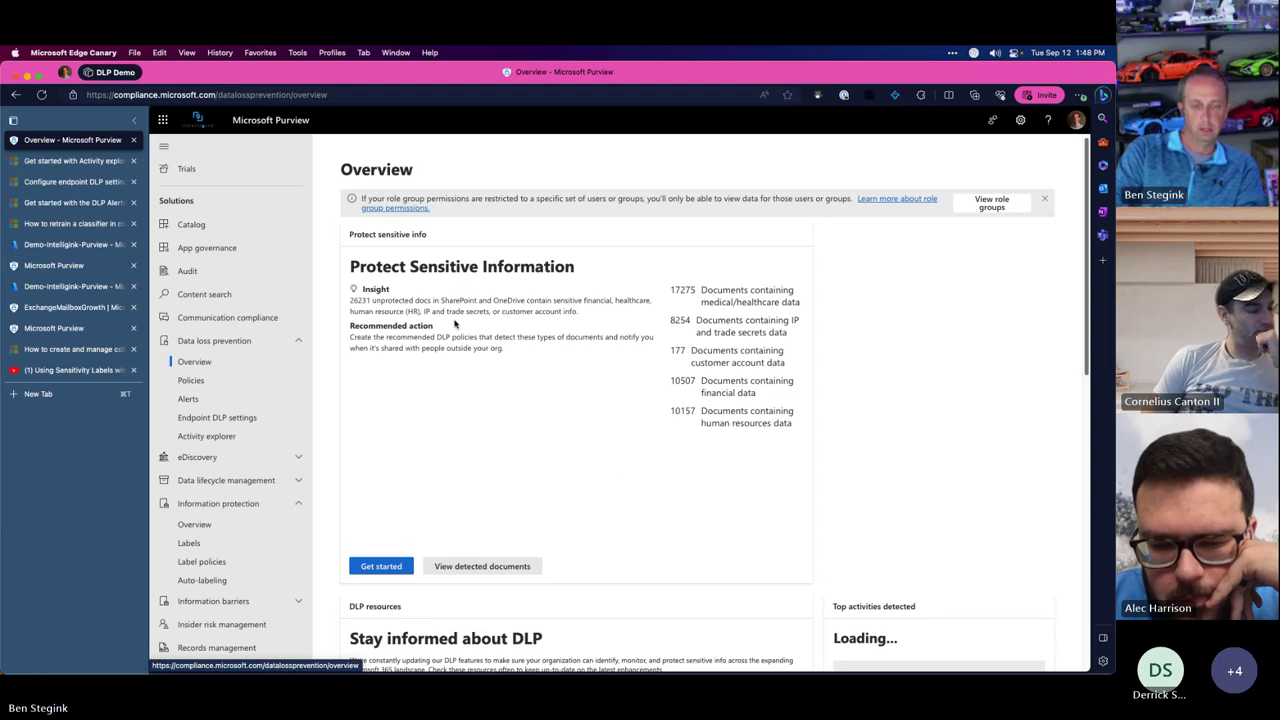
pyautogui.scroll(-1, 480, 322)
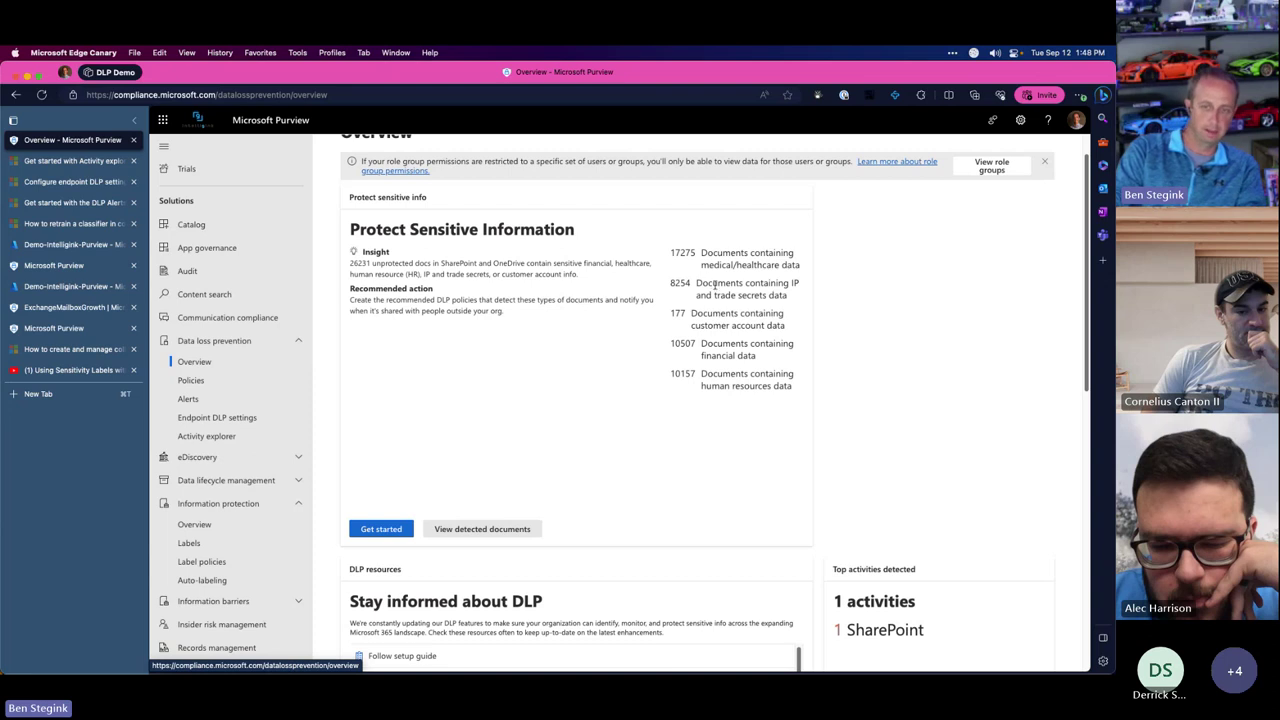
pyautogui.scroll(-3, 713, 283)
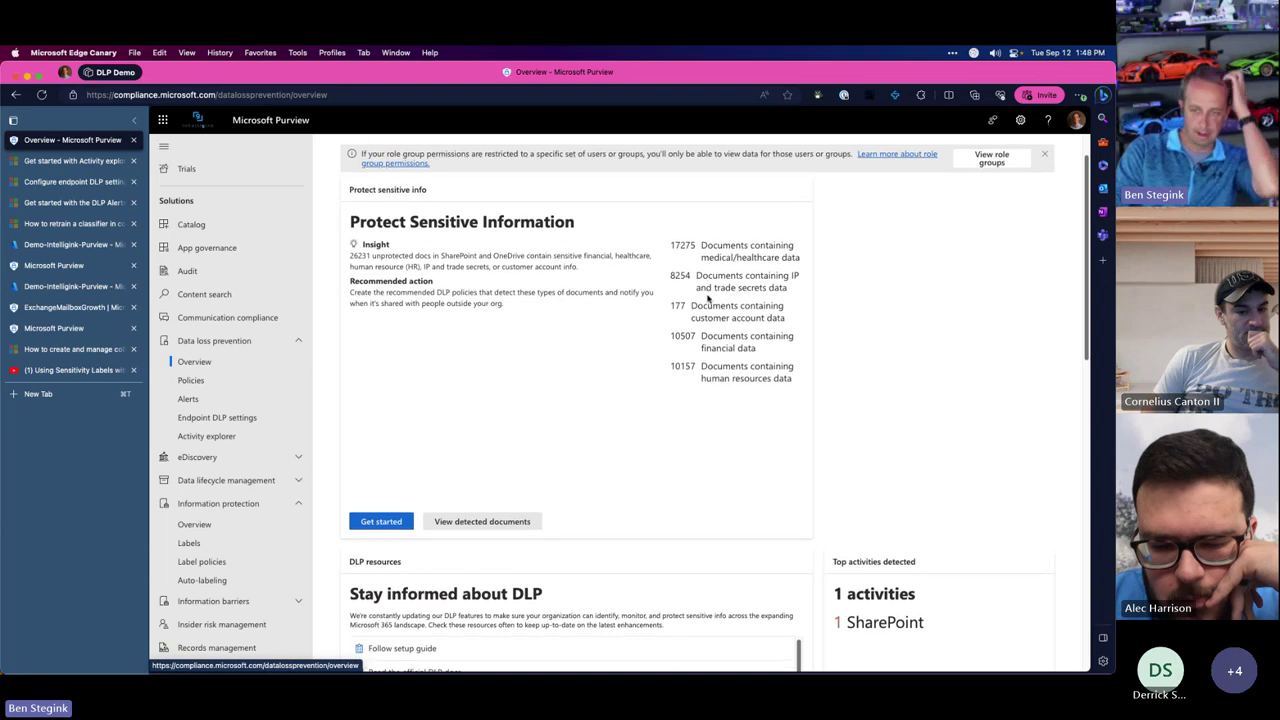
# Start a DLP policy from the Custom policy template, keeping the default name "Custom policy" and the full directory as admin unit
pyautogui.click(238, 379)
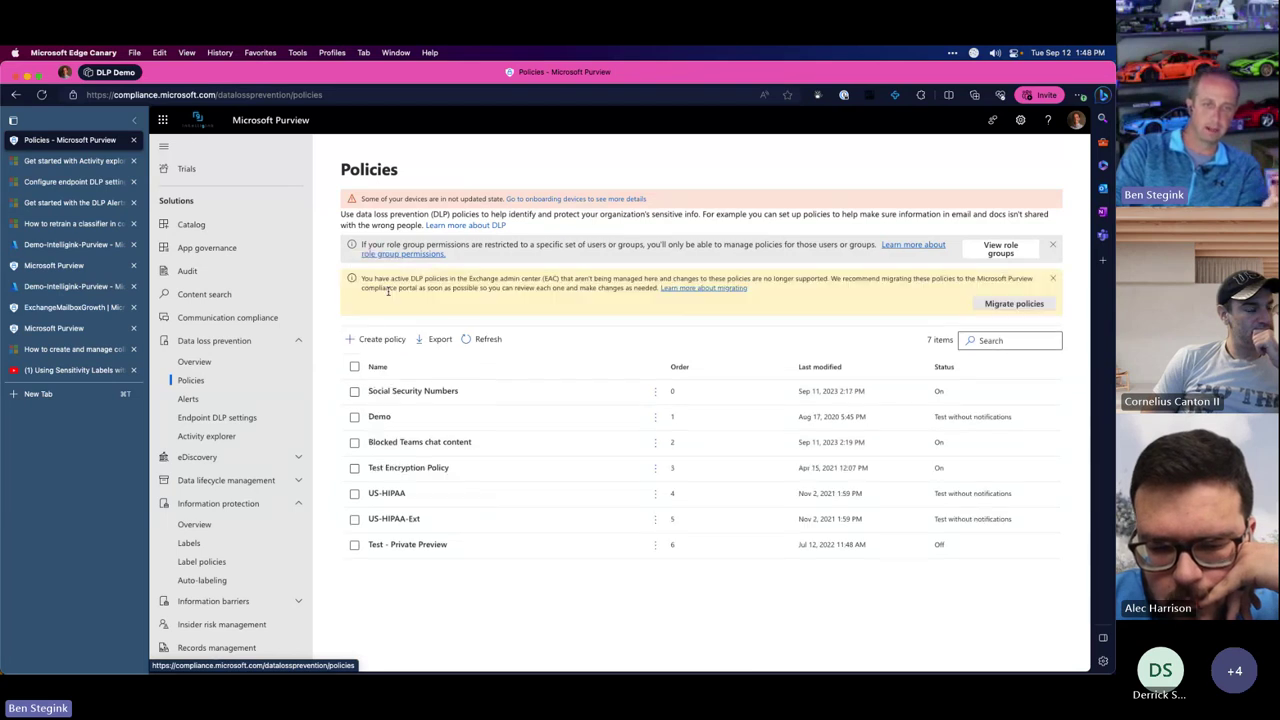
pyautogui.click(390, 342)
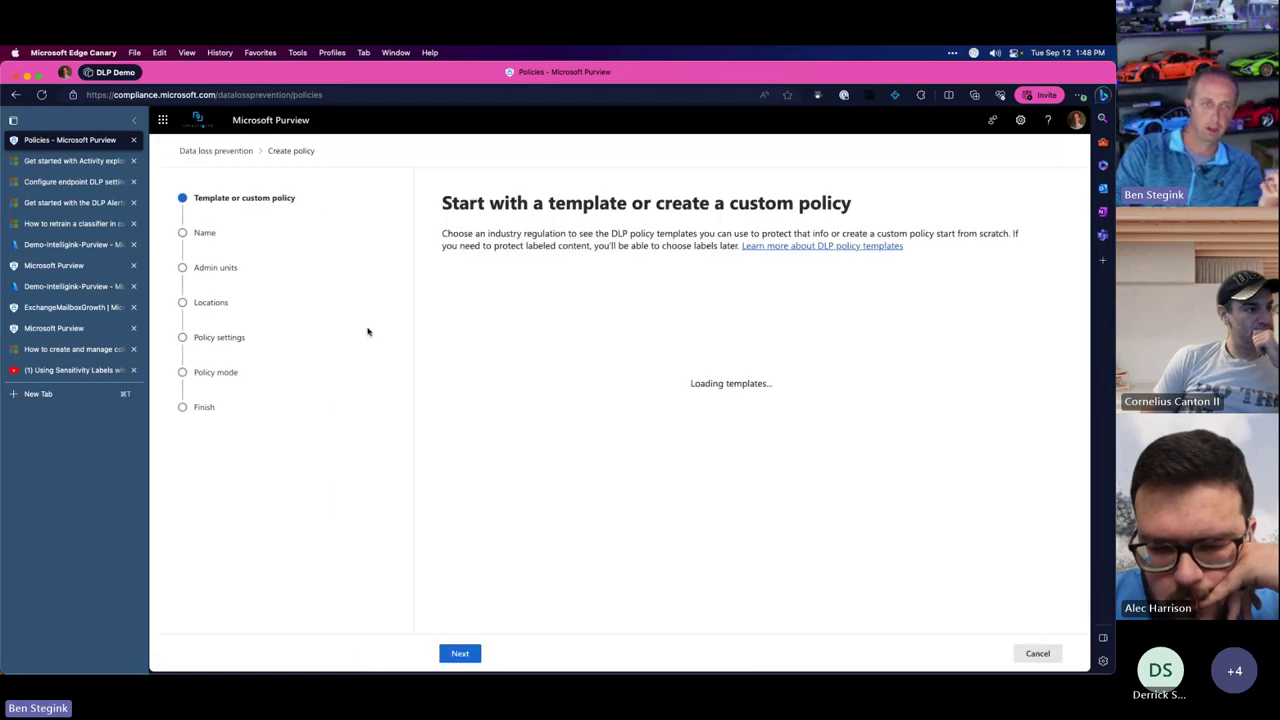
pyautogui.click(465, 655)
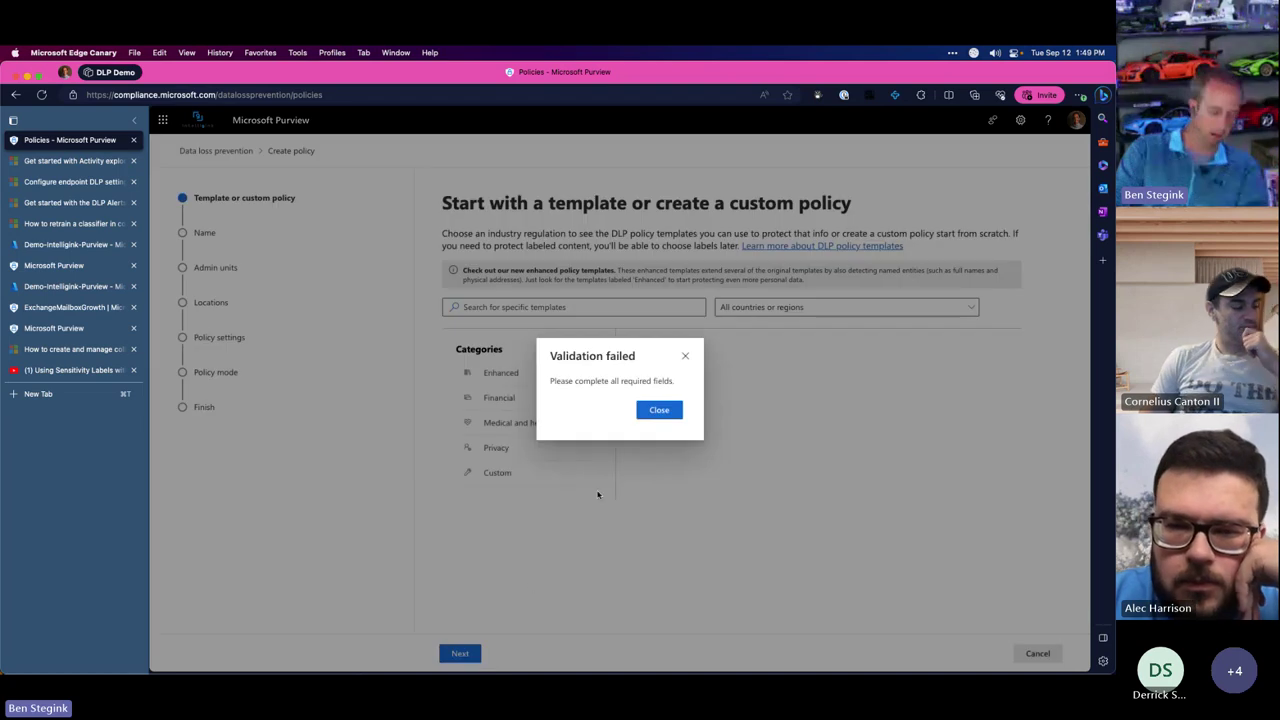
pyautogui.click(659, 410)
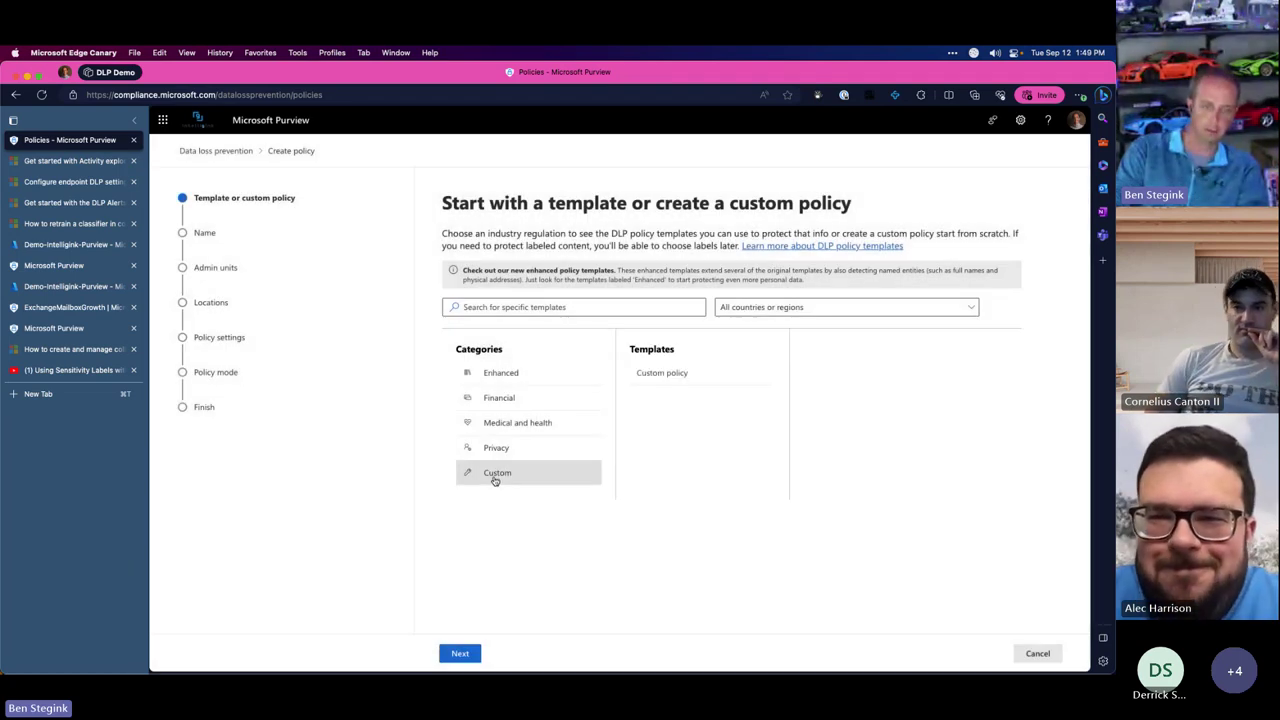
pyautogui.click(699, 370)
pyautogui.click(459, 652)
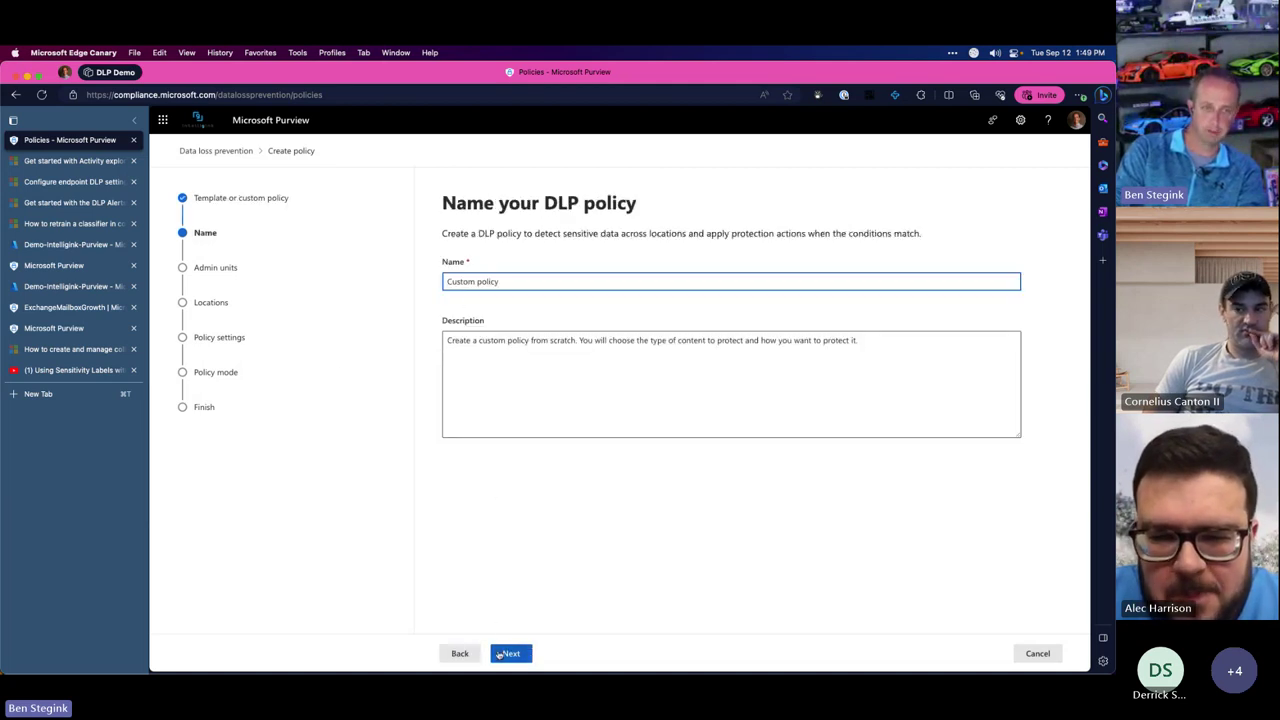
pyautogui.click(500, 654)
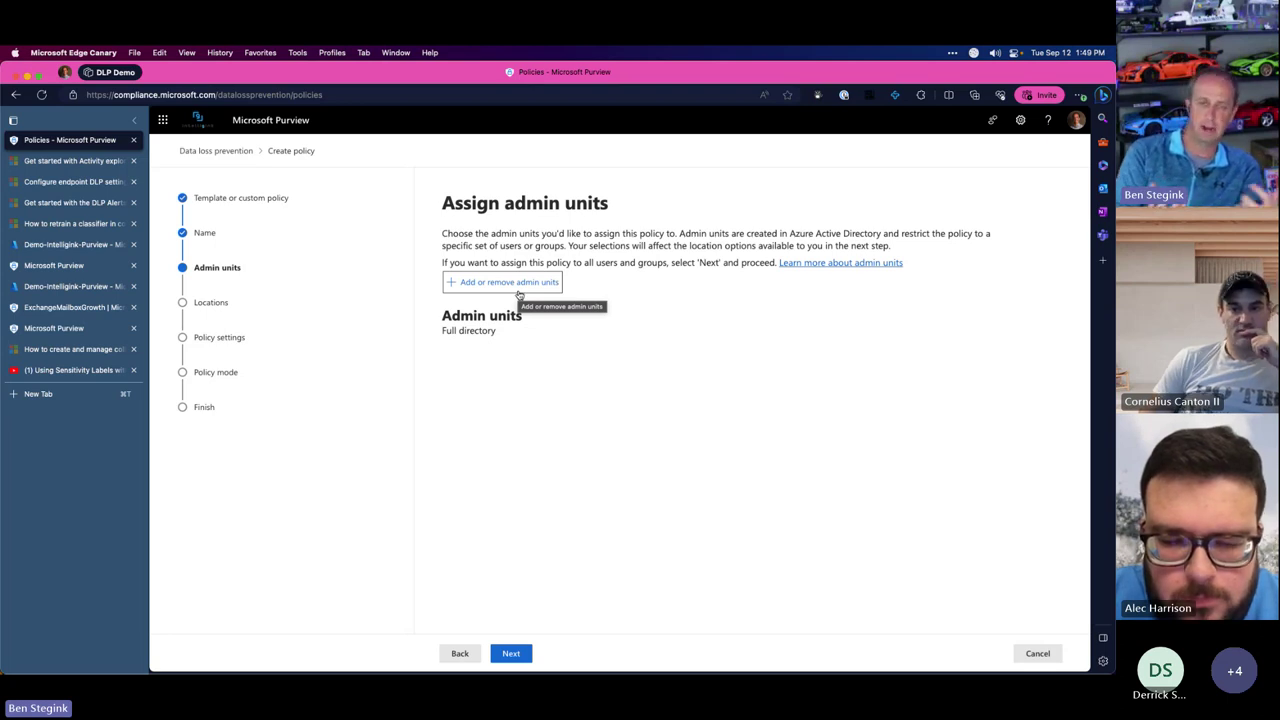
pyautogui.click(512, 653)
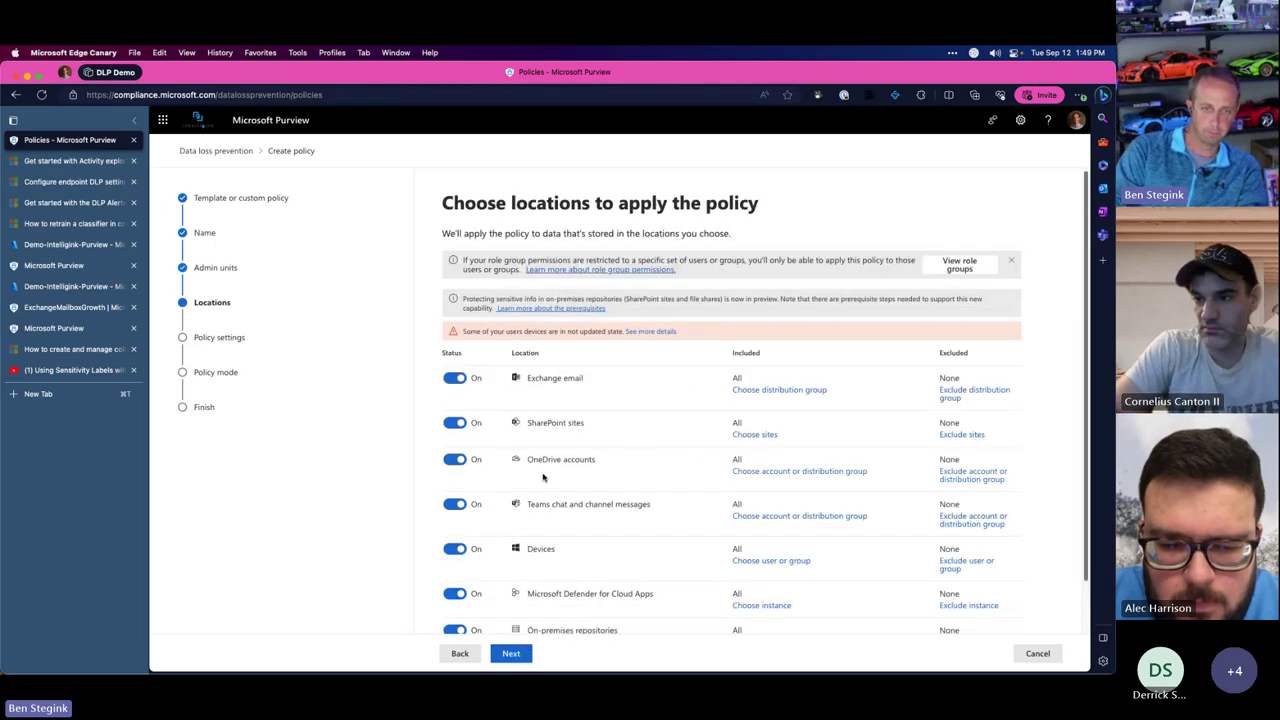
# Exclude on-premises repositories, Defender for Cloud Apps, Devices and Teams chat and channel messages from the policy locations, and continue to policy settings
pyautogui.scroll(-1, 543, 454)
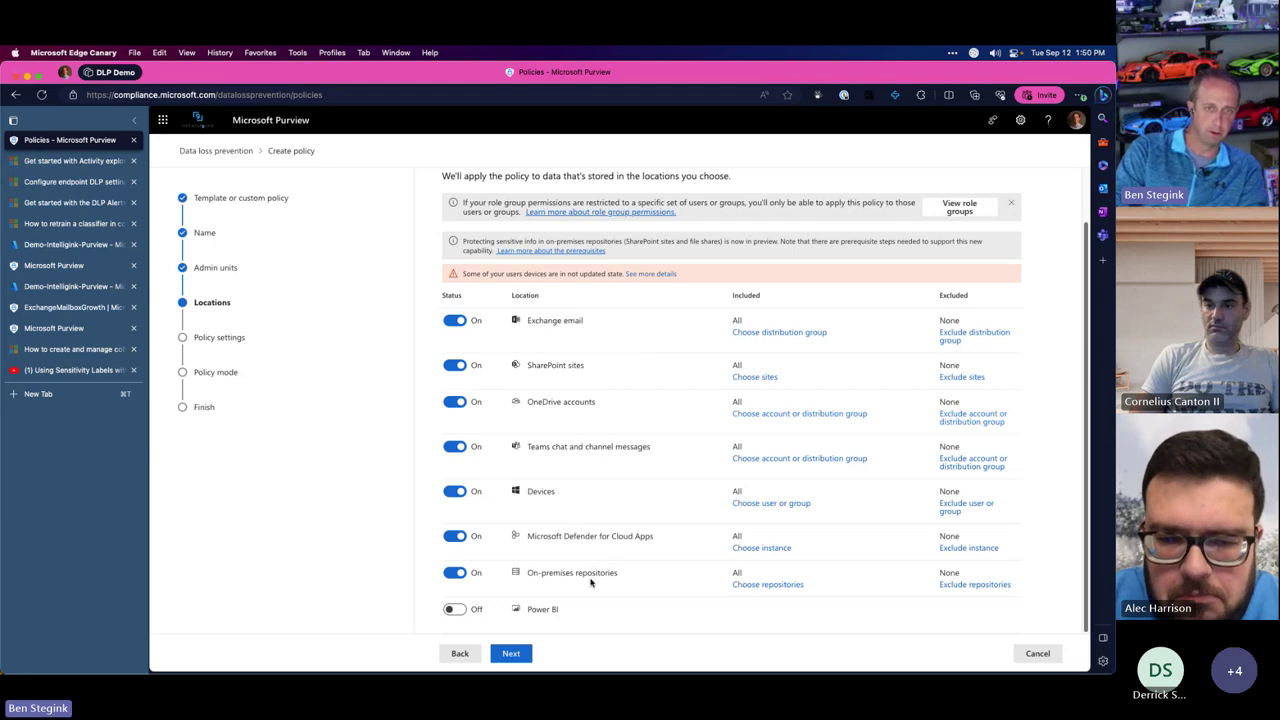
pyautogui.click(455, 572)
pyautogui.click(455, 536)
pyautogui.click(455, 491)
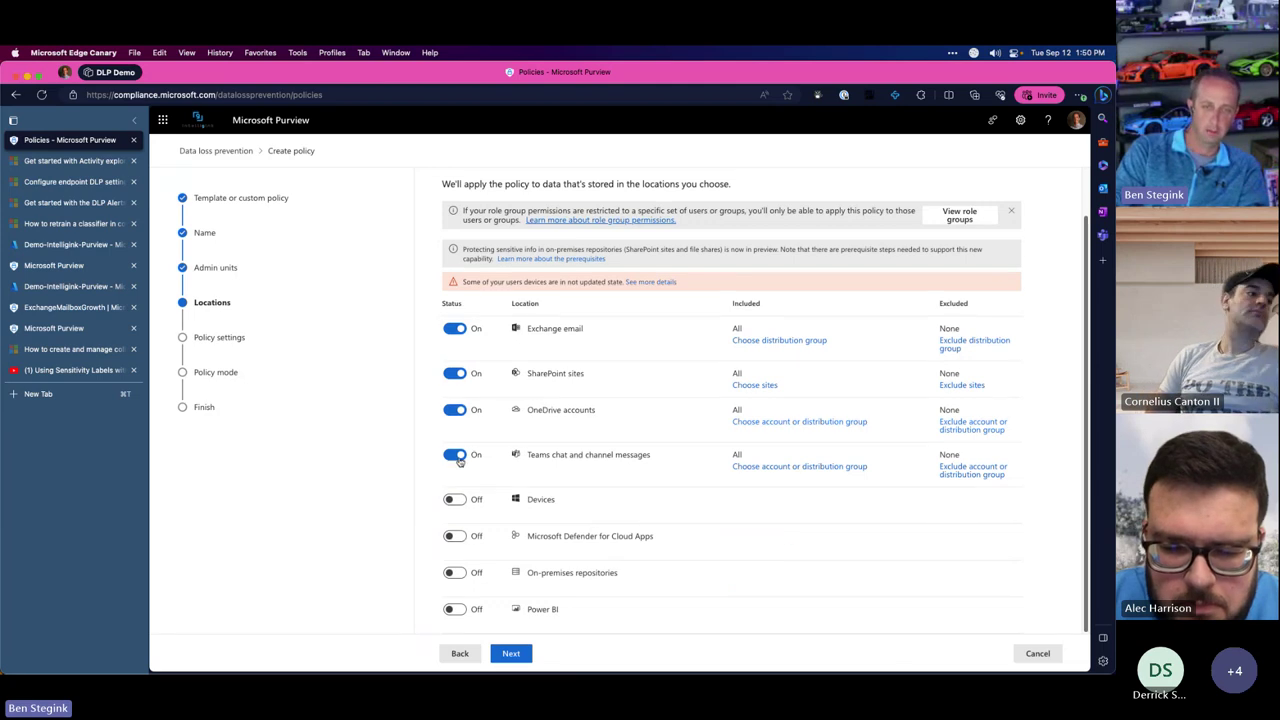
pyautogui.click(457, 458)
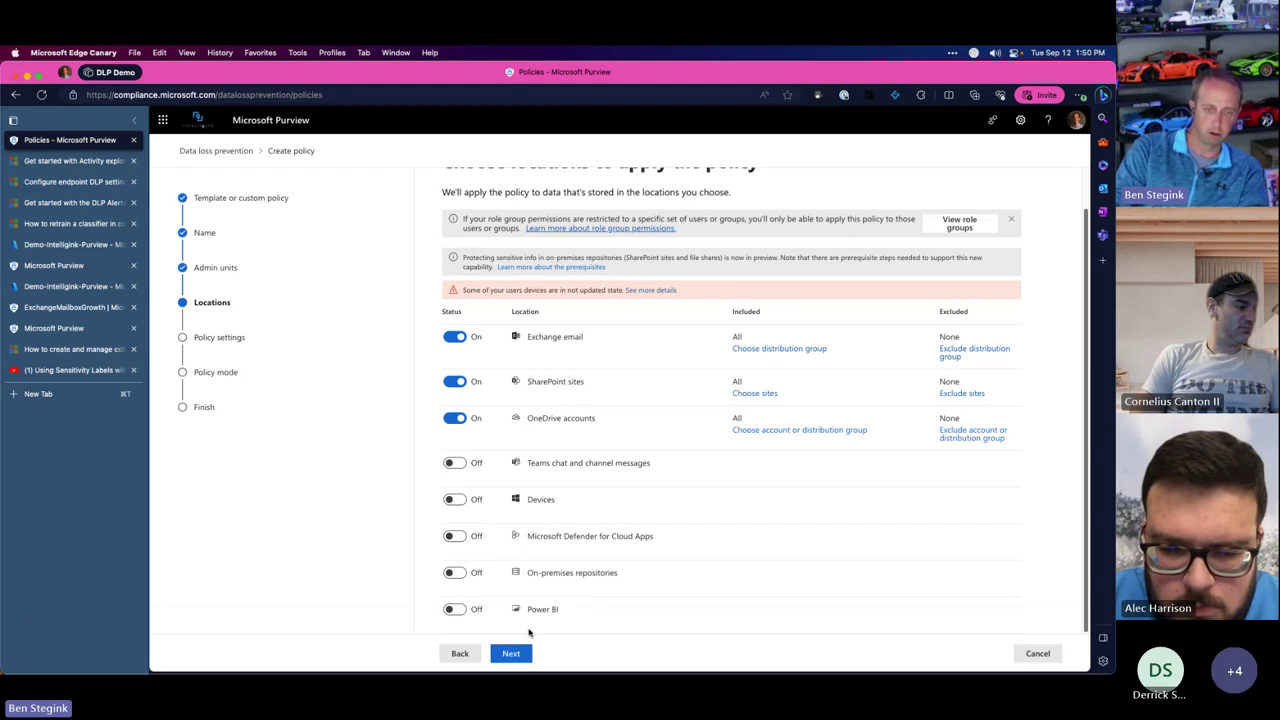
pyautogui.click(511, 653)
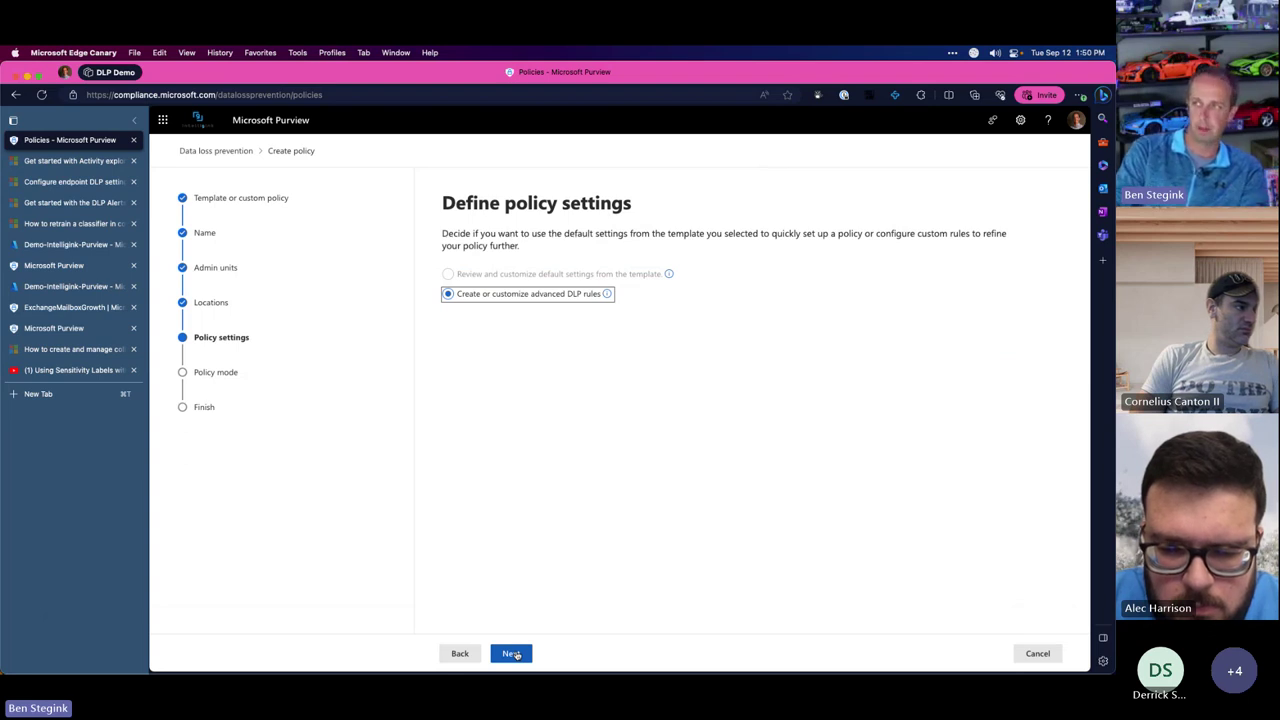
# Keep the advanced DLP rules option and create a rule with a Content contains condition
pyautogui.click(511, 654)
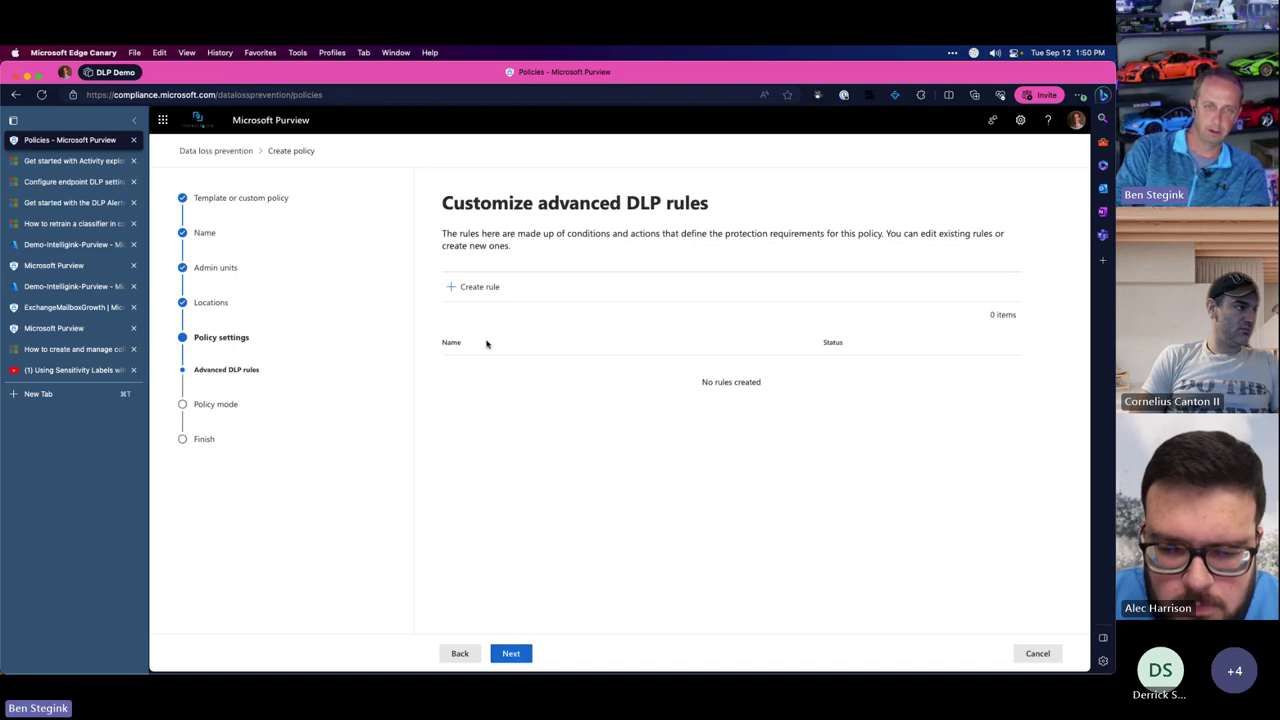
pyautogui.click(480, 288)
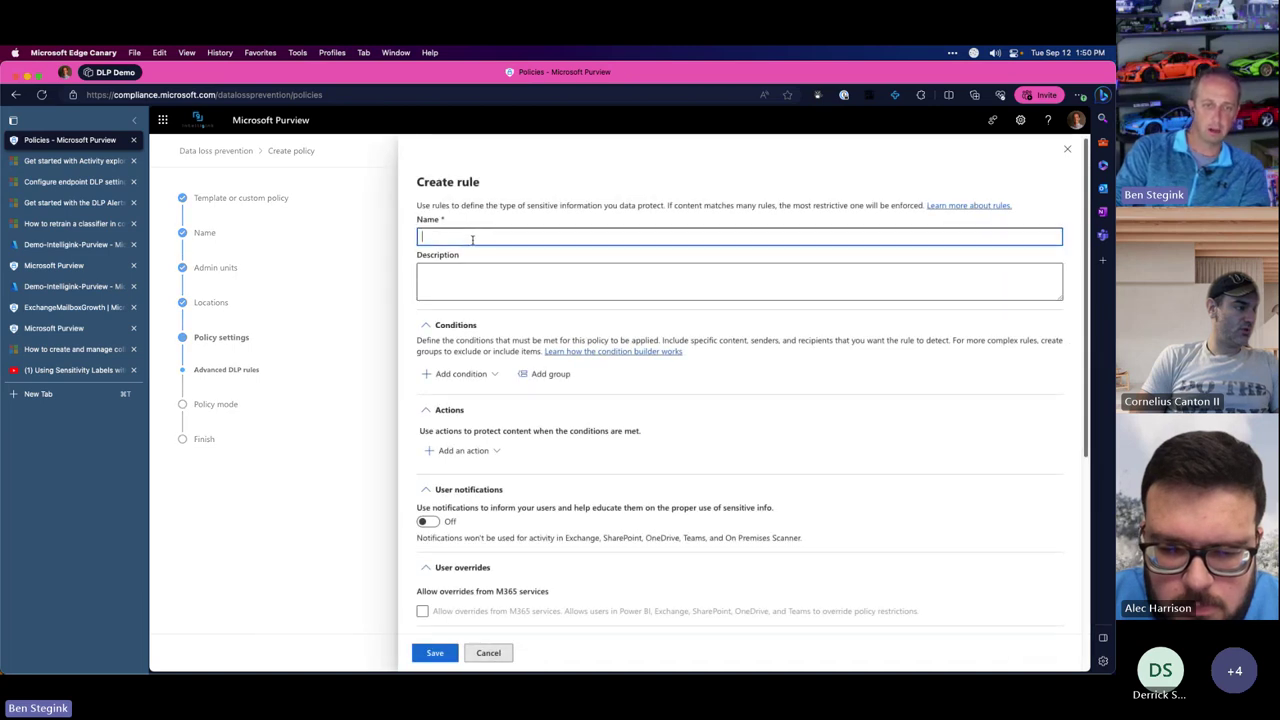
pyautogui.click(468, 375)
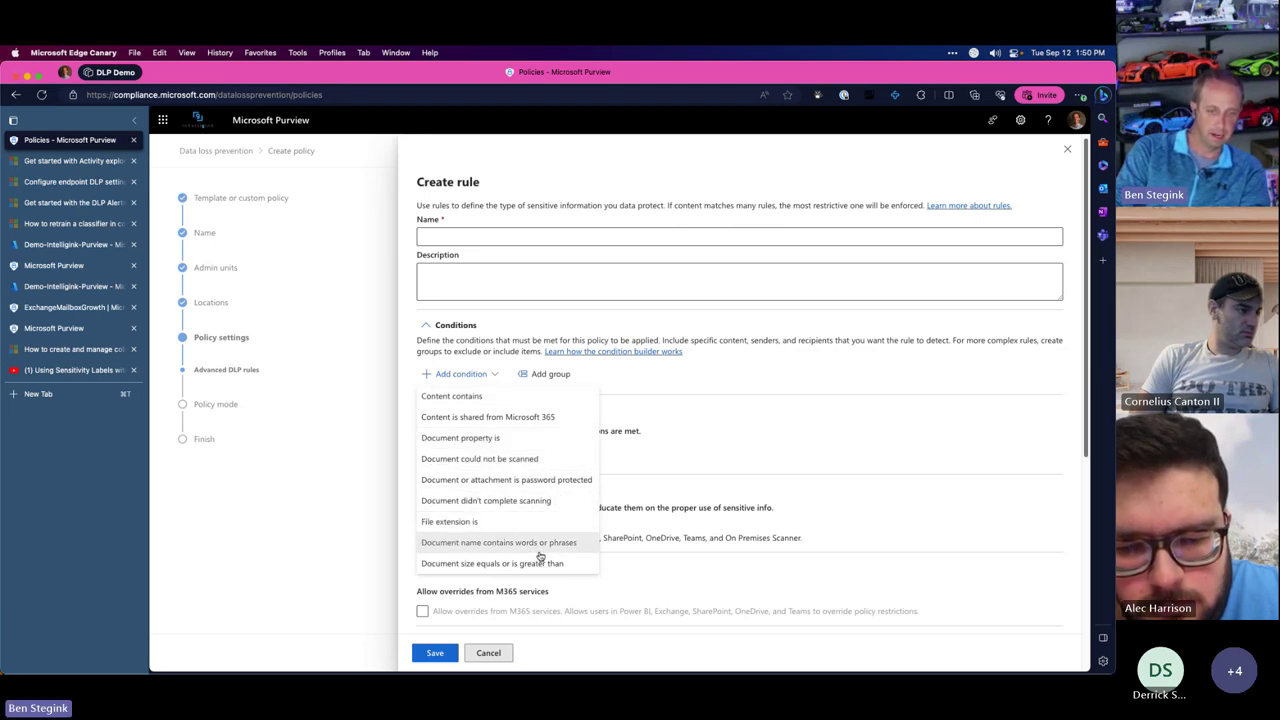
pyautogui.click(516, 397)
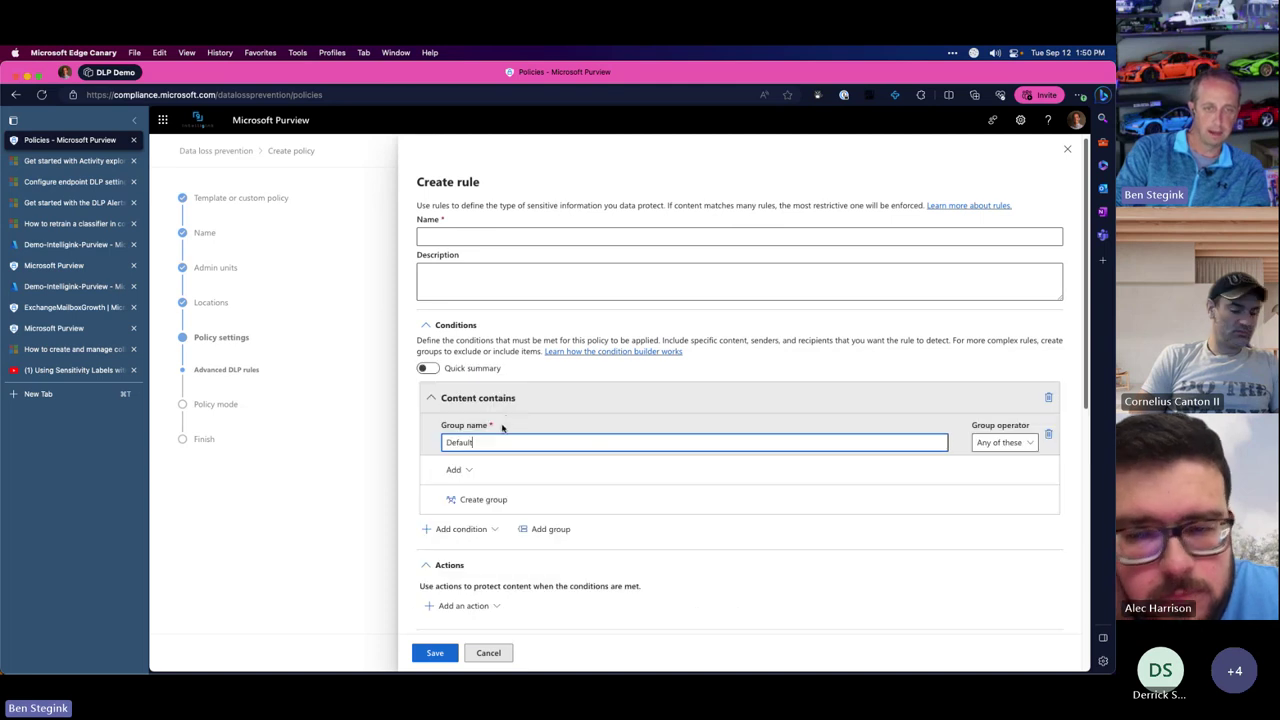
# Add the sensitive info types Azure AD Client Access Token, Azure AD Client Secret and Azure AD User Credentials to the Content contains condition
pyautogui.click(459, 470)
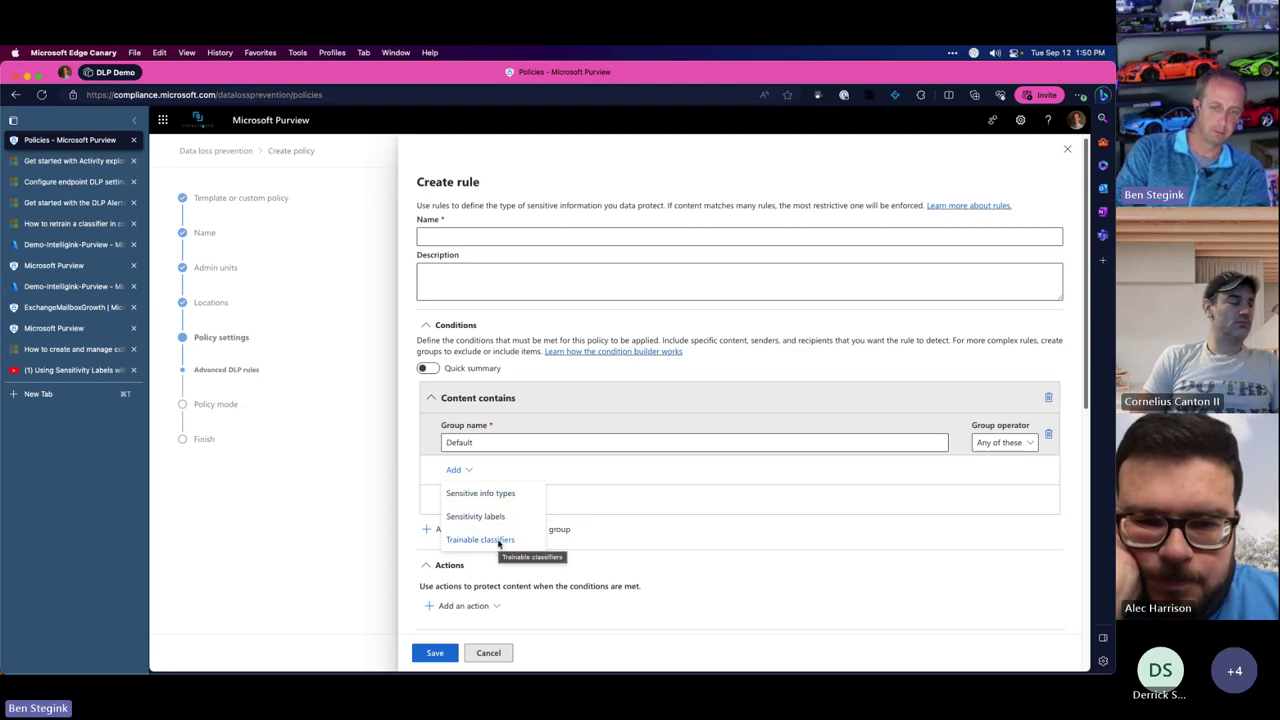
pyautogui.click(498, 496)
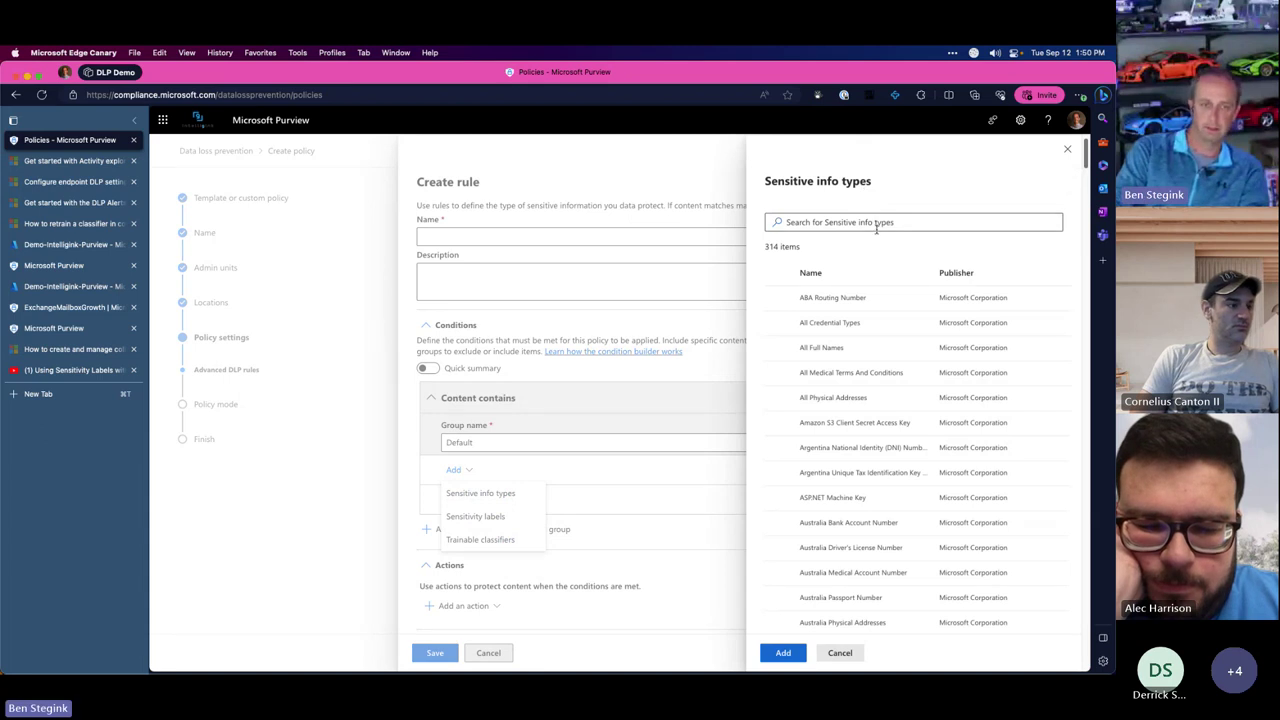
pyautogui.click(877, 225)
pyautogui.write('azure')
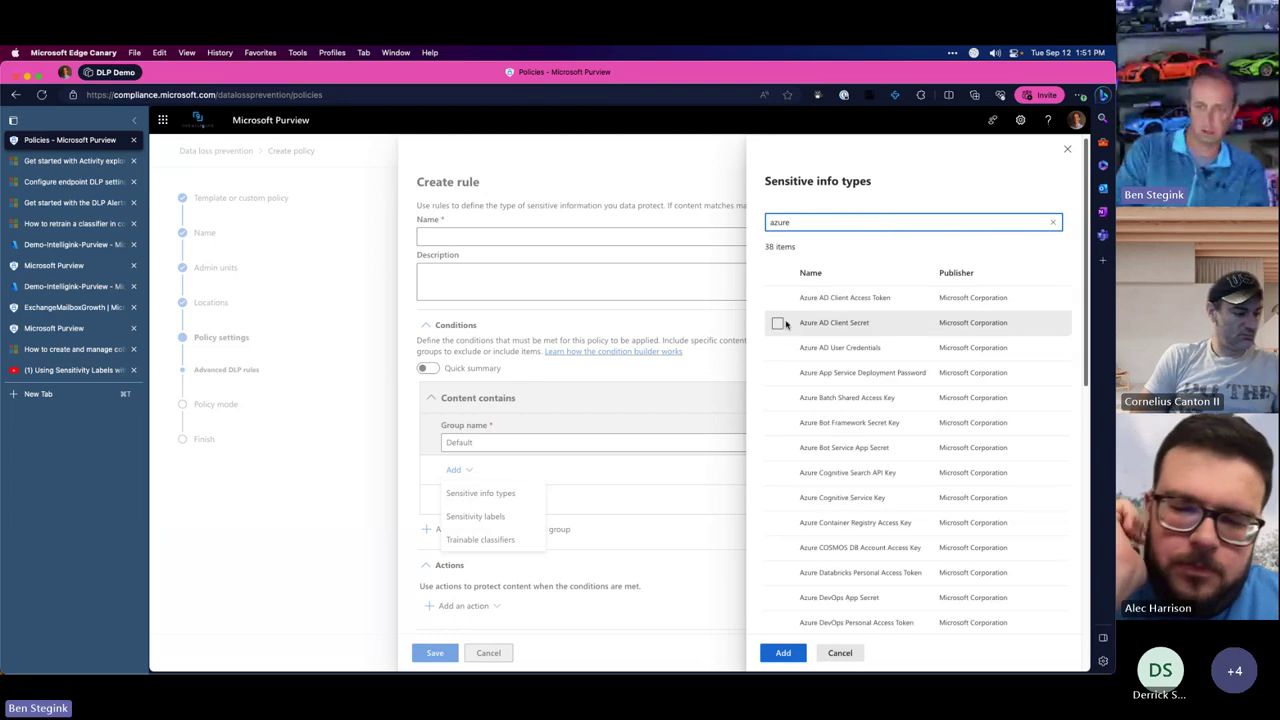
pyautogui.click(779, 299)
pyautogui.click(778, 324)
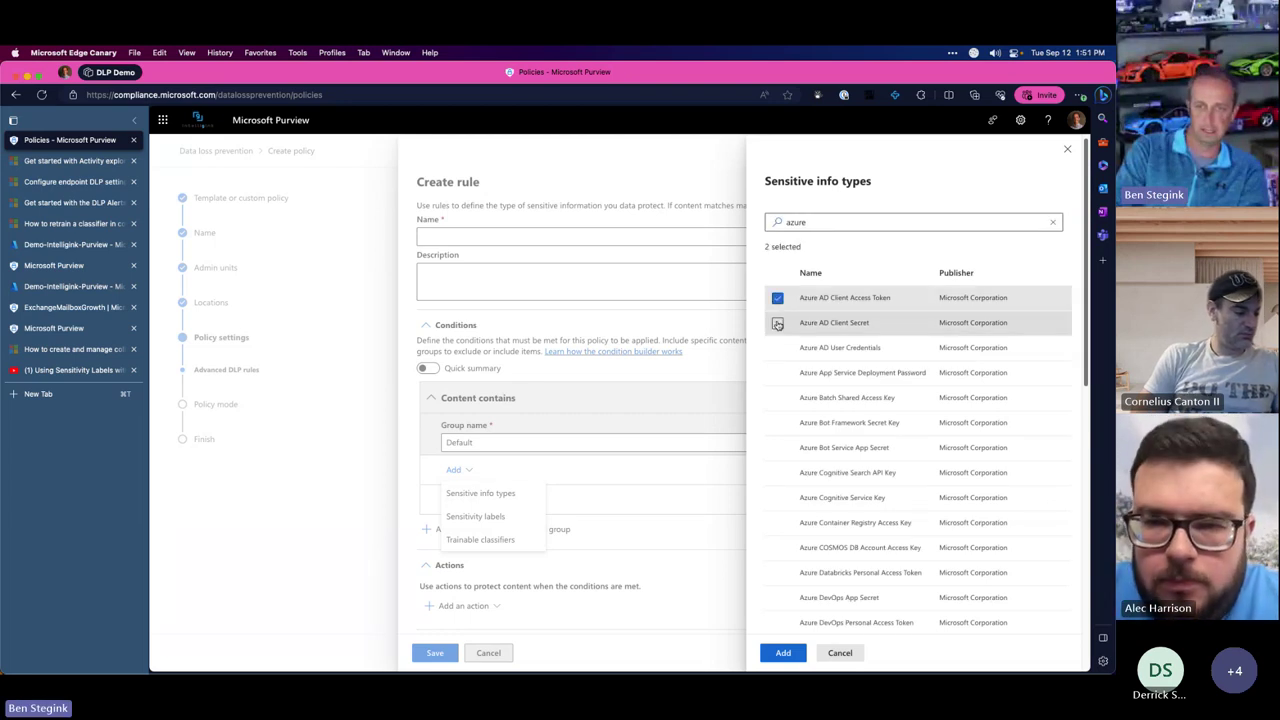
pyautogui.click(778, 348)
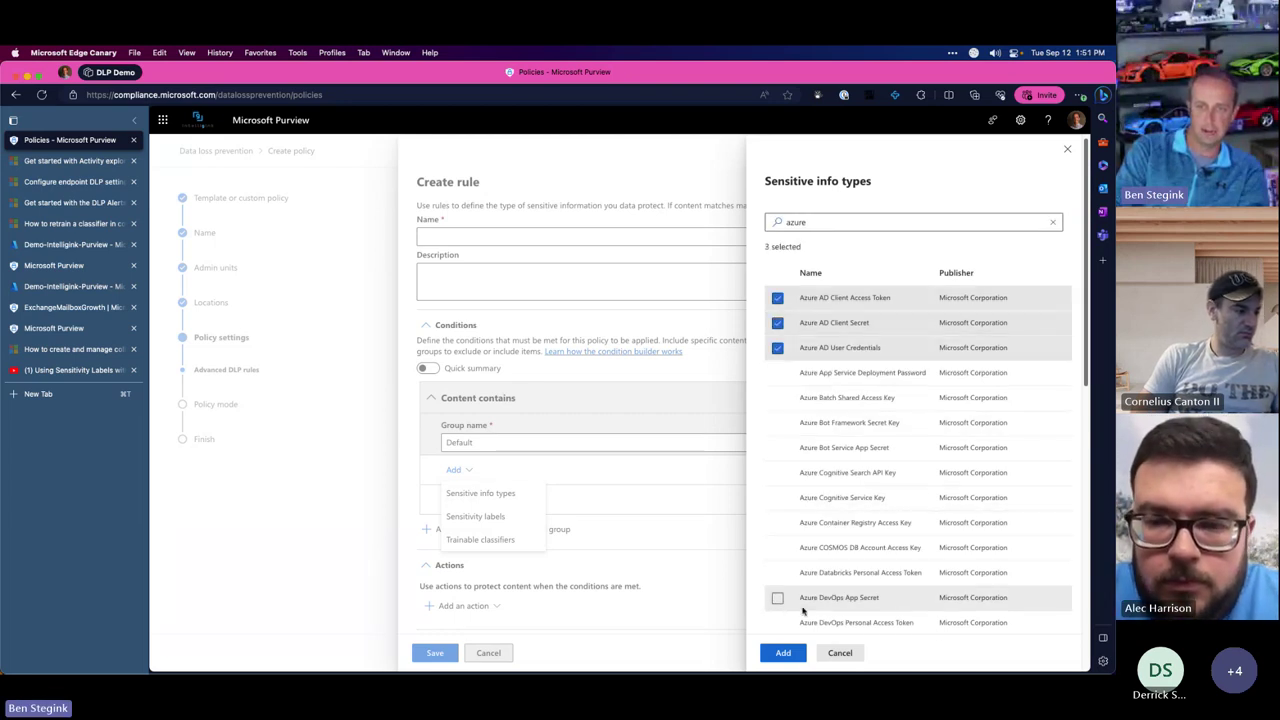
pyautogui.click(800, 651)
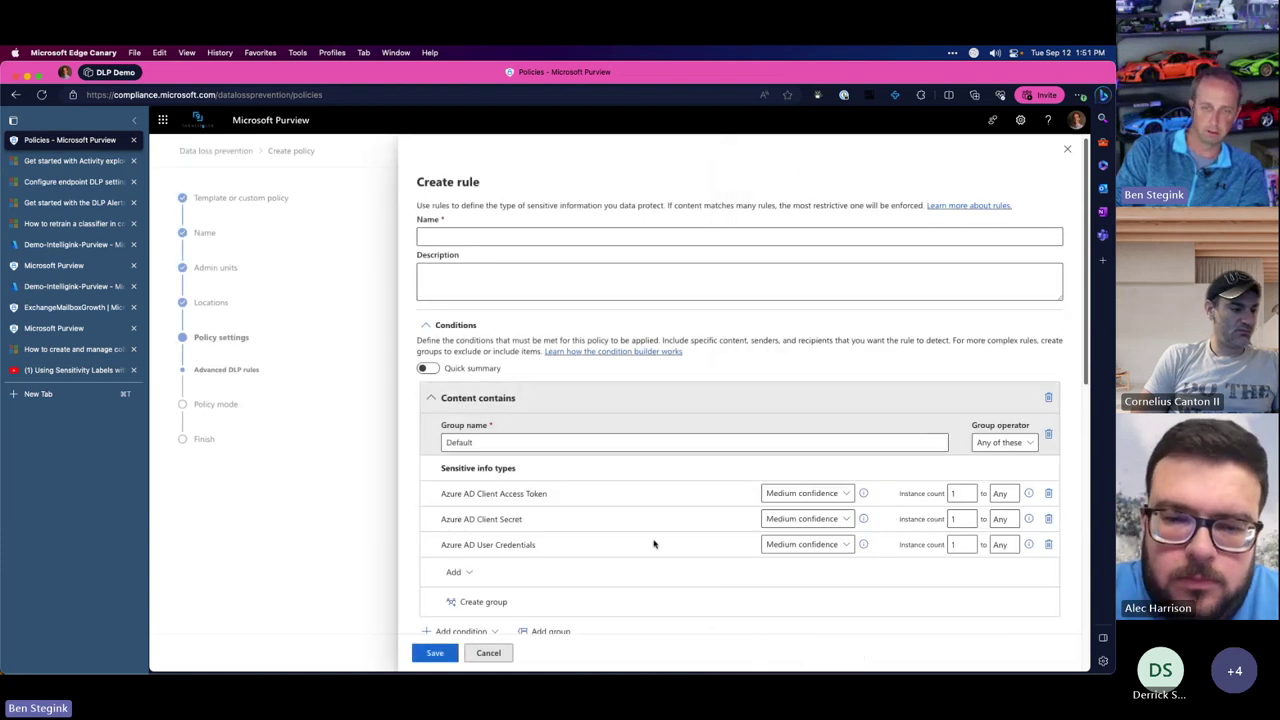
# Name the new rule "Azure Creds" and leave its description blank
pyautogui.scroll(-3, 726, 514)
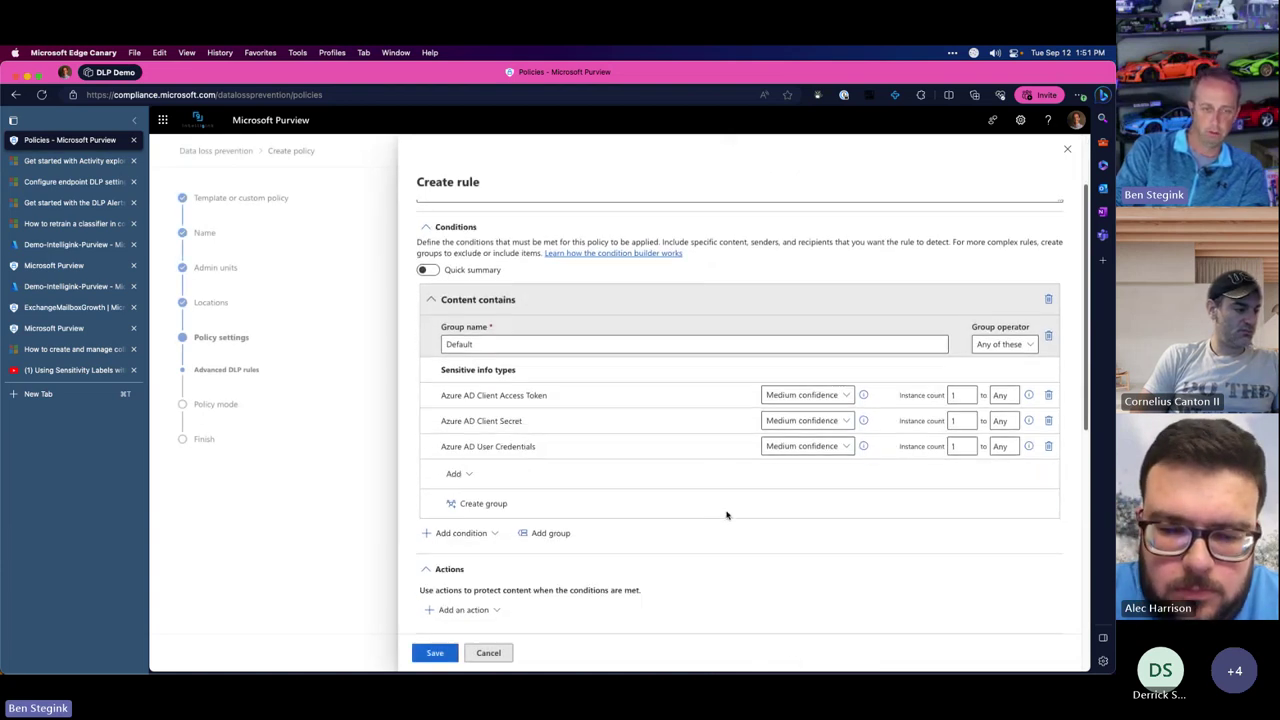
pyautogui.scroll(-2, 533, 556)
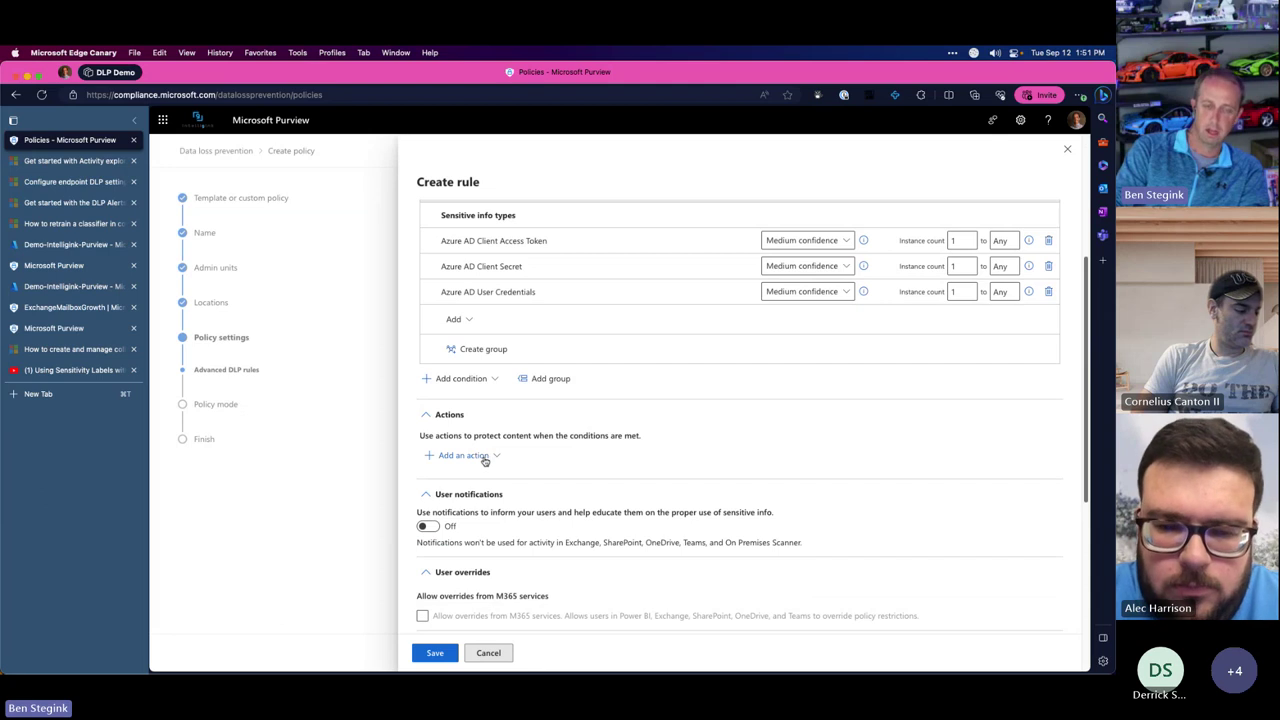
pyautogui.scroll(5, 547, 408)
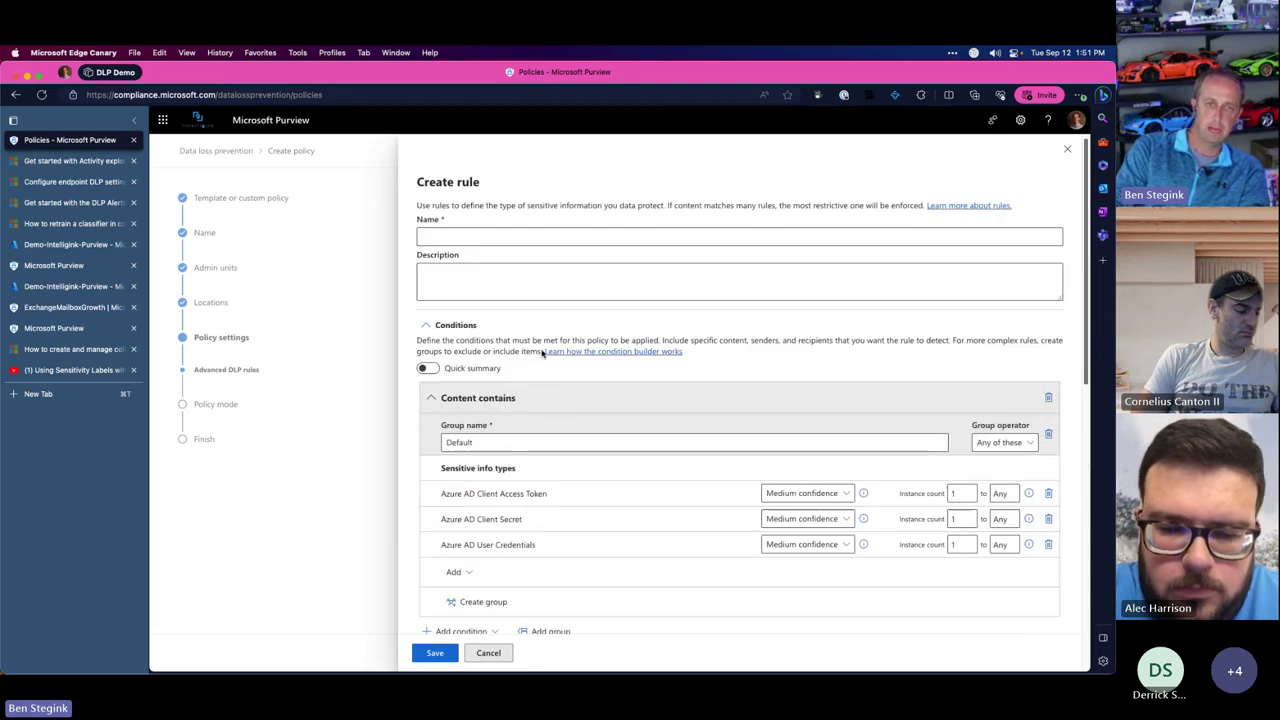
pyautogui.click(503, 238)
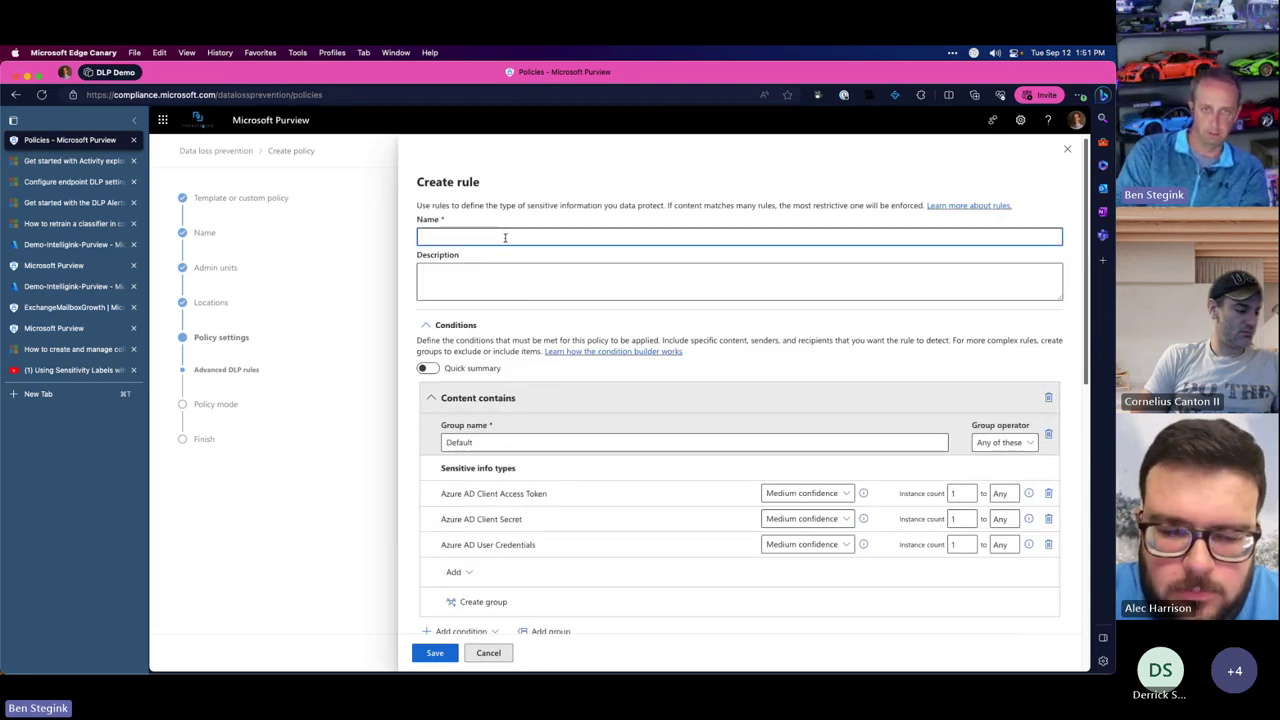
pyautogui.write('Azure Creds')
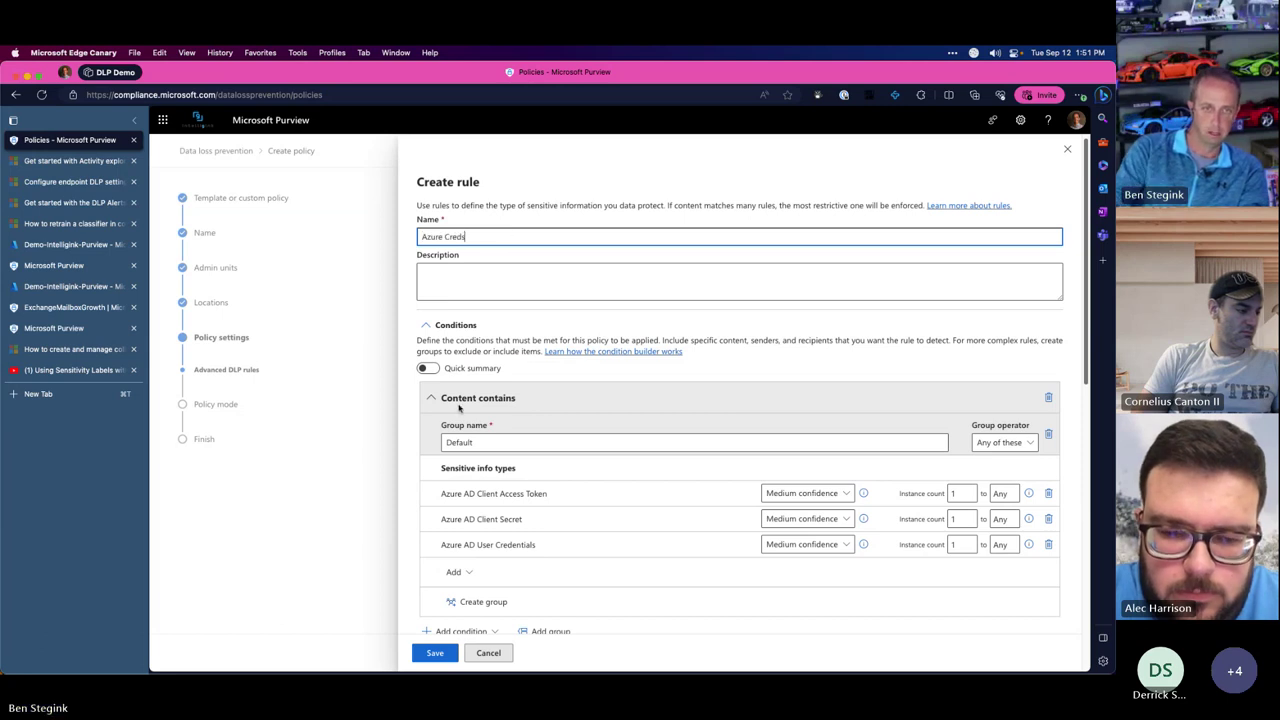
# Add the action to restrict access or encrypt content in Microsoft 365 locations, blocking only people outside your organization
pyautogui.scroll(-3, 455, 424)
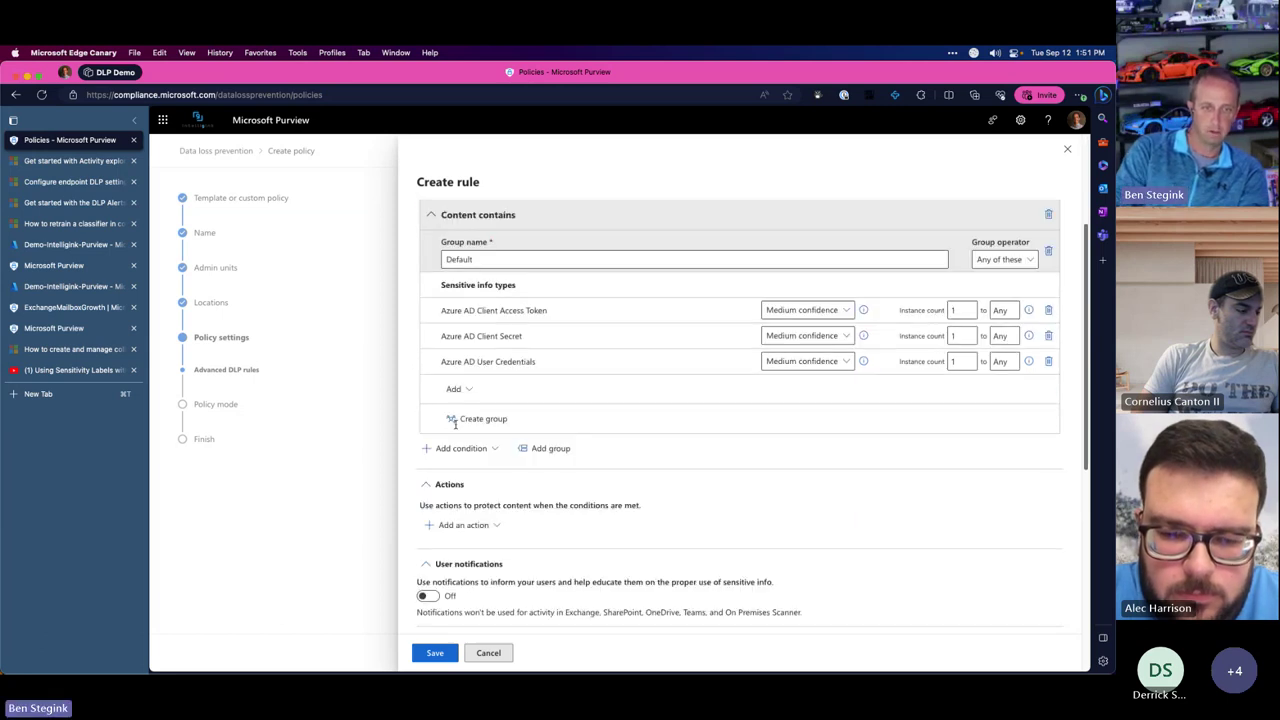
pyautogui.scroll(-2, 455, 424)
pyautogui.click(460, 405)
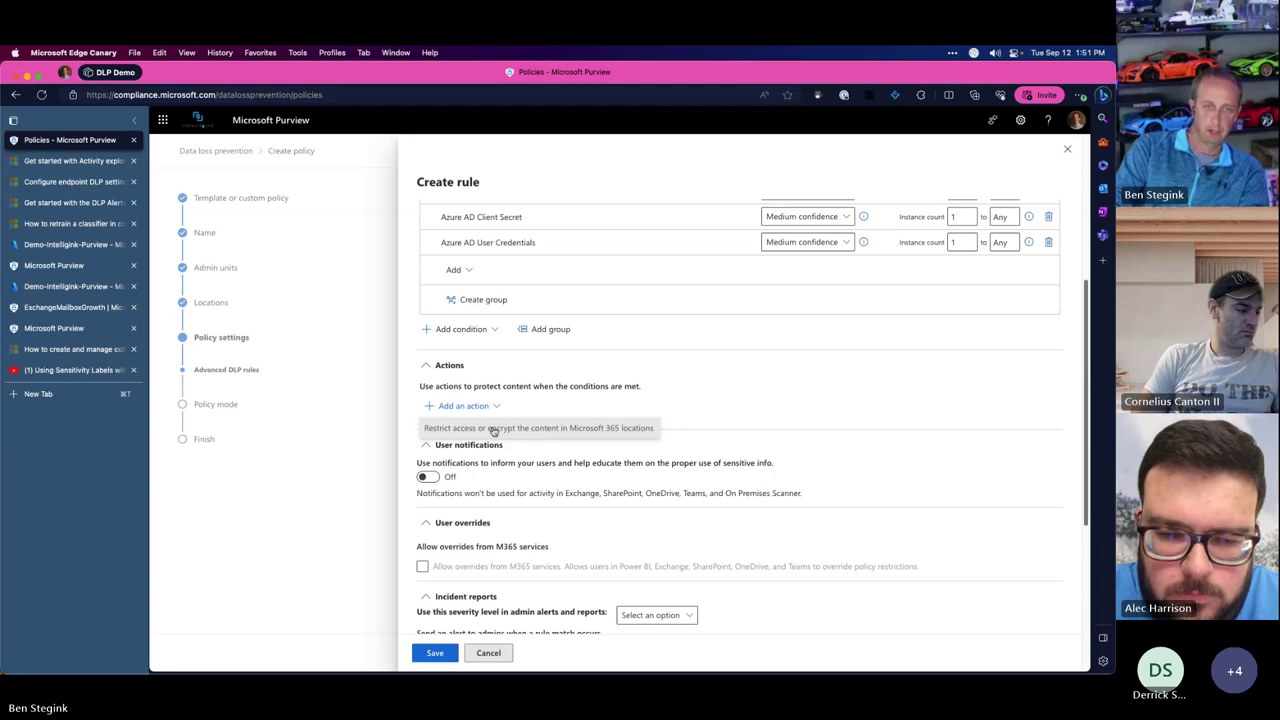
pyautogui.click(493, 428)
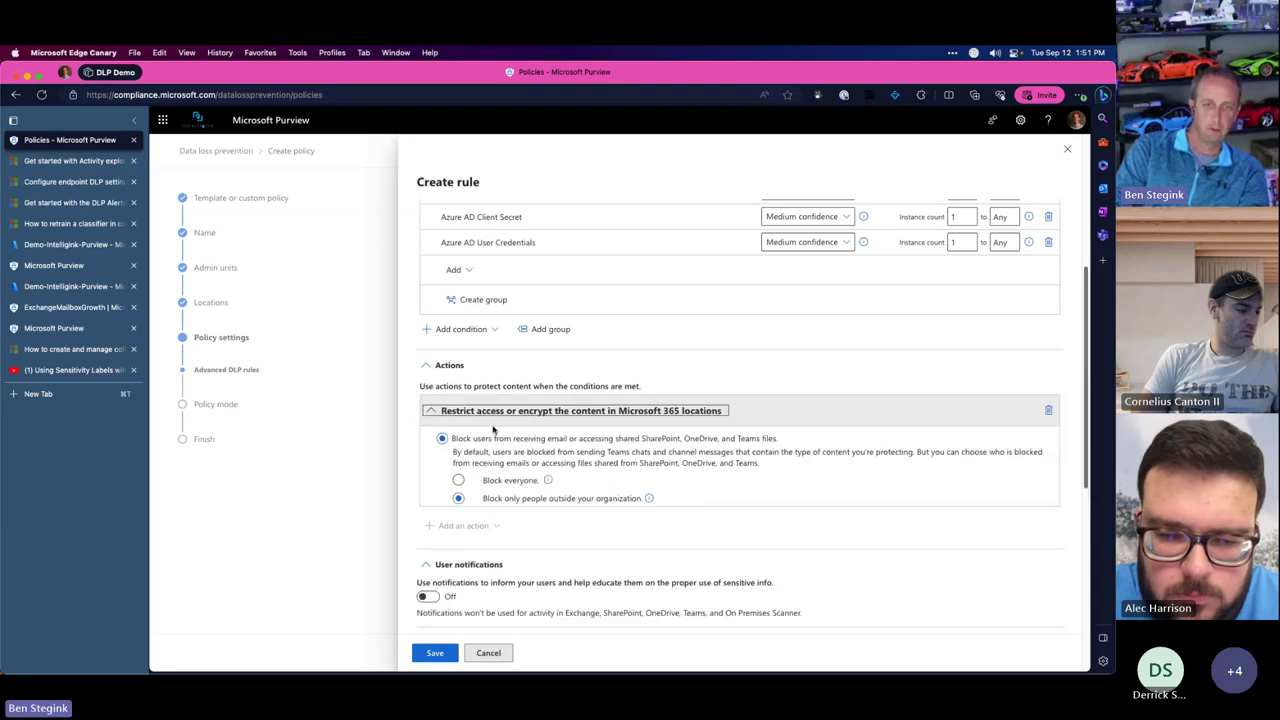
pyautogui.click(460, 481)
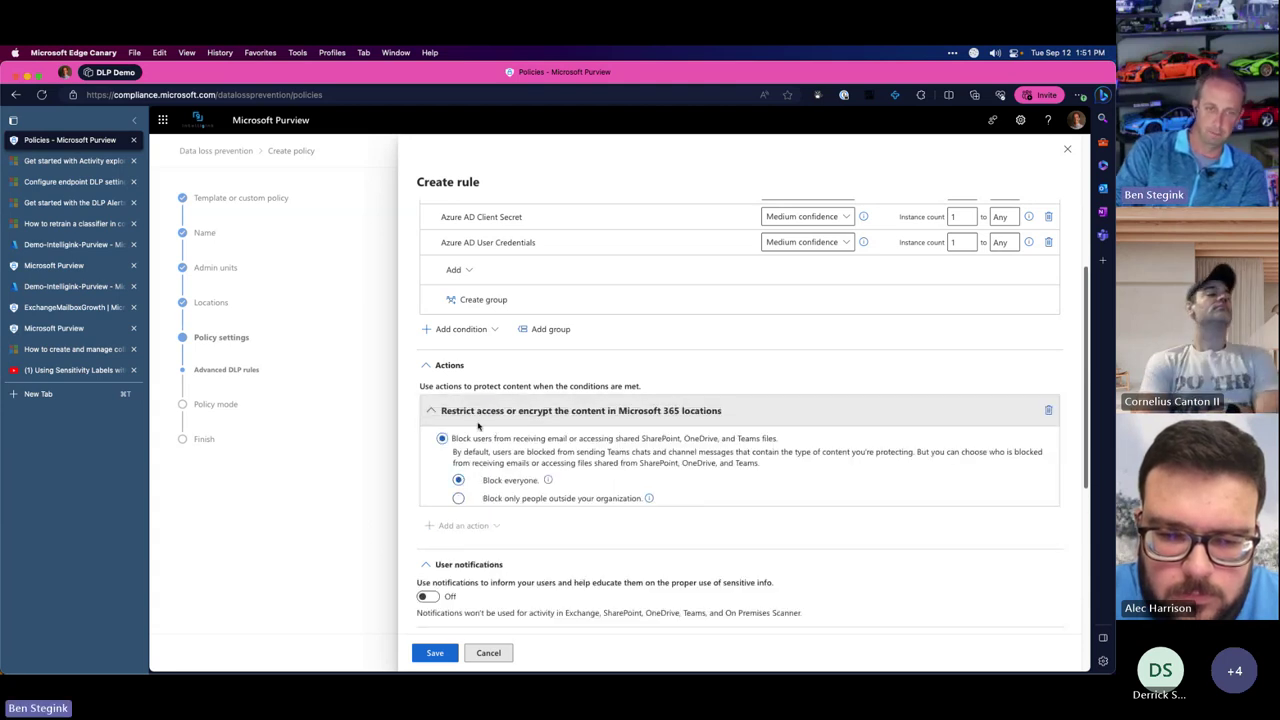
pyautogui.scroll(2, 544, 270)
pyautogui.scroll(4, 544, 270)
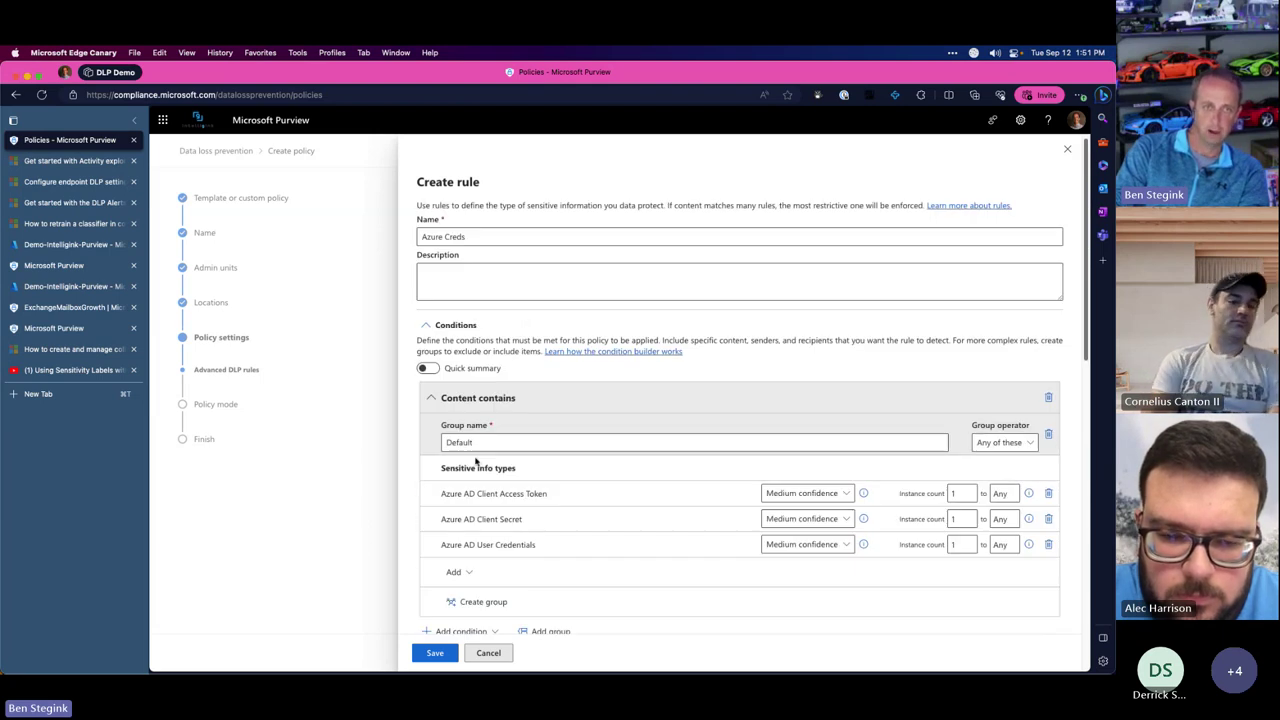
pyautogui.scroll(-5, 508, 530)
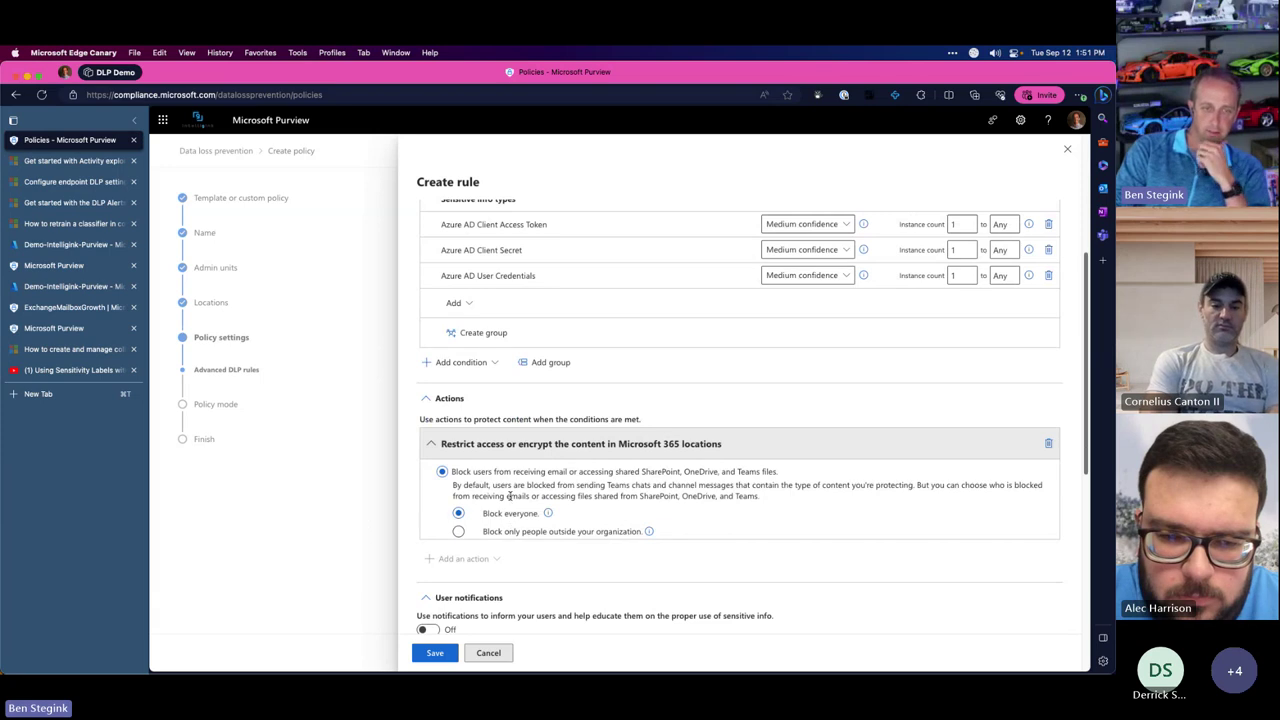
pyautogui.scroll(-1, 510, 463)
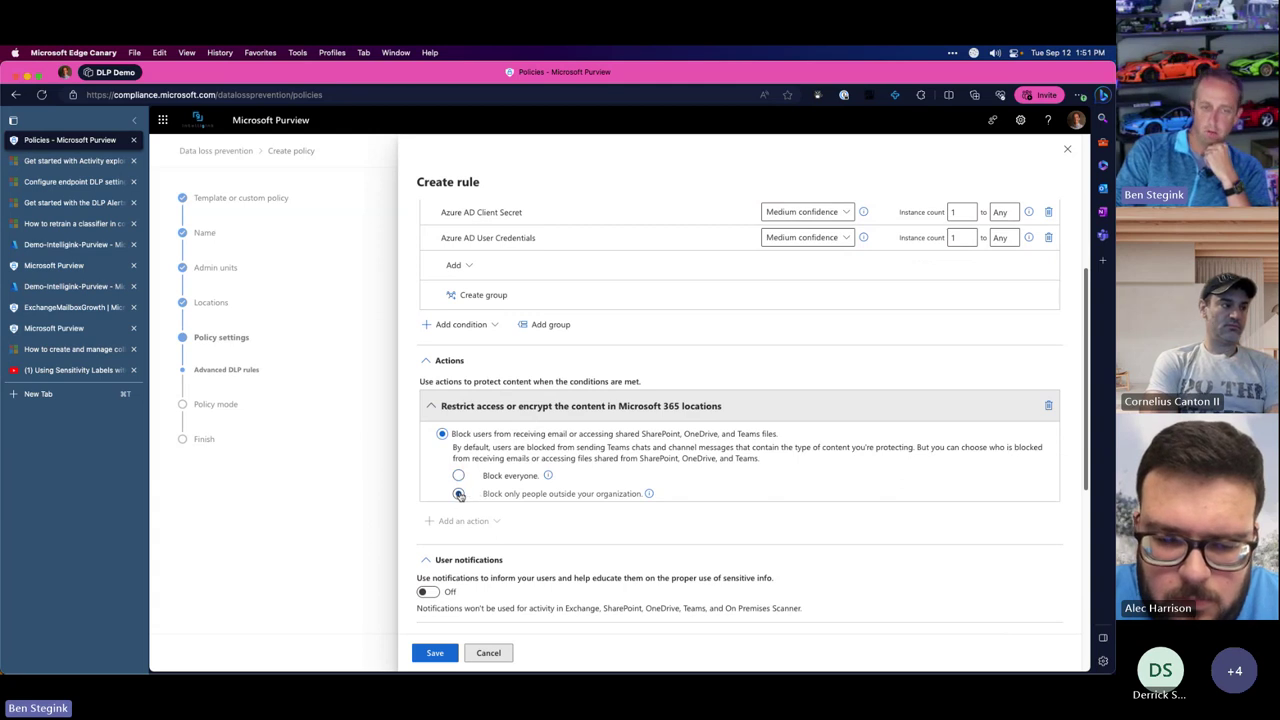
pyautogui.click(458, 494)
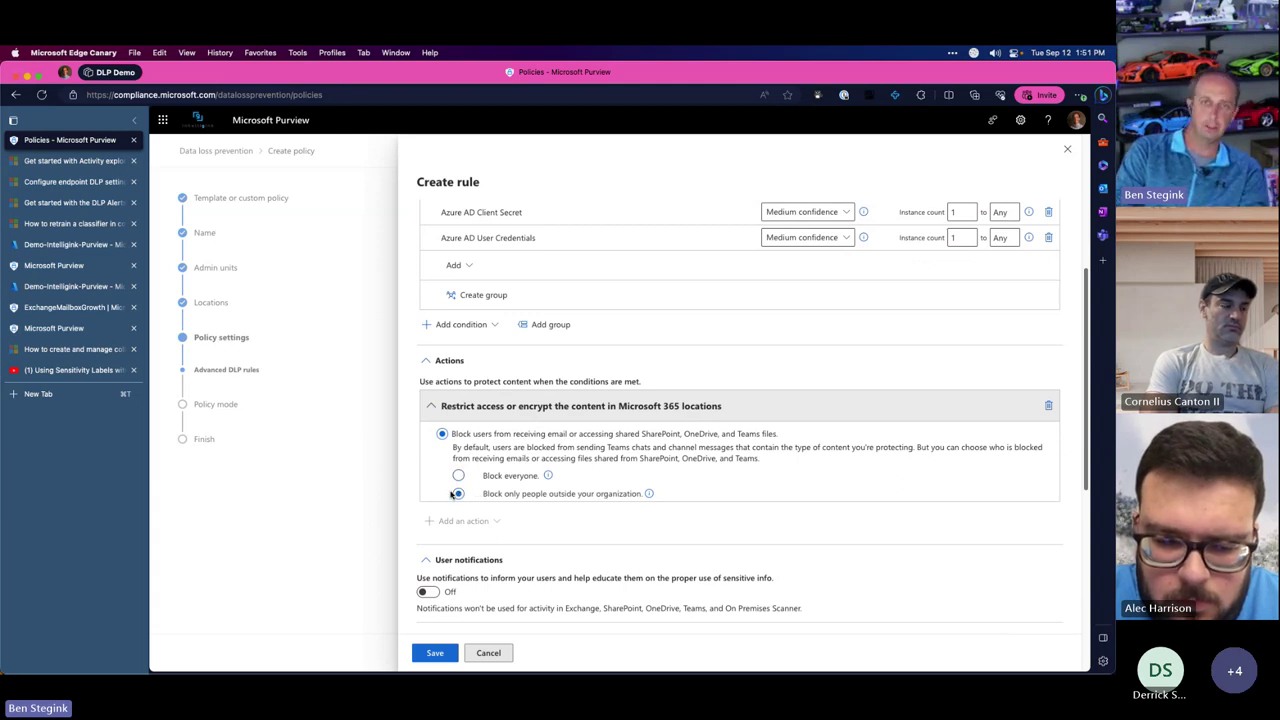
pyautogui.scroll(2, 666, 358)
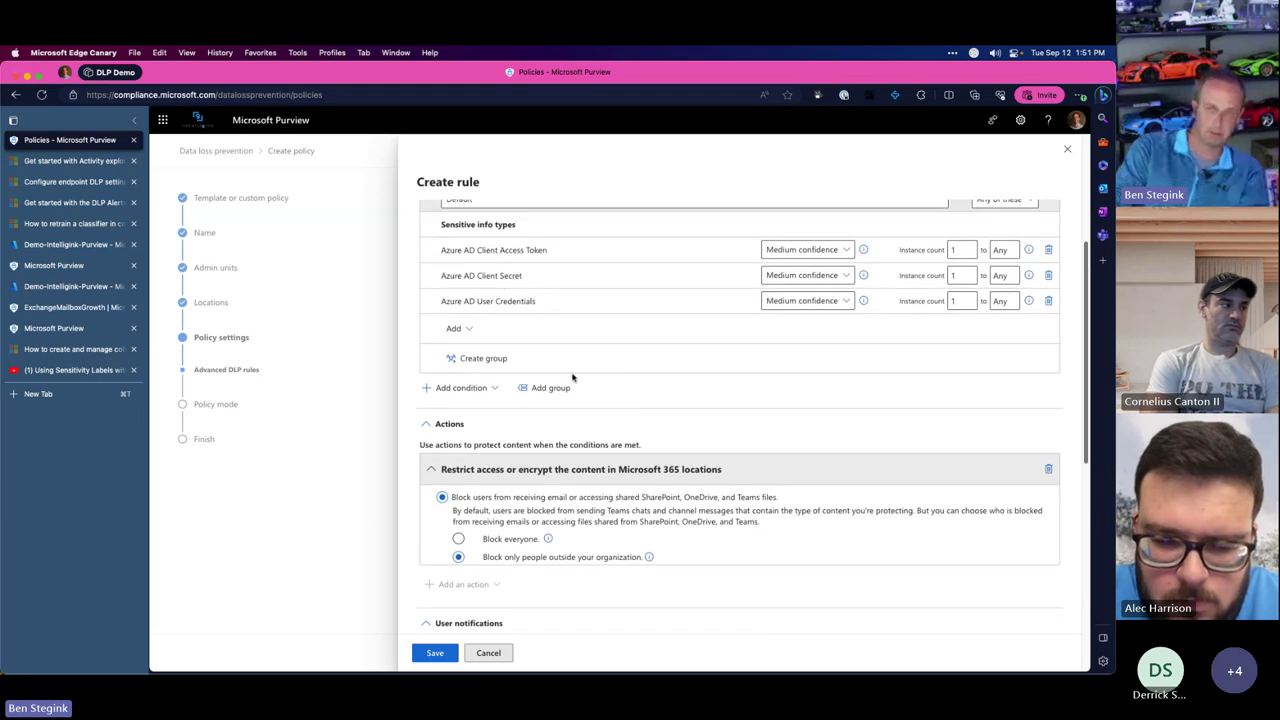
pyautogui.scroll(-1, 574, 384)
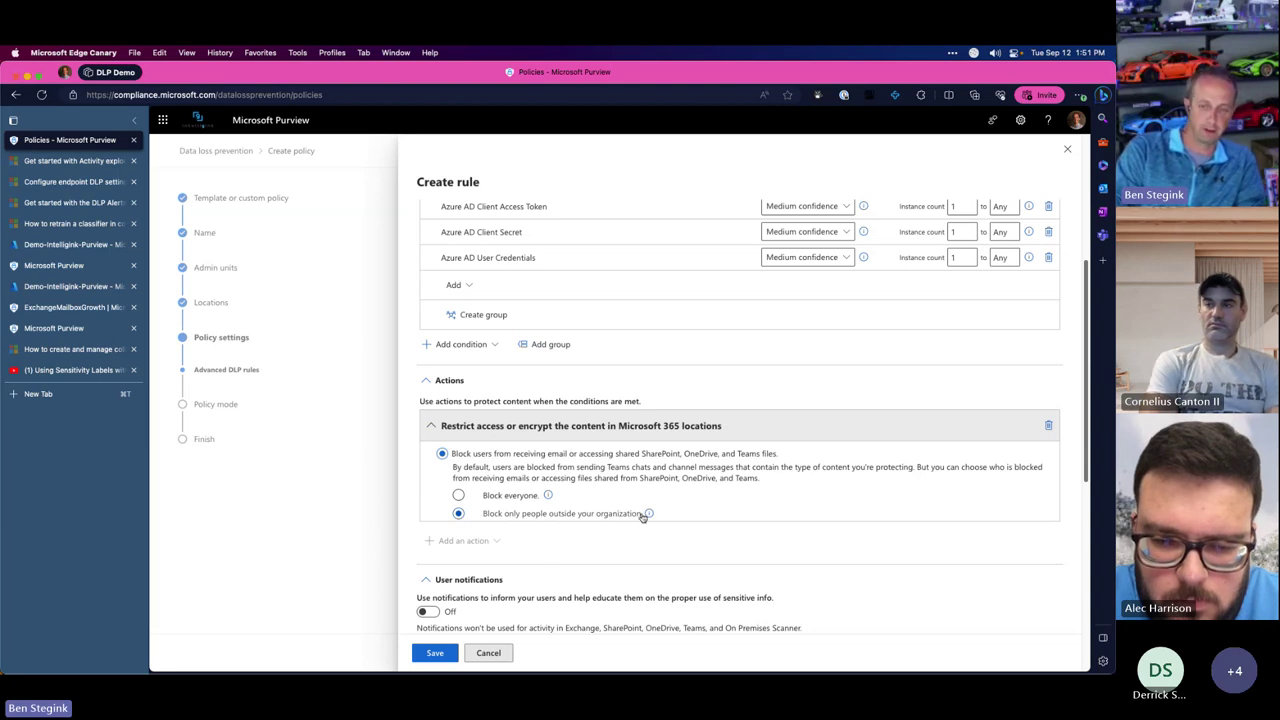
# Try user notifications with an Office 365 policy tip and overrides from M365 services, and clear the override option
pyautogui.scroll(-4, 632, 522)
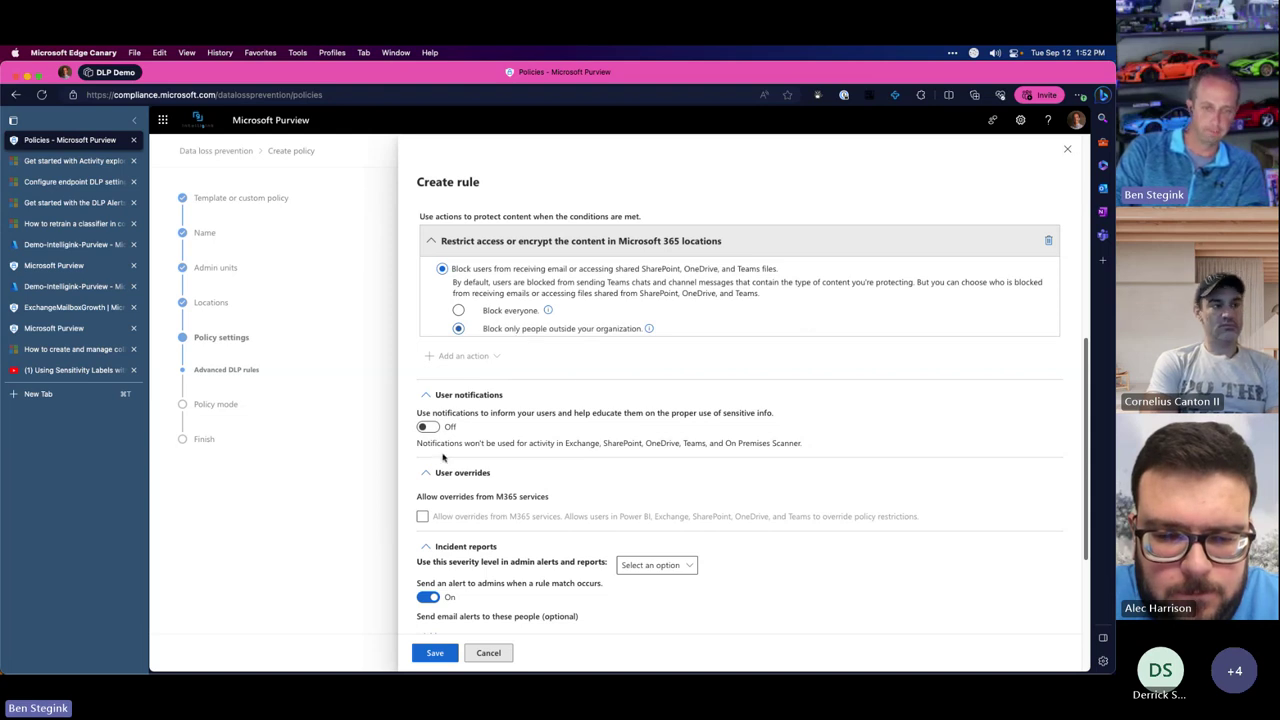
pyautogui.scroll(-2, 426, 516)
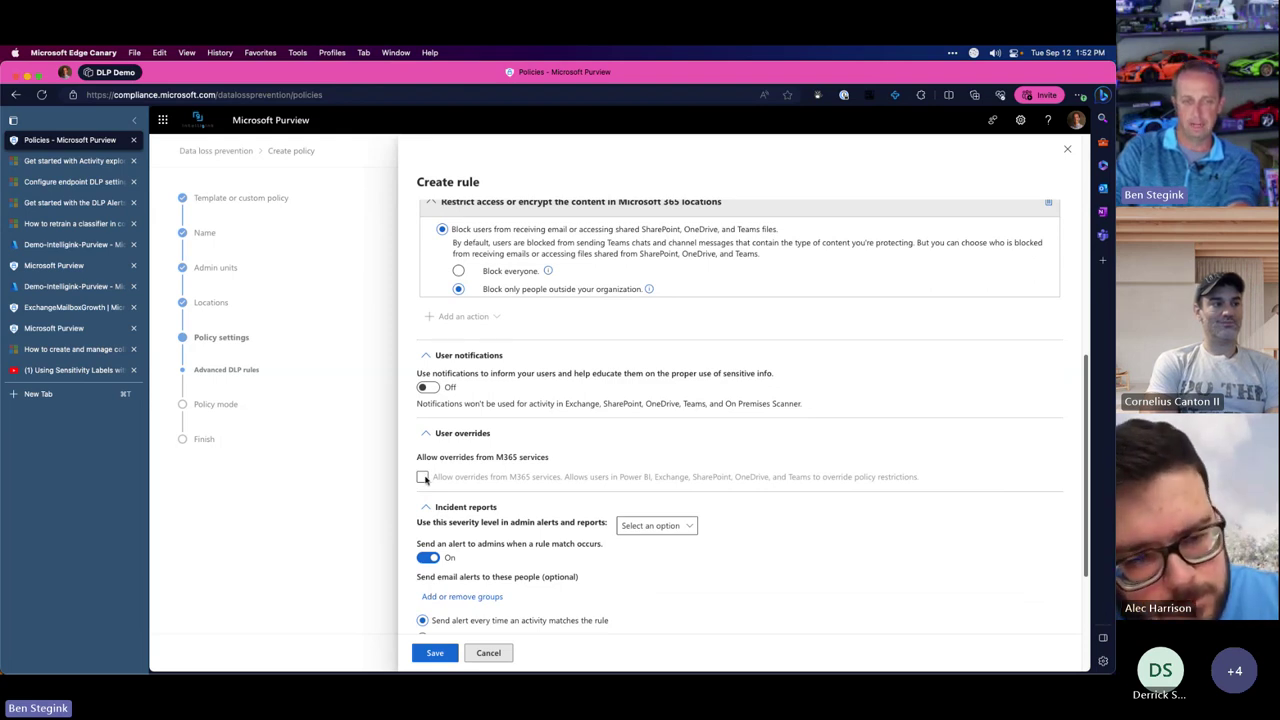
pyautogui.click(427, 388)
pyautogui.click(423, 446)
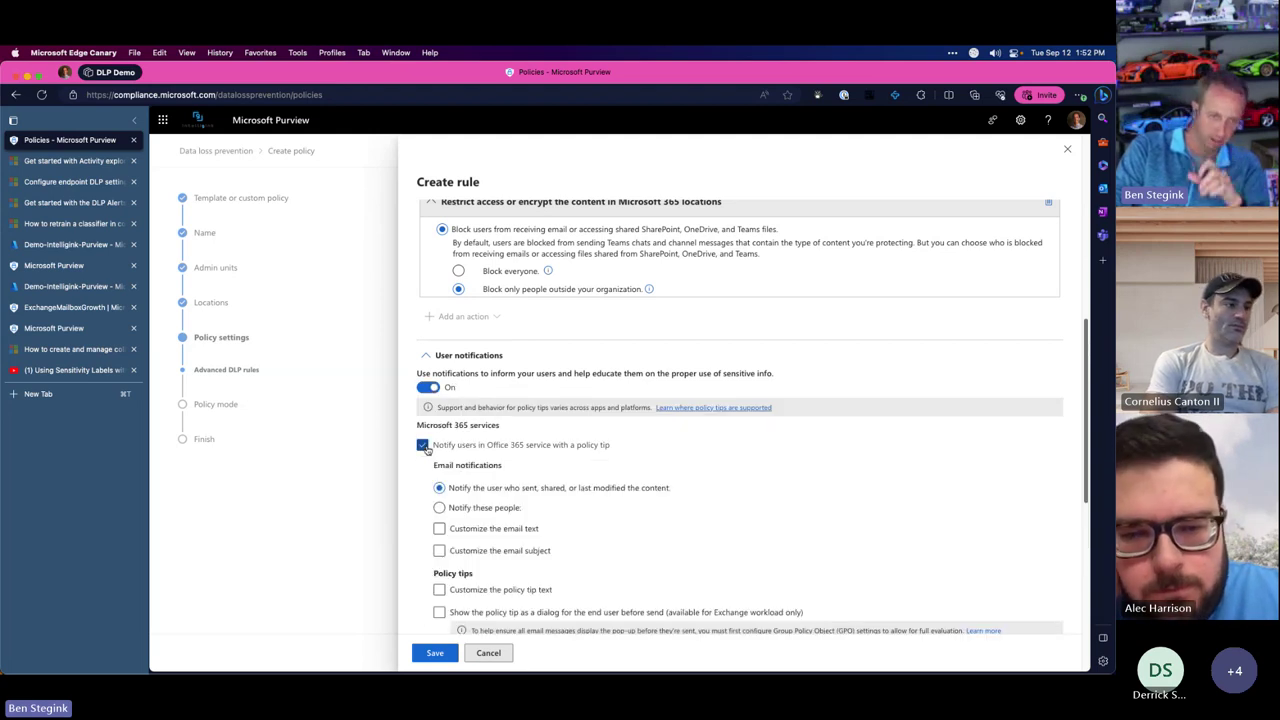
pyautogui.click(423, 446)
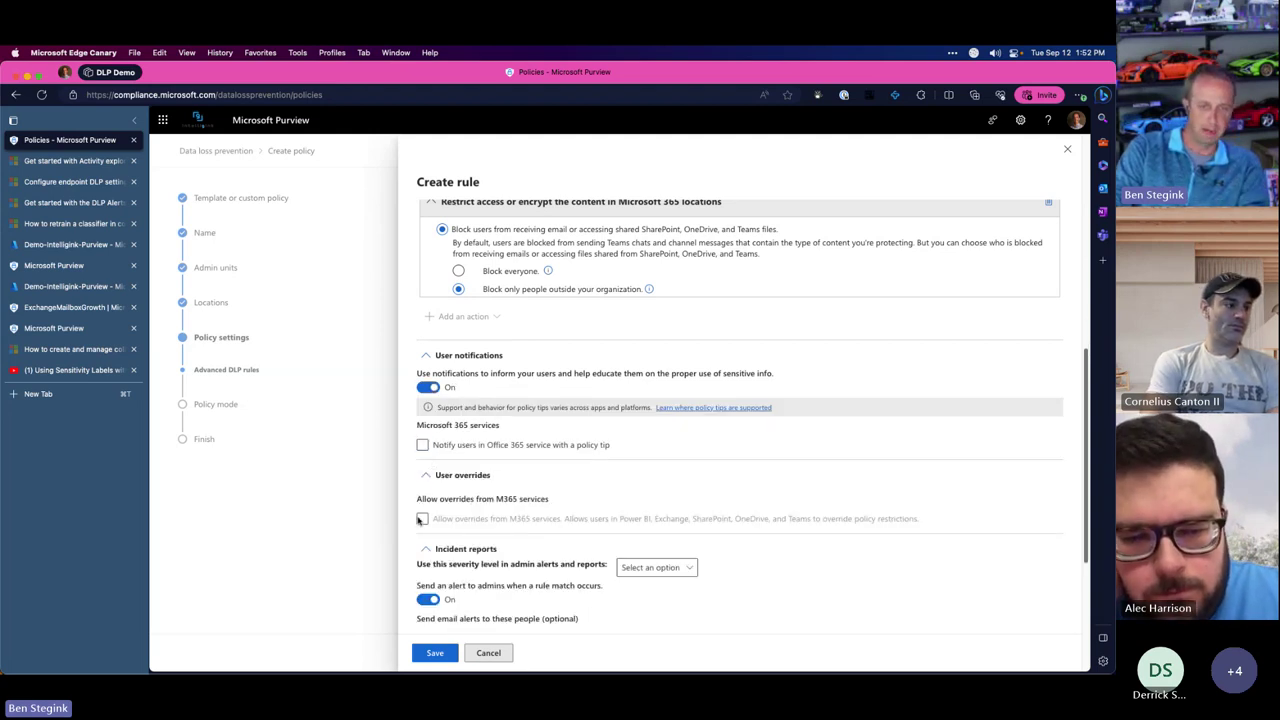
pyautogui.click(423, 446)
pyautogui.click(421, 555)
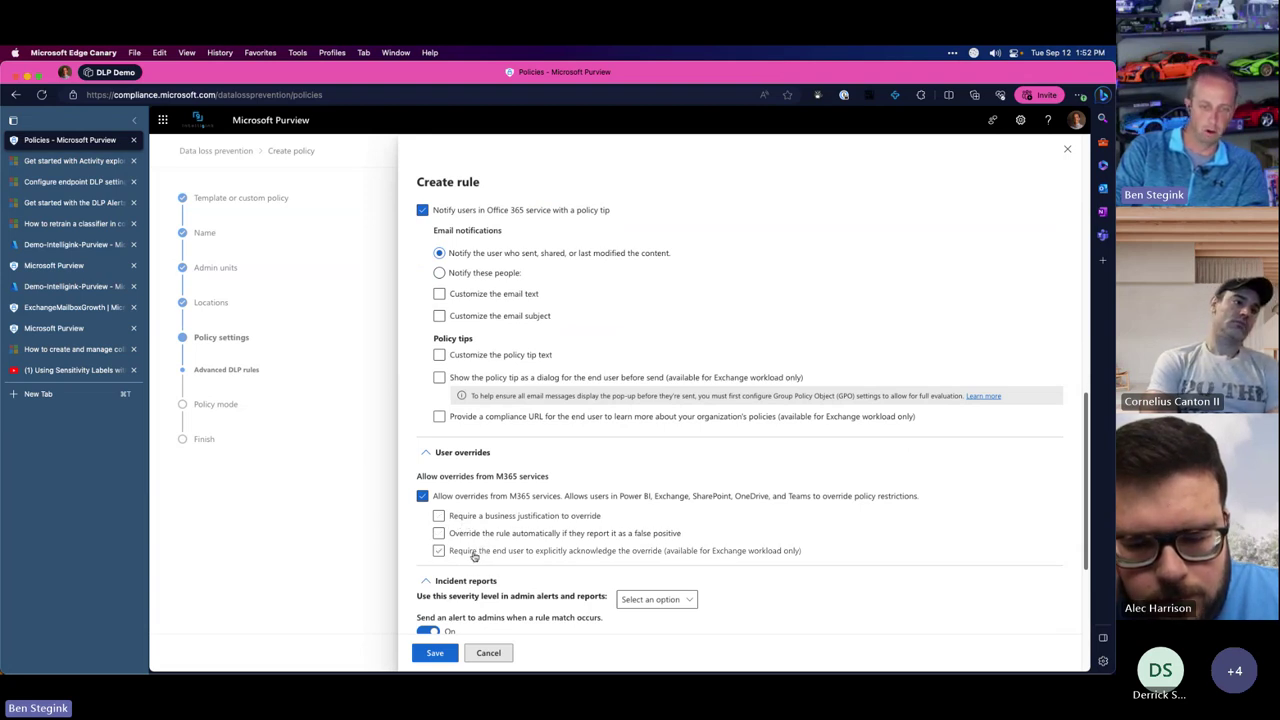
pyautogui.click(423, 497)
# Keep the default incident report settings and save the Azure Creds rule
pyautogui.scroll(-5, 436, 520)
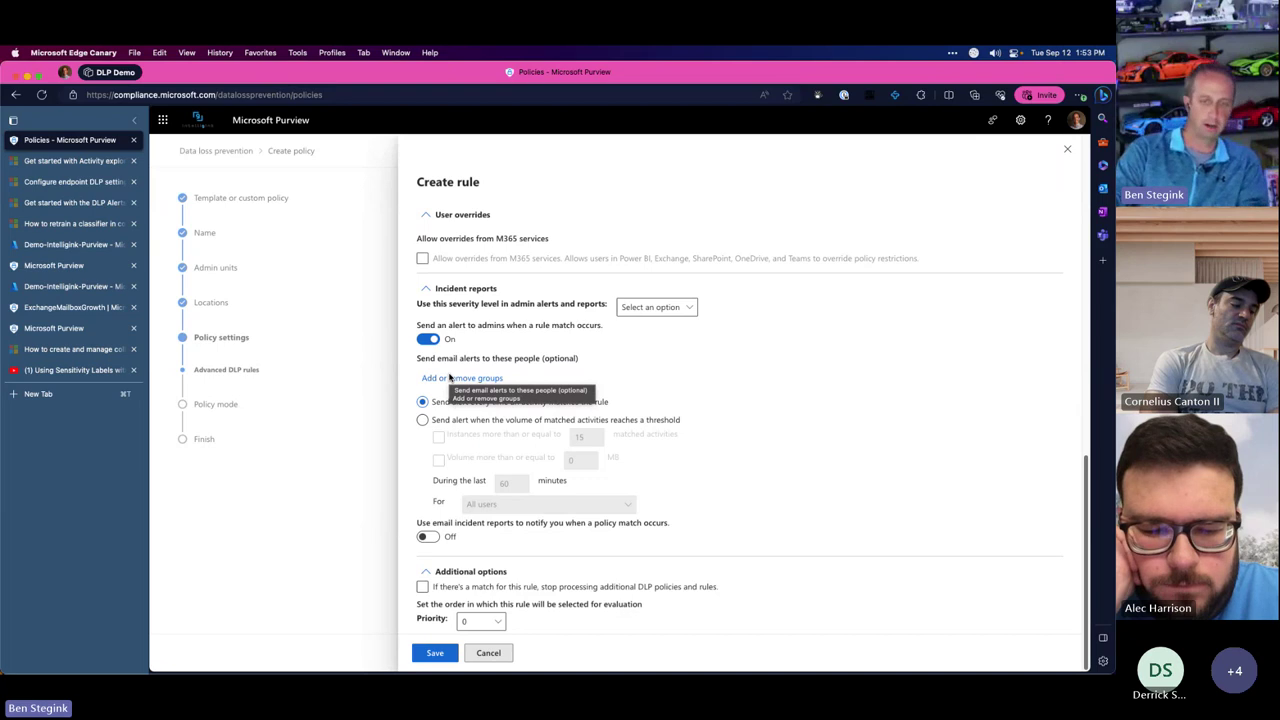
pyautogui.click(440, 653)
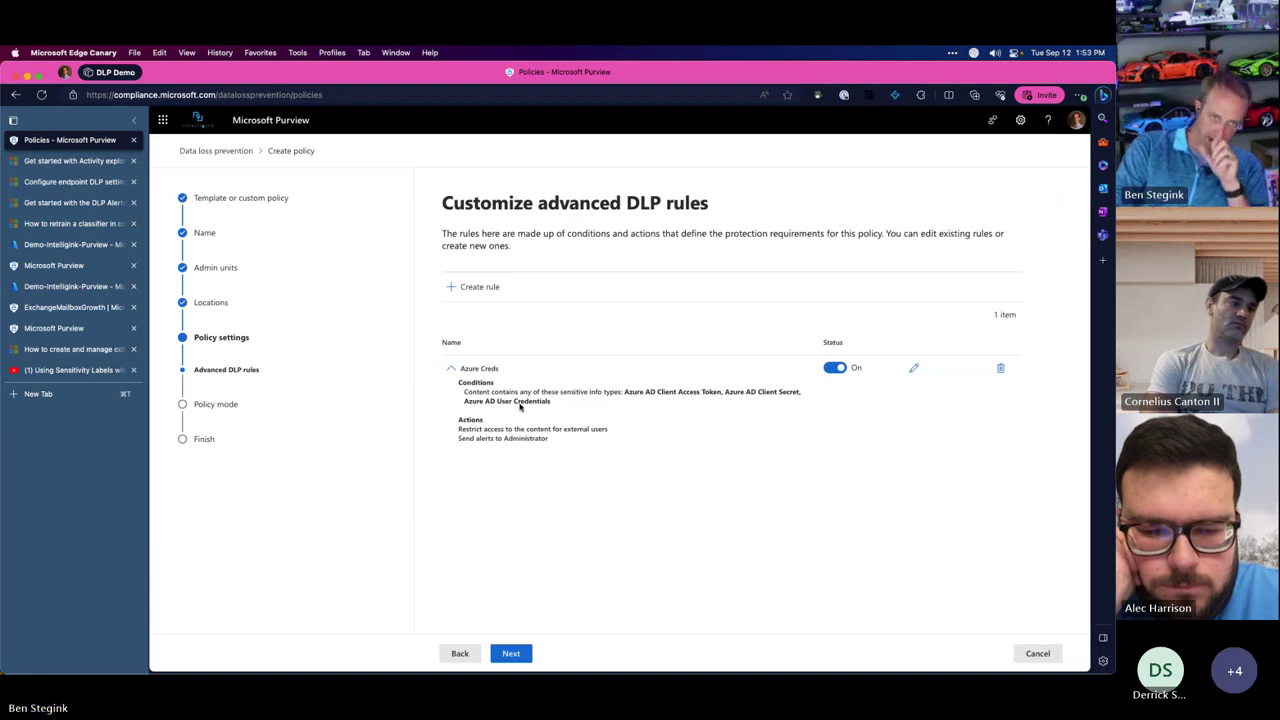
# Create a second rule named "connection strings" and give it a Content contains condition
pyautogui.click(487, 287)
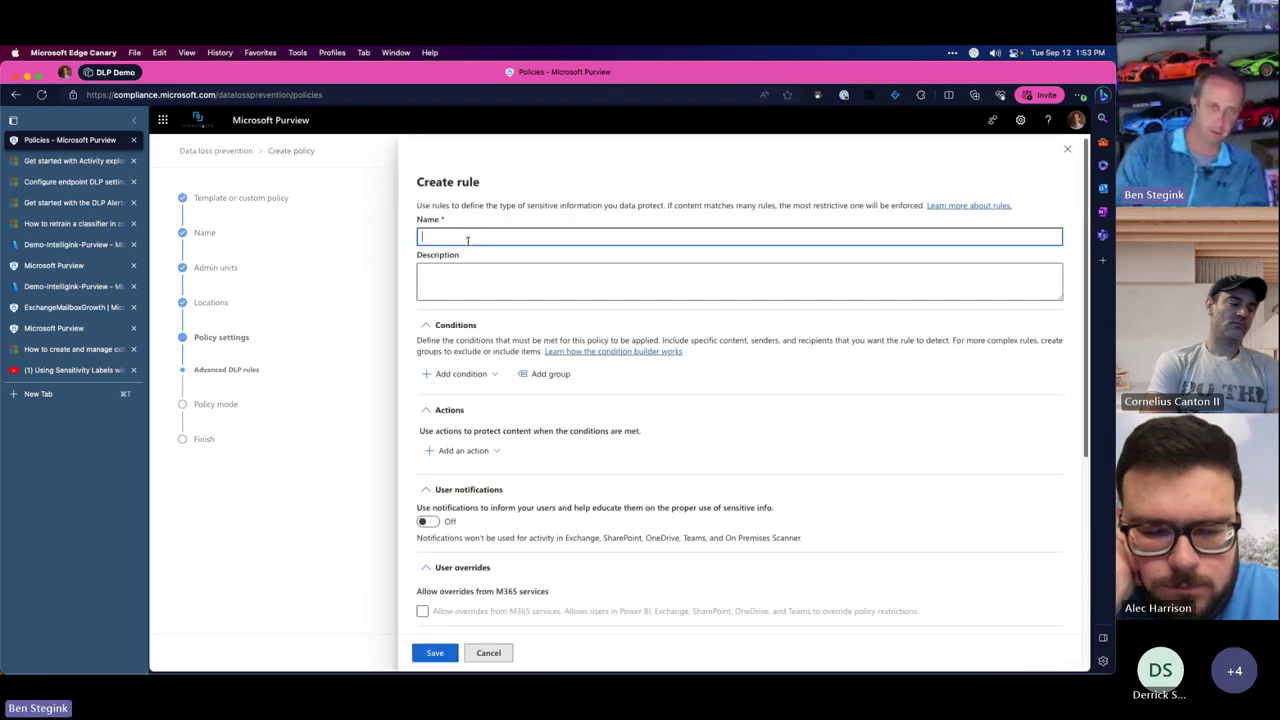
pyautogui.write('Acconn')
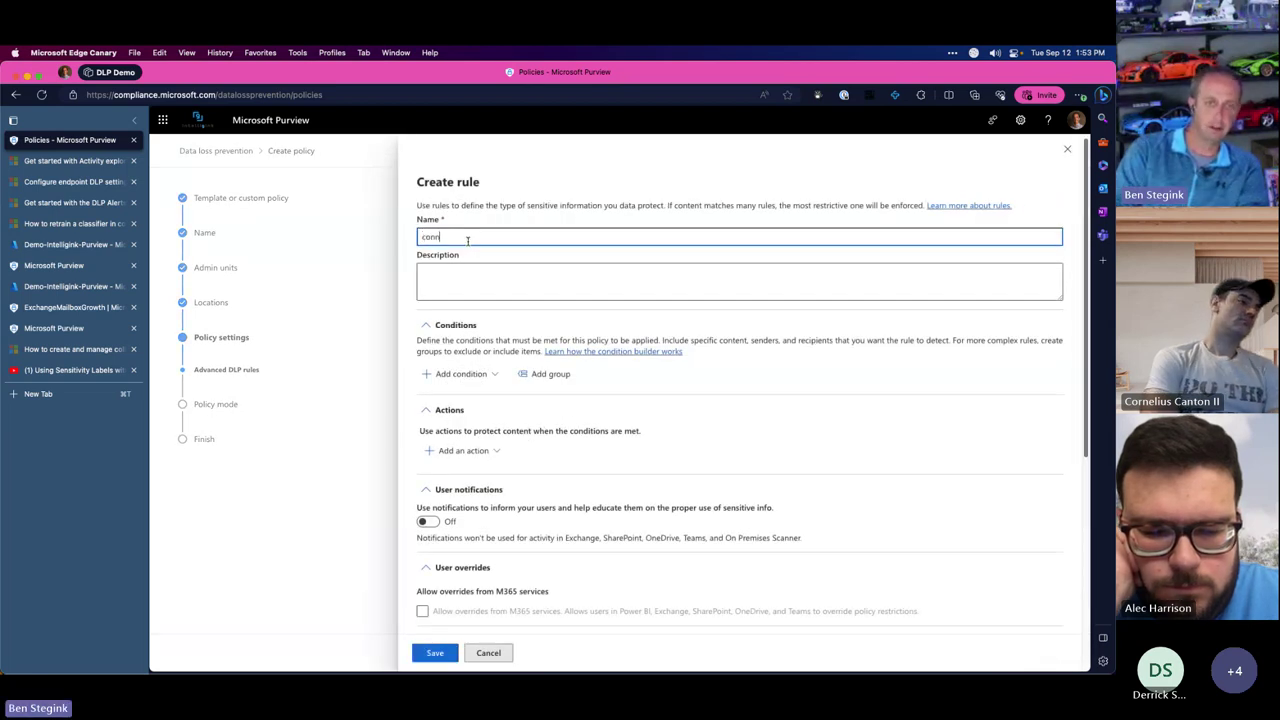
pyautogui.write('ection stringms')
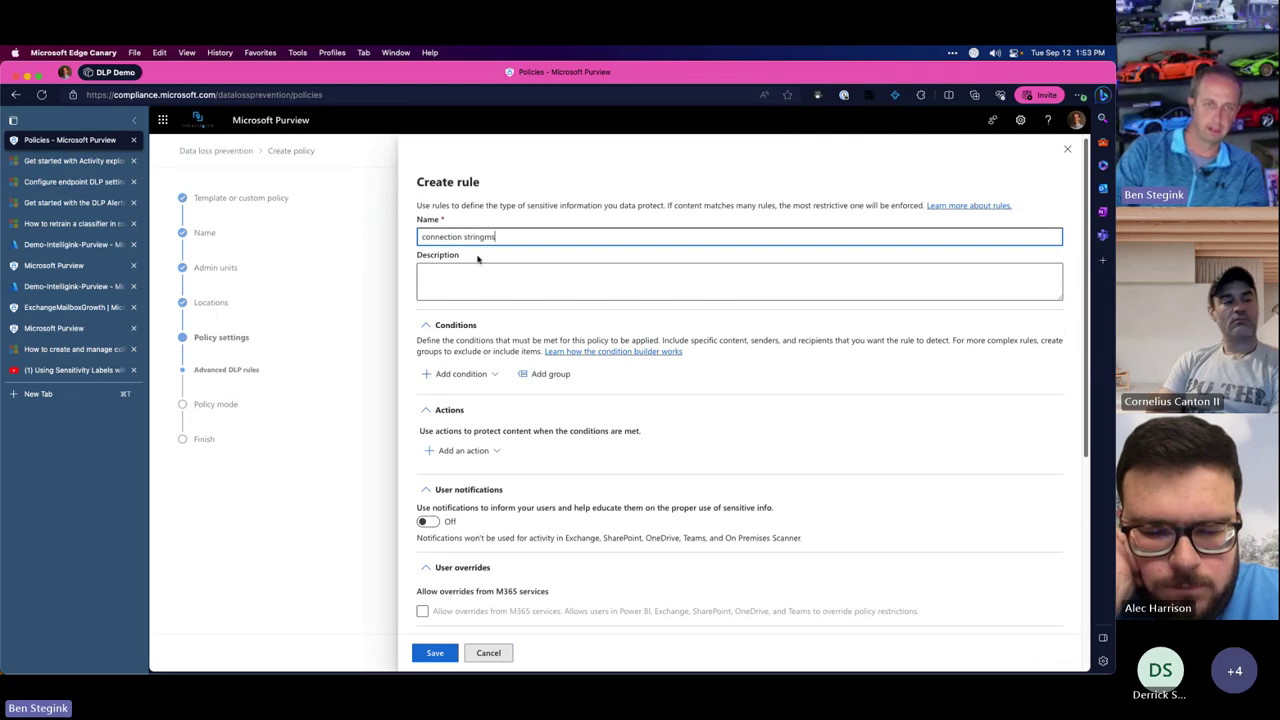
pyautogui.press('BackSpace')
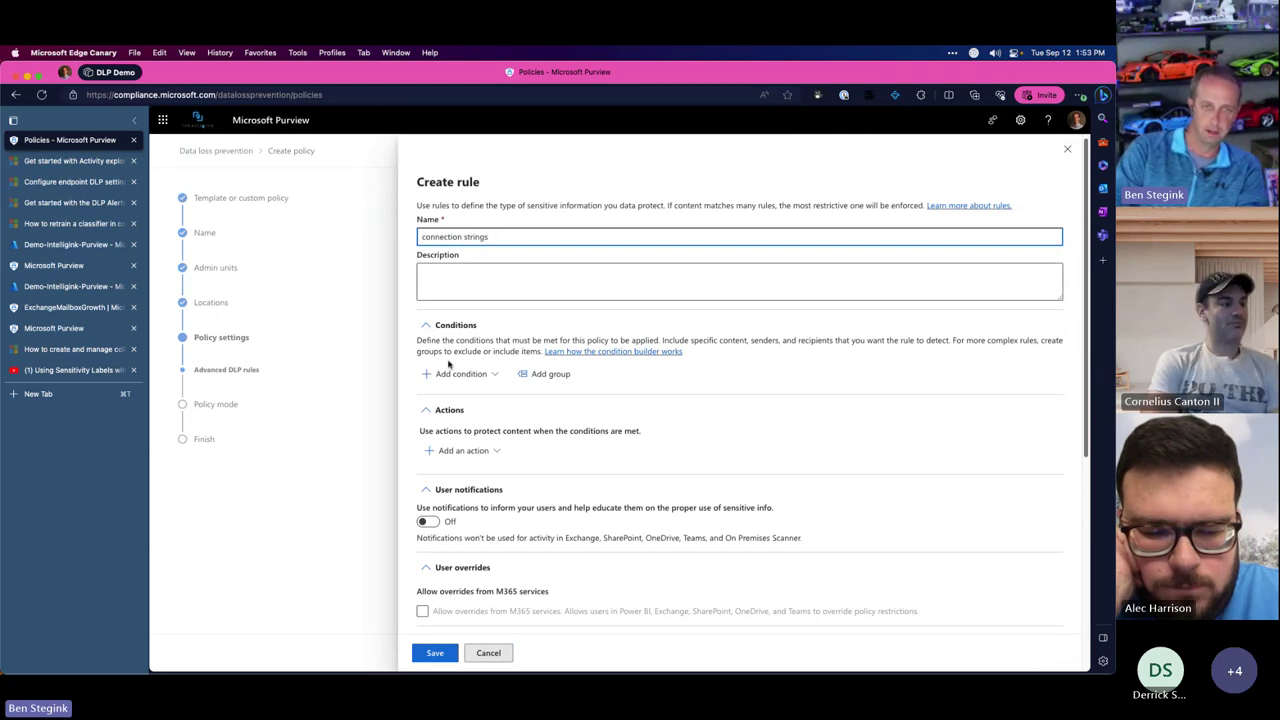
pyautogui.click(460, 374)
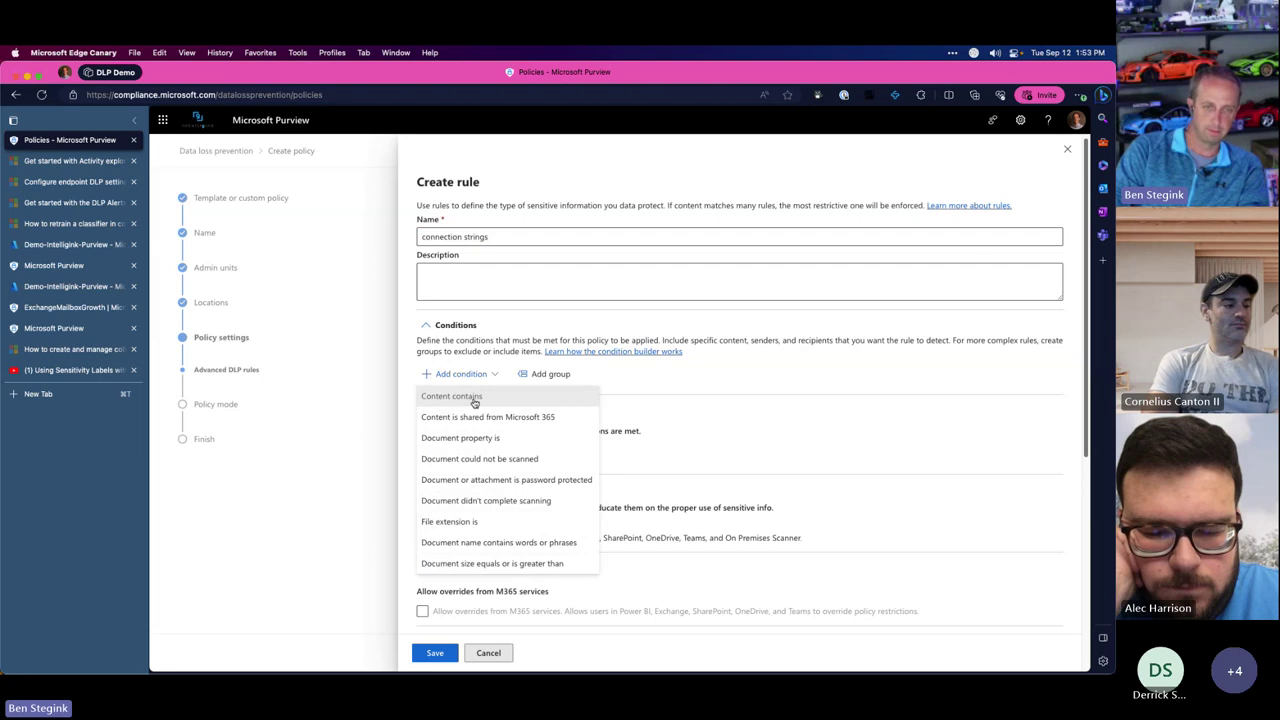
pyautogui.click(474, 398)
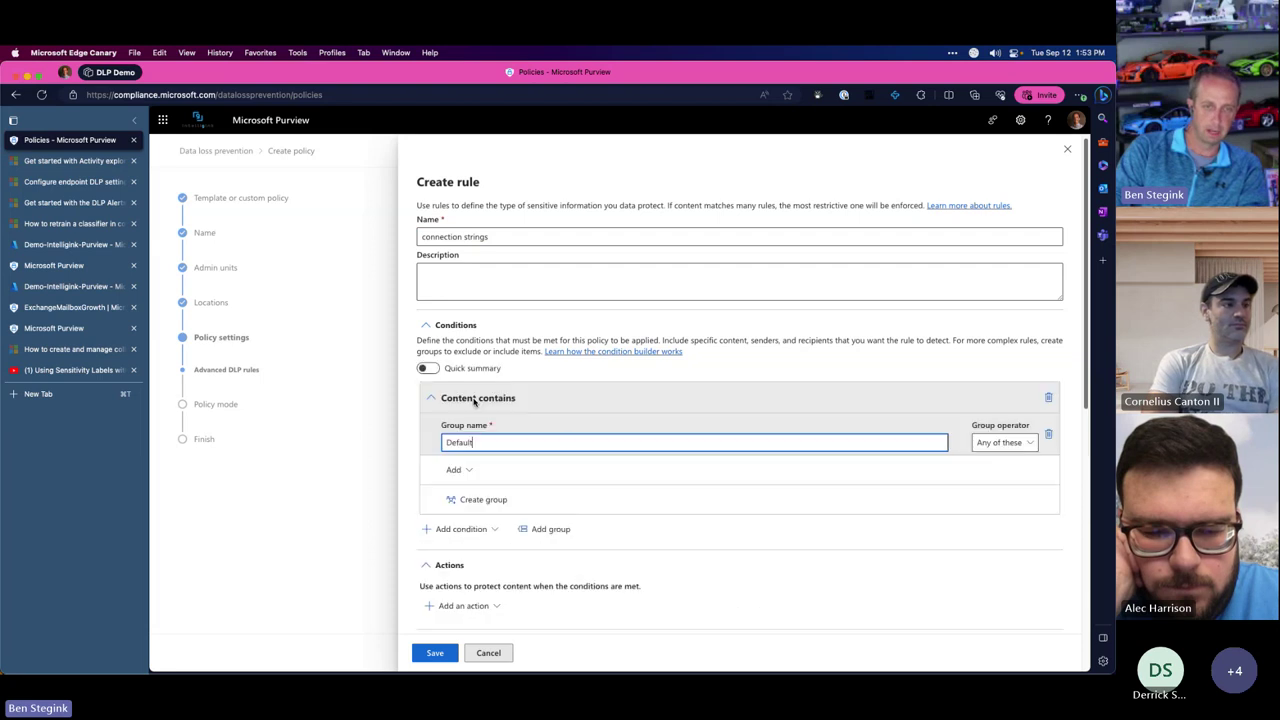
# Delete the default group from the Content contains condition, and try creating a replacement group before removing it too
pyautogui.click(474, 472)
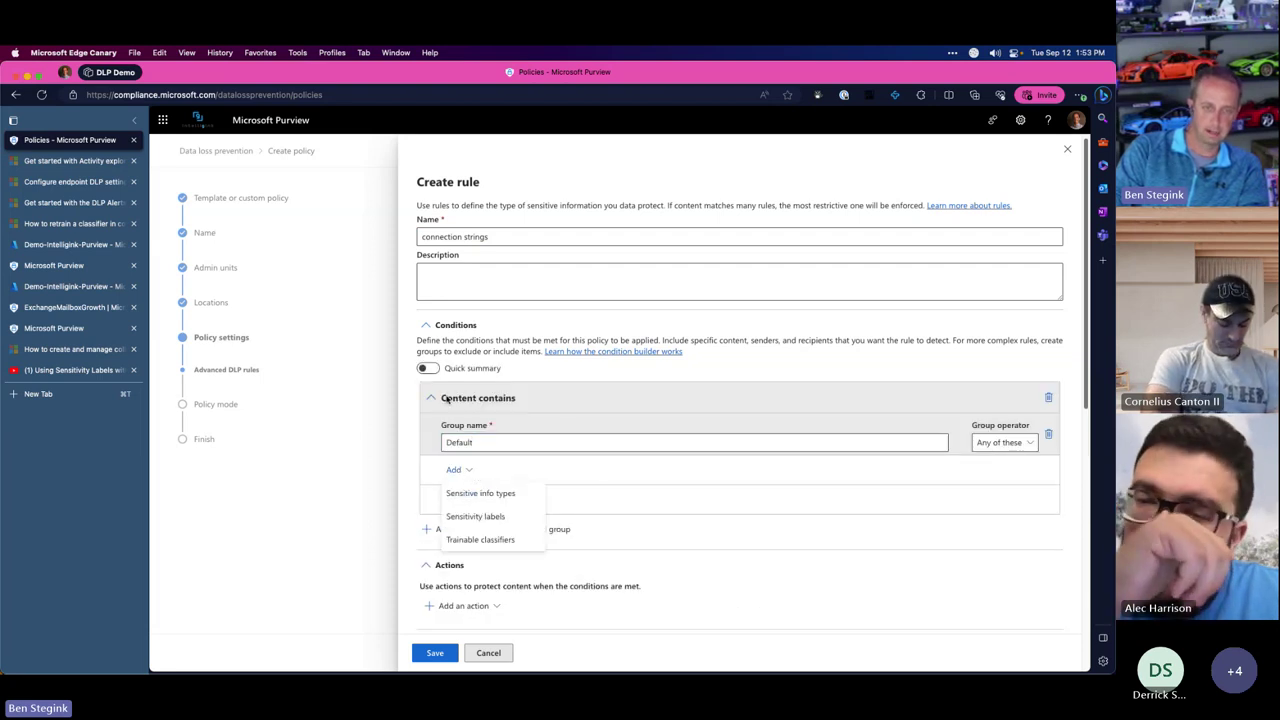
pyautogui.click(1048, 434)
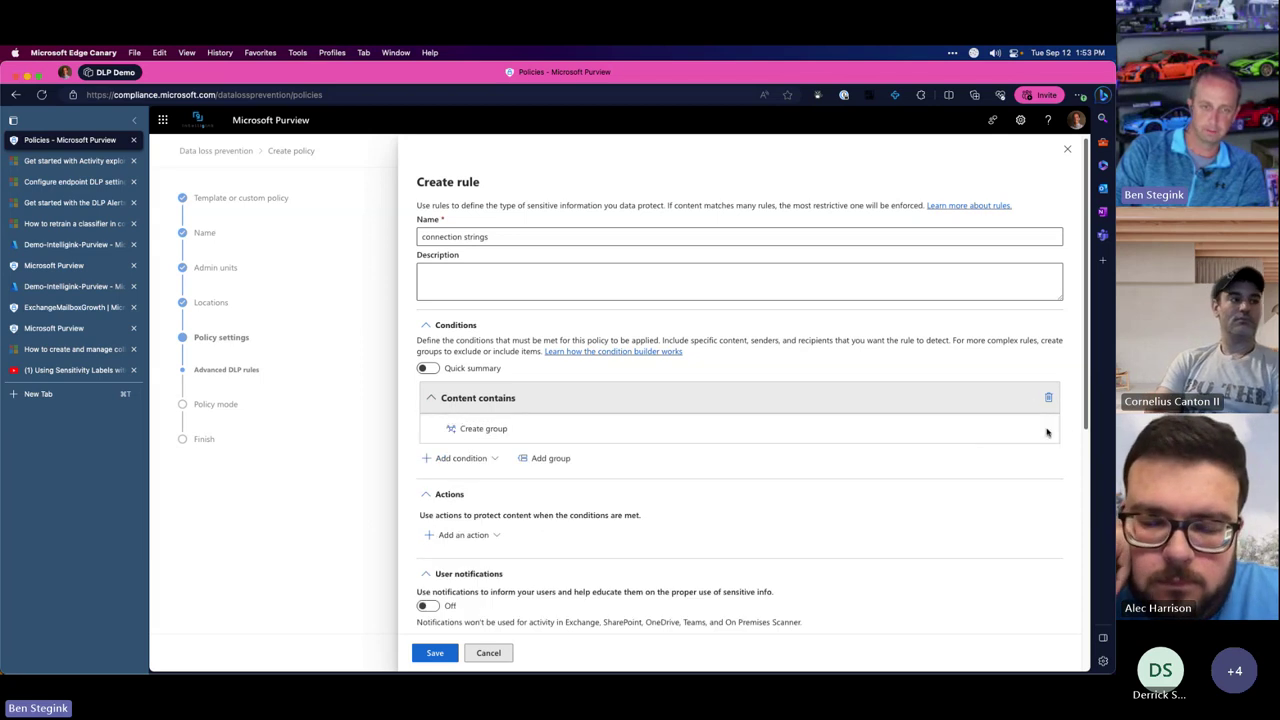
pyautogui.click(481, 428)
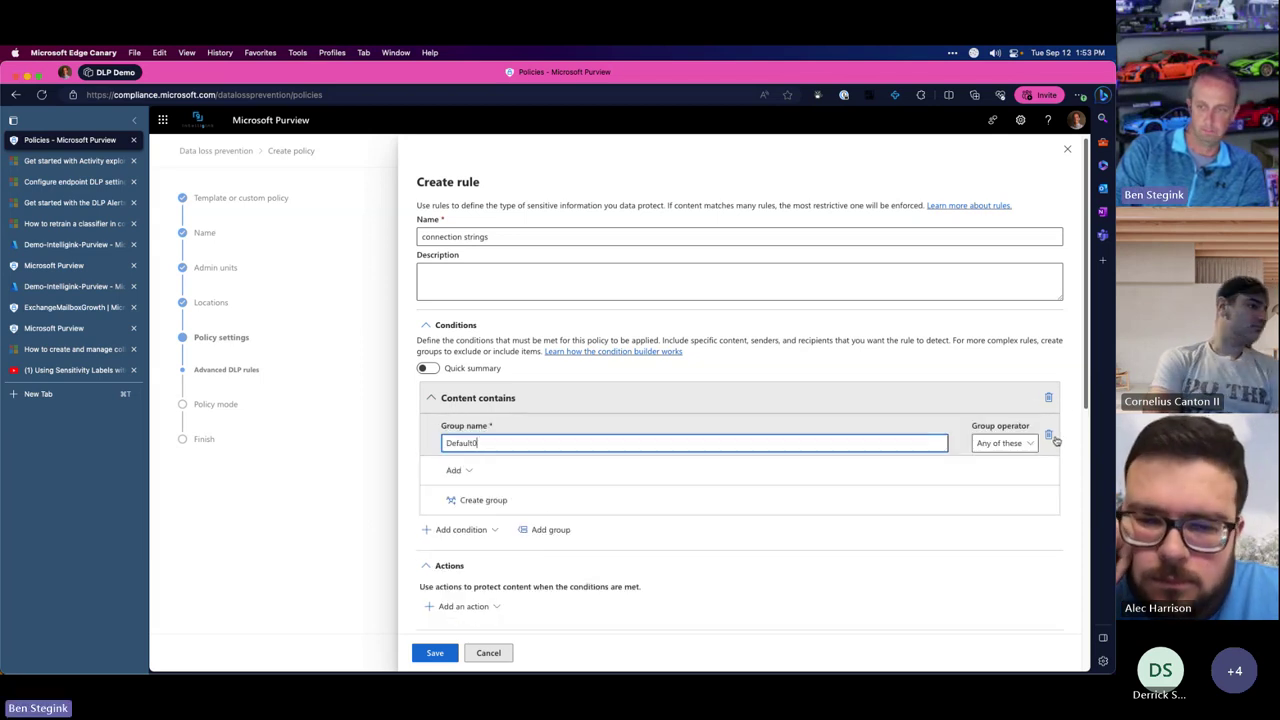
pyautogui.click(1050, 437)
# Try adding a Content is shared from Microsoft 365 condition, view its sharing scope options, and delete the condition
pyautogui.click(461, 458)
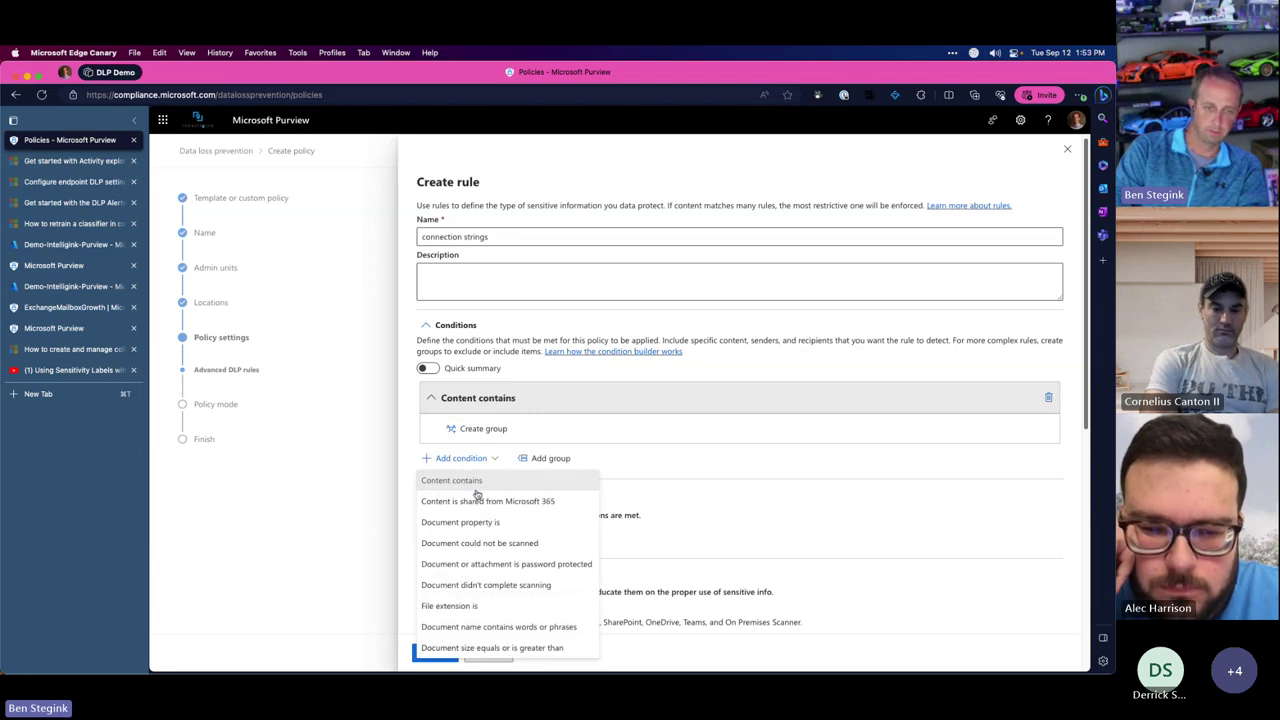
pyautogui.click(480, 500)
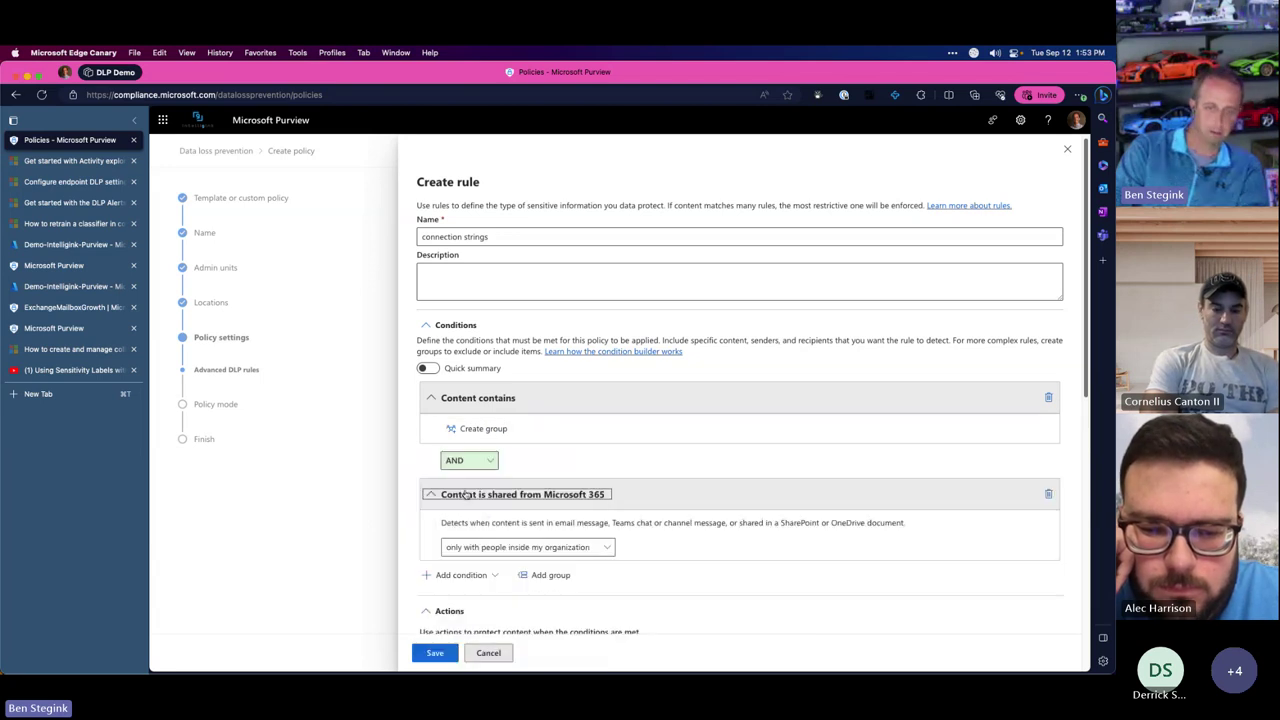
pyautogui.click(566, 552)
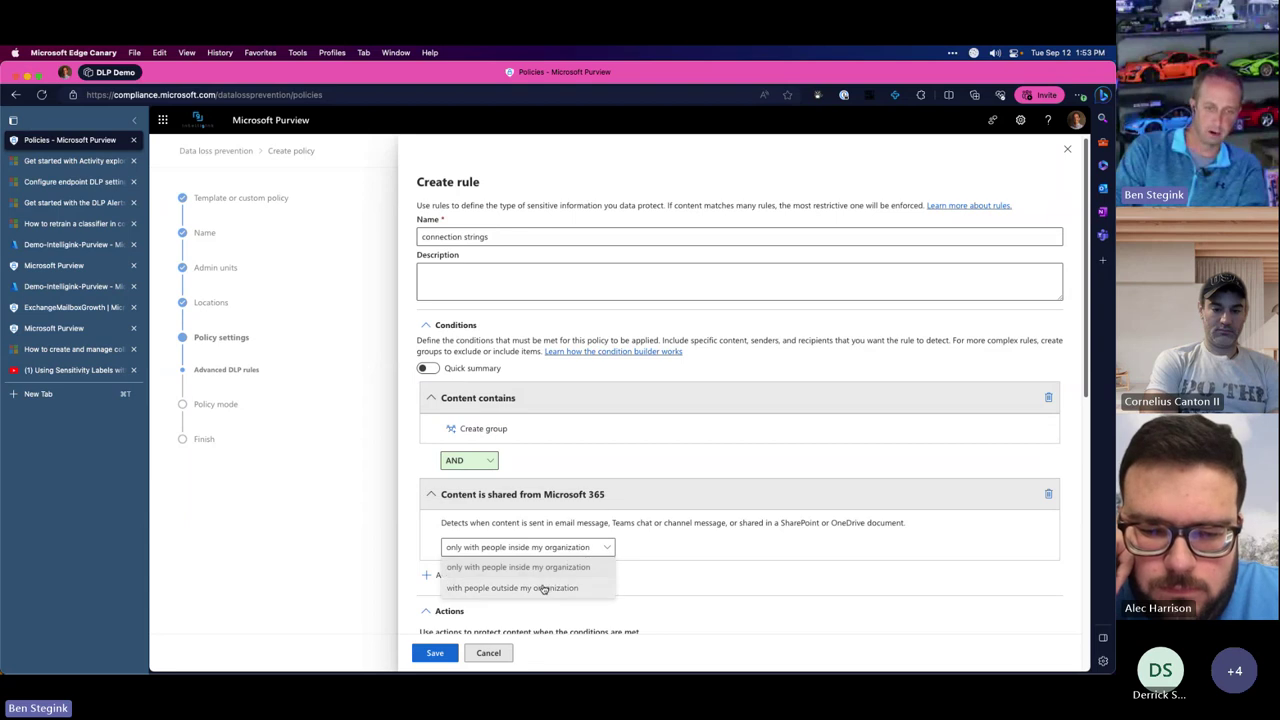
pyautogui.click(1049, 495)
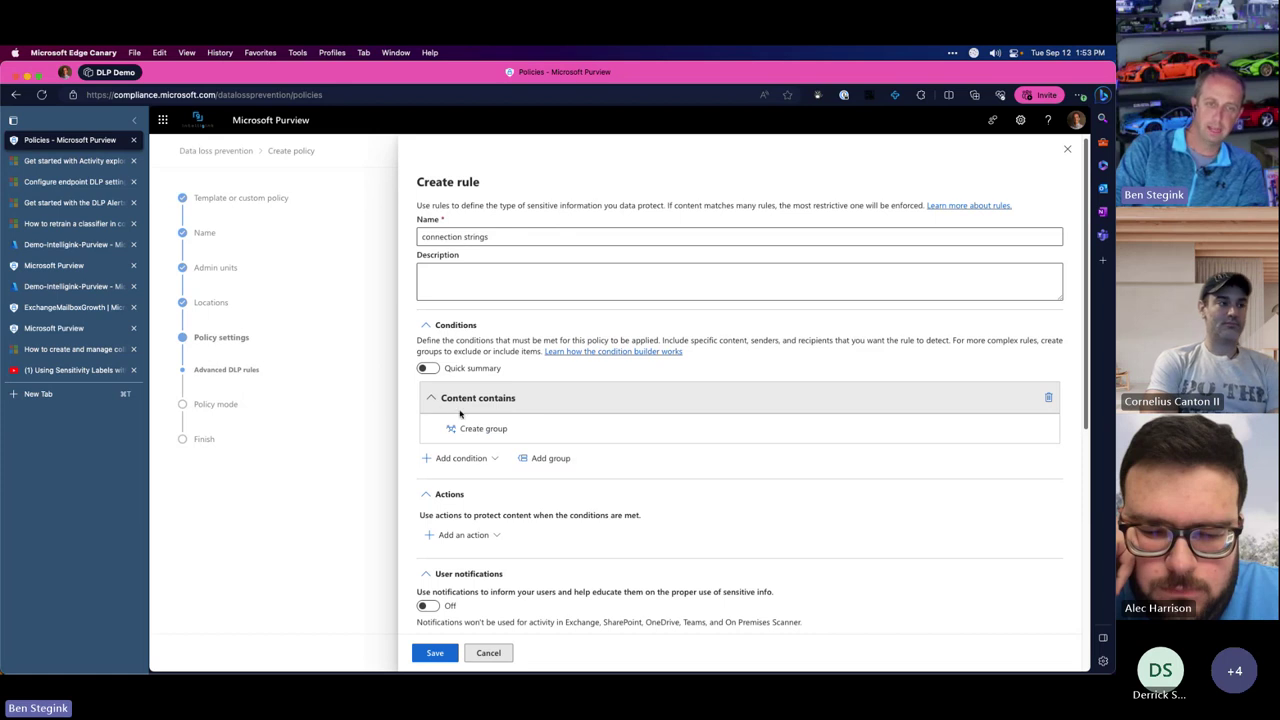
# View the available condition types for the connection strings rule, and discard the unfinished rule without saving
pyautogui.click(457, 457)
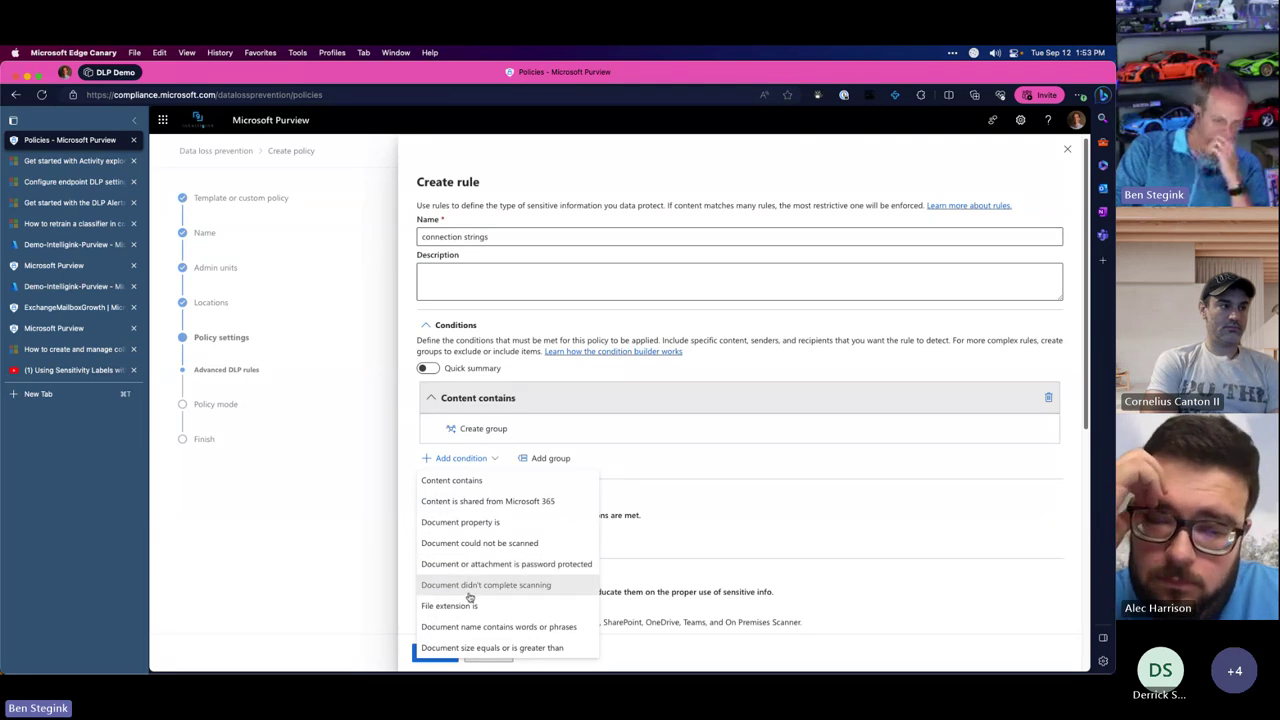
pyautogui.click(843, 522)
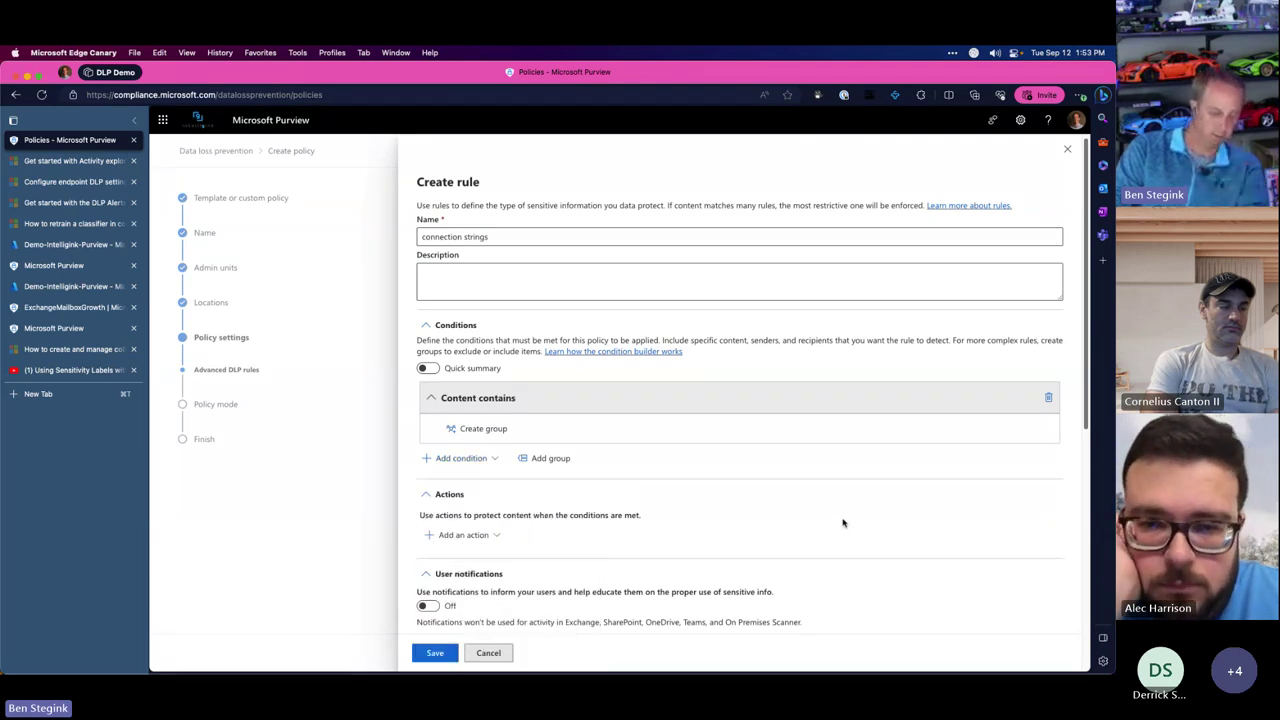
pyautogui.scroll(-10, 843, 522)
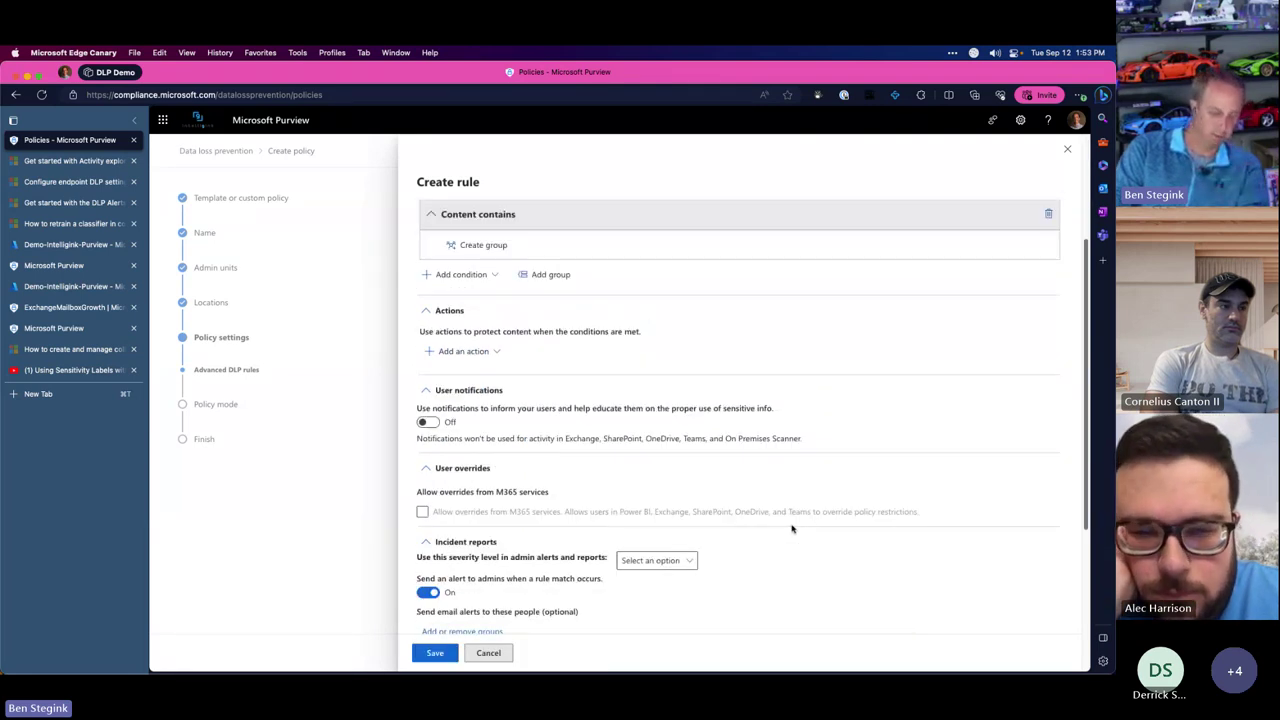
pyautogui.click(495, 662)
# Continue to the policy mode, try the Keep it off option, and proceed with Test it out first and policy tips shown
pyautogui.click(511, 653)
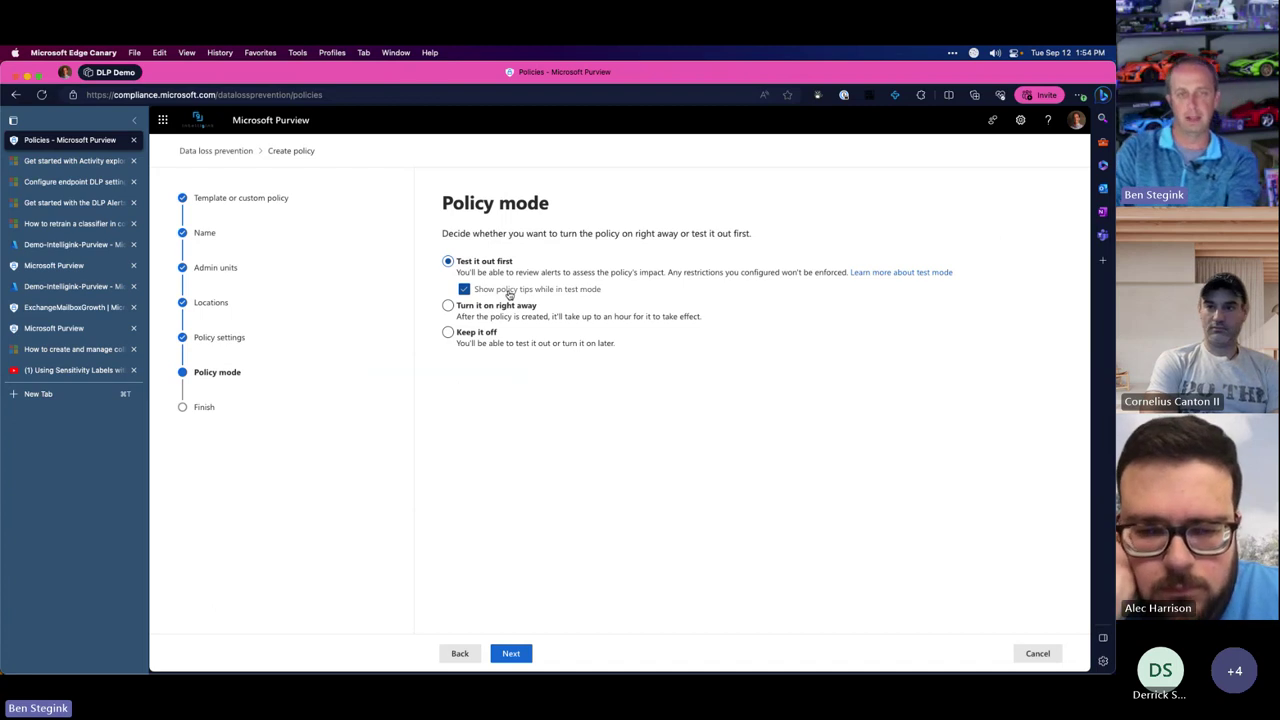
pyautogui.click(490, 340)
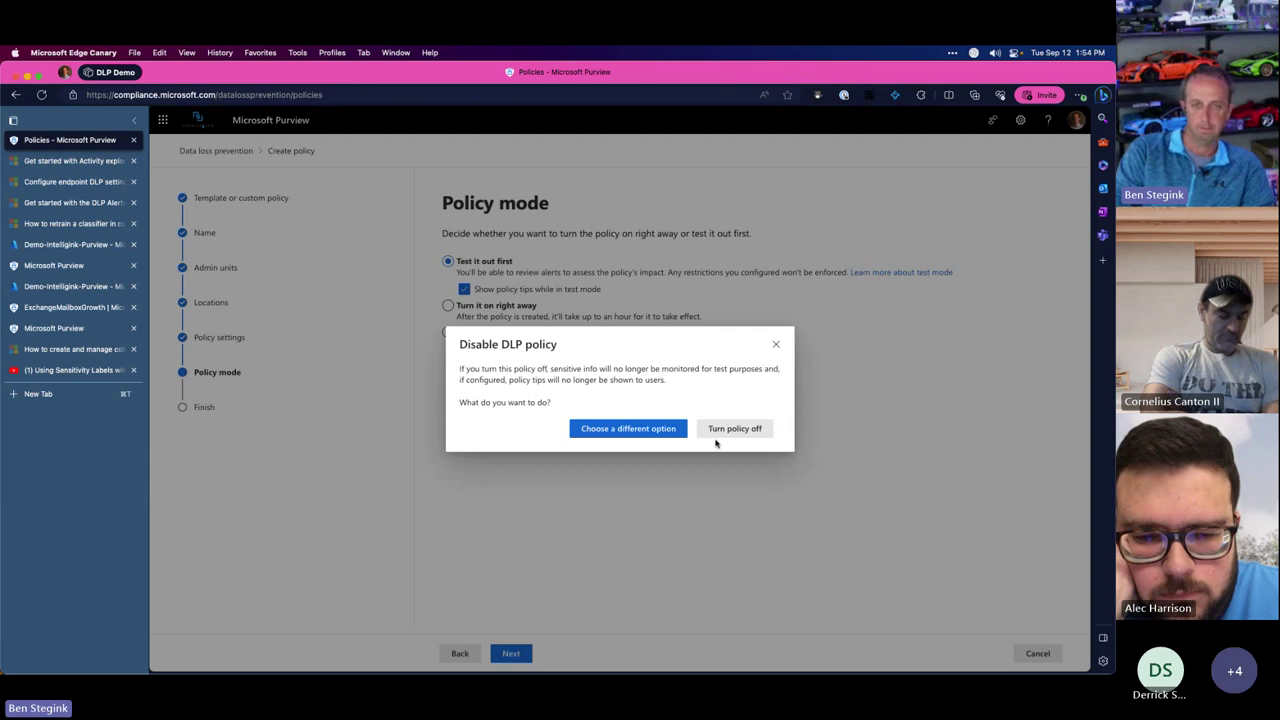
pyautogui.click(776, 347)
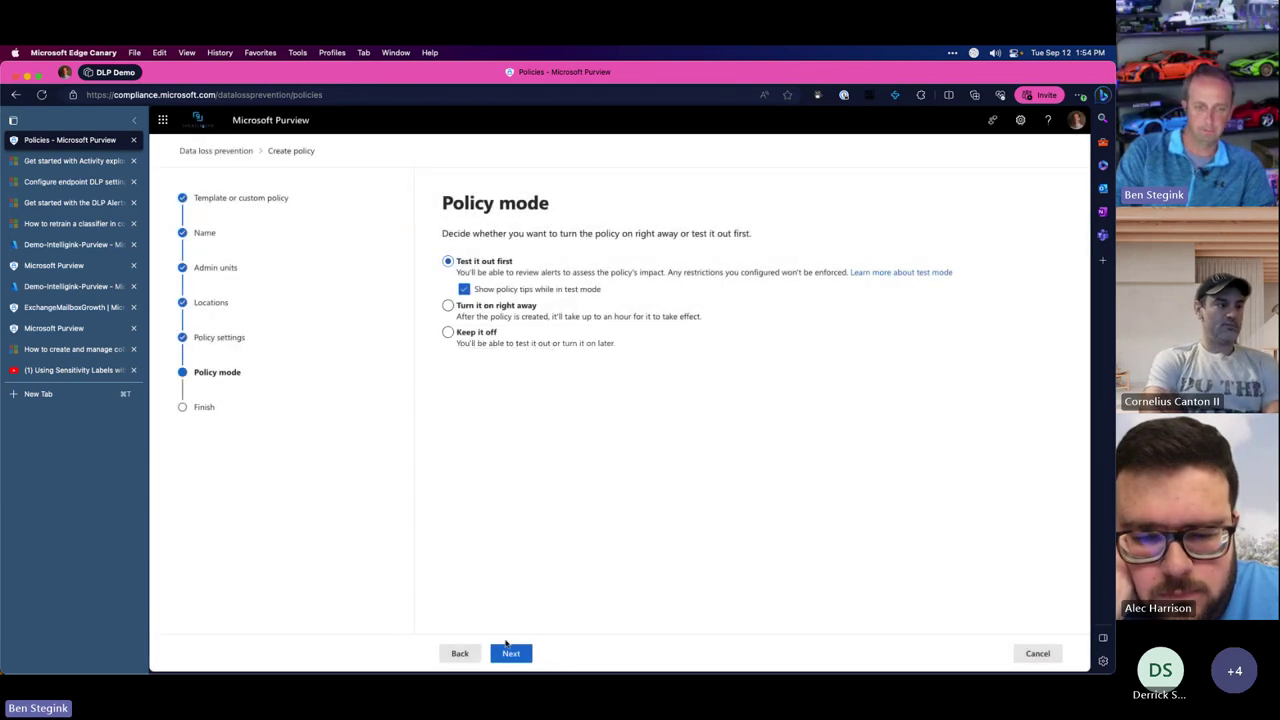
pyautogui.click(511, 653)
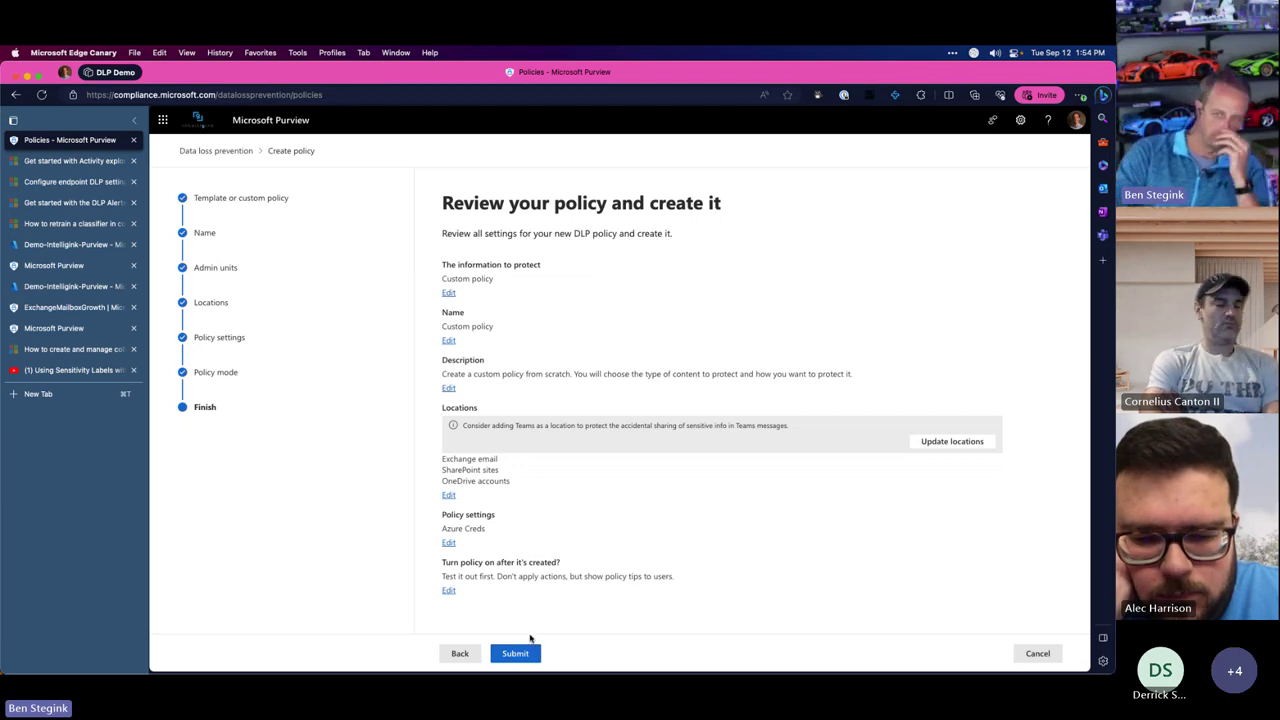
# Try to submit the custom policy after checking the Teams location suggestion, and abandon the policy without saving
pyautogui.moveTo(552, 426); pyautogui.dragTo(807, 431)
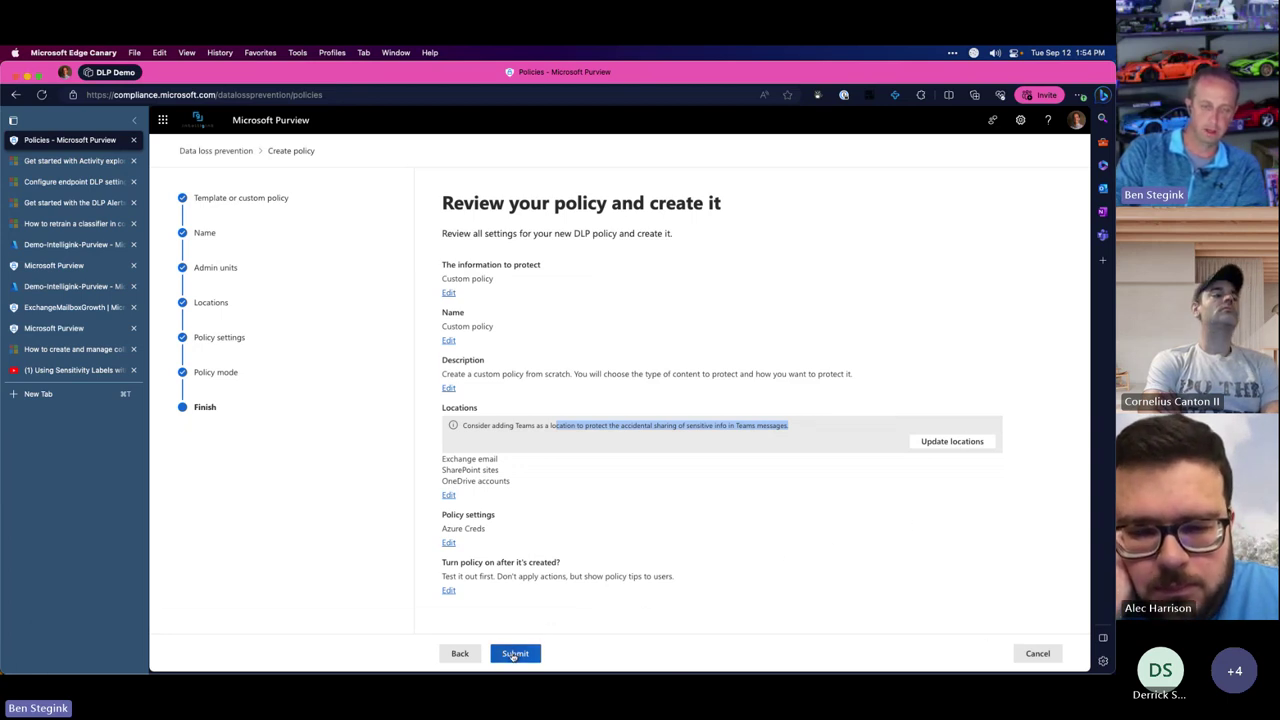
pyautogui.click(516, 653)
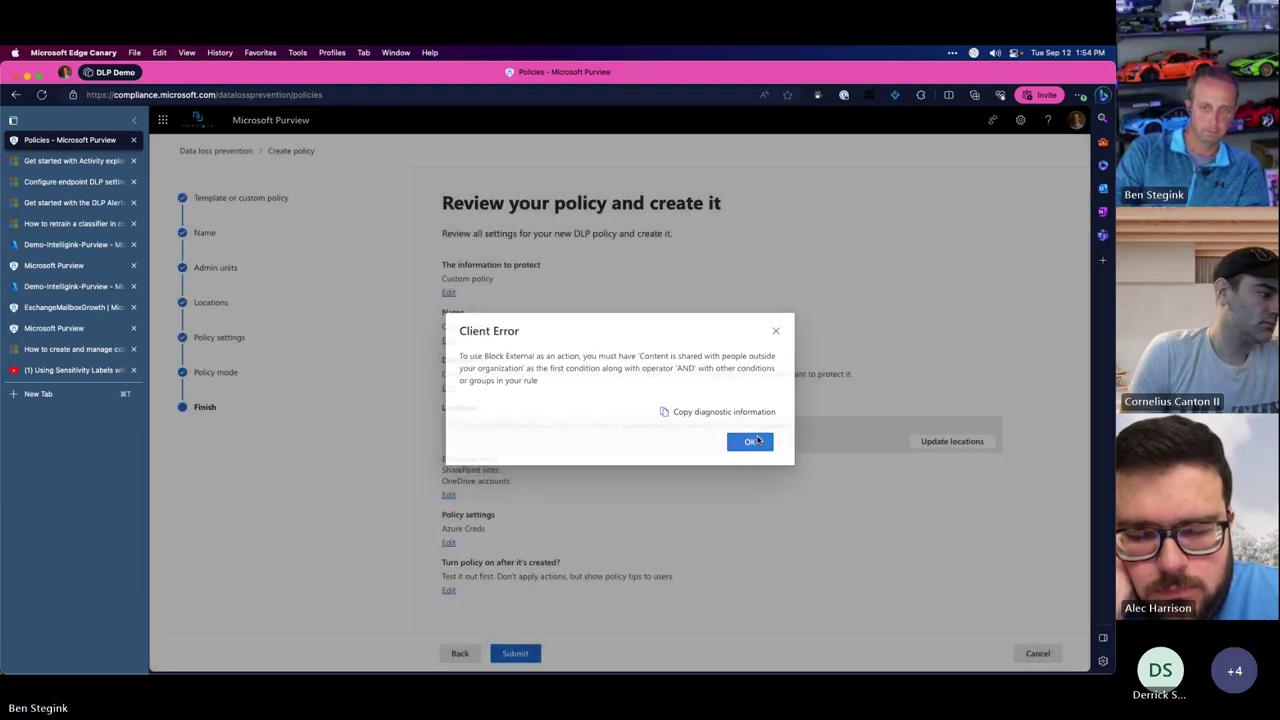
pyautogui.click(752, 441)
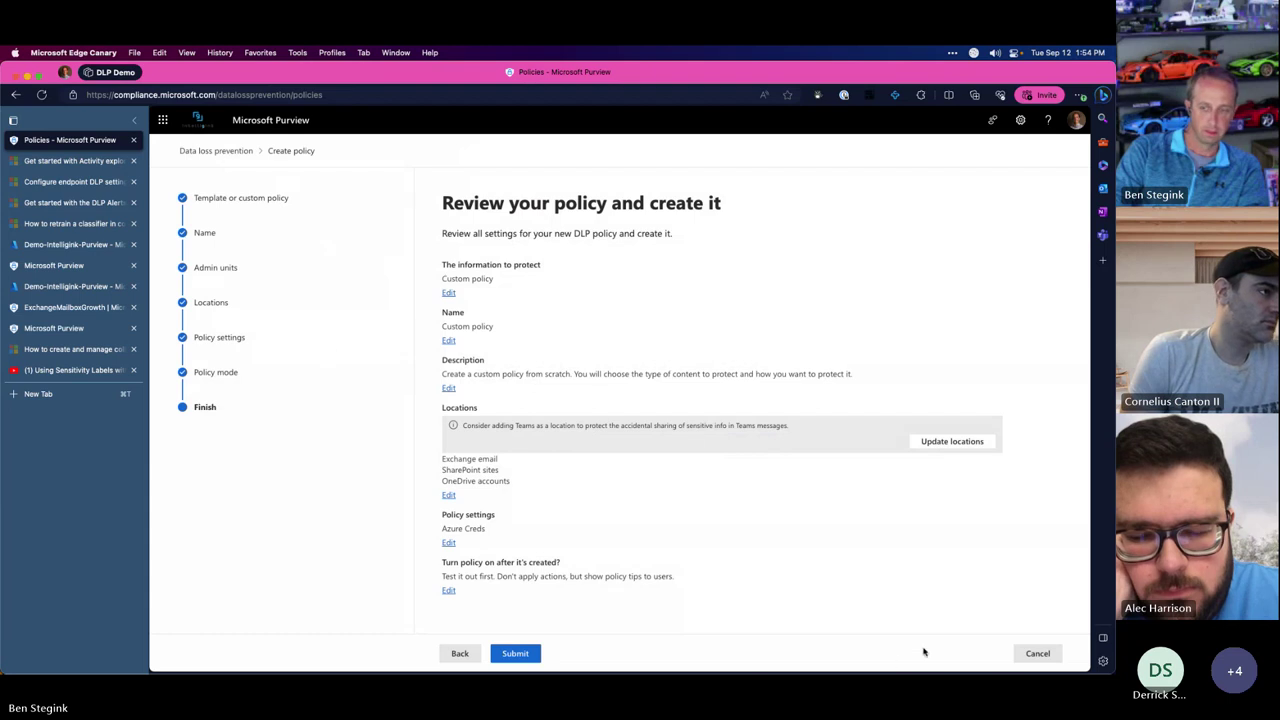
pyautogui.click(1037, 653)
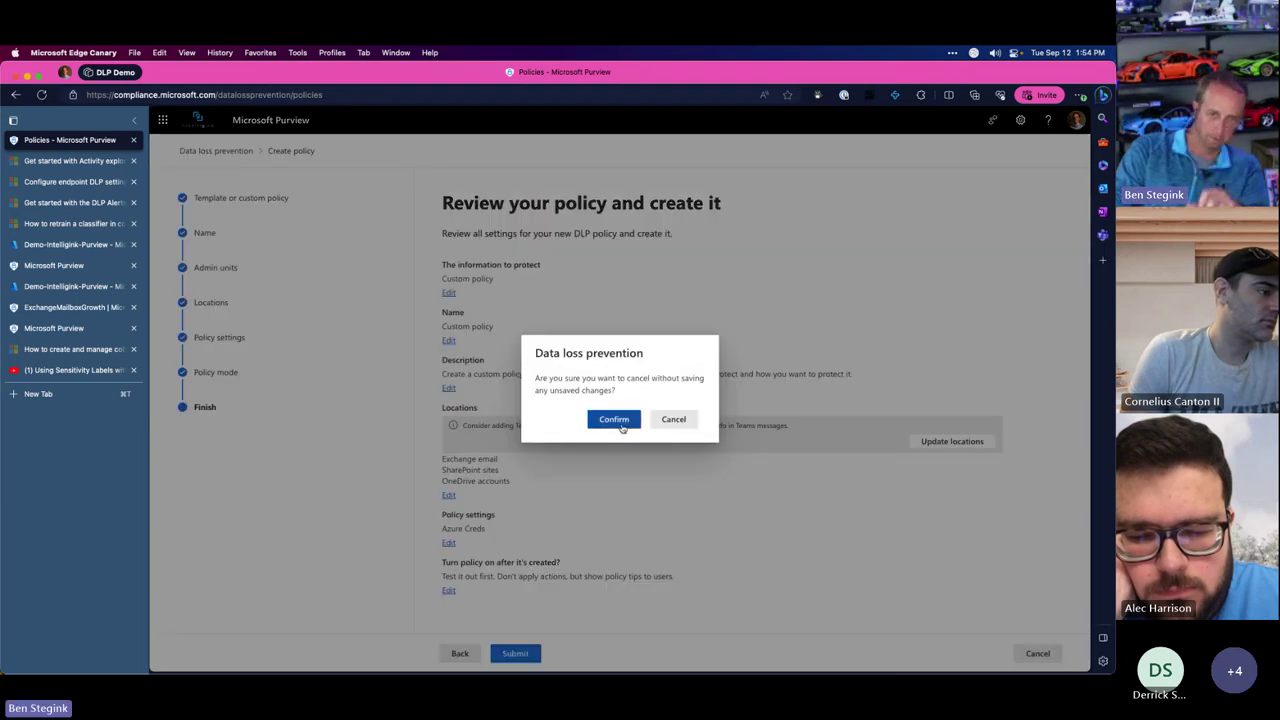
pyautogui.click(620, 424)
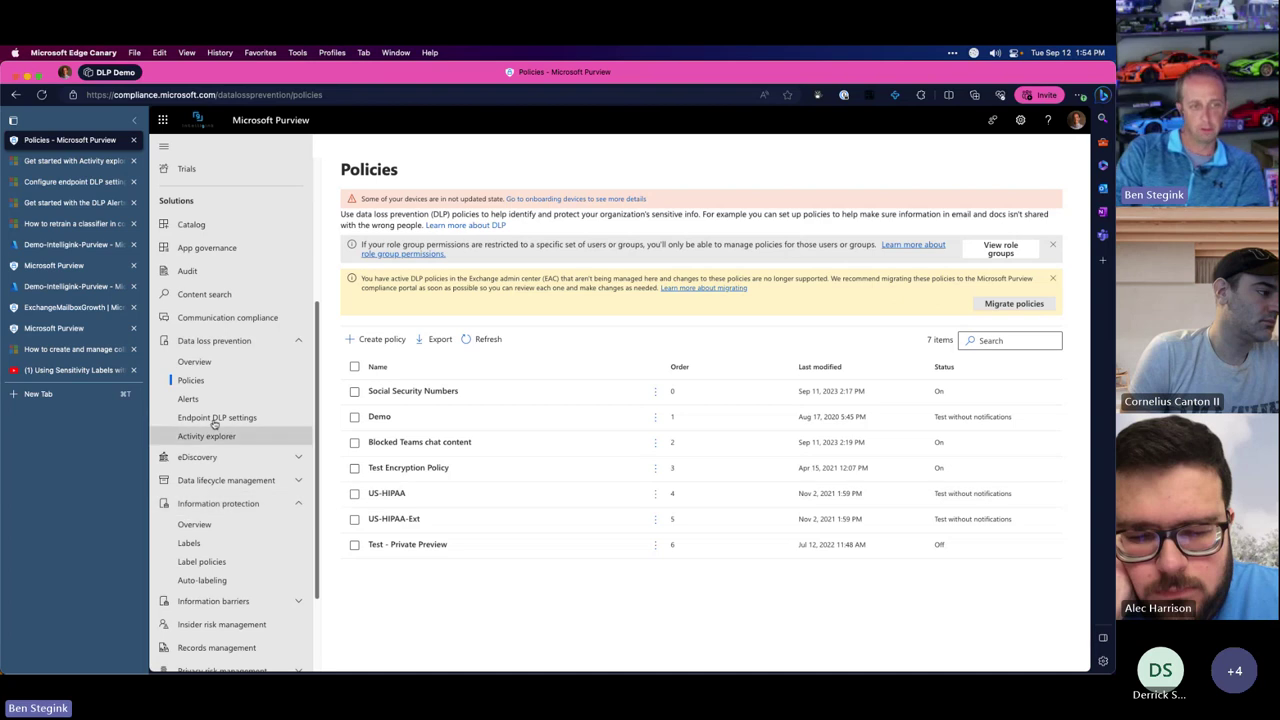
# View the DLP alerts list and examine the removable USB device groups in the Endpoint DLP settings
pyautogui.click(189, 399)
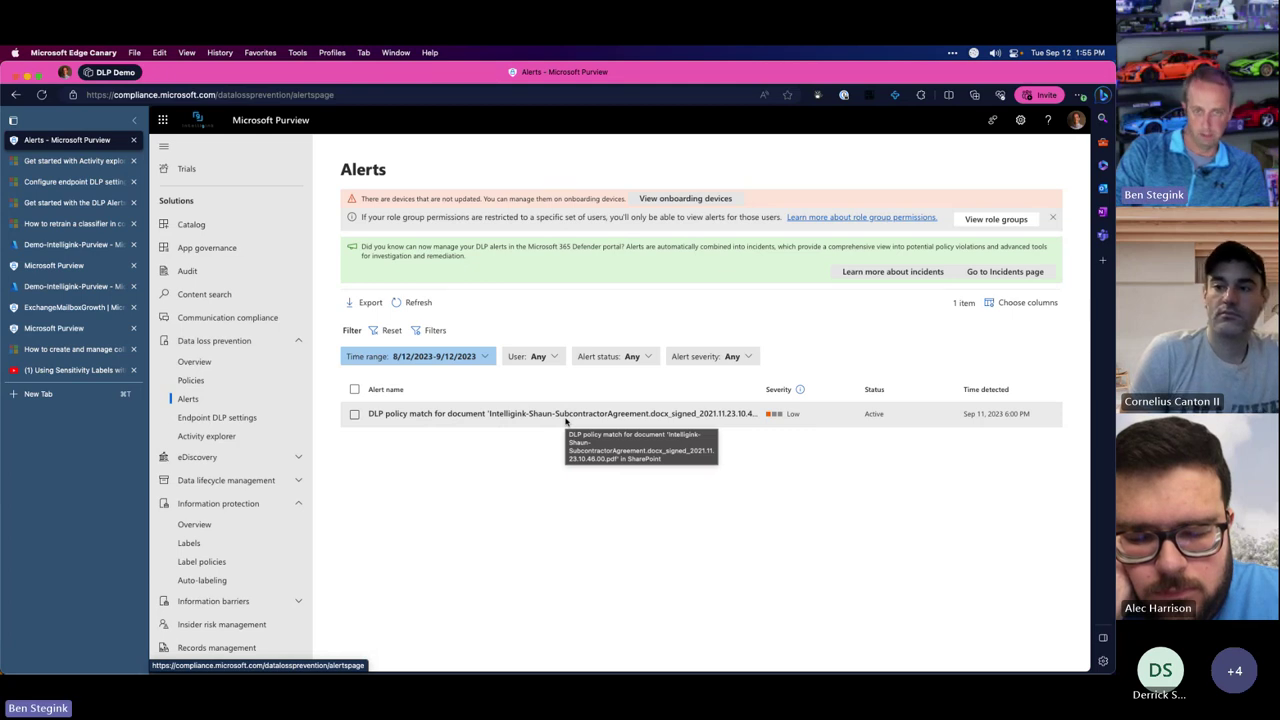
pyautogui.click(225, 425)
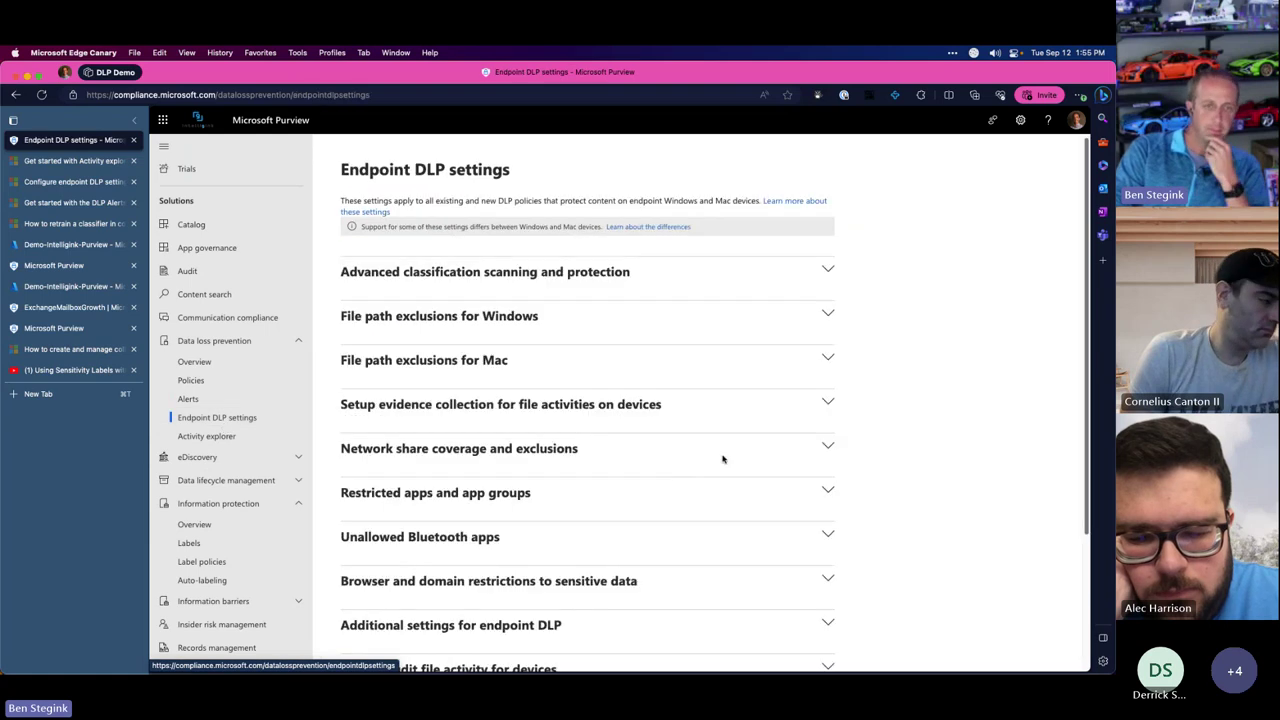
pyautogui.scroll(-2, 660, 461)
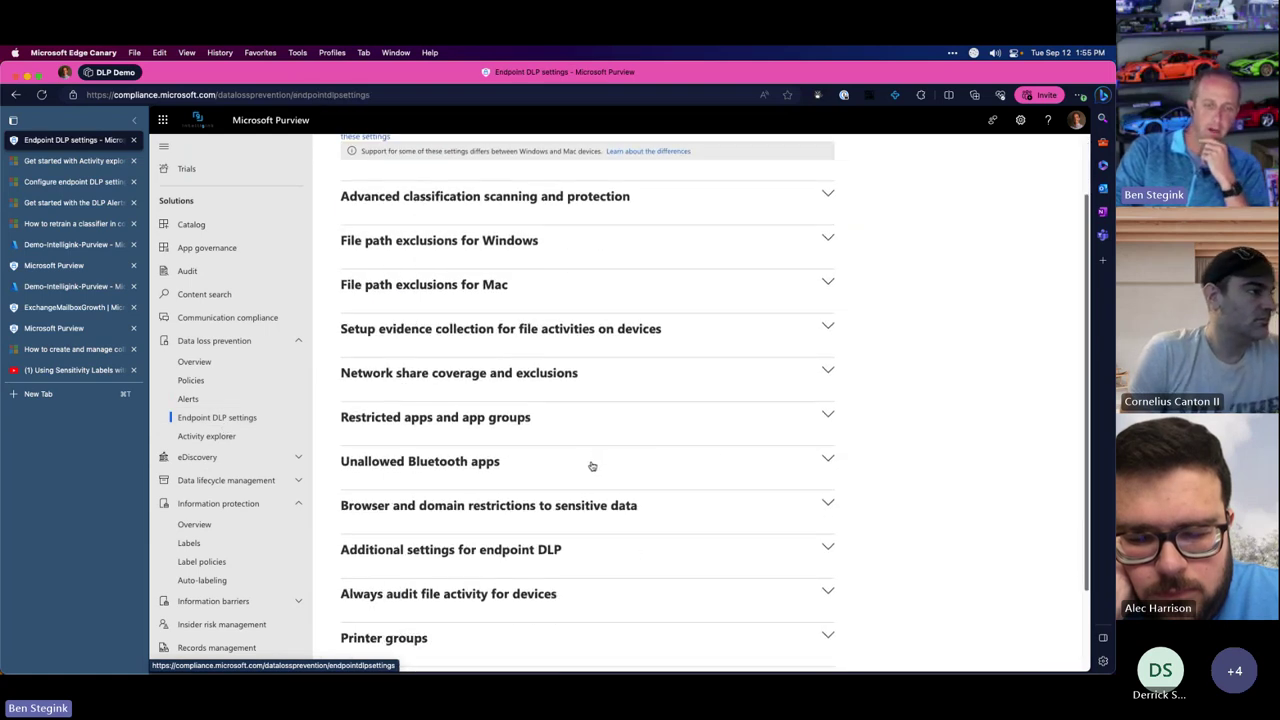
pyautogui.scroll(-3, 660, 540)
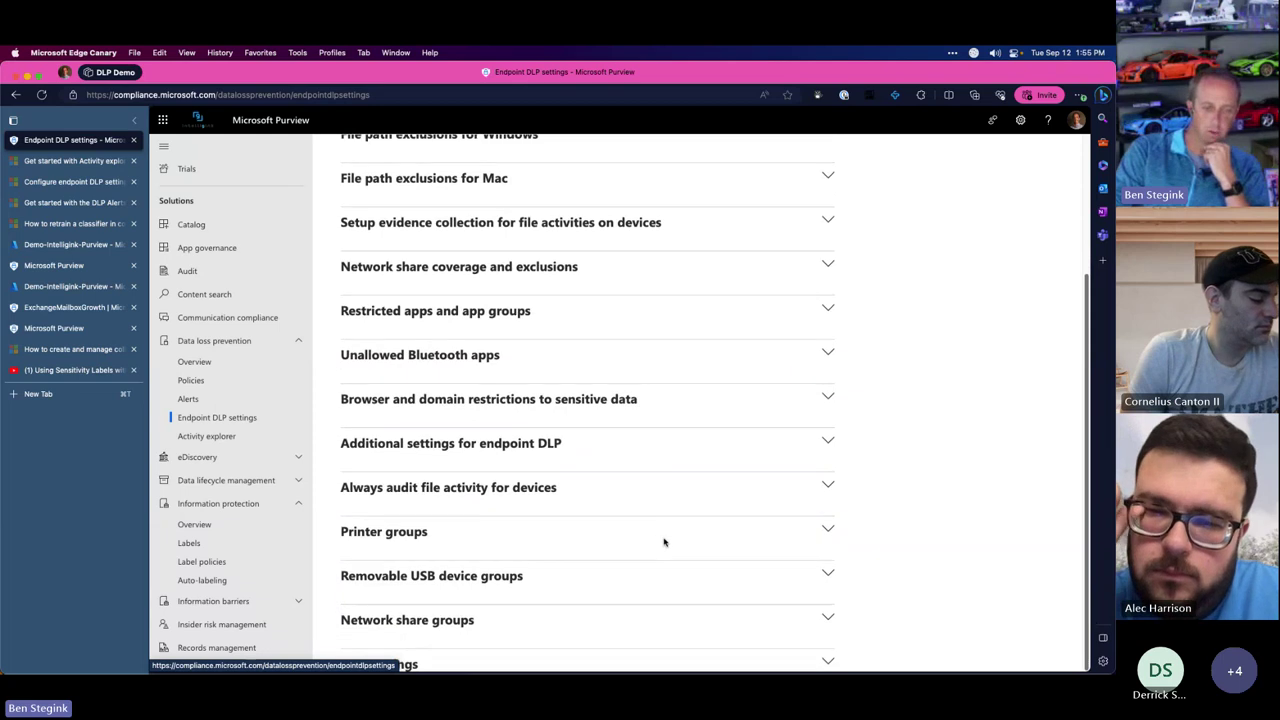
pyautogui.click(614, 575)
pyautogui.scroll(-3, 606, 534)
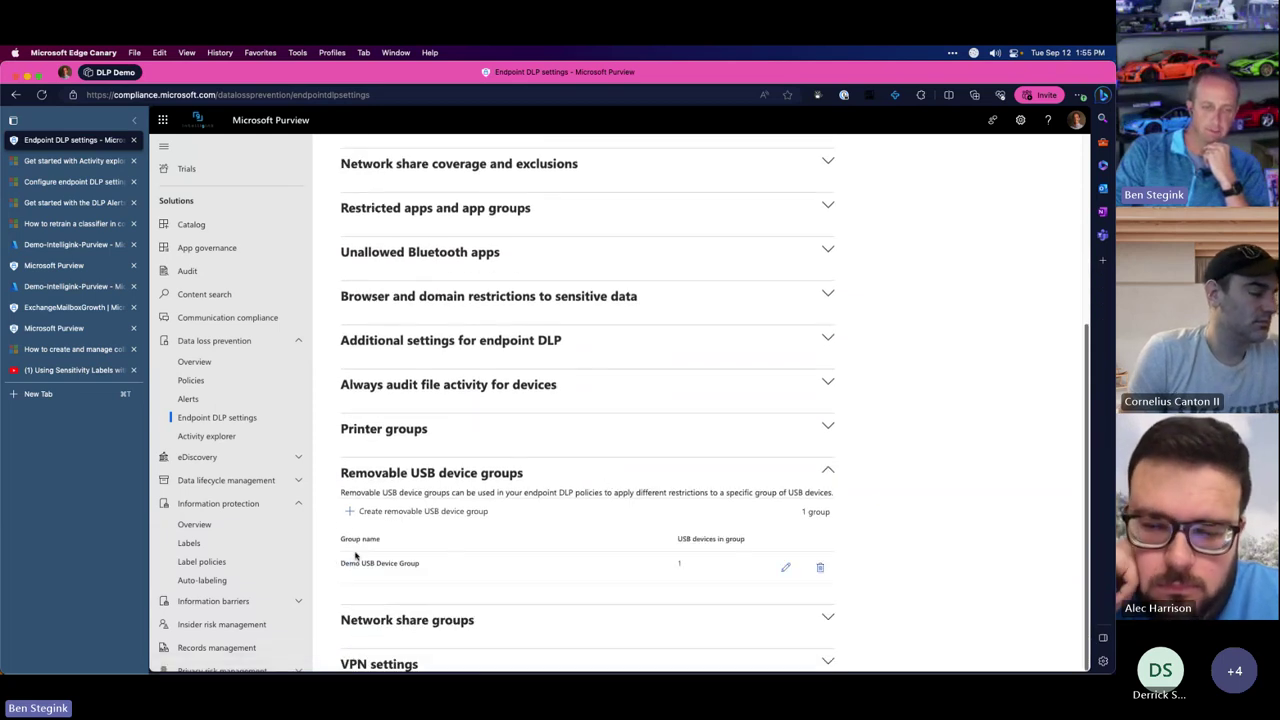
pyautogui.moveTo(376, 563); pyautogui.dragTo(413, 565)
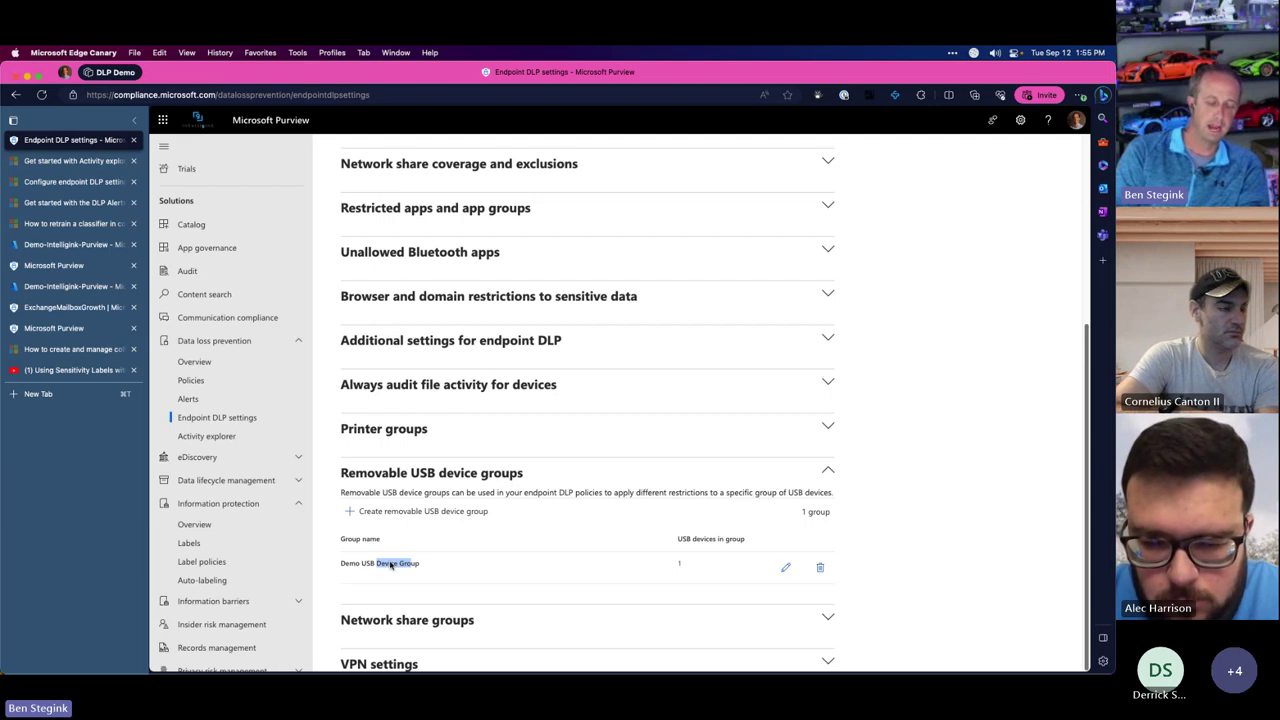
# Expand the Printer groups section and look over the full list of Endpoint DLP settings
pyautogui.click(564, 436)
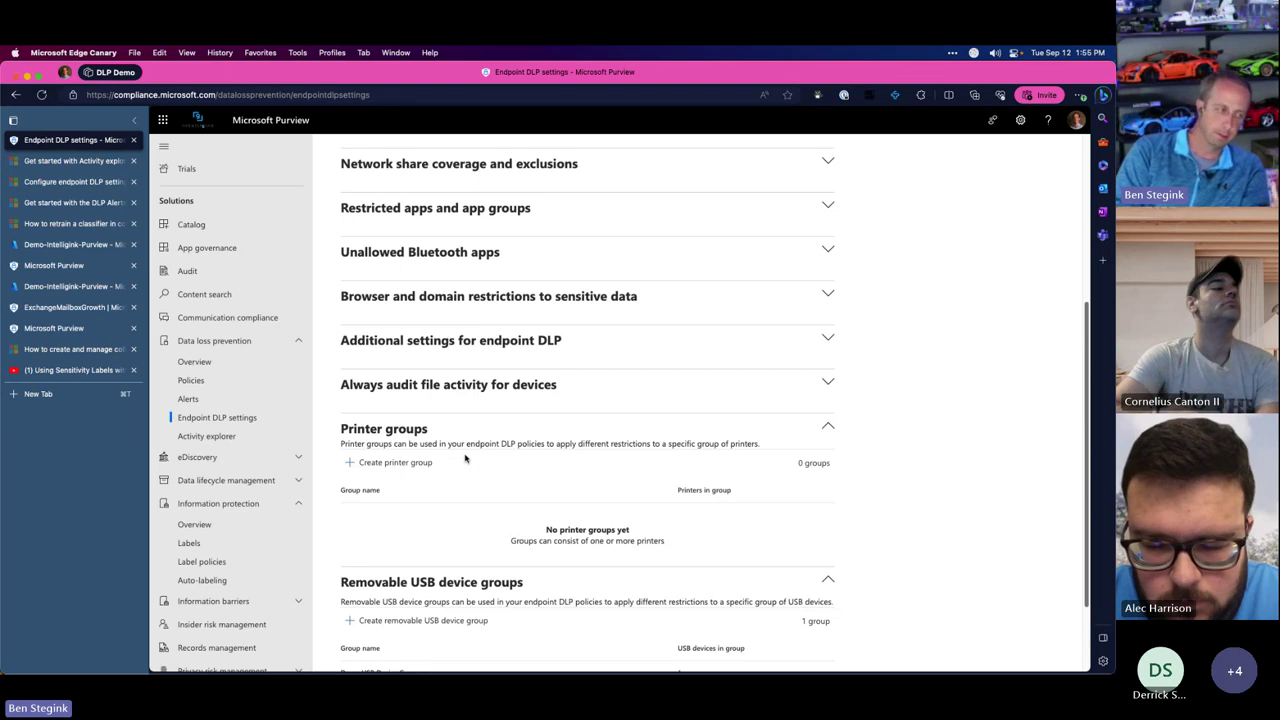
pyautogui.scroll(5, 614, 366)
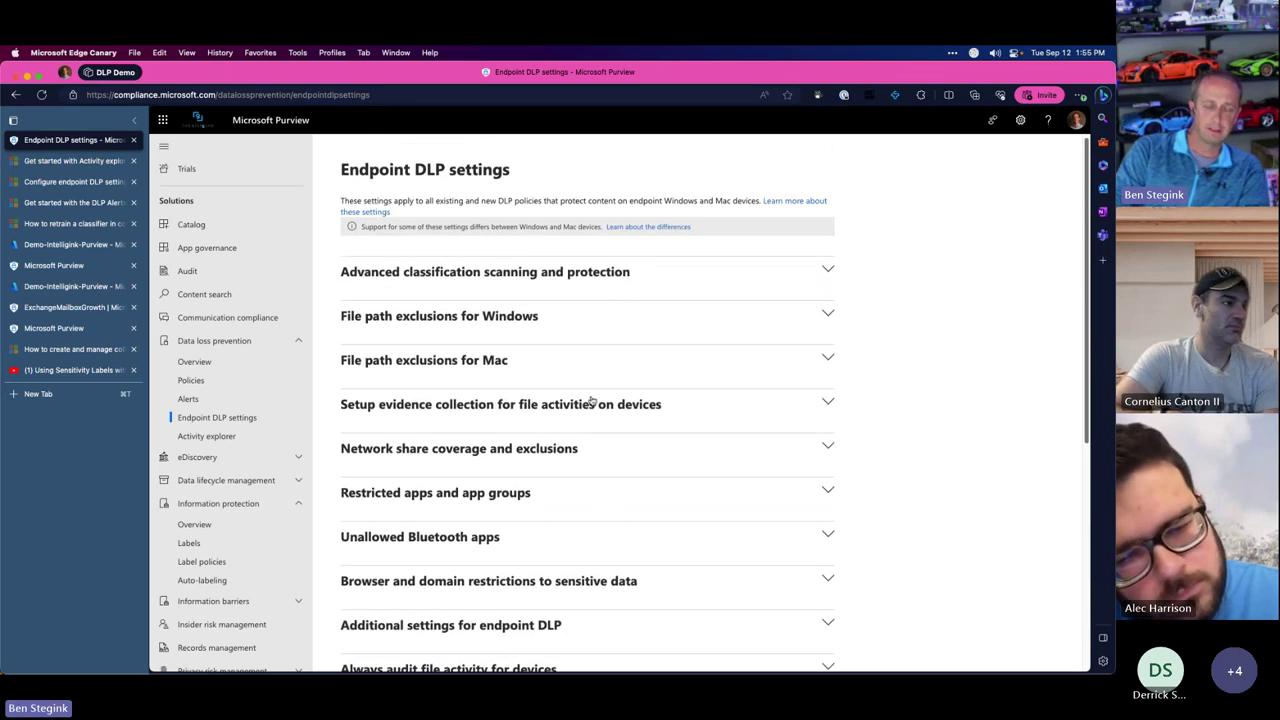
pyautogui.scroll(-5, 592, 410)
pyautogui.scroll(-1, 592, 436)
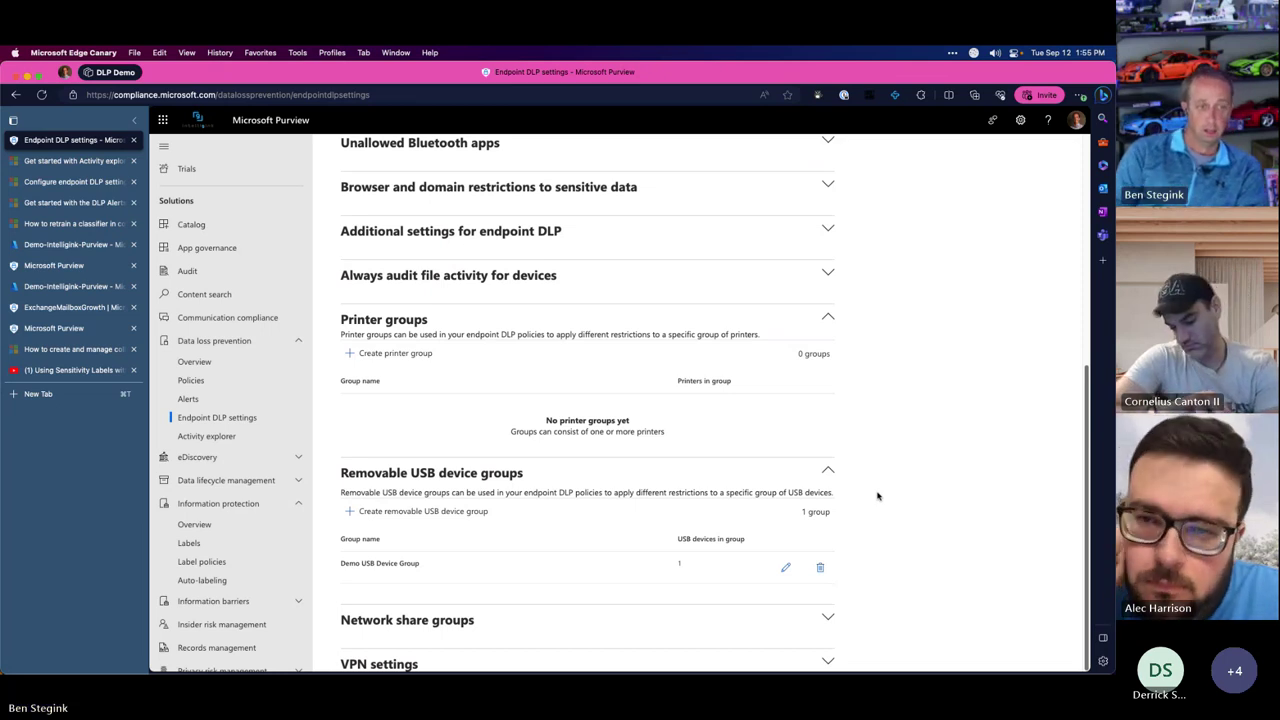
# Open the data loss prevention Activity explorer and review the data classification, data loss prevention and information protection areas
pyautogui.click(230, 443)
pyautogui.scroll(3, 262, 300)
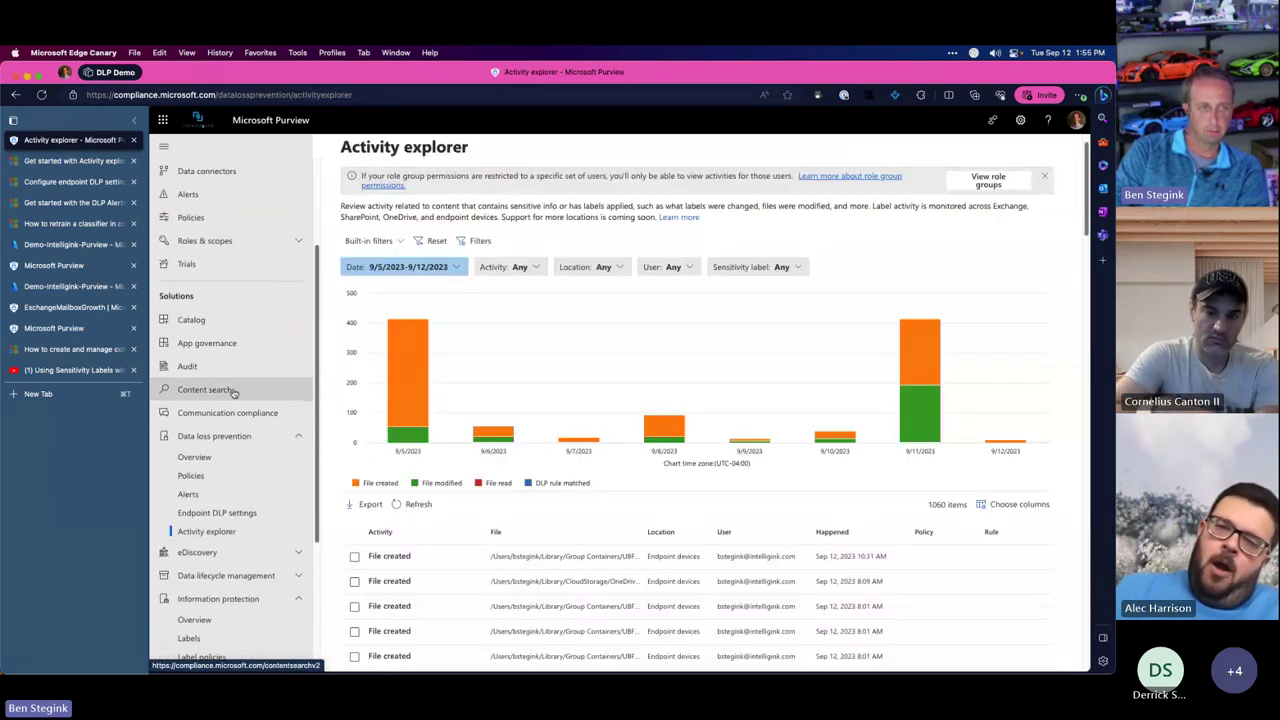
pyautogui.scroll(-3, 251, 410)
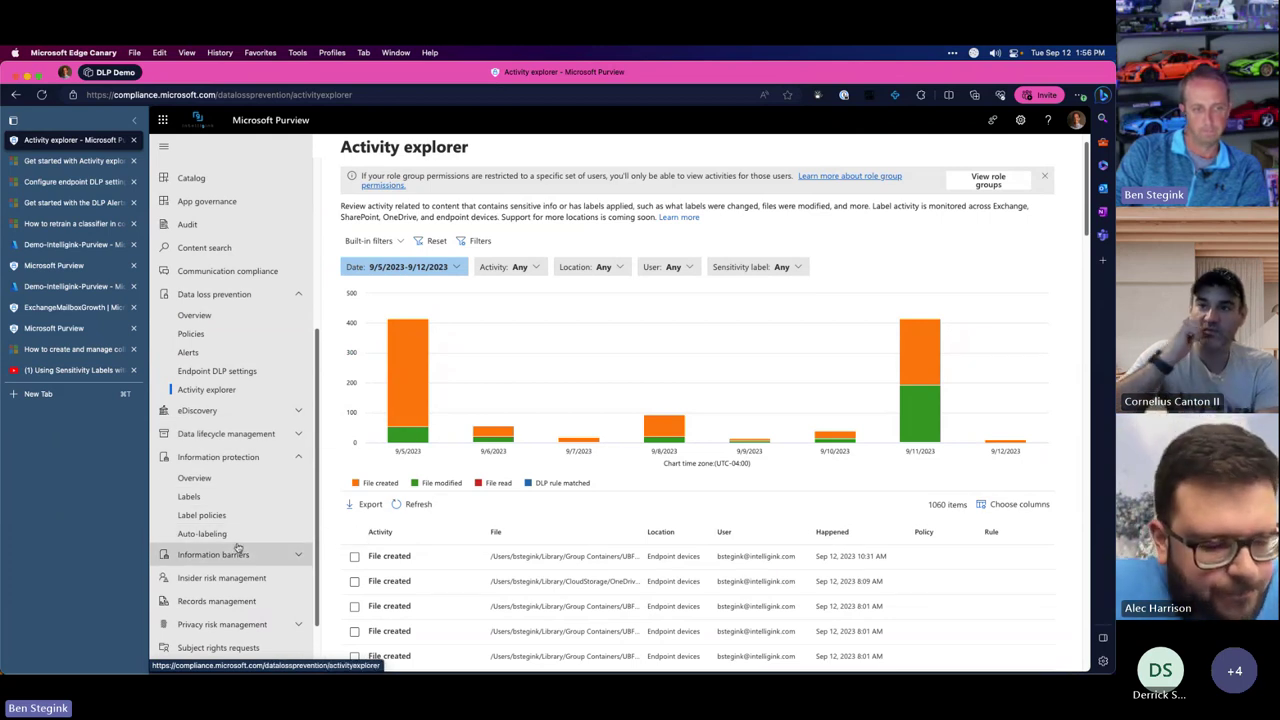
pyautogui.scroll(-1, 270, 565)
pyautogui.scroll(-1, 283, 568)
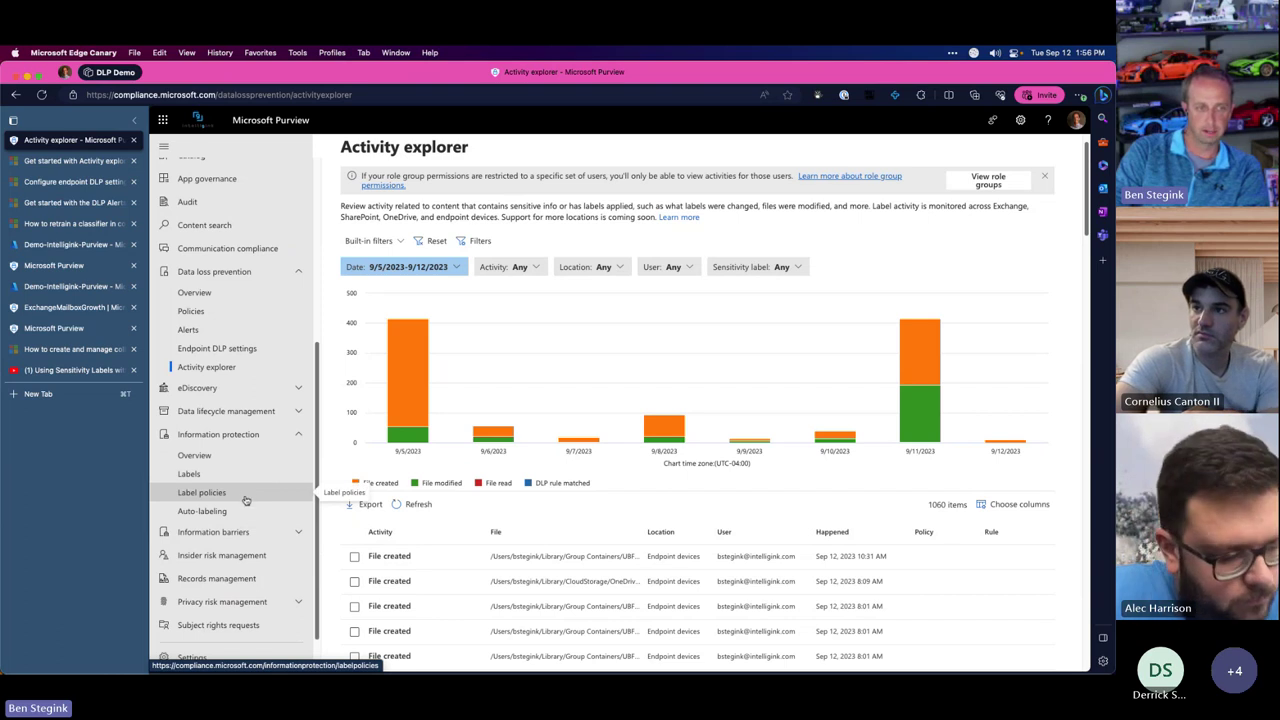
pyautogui.scroll(5, 247, 494)
pyautogui.scroll(3, 246, 345)
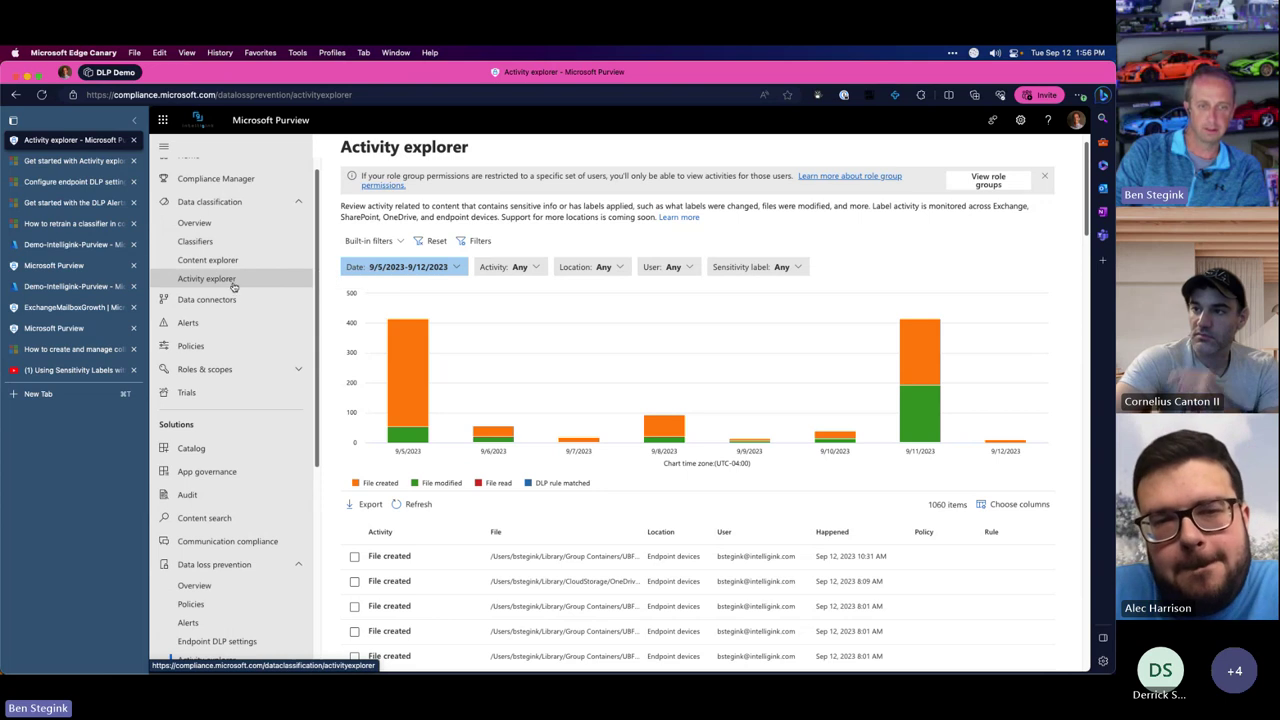
pyautogui.scroll(-1, 217, 497)
pyautogui.scroll(-9, 217, 500)
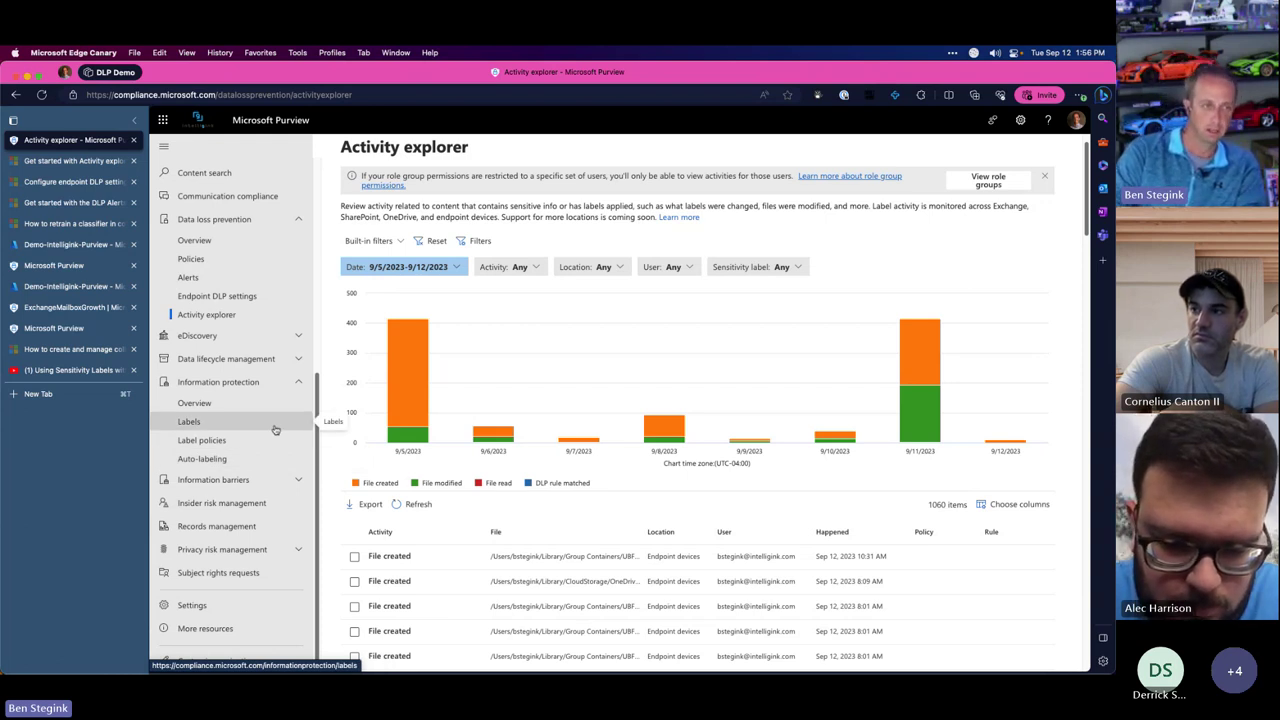
# Switch to the PowerPoint deck's Questions/How to connect slide and narrow its window so the browser shows beside it
pyautogui.moveTo(885, 651)
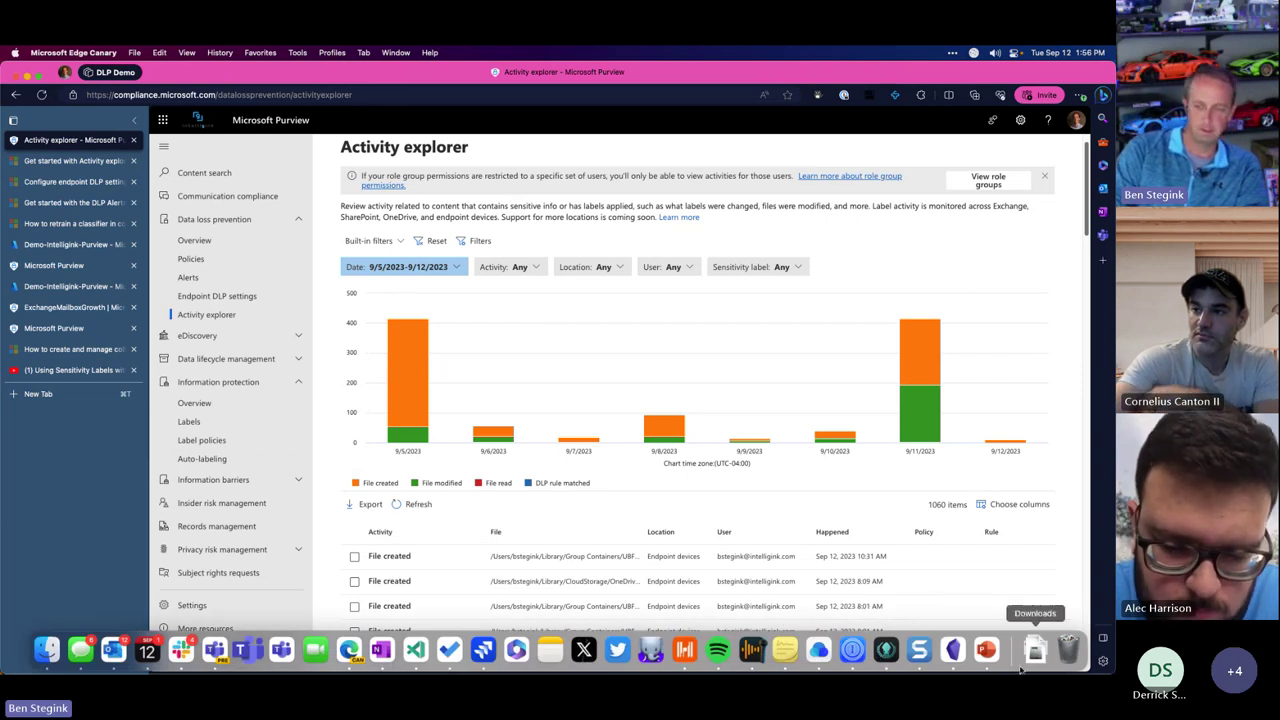
pyautogui.click(986, 650)
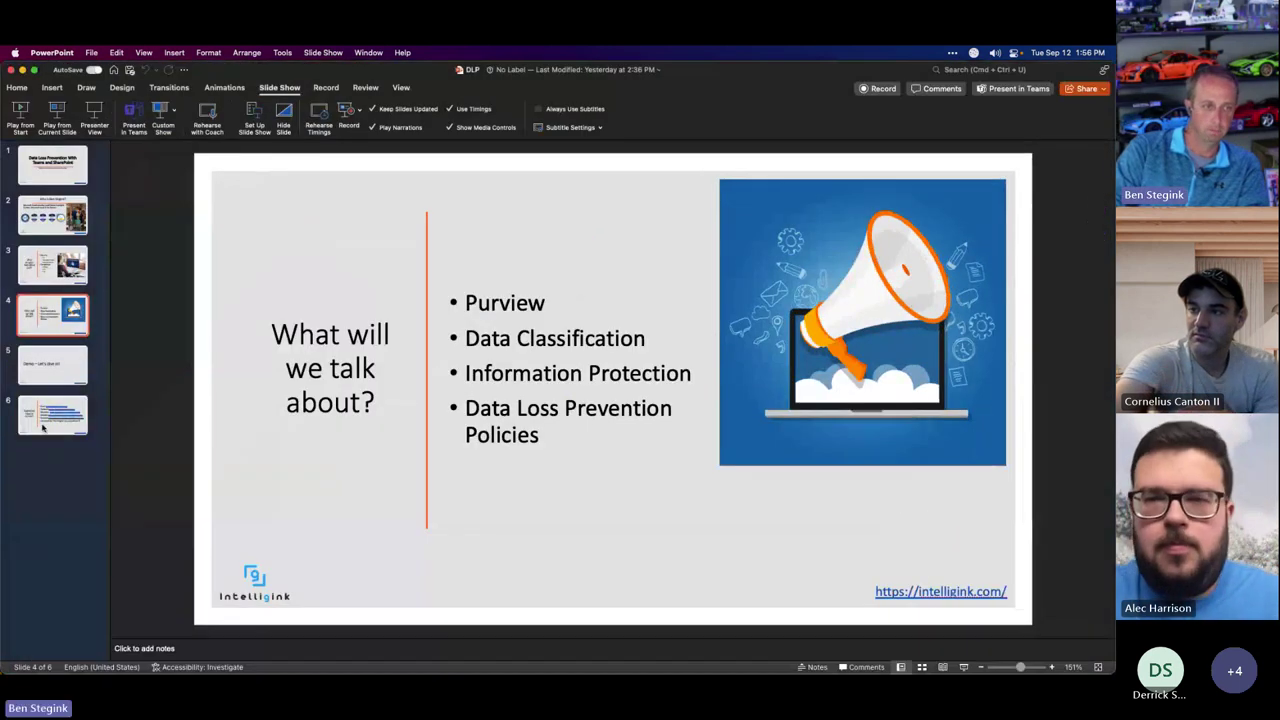
pyautogui.click(43, 427)
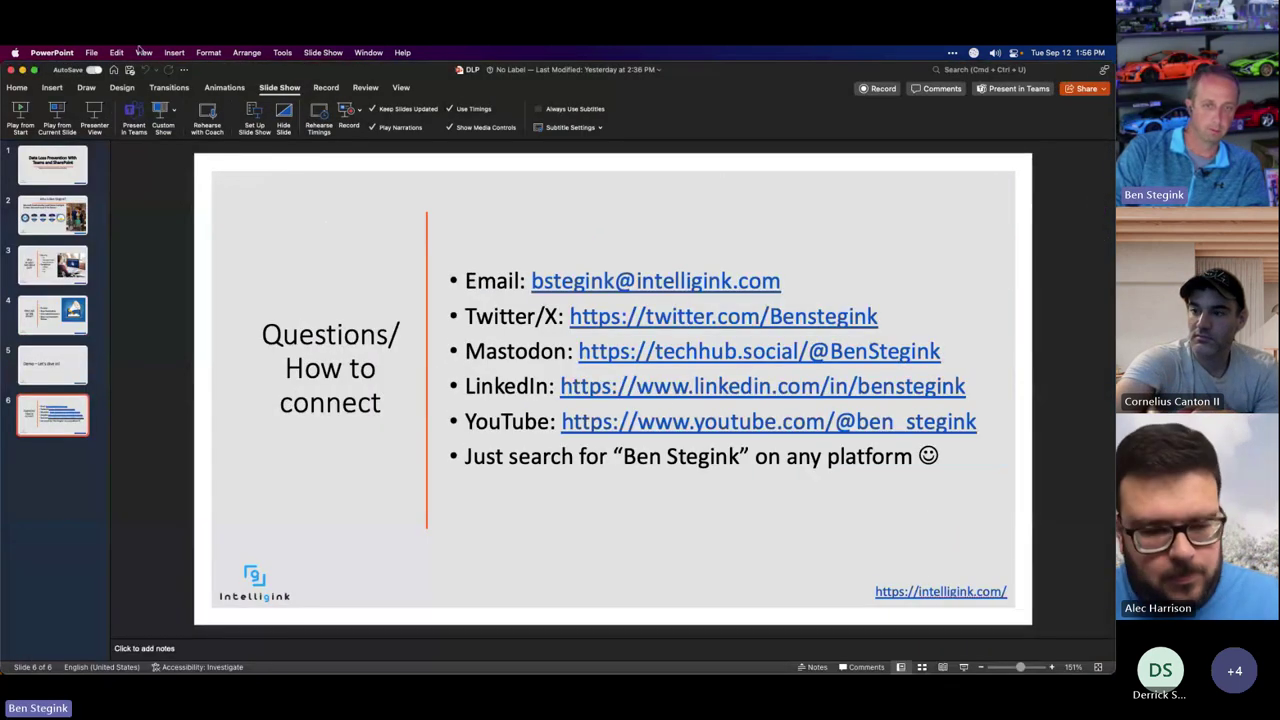
pyautogui.moveTo(4, 228); pyautogui.dragTo(276, 230)
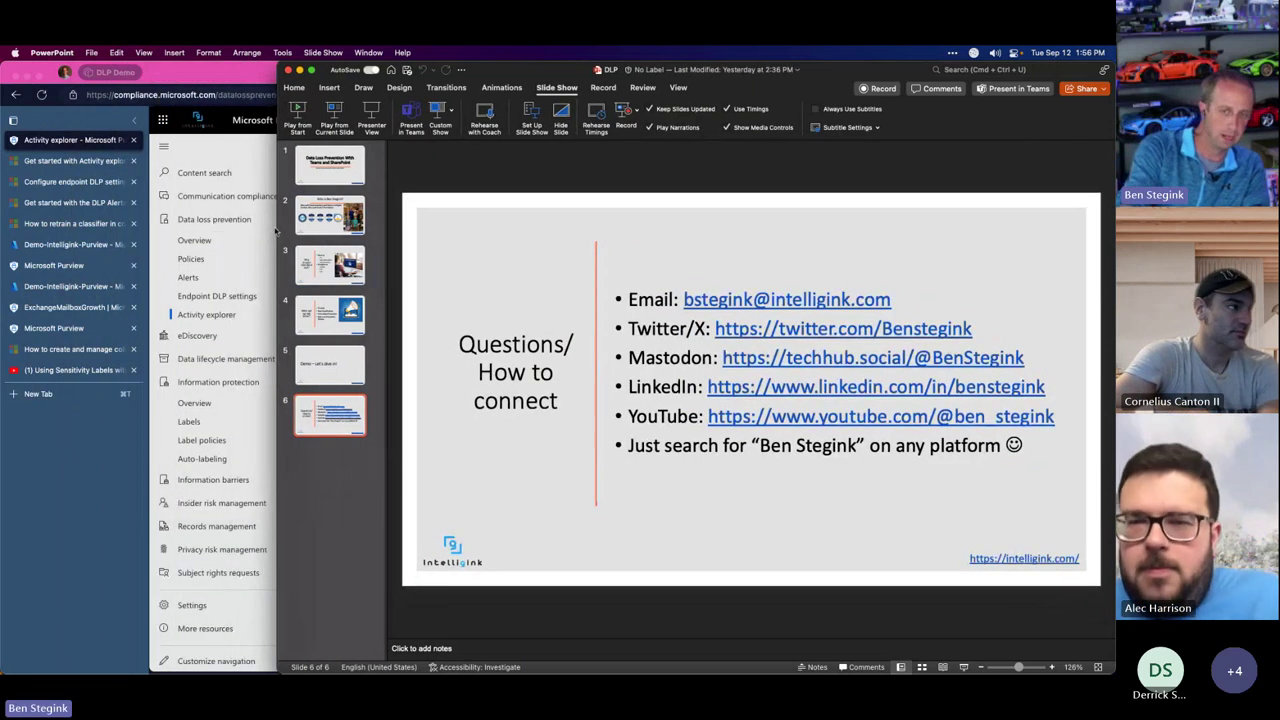